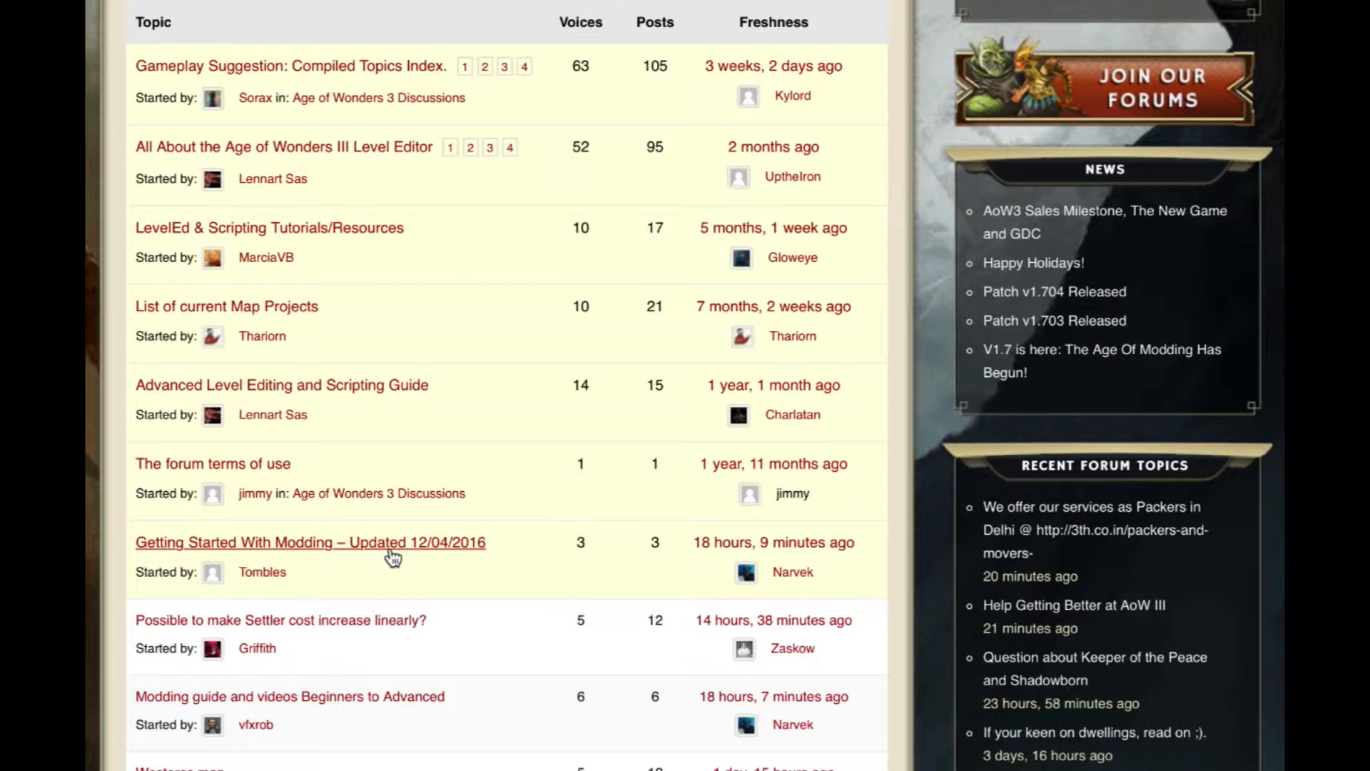
Step: Open the forum topic "Getting Started With Modding – Updated 12/04/2016" and its Age Of Wonders 3 Modding Guide, version 1
left_click(393, 554)
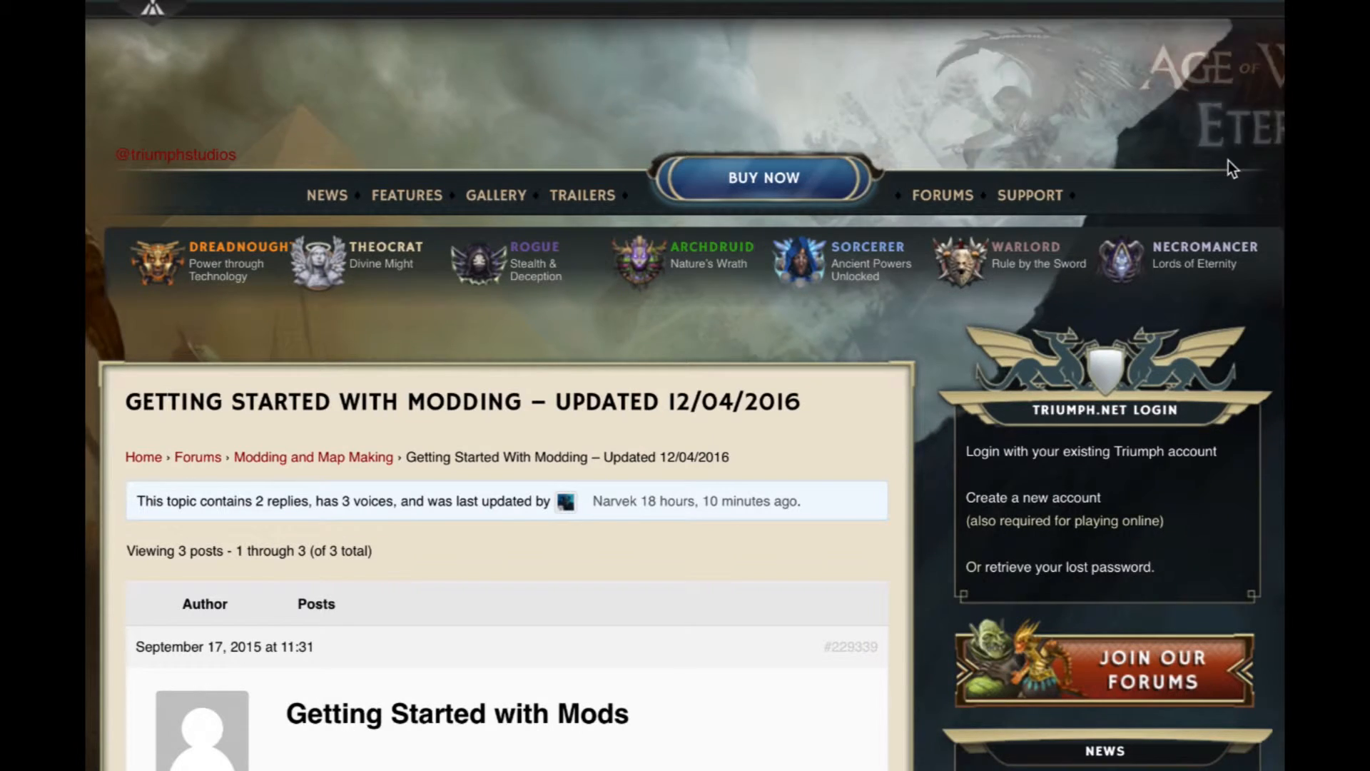
scroll(1176, 209, "down", 10)
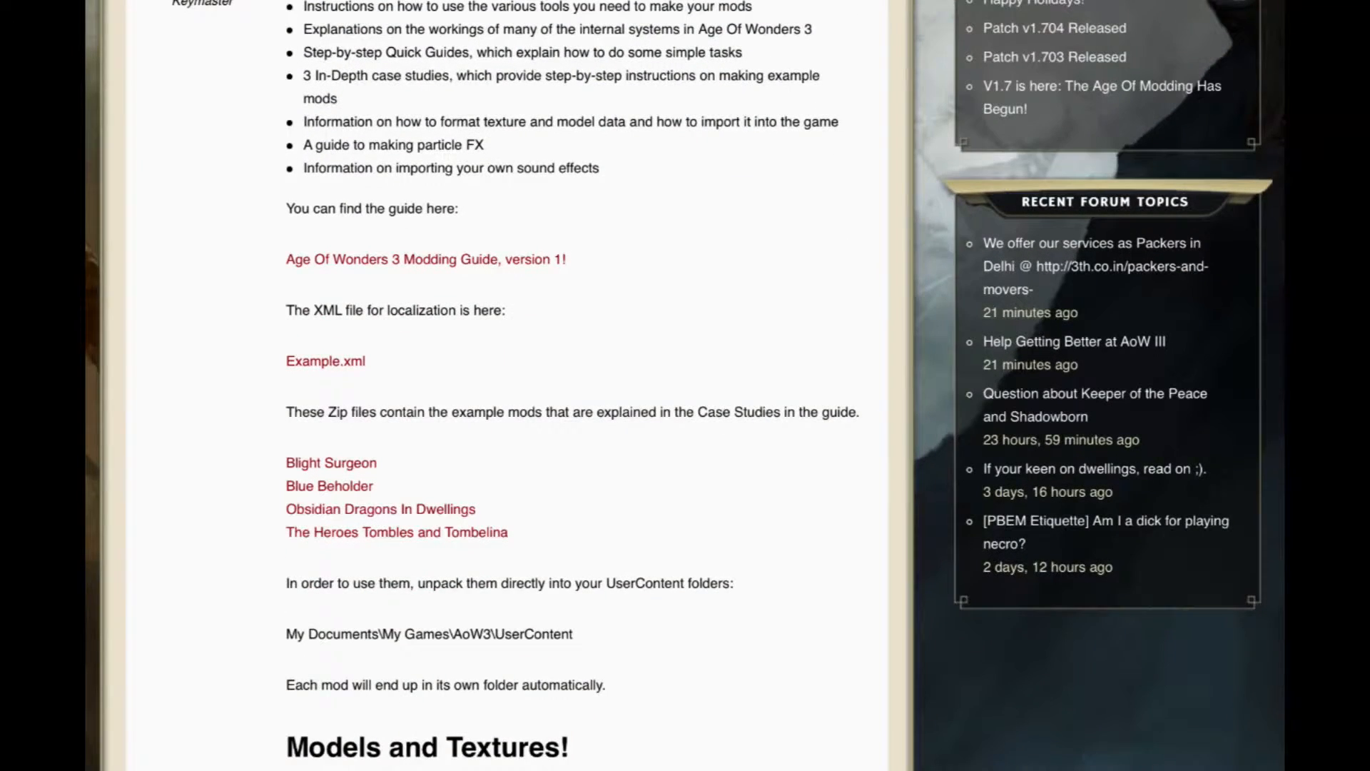
left_click(427, 260)
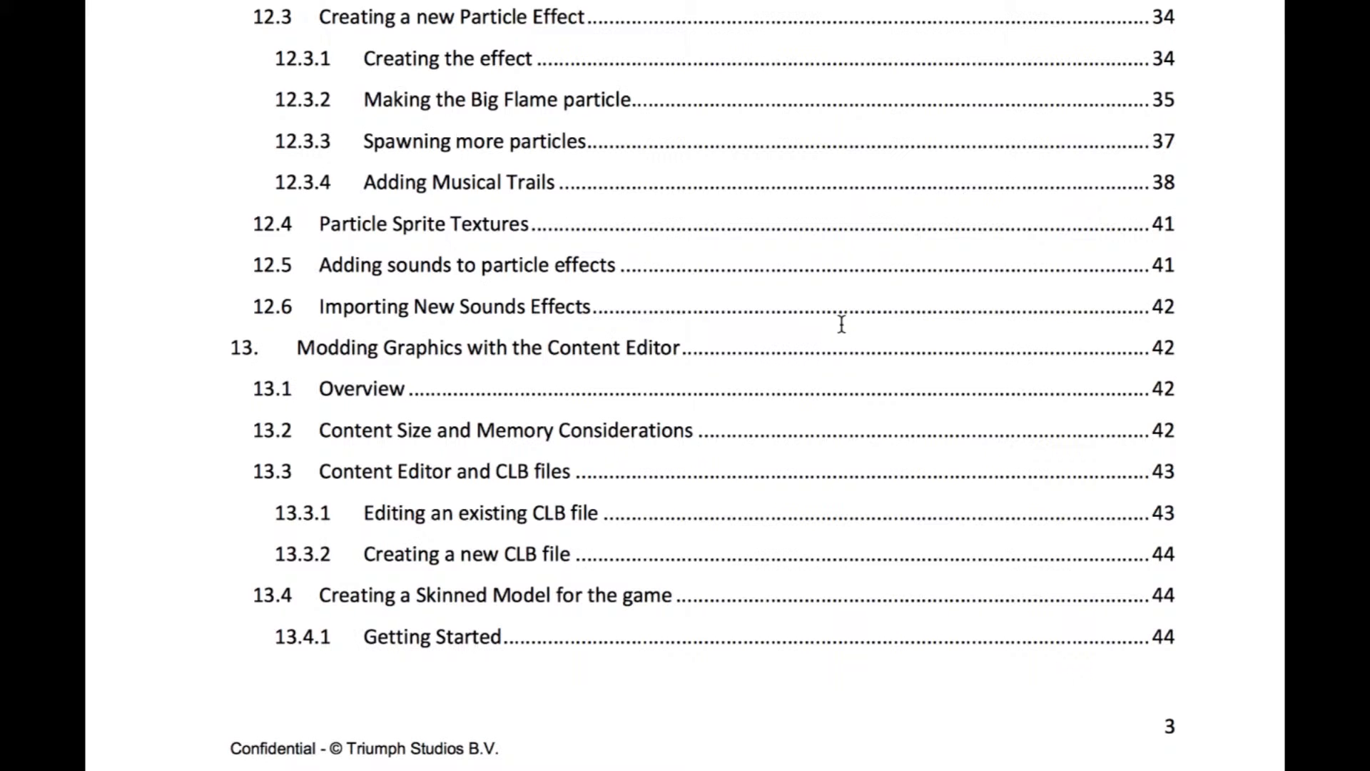
Step: Find section 13.4 "Creating a Skinned Model for the game" in the modding guide's table of contents and highlight it
scroll(842, 325, "down", 1)
scroll(842, 325, "down", 1)
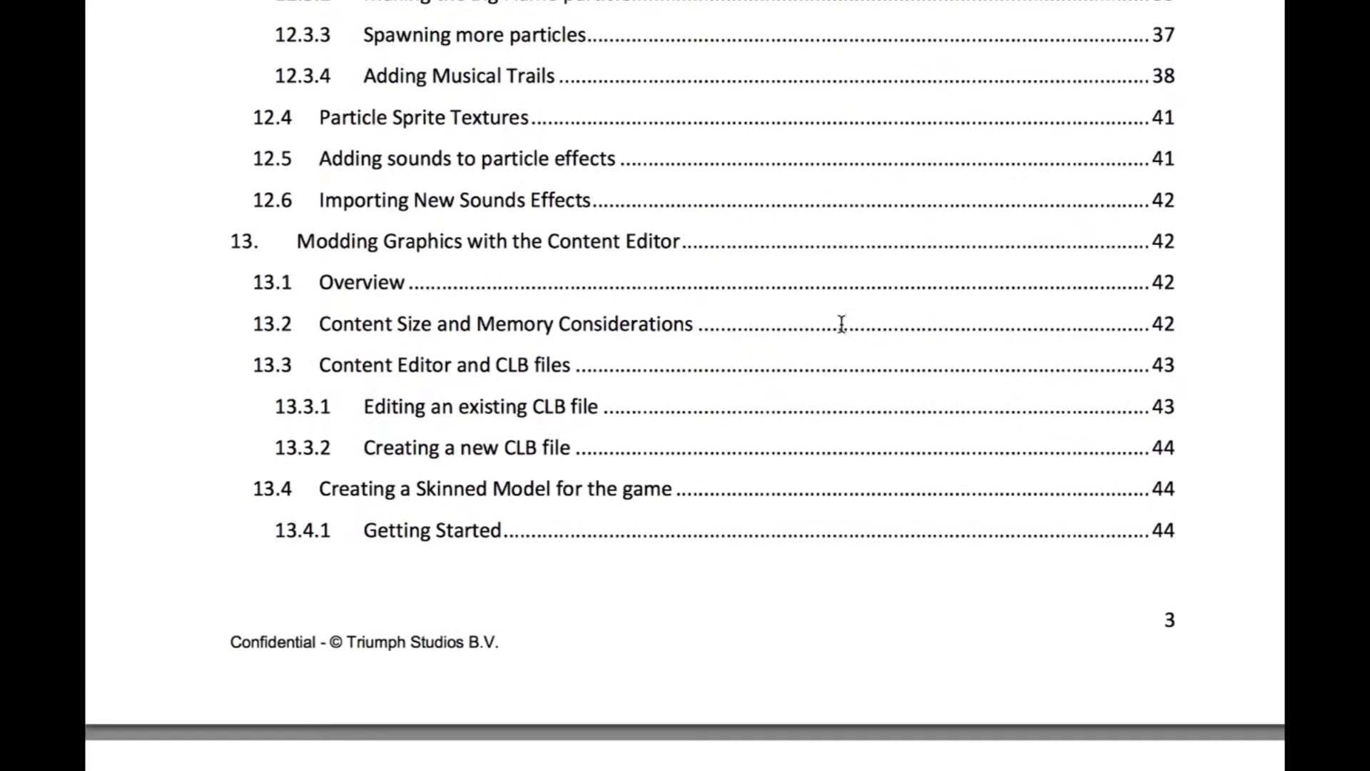
left_click(448, 491)
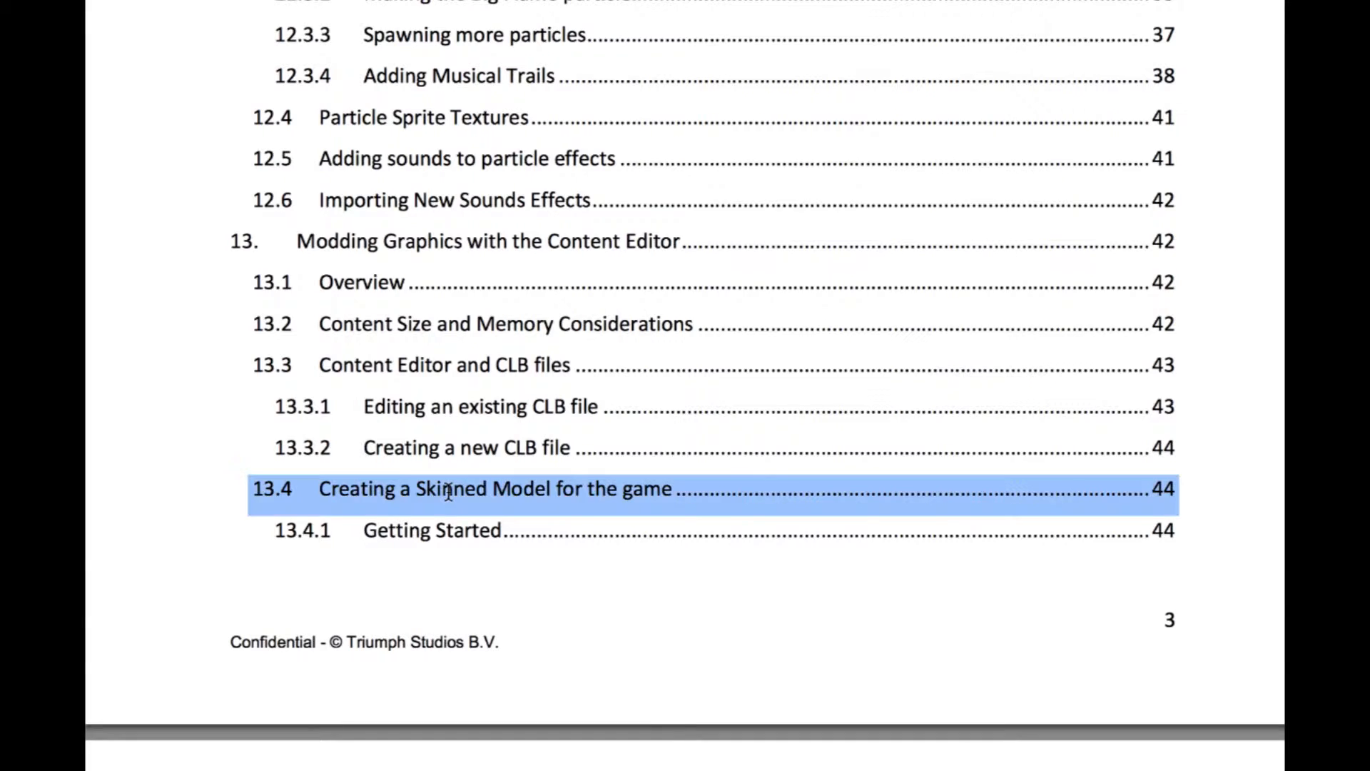
scroll(882, 442, "down", 5)
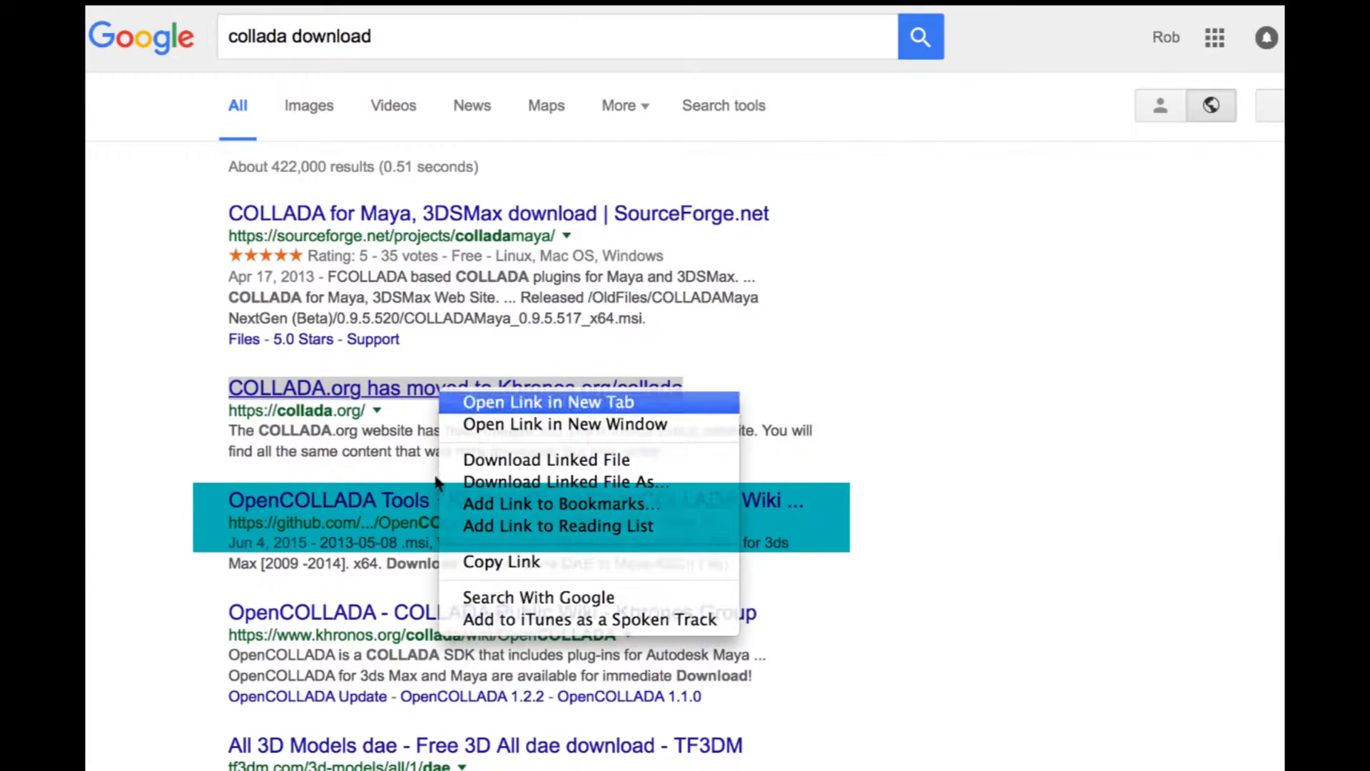
Step: Open the OpenCOLLADA Tools wiki page from the search results, review its download tables and open the Latest binaries link
left_click(431, 503)
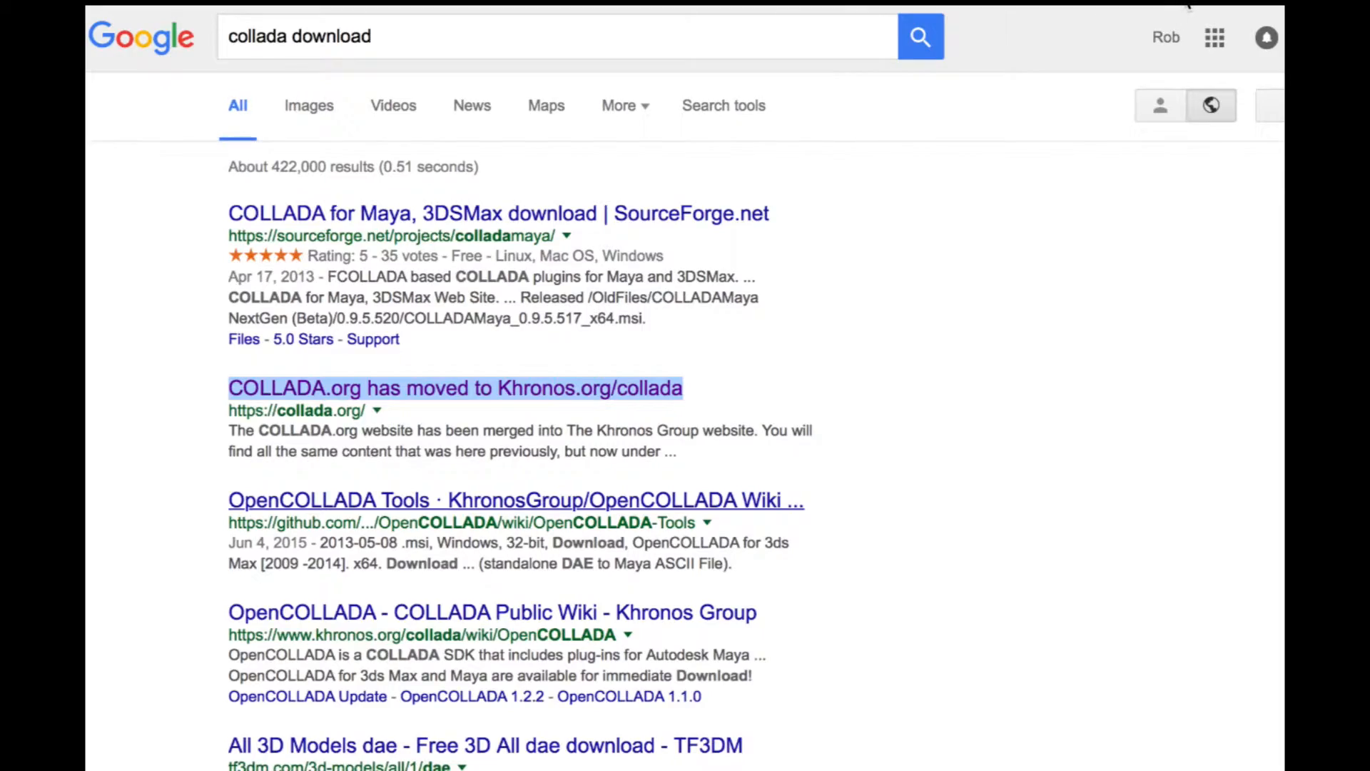
left_click(1186, 3)
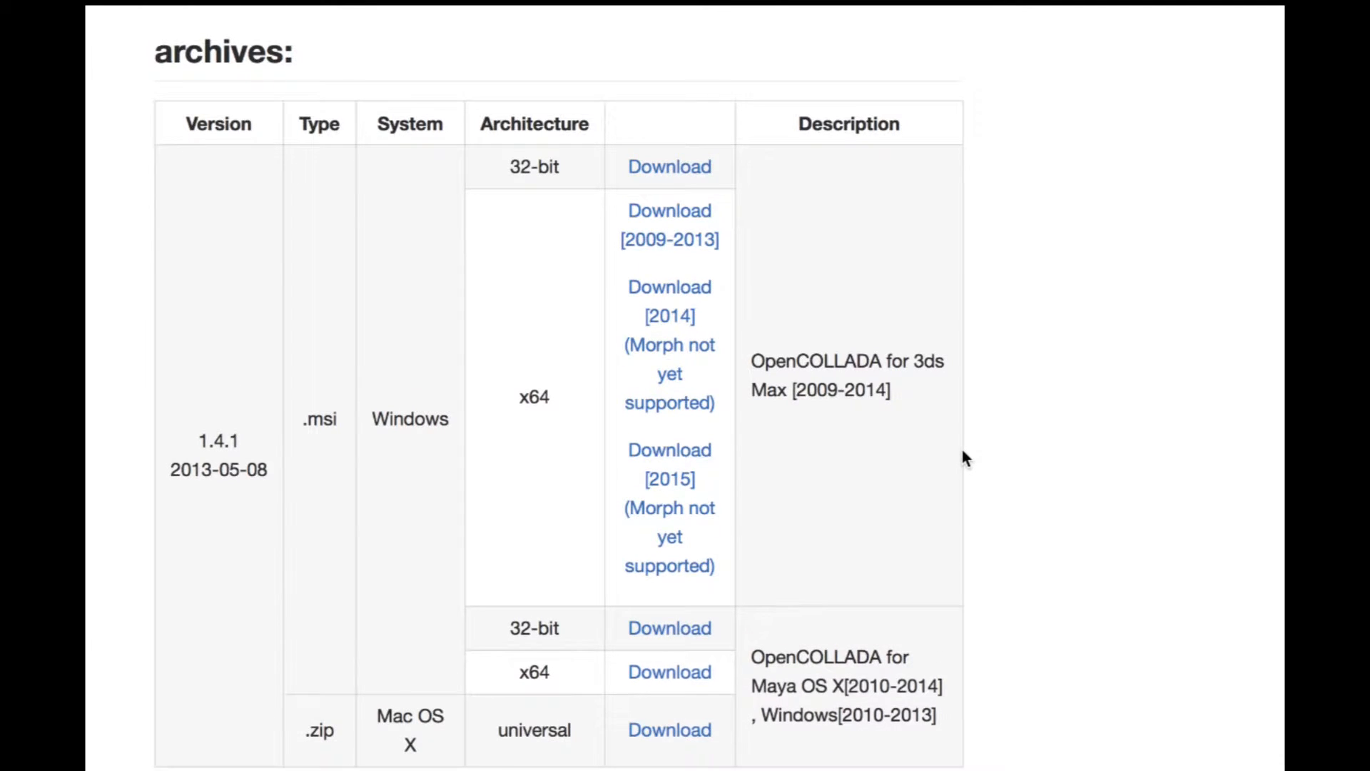
scroll(961, 450, "down", 8)
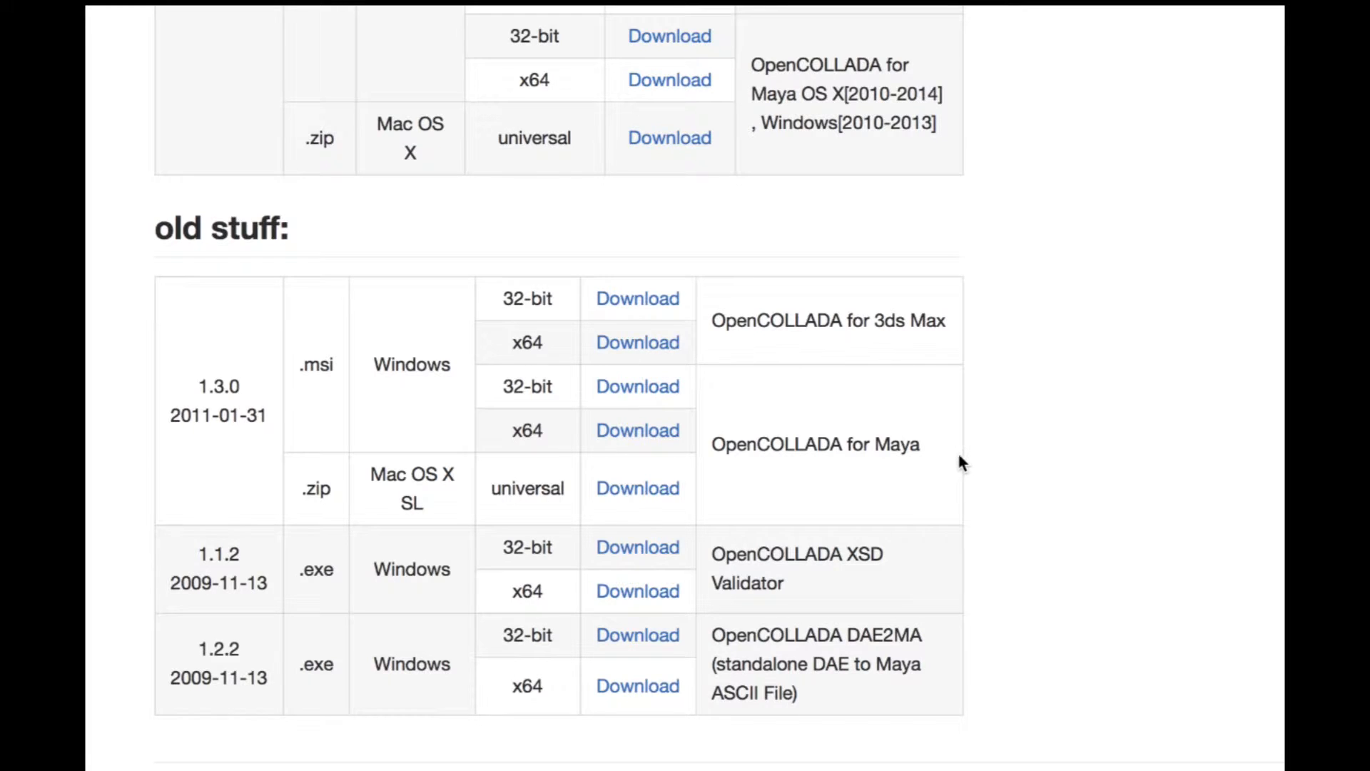
scroll(958, 456, "up", 10)
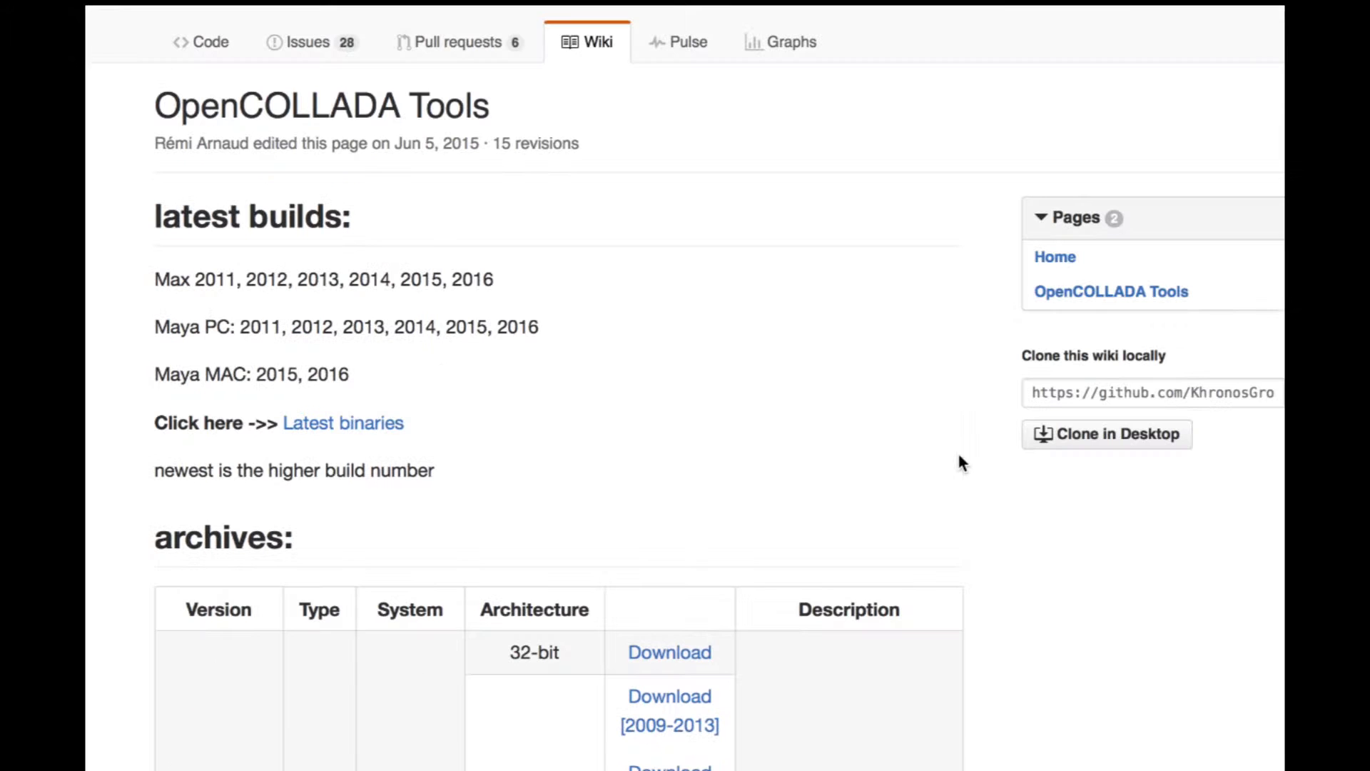
left_click(327, 425)
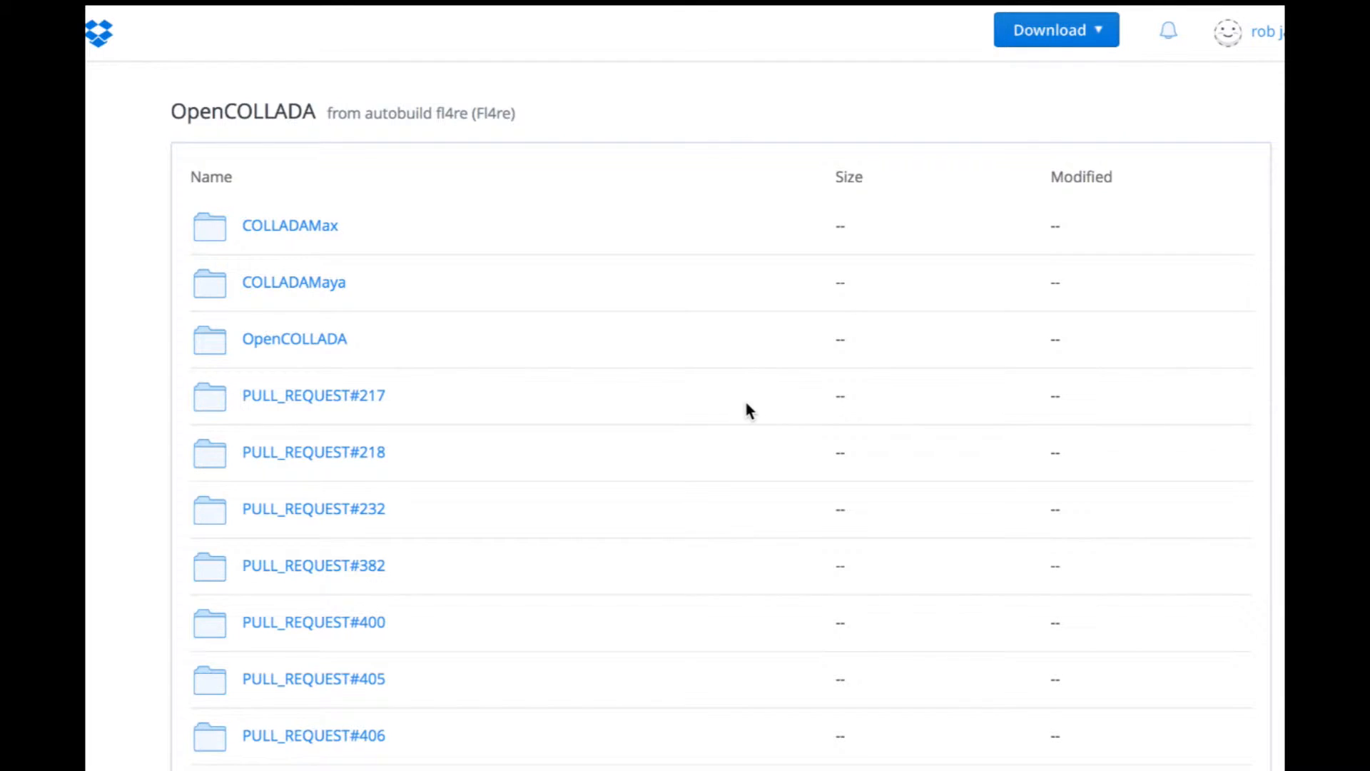
Step: Go into the COLLADAMaya mac builds, open folder 2016-03-09_16-10-59_#98 and open its INSTALL_MAC.TXT file
scroll(744, 400, "down", 5)
scroll(743, 409, "up", 5)
left_click(302, 284)
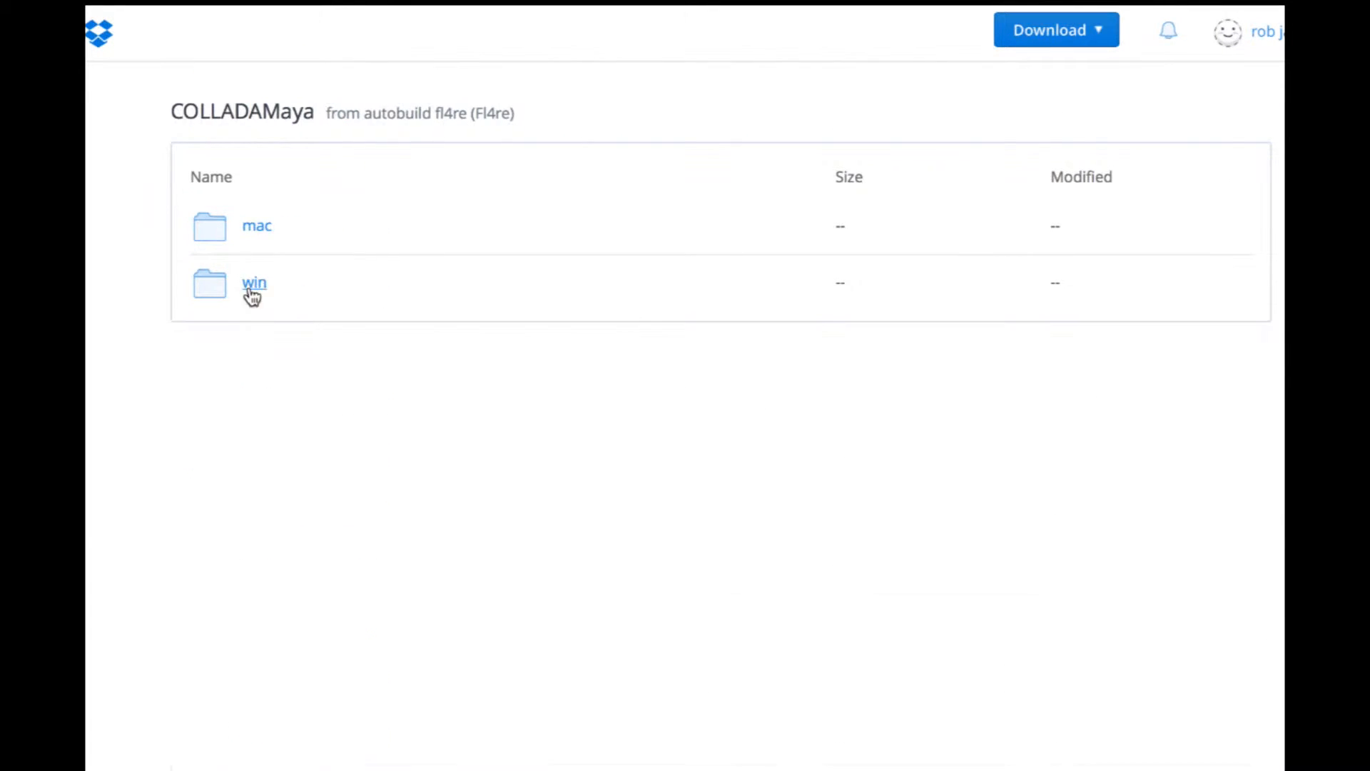
left_click(257, 227)
scroll(165, 332, "down", 1)
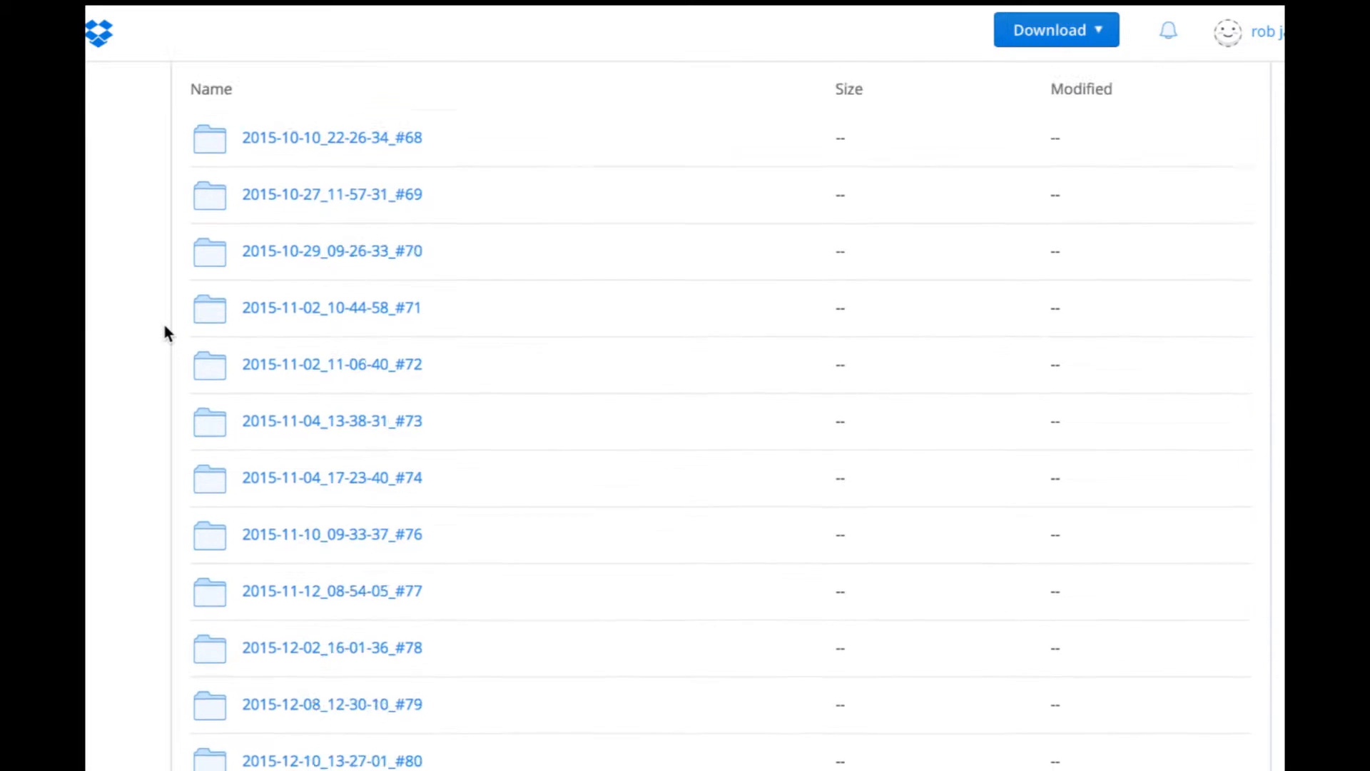
scroll(165, 330, "down", 2)
scroll(165, 330, "down", 15)
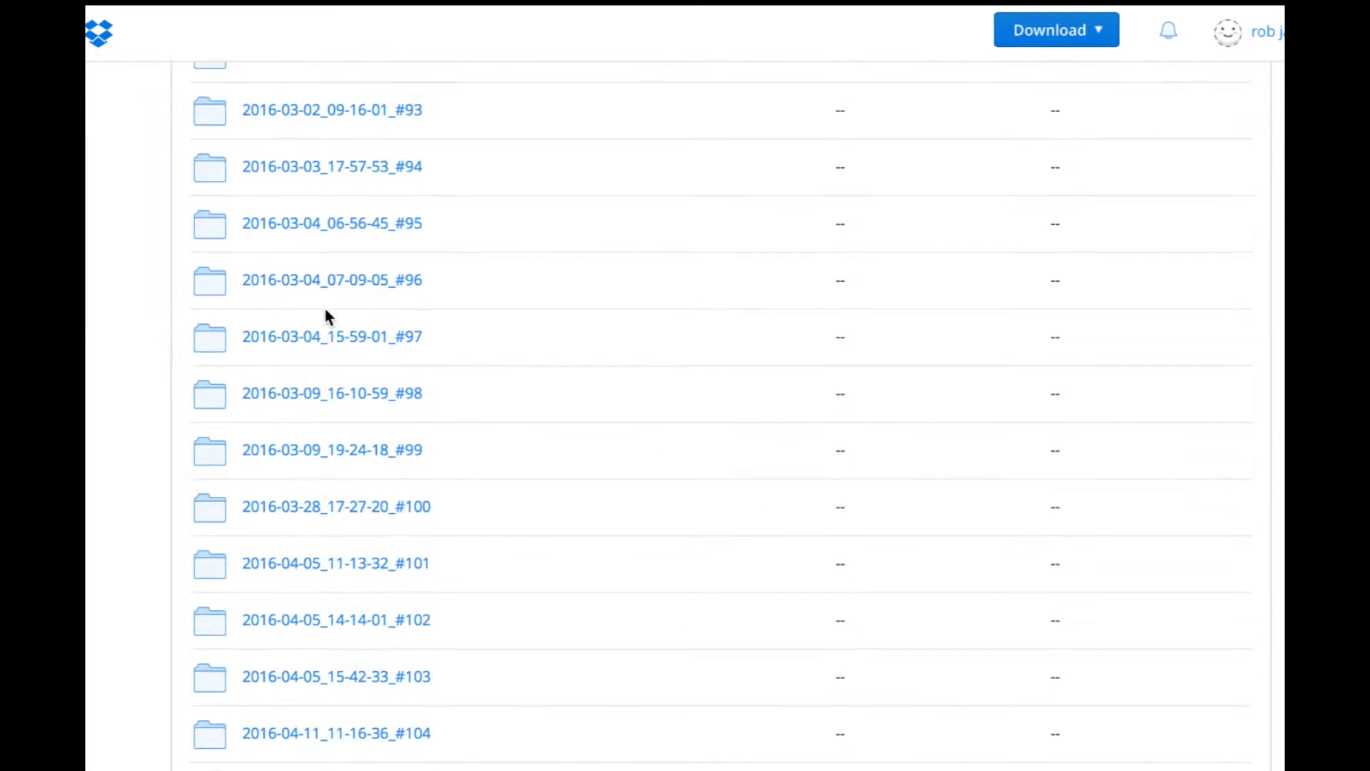
left_click(331, 392)
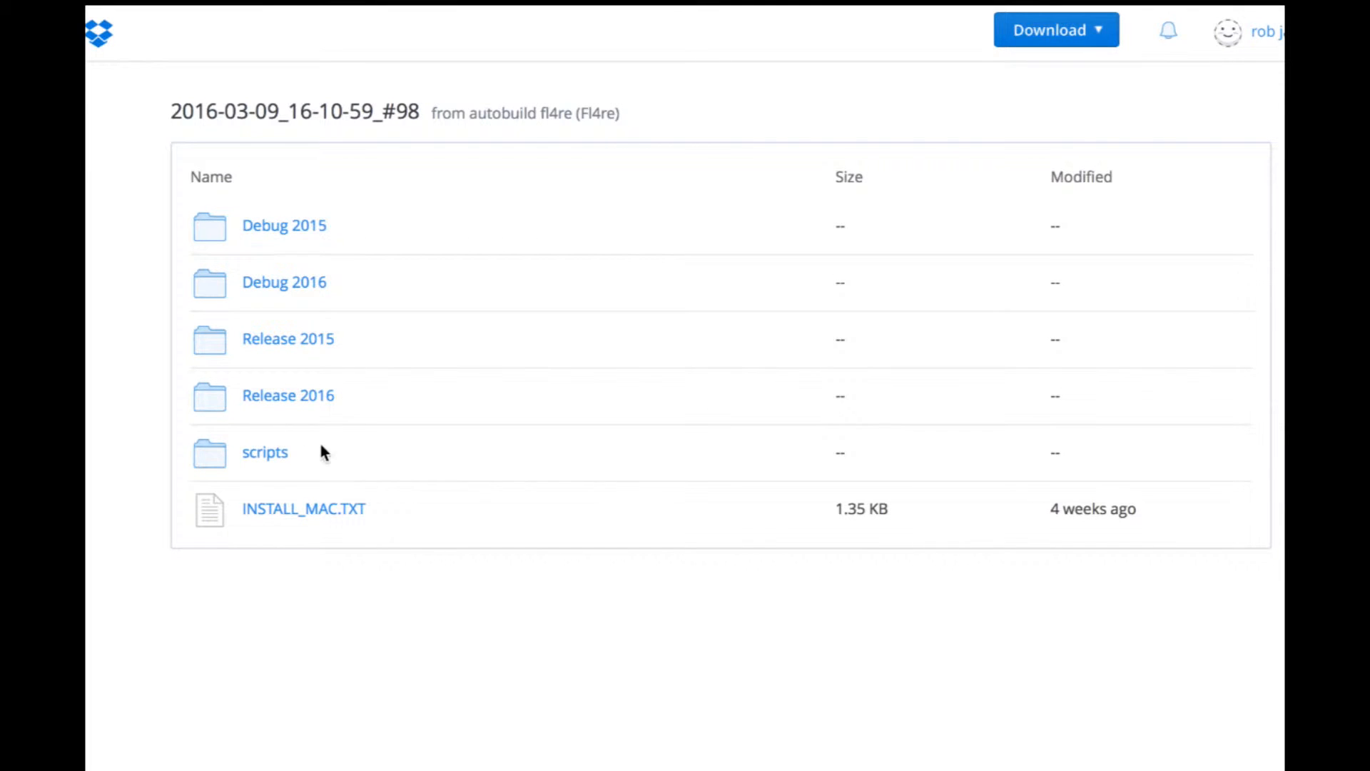
left_click(292, 511)
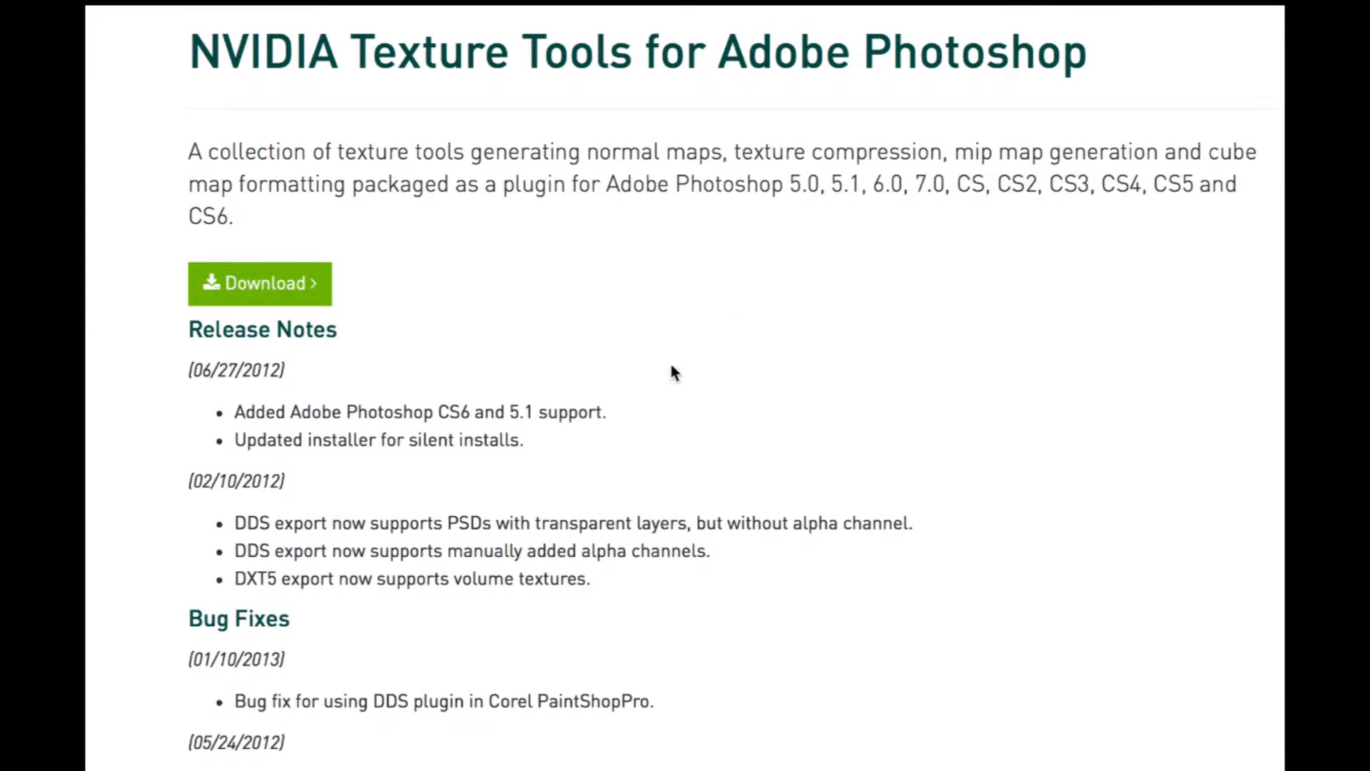
Step: Open the Download Center entry for the NVIDIA Texture Tools for Adobe Photoshop
left_click(224, 280)
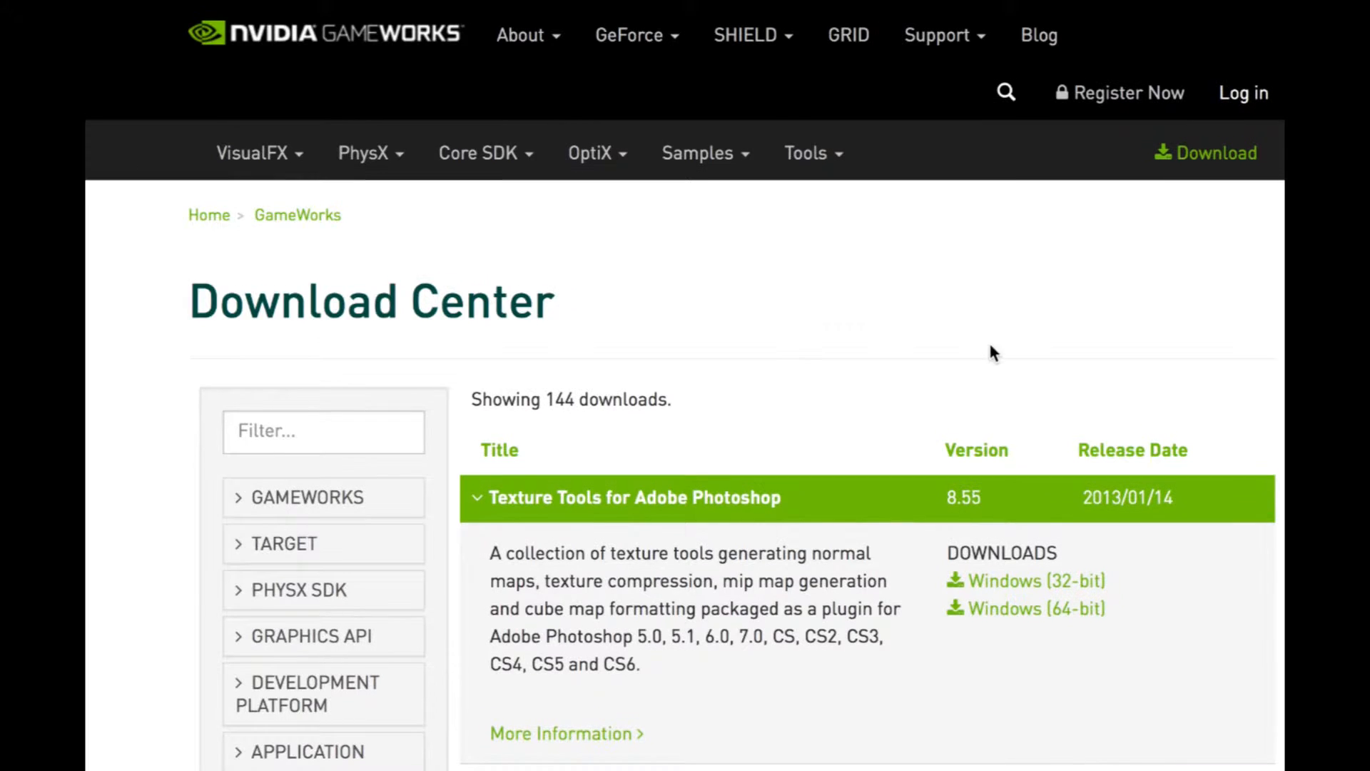
scroll(990, 347, "down", 3)
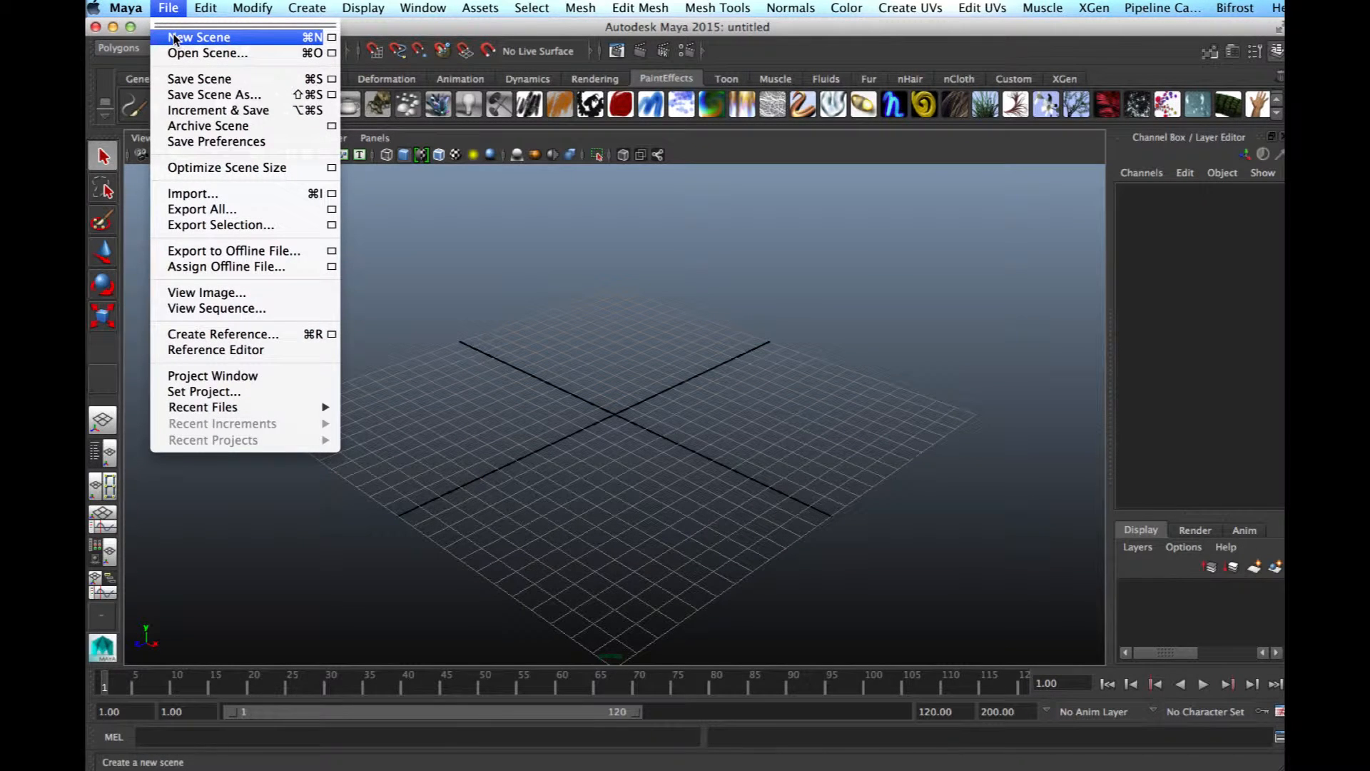
Step: Switch to Maya and import Humanoid.ma from the Dropbox/rigs/templates folder into the empty scene
left_click(204, 193)
left_click(263, 254)
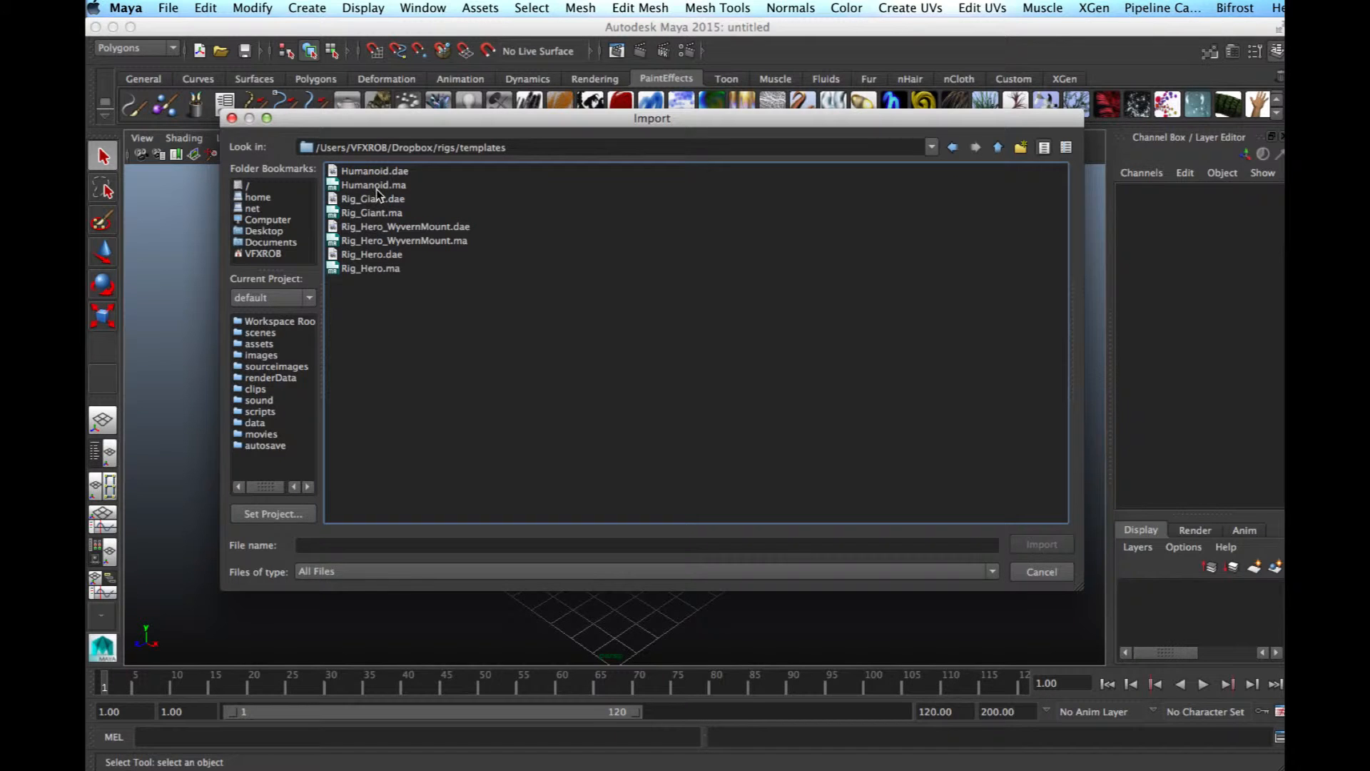
double_click(376, 187)
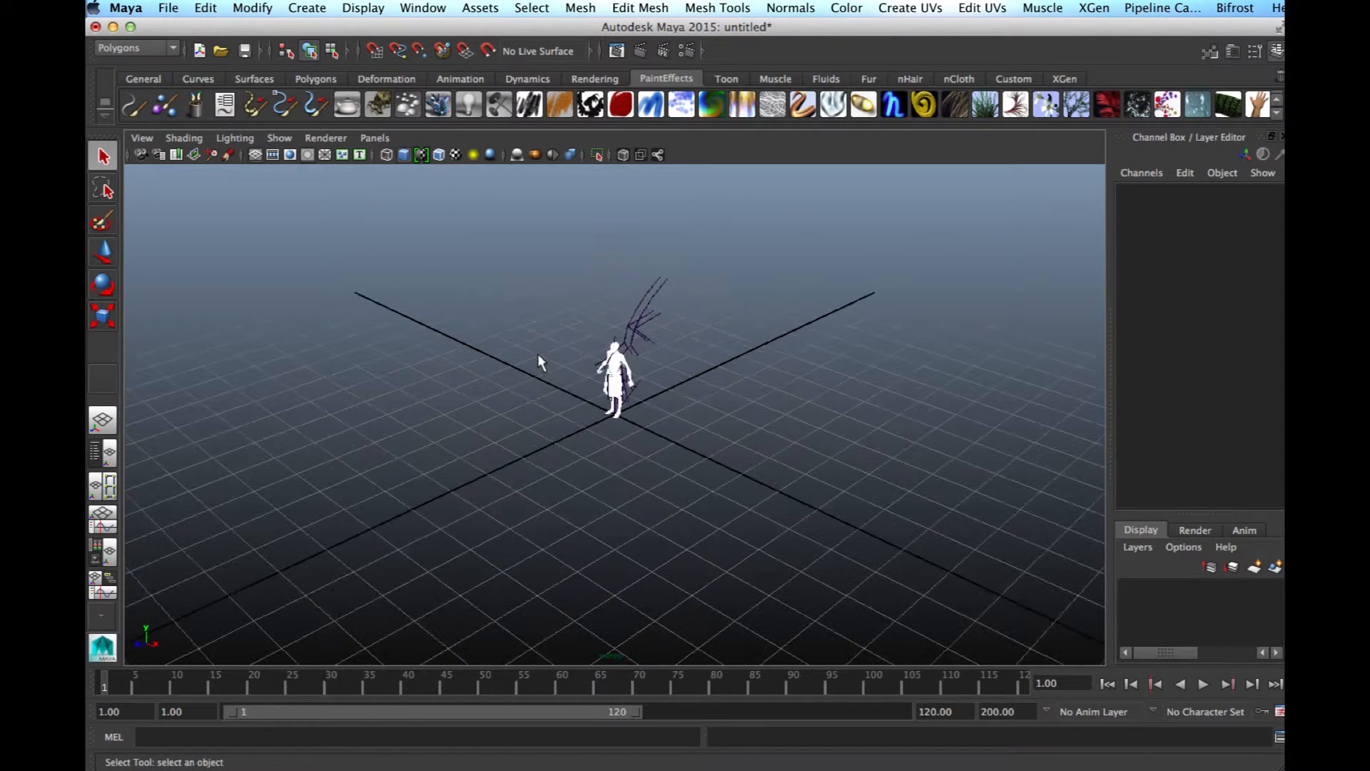
Step: Examine the imported humanoid template mesh and its skeleton up close from several angles, ending near the front
scroll(537, 354, "up", 10)
middle_click_drag(536, 330, 513, 567, "alt")
right_click_drag(680, 457, 481, 406, "alt")
left_click_drag(480, 407, 660, 400, "alt")
middle_click_drag(661, 400, 601, 451, "alt")
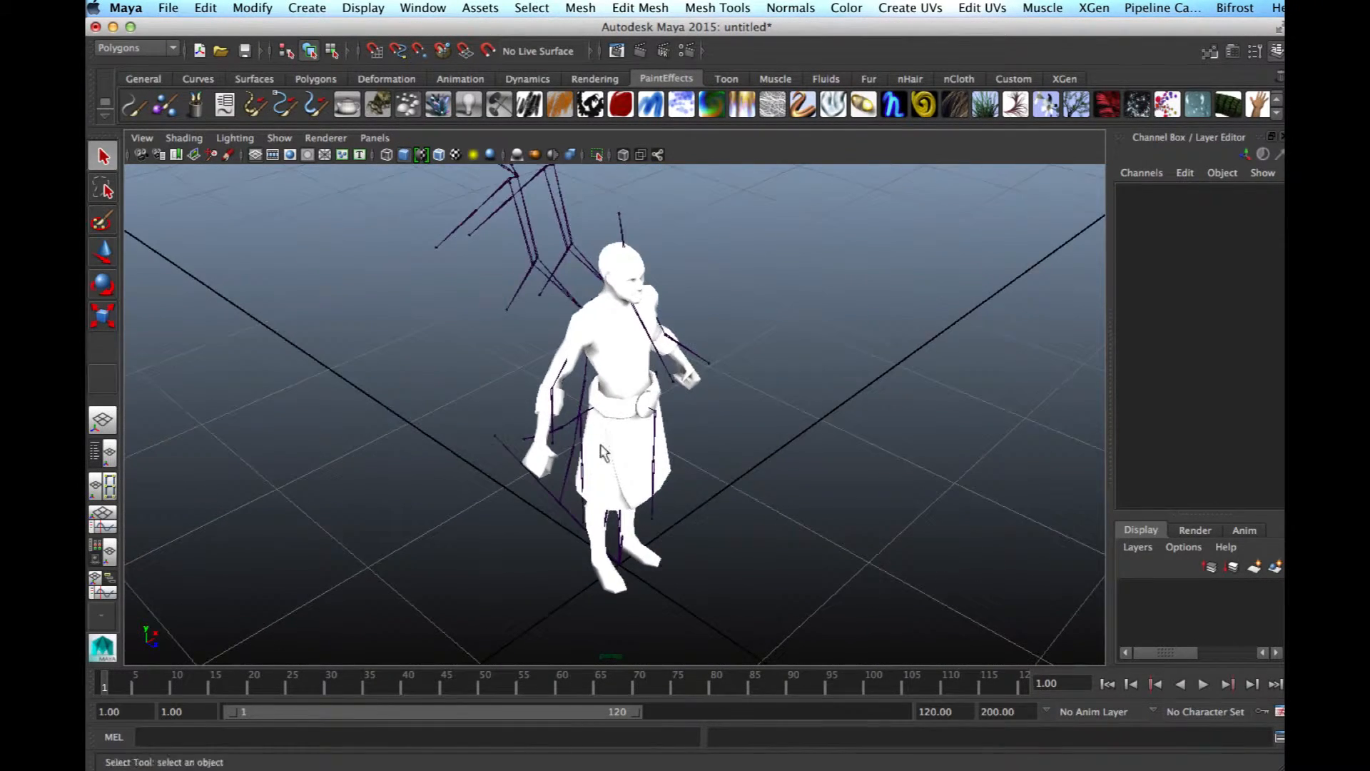
left_click_drag(601, 451, 548, 410, "alt")
middle_click_drag(609, 386, 575, 437, "alt")
left_click_drag(575, 438, 515, 420, "alt")
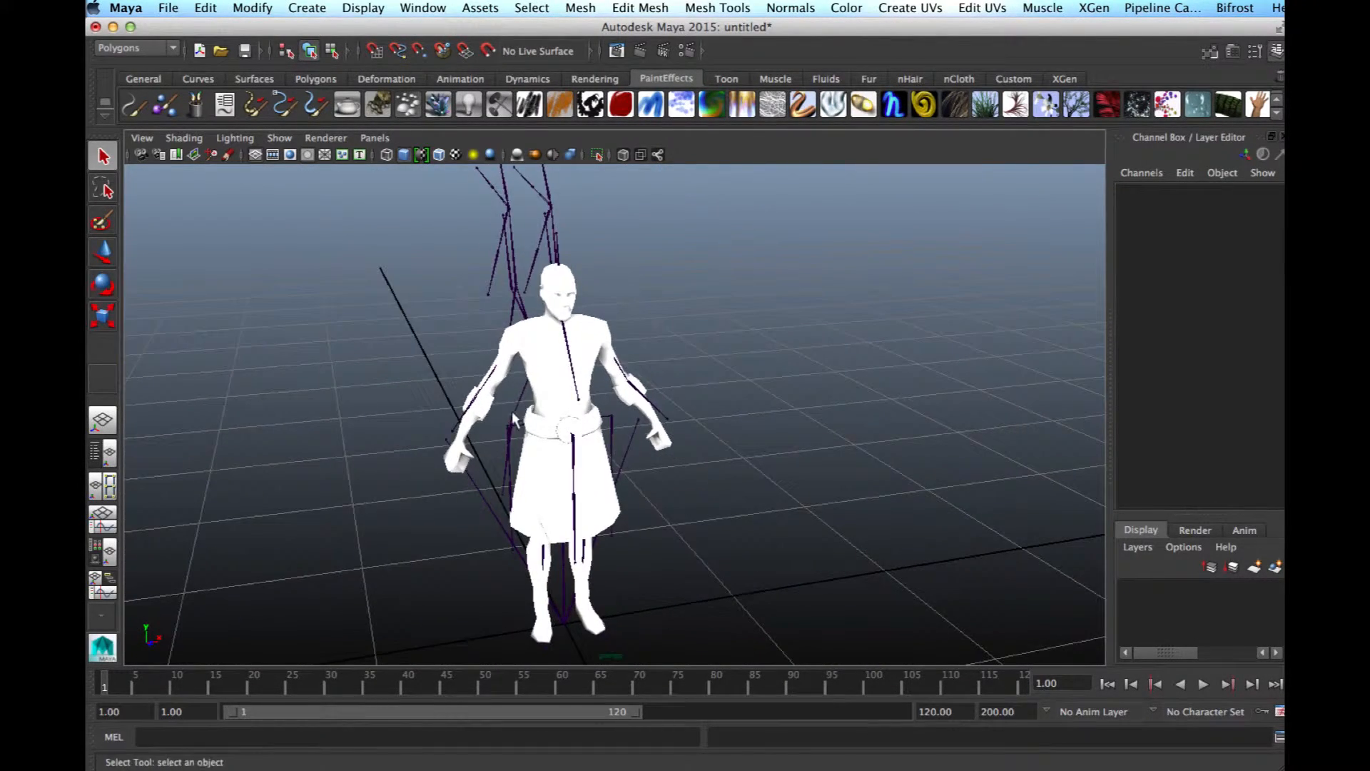
Step: Show the Outliner beside the perspective view and expand Humanoid:_F_MOTION with its left item, right item and Hips joints
left_click(102, 452)
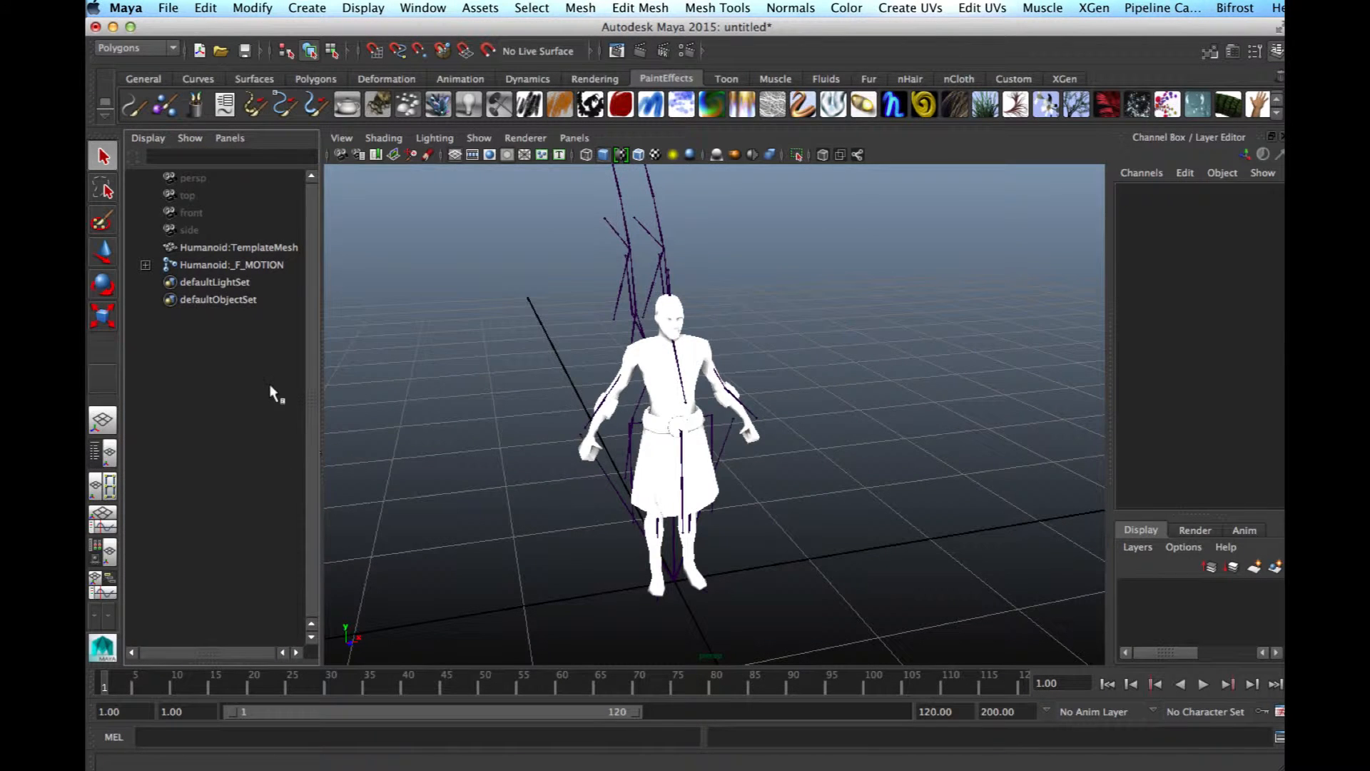
left_click(146, 264)
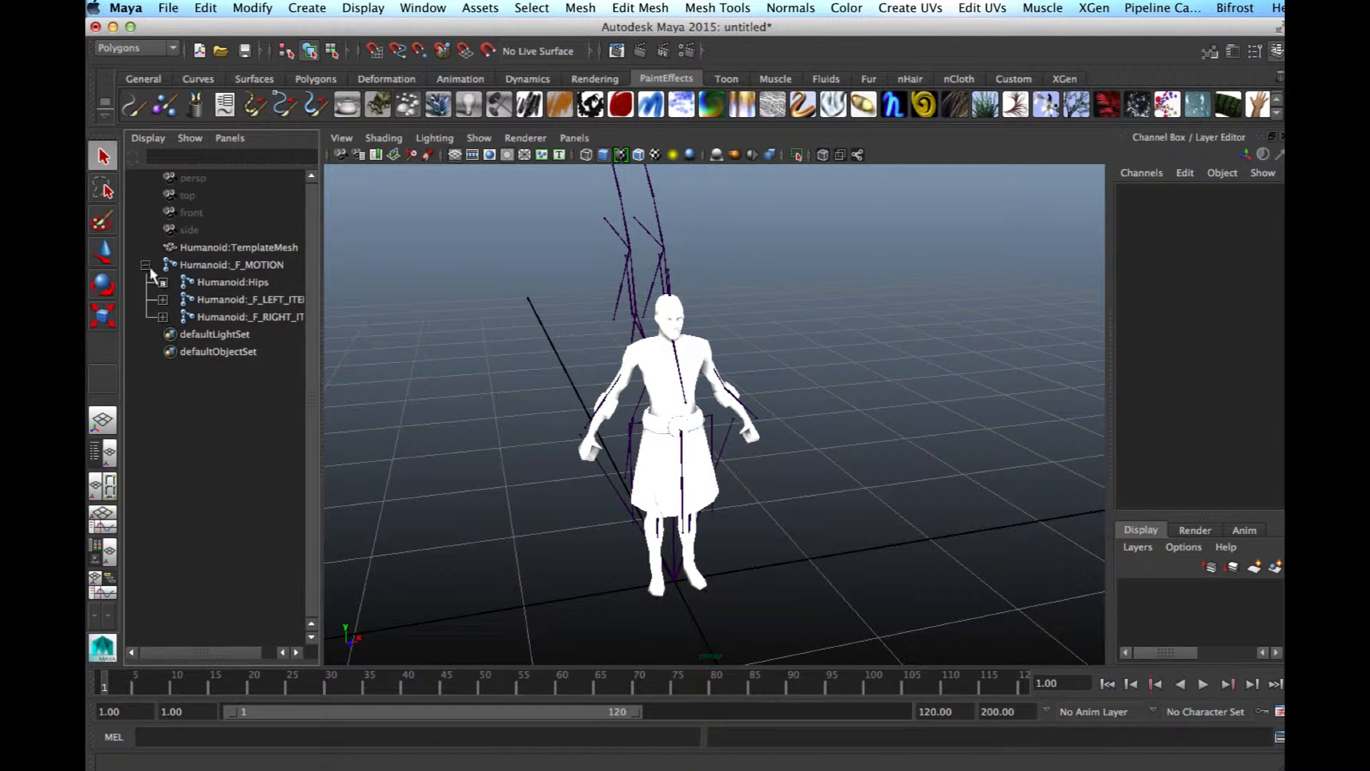
left_click(163, 299)
left_click(163, 334)
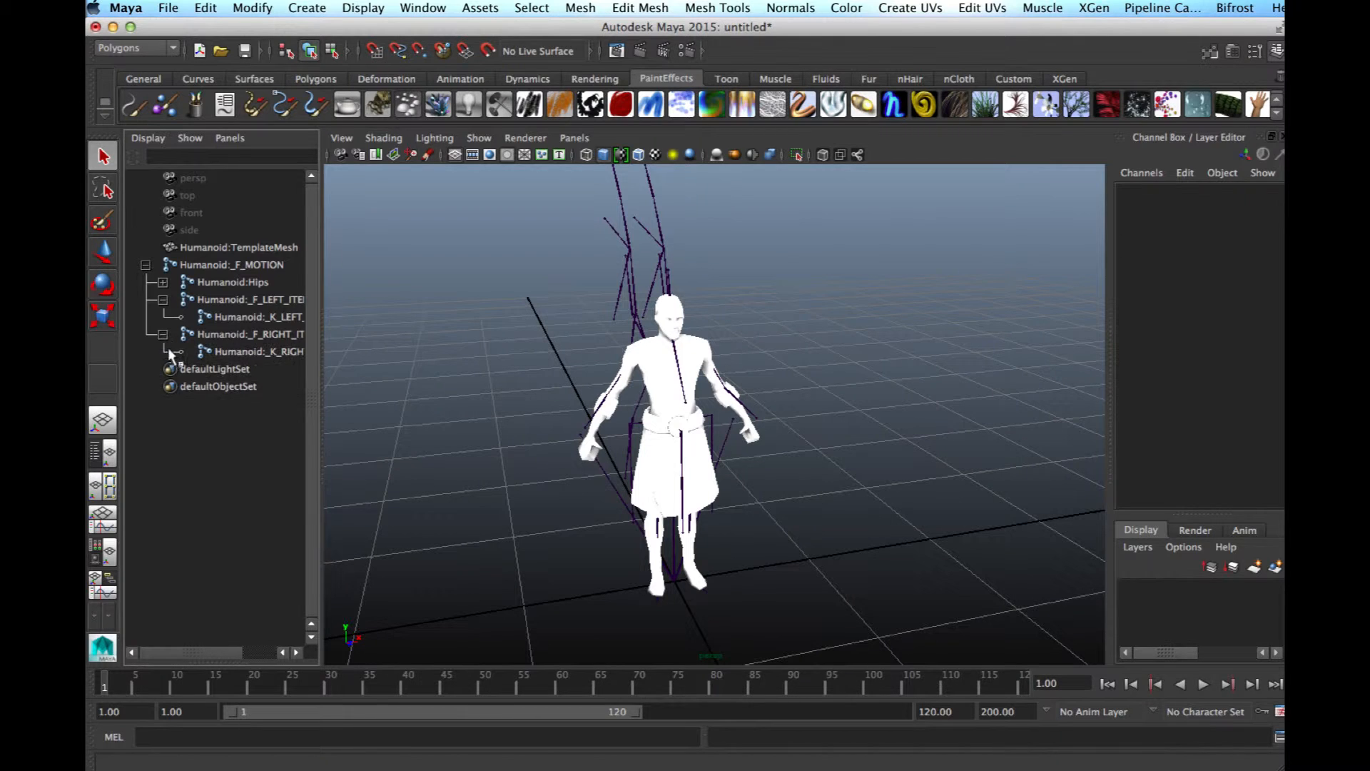
left_click(162, 282)
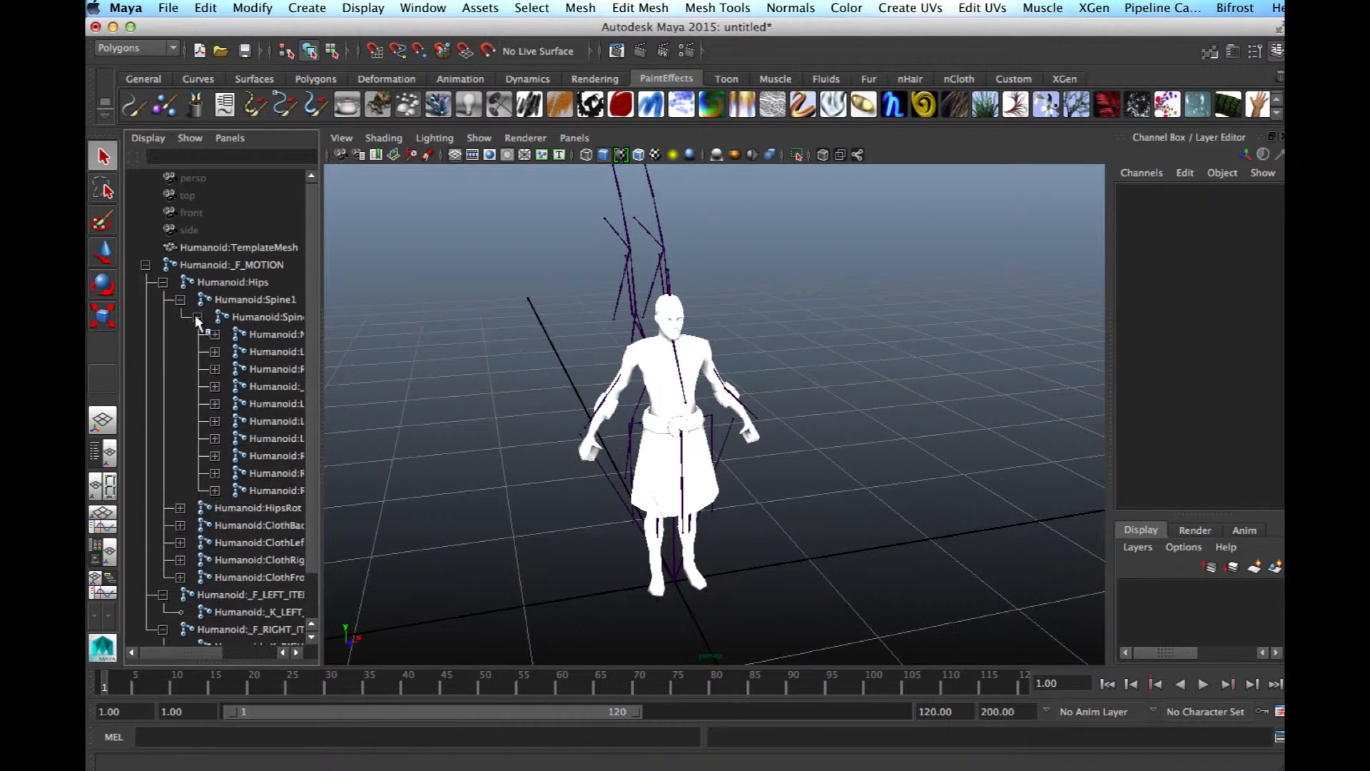
Step: Expand the neck, head, left shoulder and right shoulder joint branches under Spine2 in the Outliner
left_click(215, 334)
left_click(232, 351)
left_click(249, 369)
scroll(243, 364, "down", 2)
left_click(215, 316)
left_click(232, 334)
left_click(249, 351)
left_click(232, 403)
left_click(249, 421)
left_click(232, 455)
left_click(249, 473)
scroll(247, 468, "down", 4)
Step: Expand the center, left and right cape joint chains under _F_CenterCape1 and widen the Outliner
left_click(215, 316)
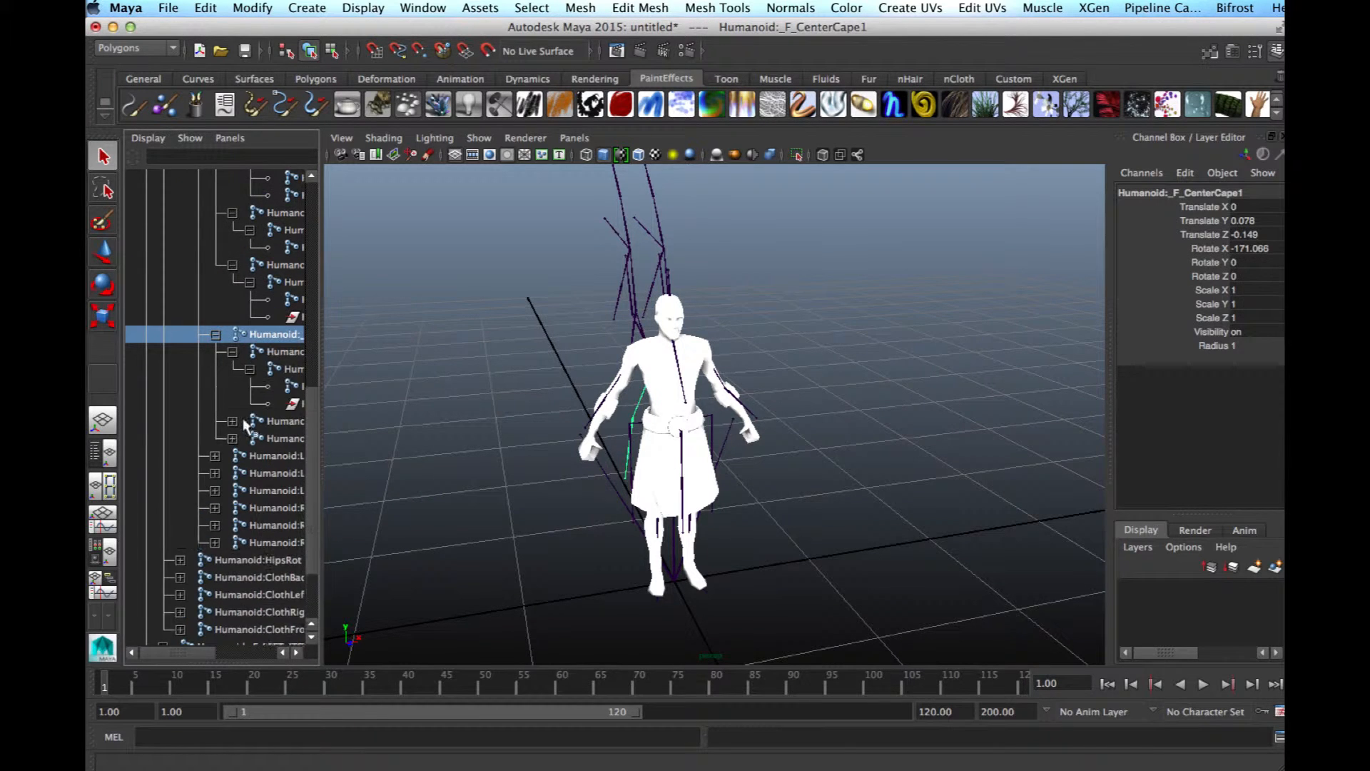
left_click(232, 421)
left_click(249, 438)
scroll(246, 428, "down", 3)
left_click(232, 317)
left_click(249, 334)
left_click_drag(321, 350, 400, 353)
Step: Expand the left wing joint branches, including their IK and FK chains
left_click(215, 369)
left_click(232, 386)
left_click(249, 403)
left_click(215, 438)
left_click(232, 455)
left_click(215, 507)
left_click(232, 526)
Step: Expand the right wing joint branches, including their IK and FK chains
scroll(235, 525, "down", 3)
left_click(215, 403)
left_click(232, 421)
left_click(249, 491)
left_click(215, 526)
left_click(232, 543)
scroll(232, 528, "down", 3)
left_click(215, 490)
left_click(232, 507)
Step: Expand the HipsRot branch and the back, left, right and front cloth joint chains under Hips
left_click(180, 542)
scroll(186, 528, "down", 3)
left_click(198, 490)
left_click(180, 491)
left_click(198, 507)
left_click(180, 507)
left_click(198, 525)
left_click(179, 525)
left_click(198, 542)
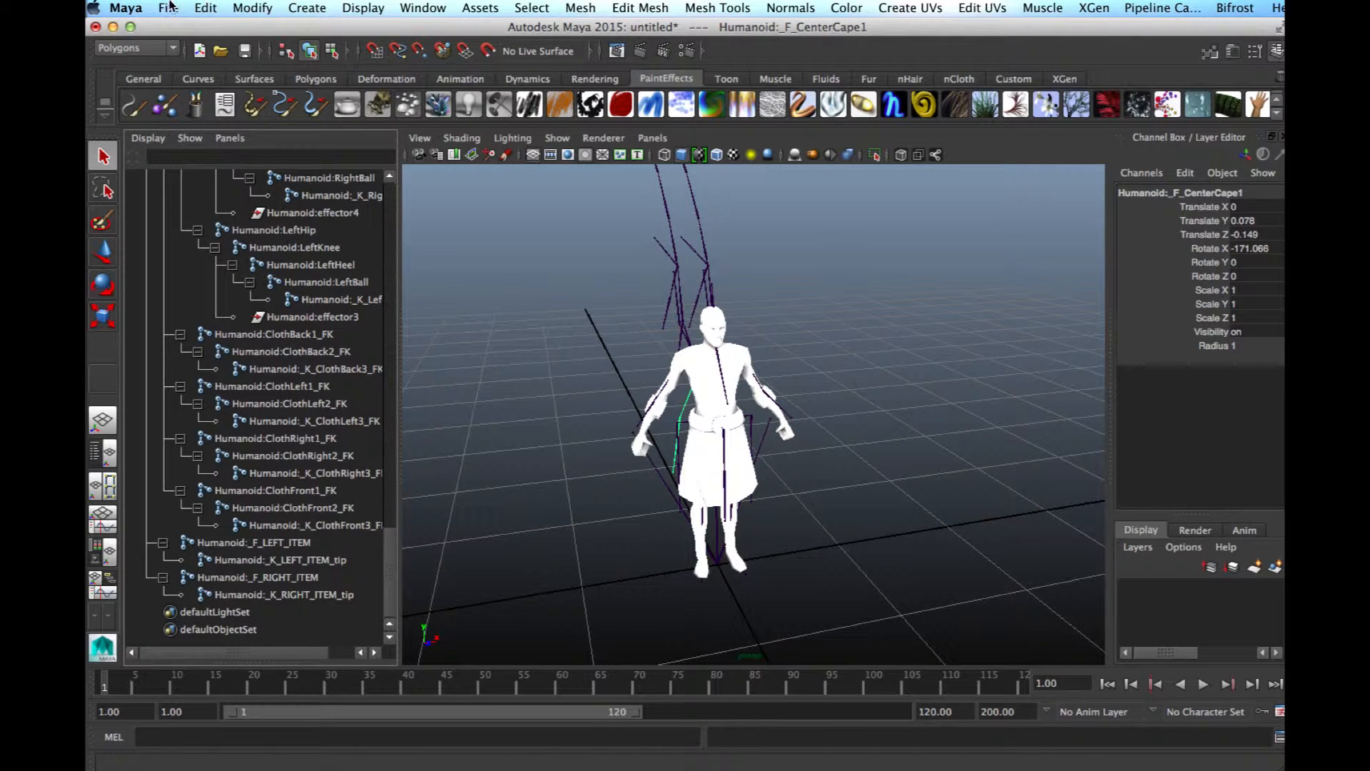
Step: Create a quick select set named "humanoid template"
left_click(306, 8)
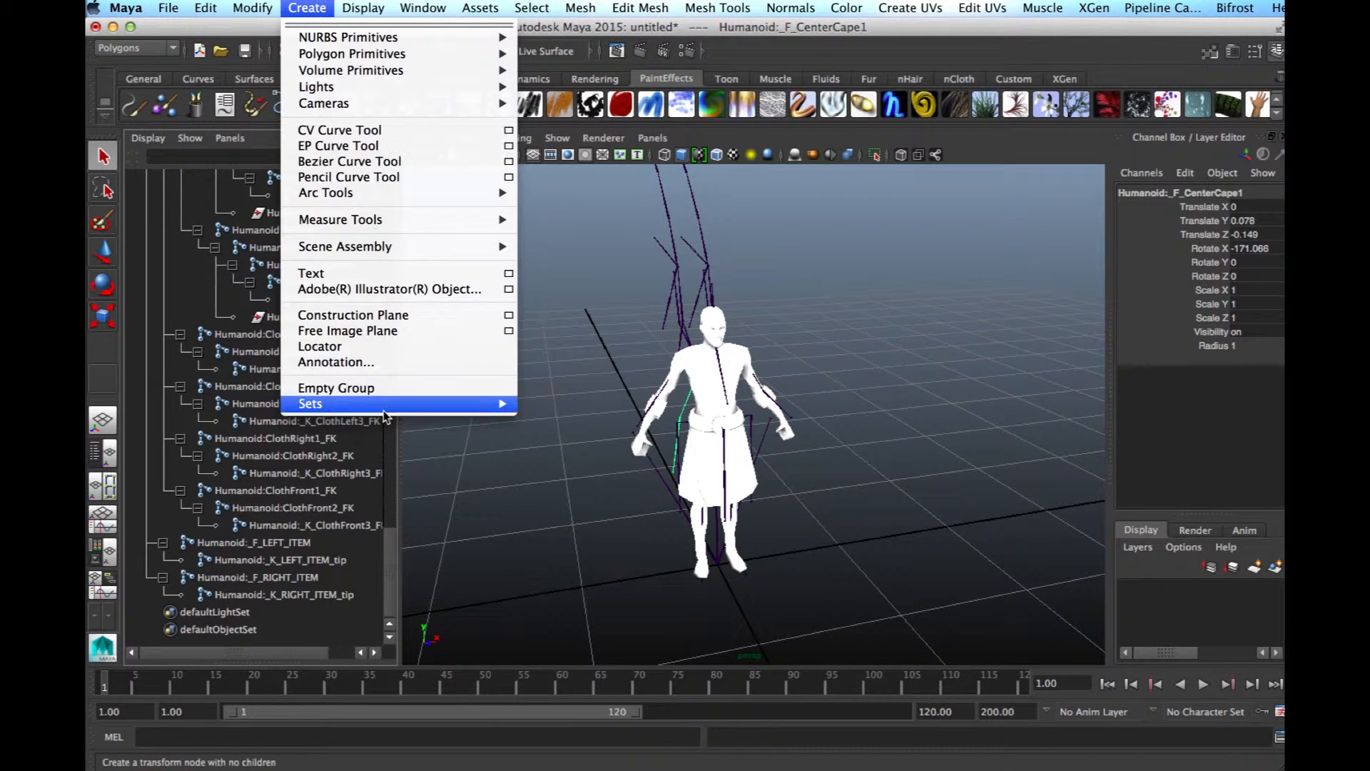
mouse_move(386, 412)
left_click(562, 443)
type("humanoid template")
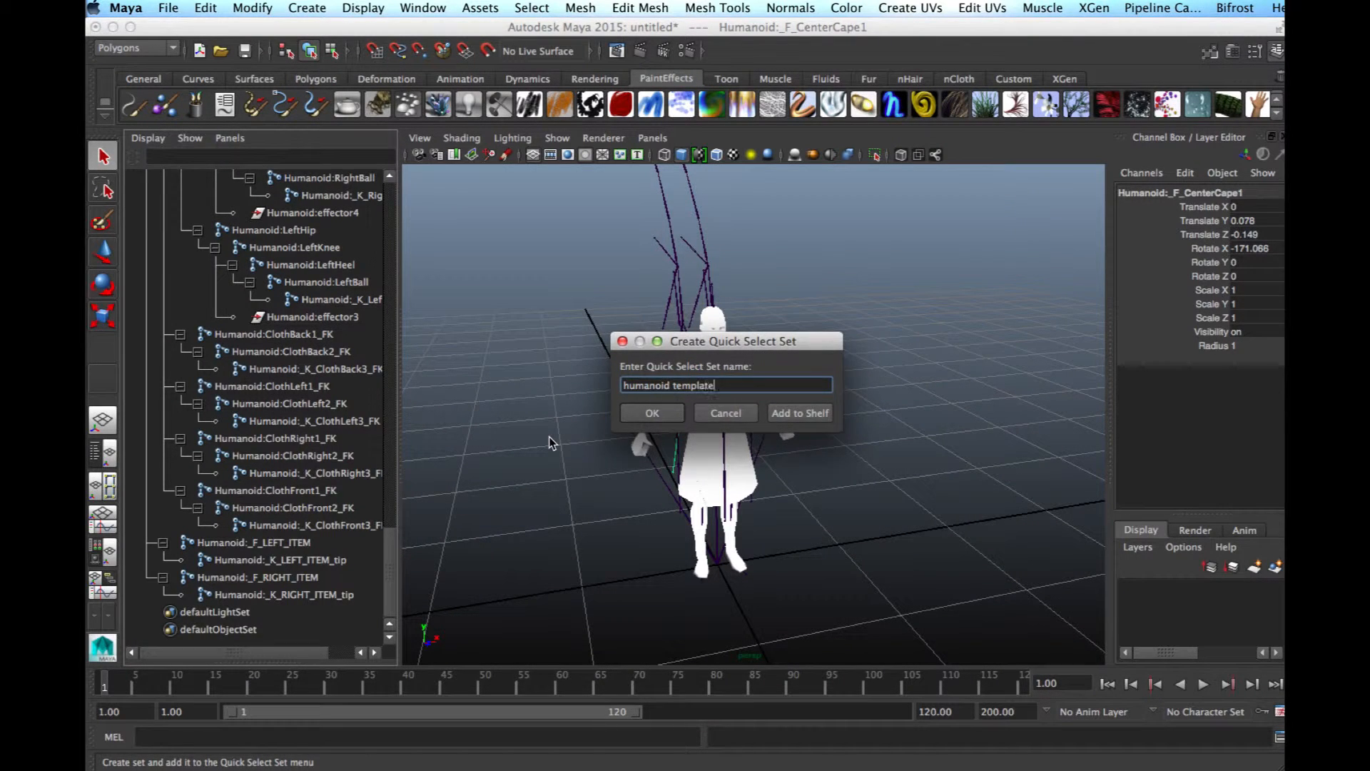
key("Return")
Step: Select the Humanoid:Hips joint near the start of the Outliner hierarchy
scroll(307, 450, "down", 1)
left_click_drag(389, 560, 386, 213)
left_click(232, 282)
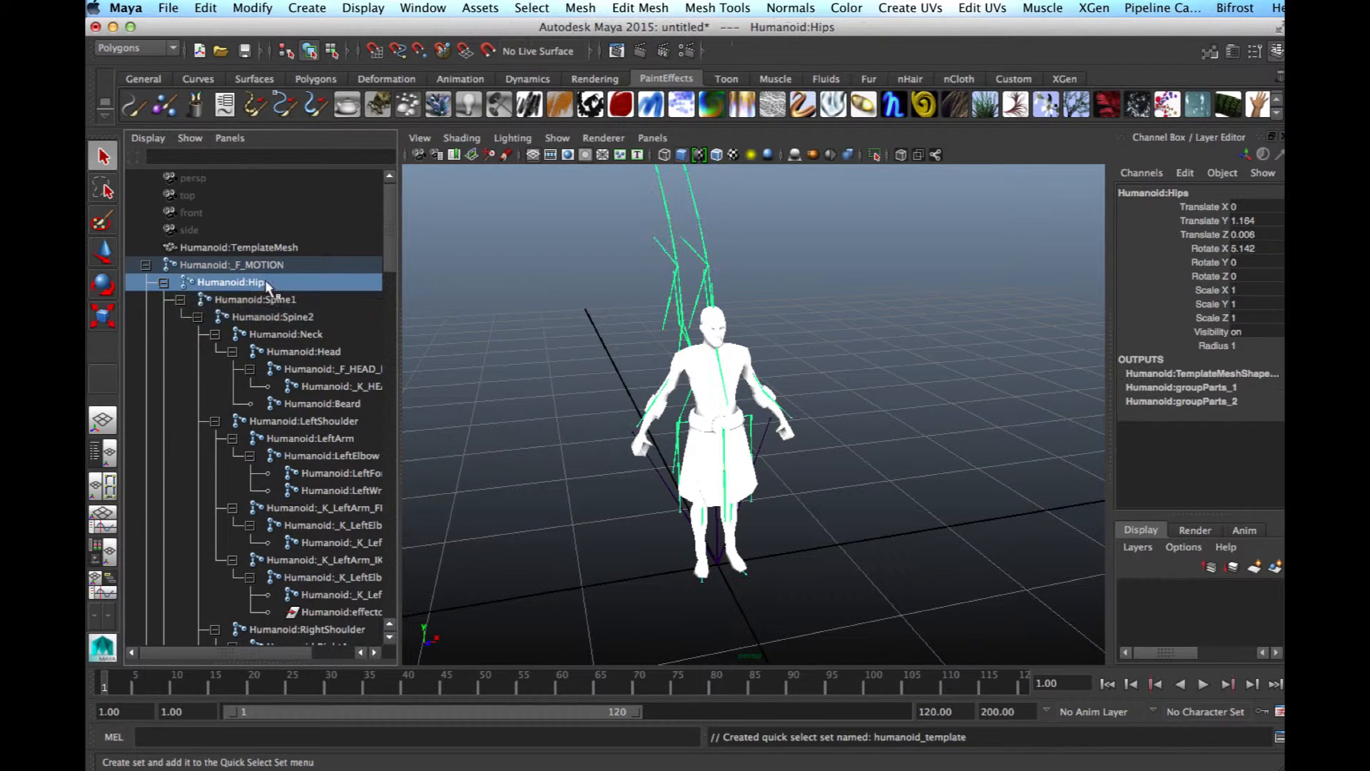
Step: Review the expanded joint hierarchy down to its end and pick the humanoid_template set
scroll(292, 571, "down", 5)
scroll(293, 664, "down", 10)
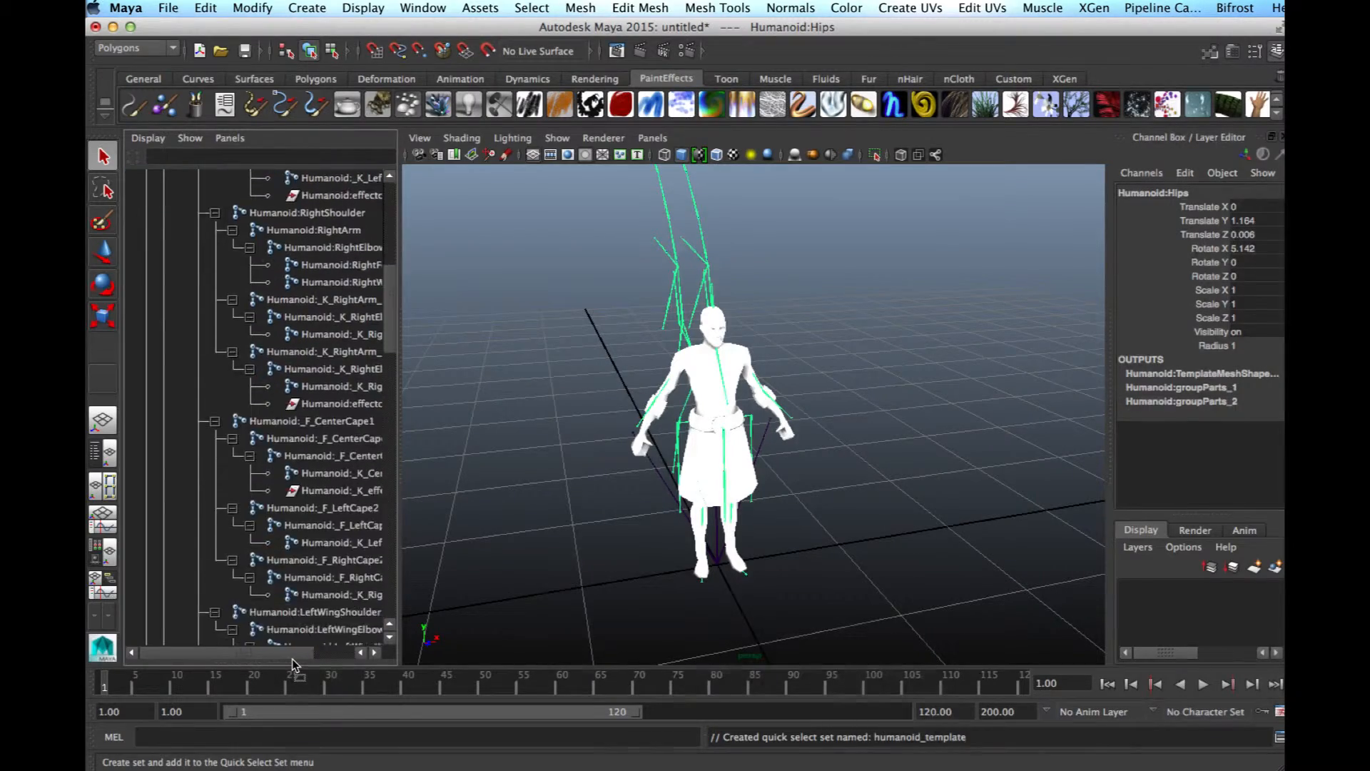
scroll(293, 663, "down", 10)
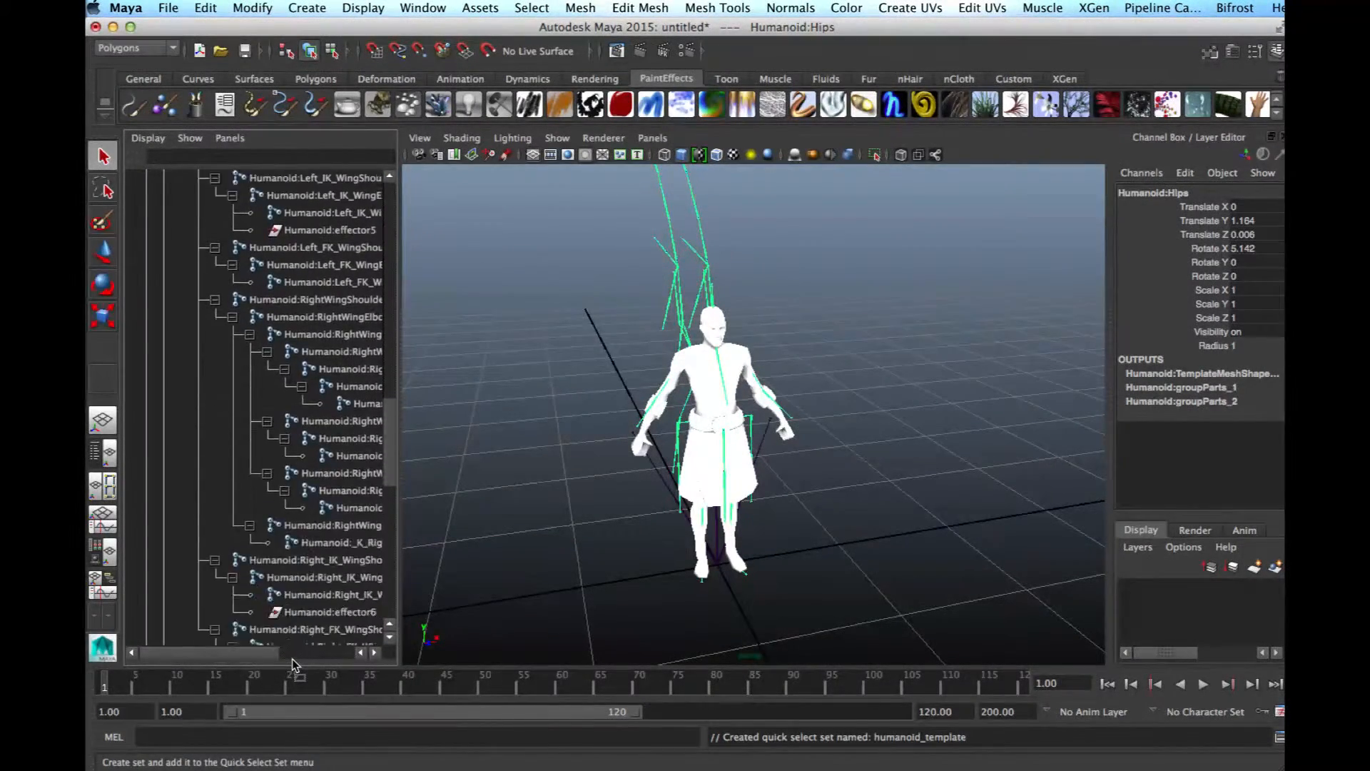
scroll(293, 664, "down", 5)
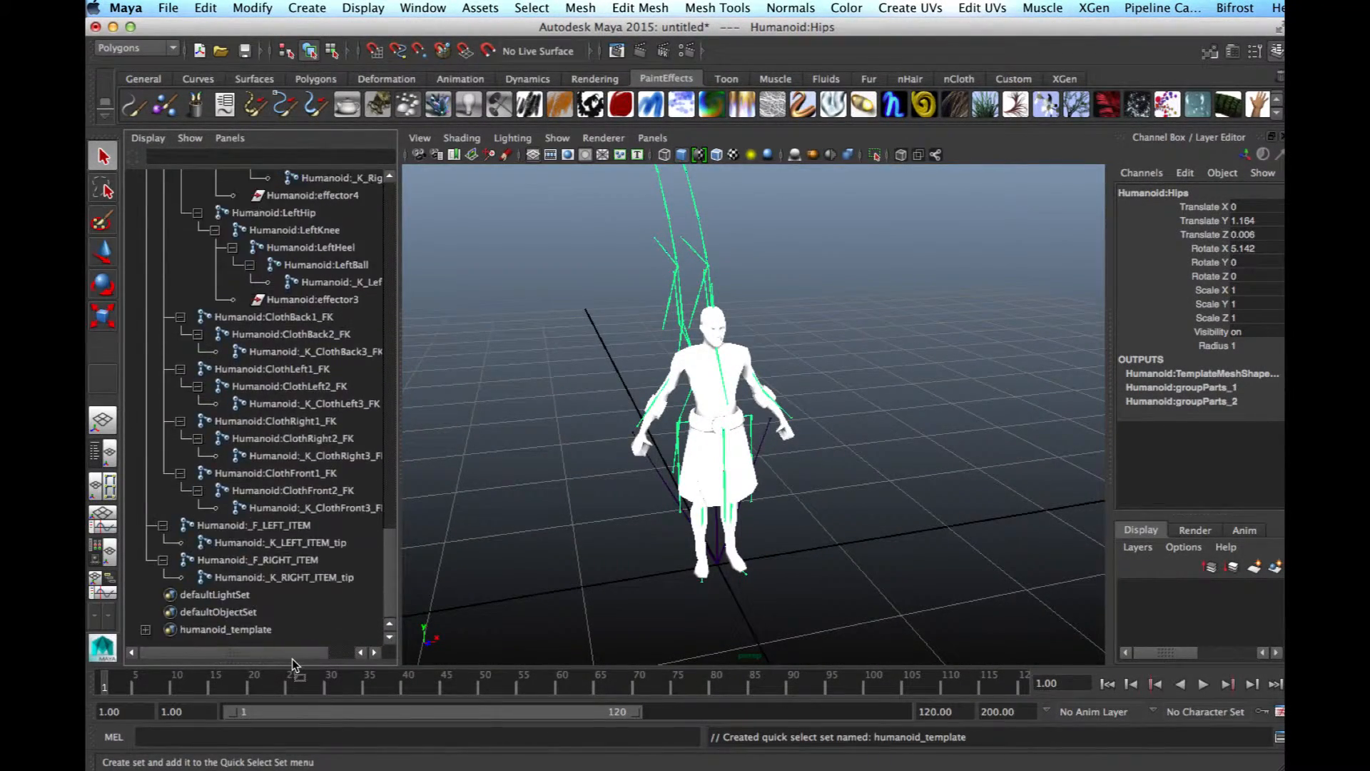
left_click(228, 628)
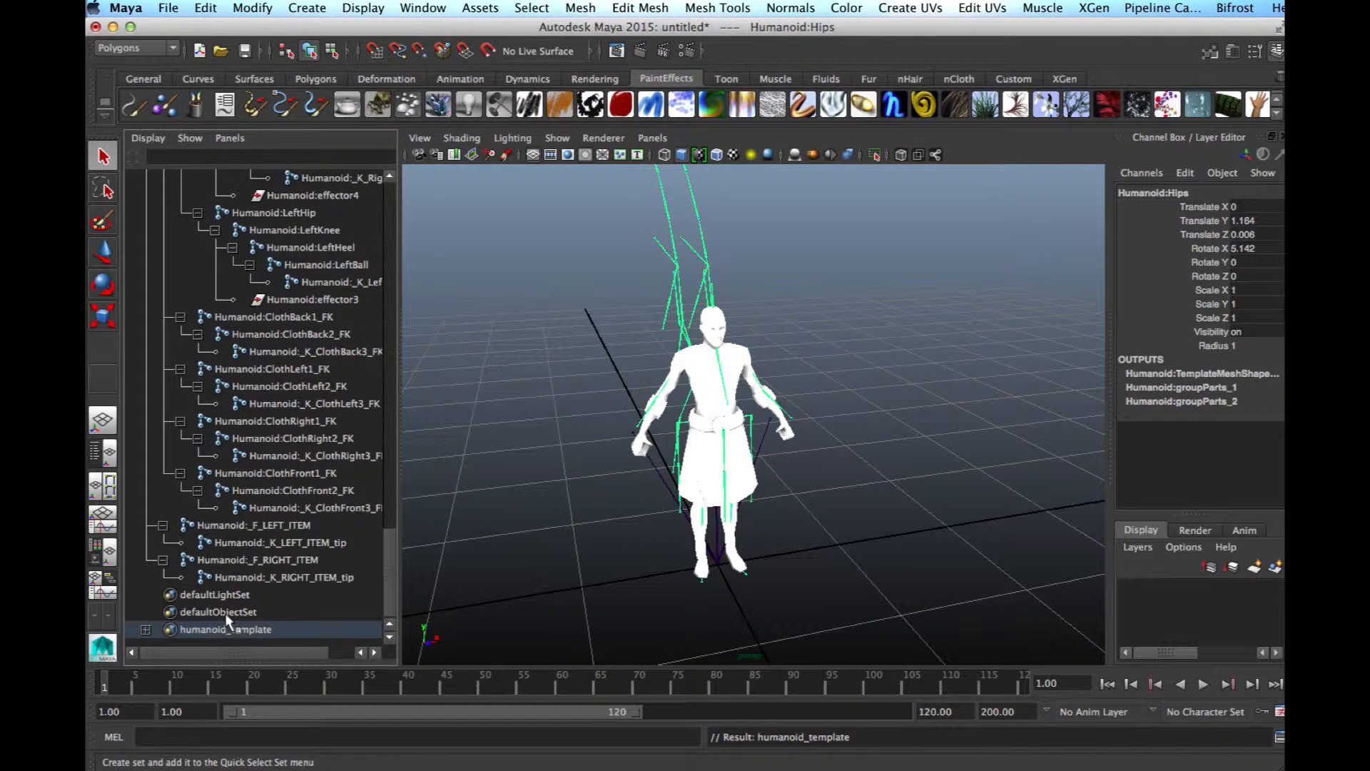
Step: Add joints from the start of the Humanoid hierarchy, including Spine2, to the humanoid_template set
scroll(225, 615, "up", 20)
left_click(266, 305)
middle_click_drag(266, 306, 256, 633)
scroll(267, 525, "up", 20)
left_click(289, 319)
middle_click_drag(290, 320, 250, 563)
Step: Open the finished Humanoid_rig.mb scene from the Dota_finished folder
left_click(168, 8)
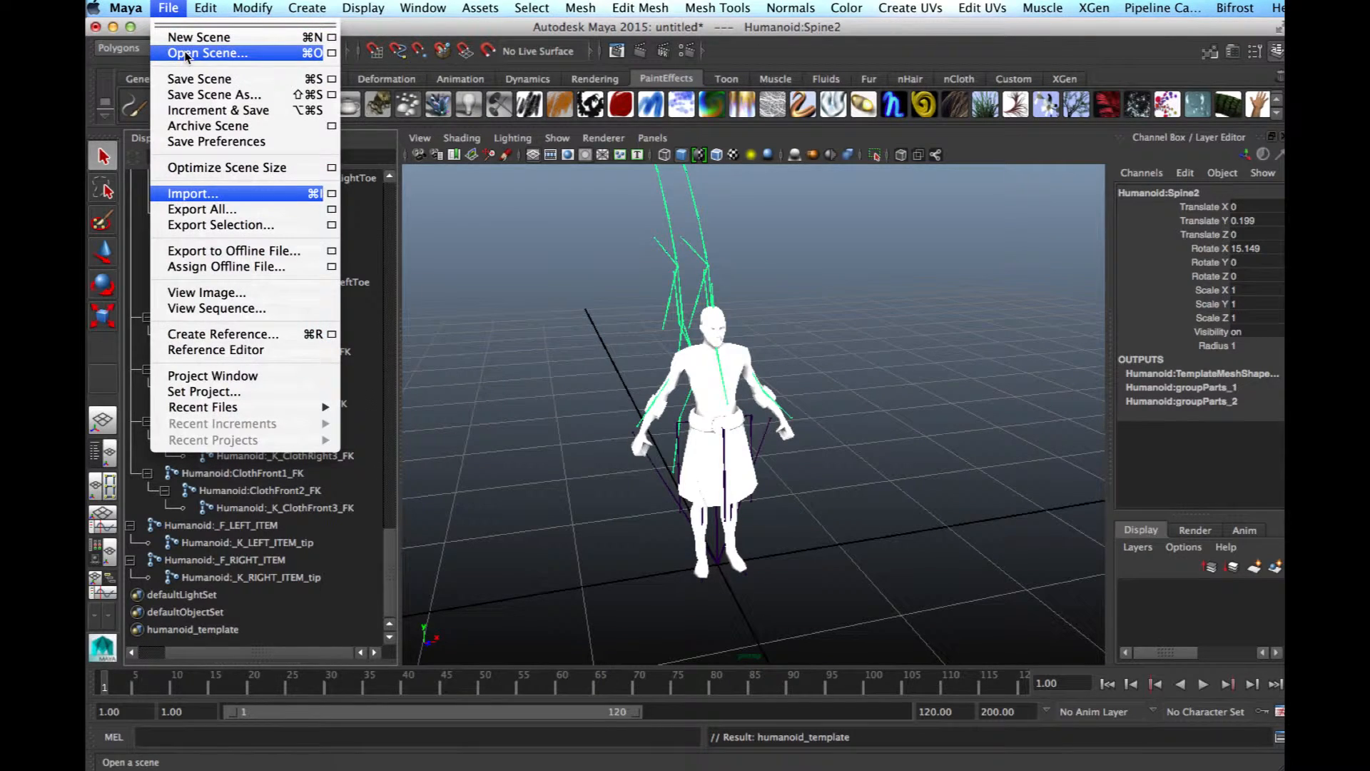
left_click(186, 54)
left_click(997, 148)
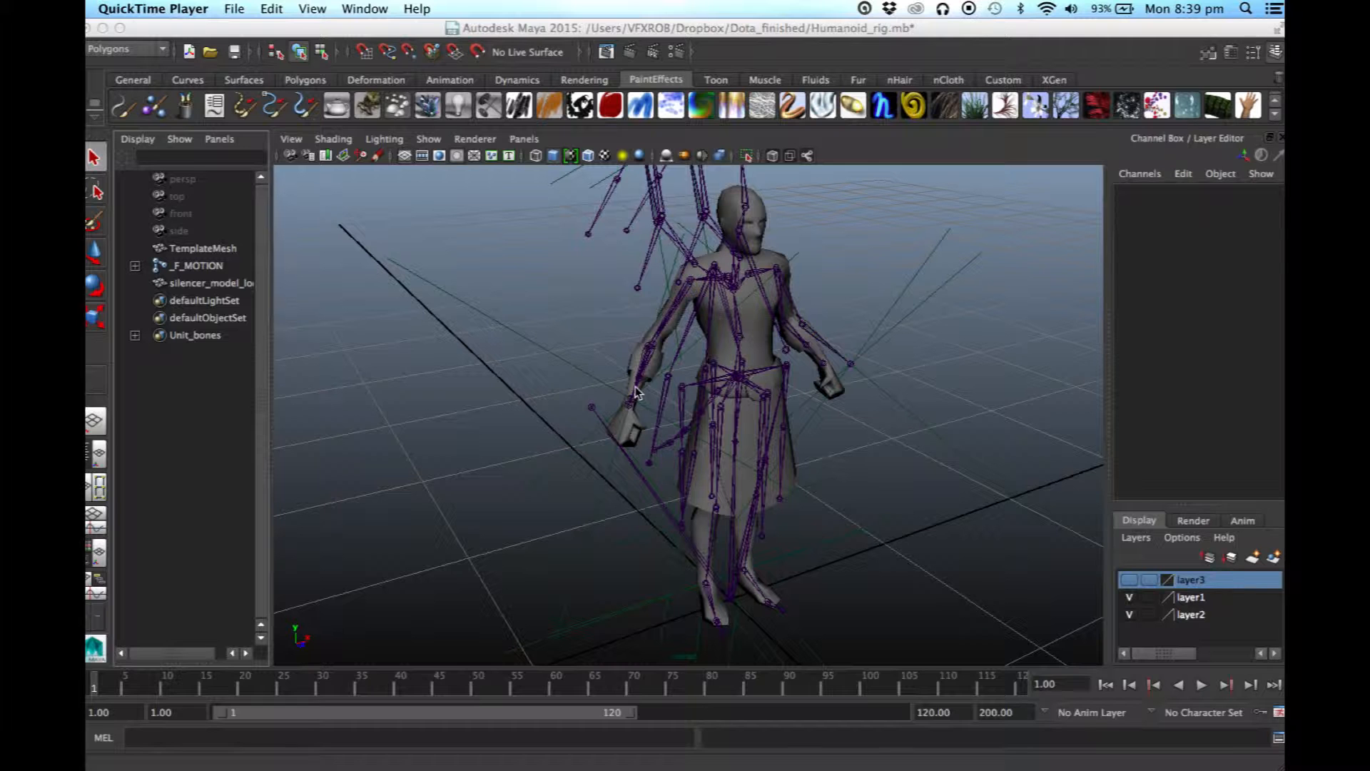
Step: Expand the Unit_bones set in the Outliner to list all of its joints
left_click(466, 380)
left_click(135, 335)
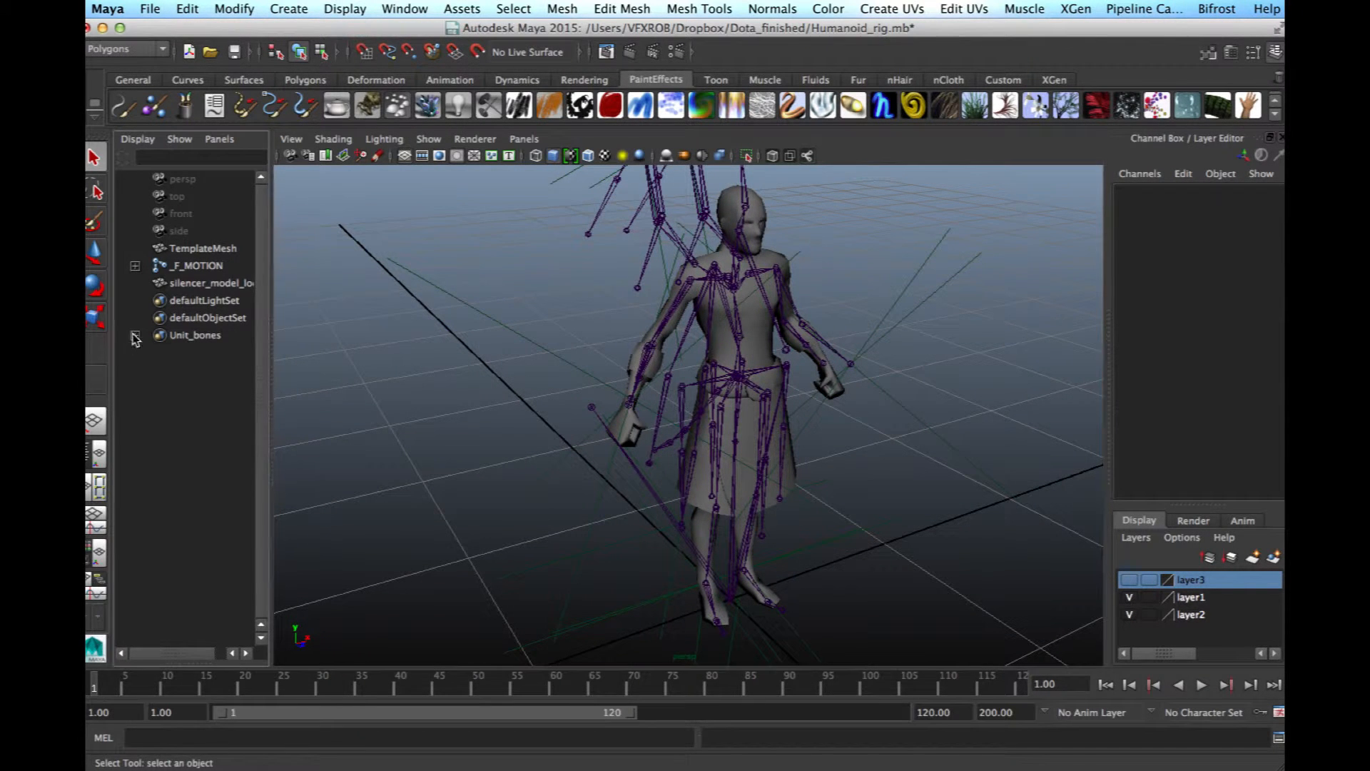
scroll(266, 285, "down", 1)
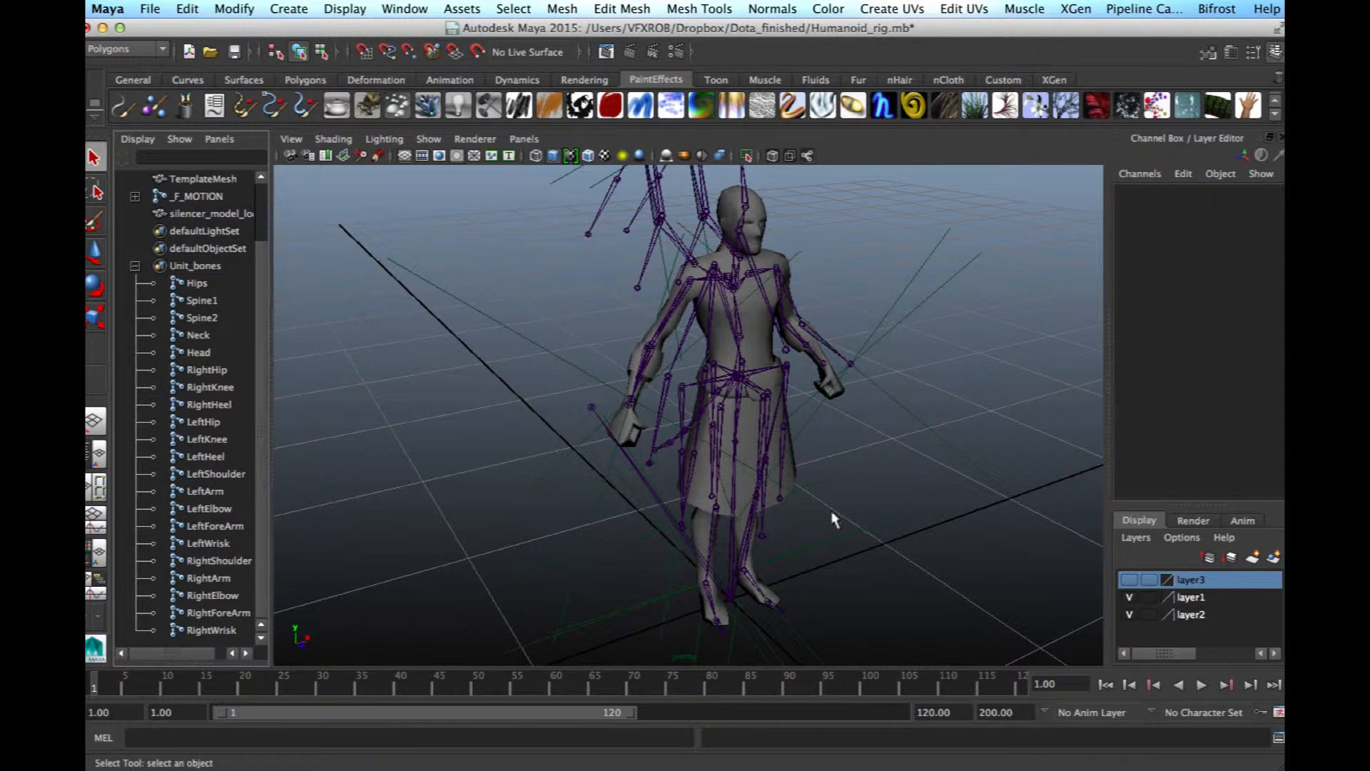
Step: Select TemplateMesh and check its display layer by toggling layer1's visibility off and on
left_click(769, 254)
left_click(1209, 598)
right_click(1210, 598)
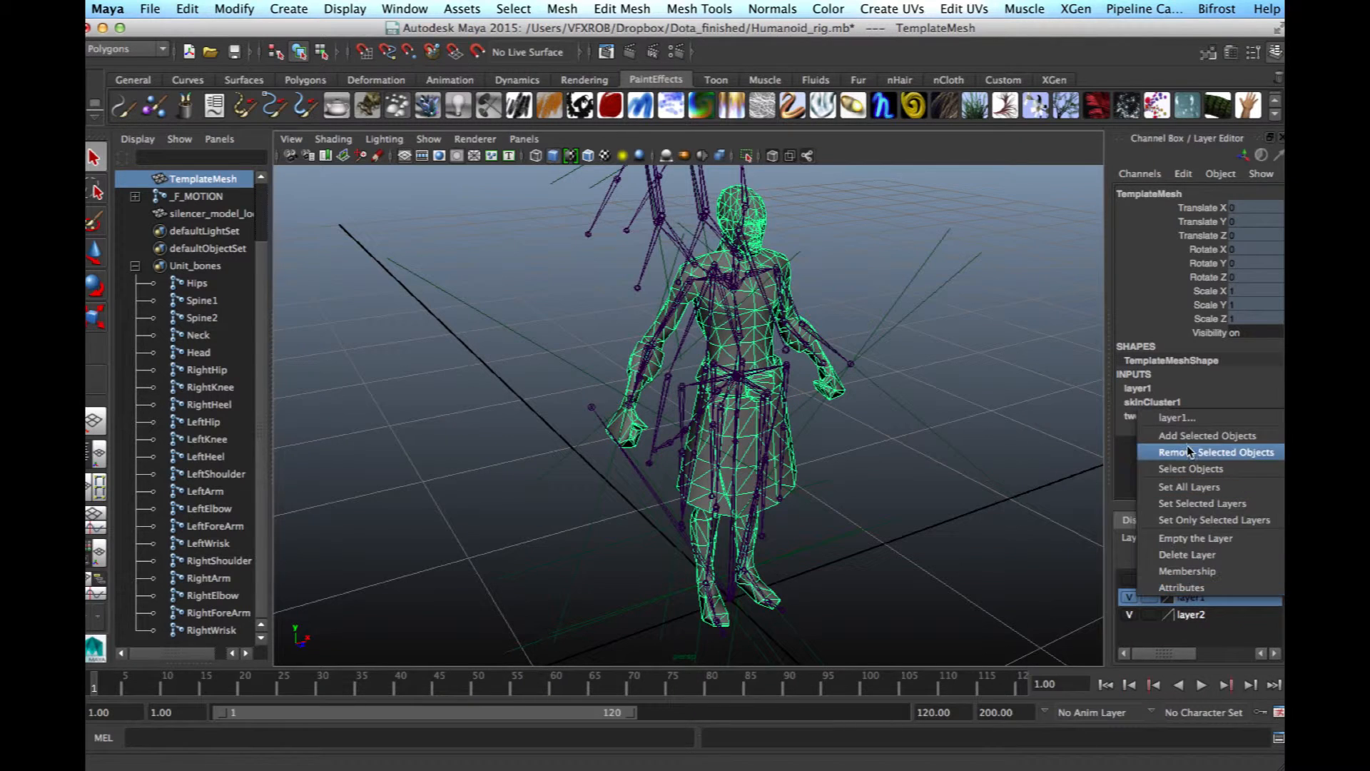
left_click(929, 469)
left_click(1128, 599)
left_click(1128, 599)
left_click(1014, 586)
left_click(150, 9)
left_click(191, 202)
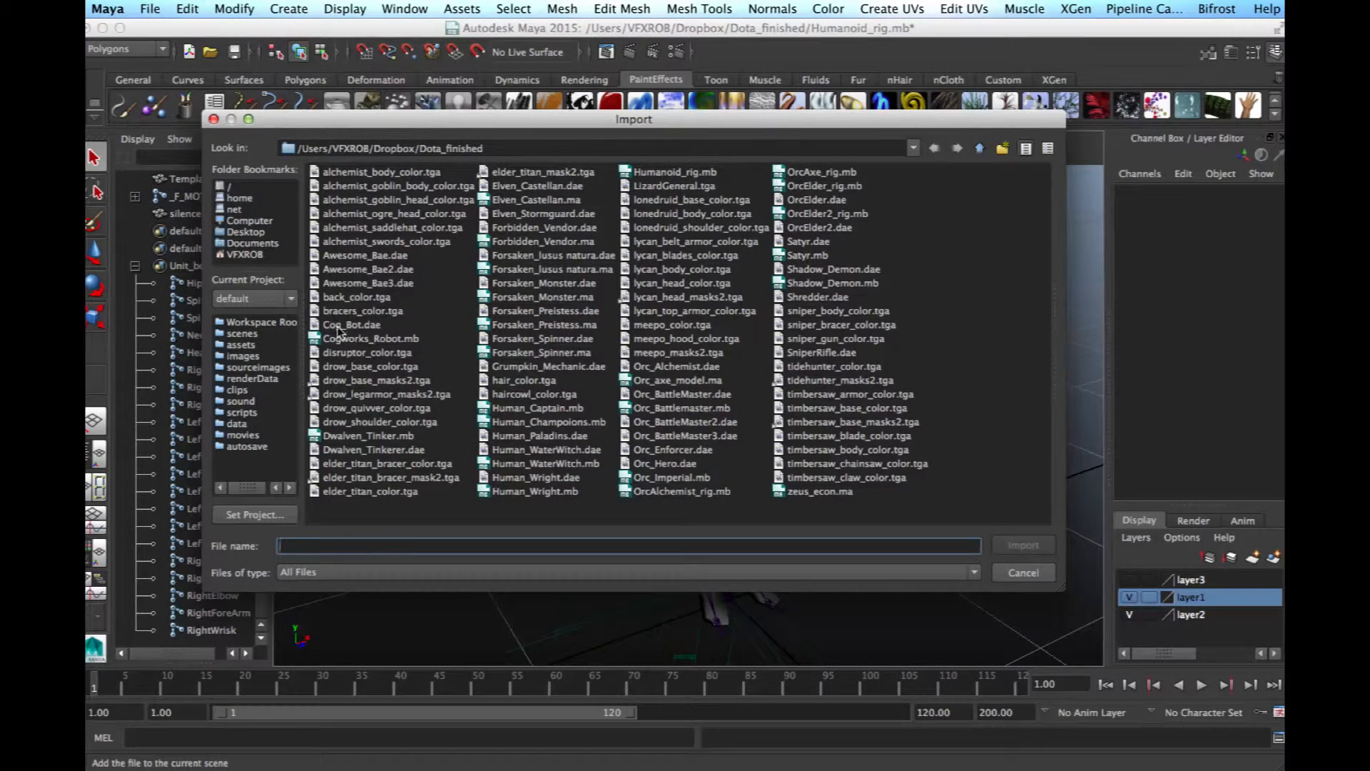
left_click(373, 328)
left_click(1022, 576)
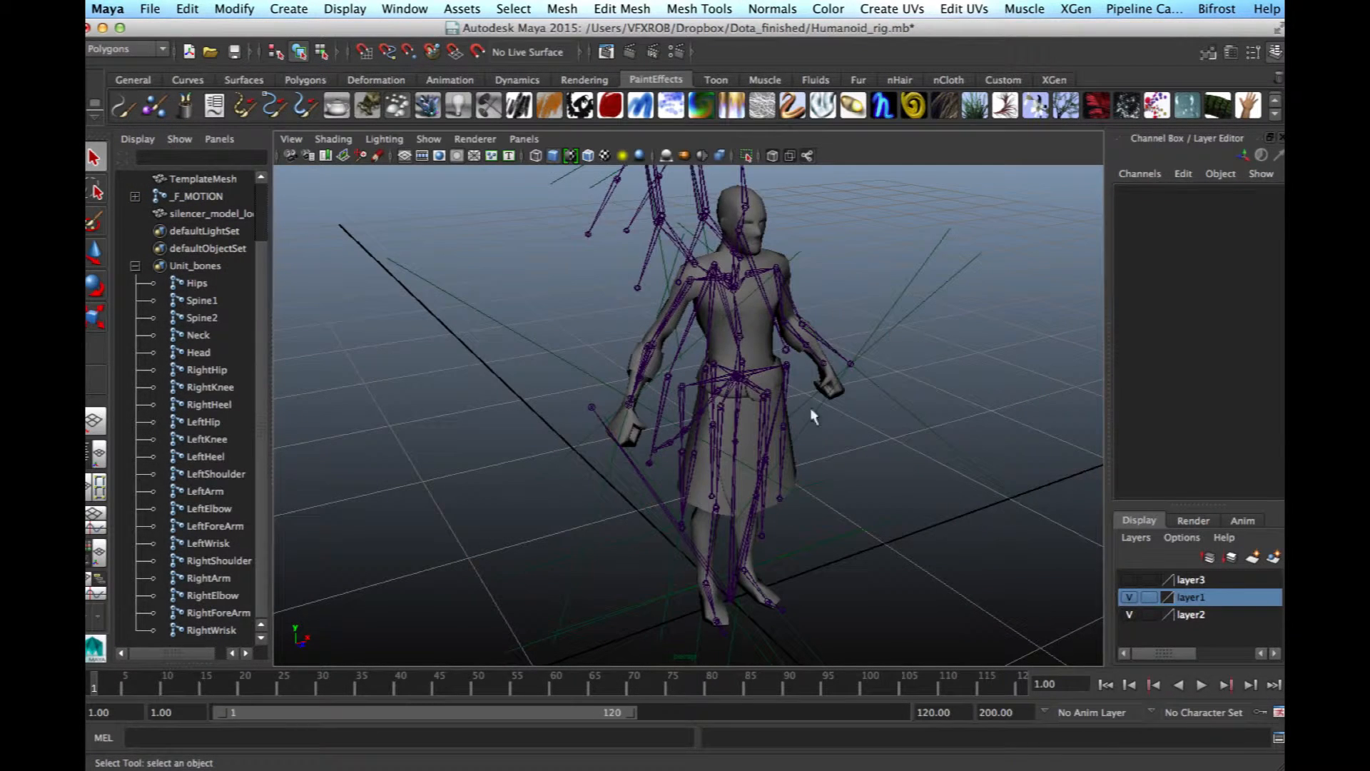
Step: Show layer3, hide layer1 and layer2, and select the silencer_model_lod1 mesh
left_click(751, 376)
left_click(1128, 579)
left_click(1128, 597)
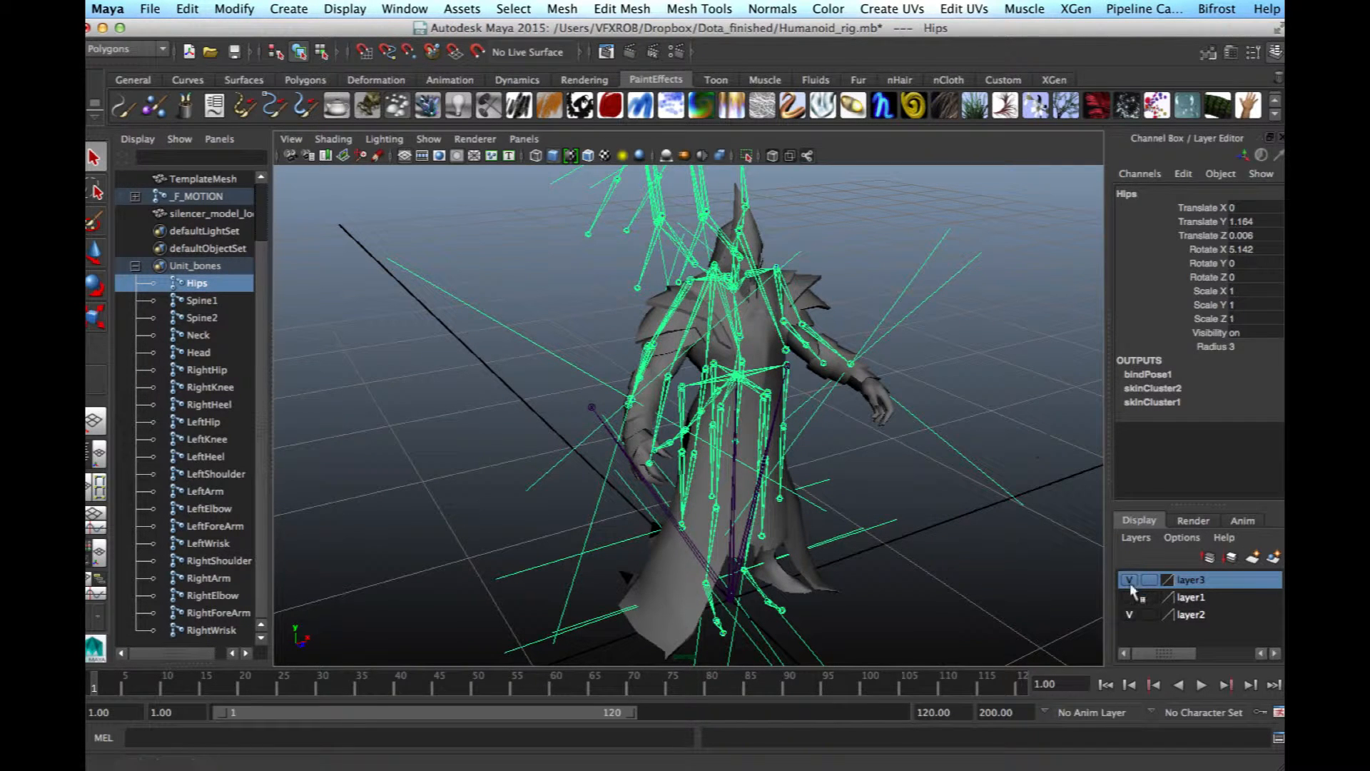
left_click(1128, 615)
left_click(898, 367)
left_click_drag(906, 365, 736, 348, "alt")
left_click(736, 348)
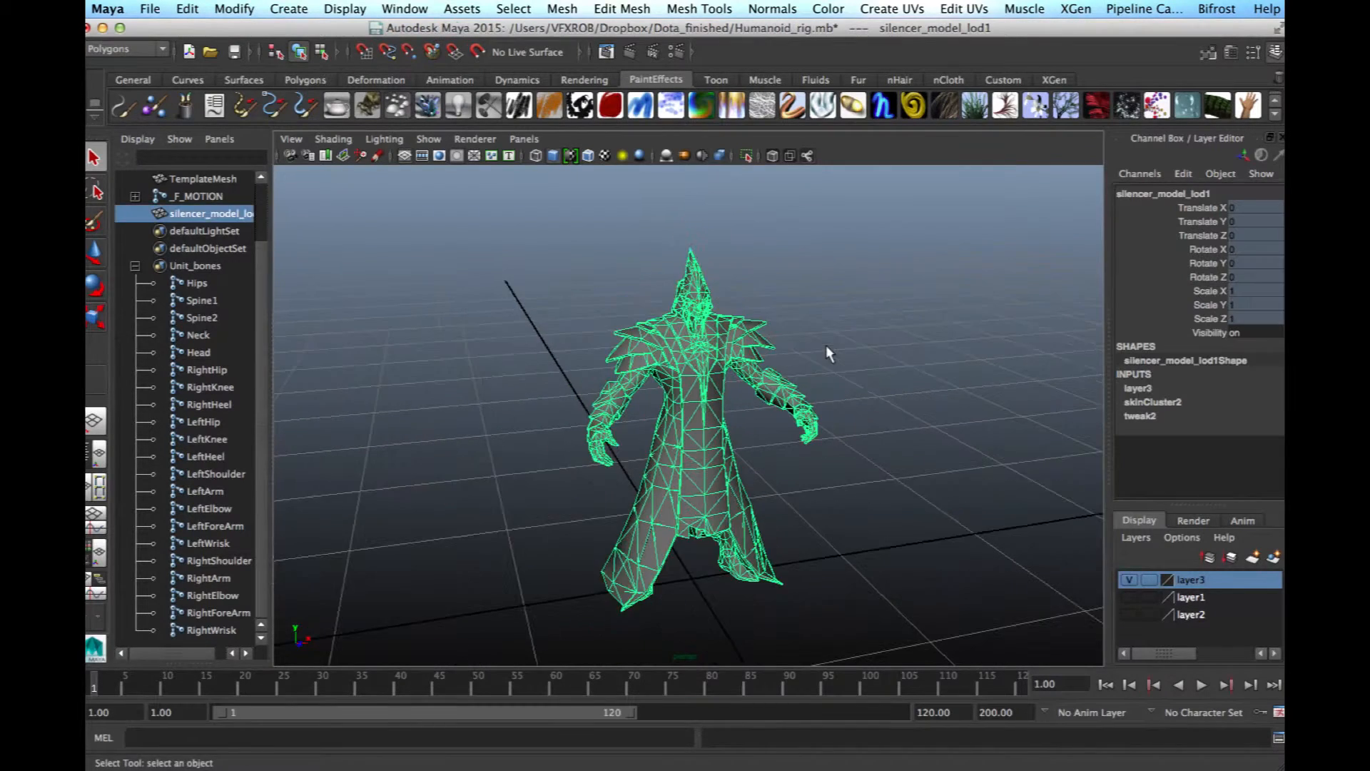
Step: Cycle through the Move, Rotate and Scale tools on the silencer mesh, ending on Scale
key("w")
key("e")
key("r")
scroll(744, 498, "down", 2)
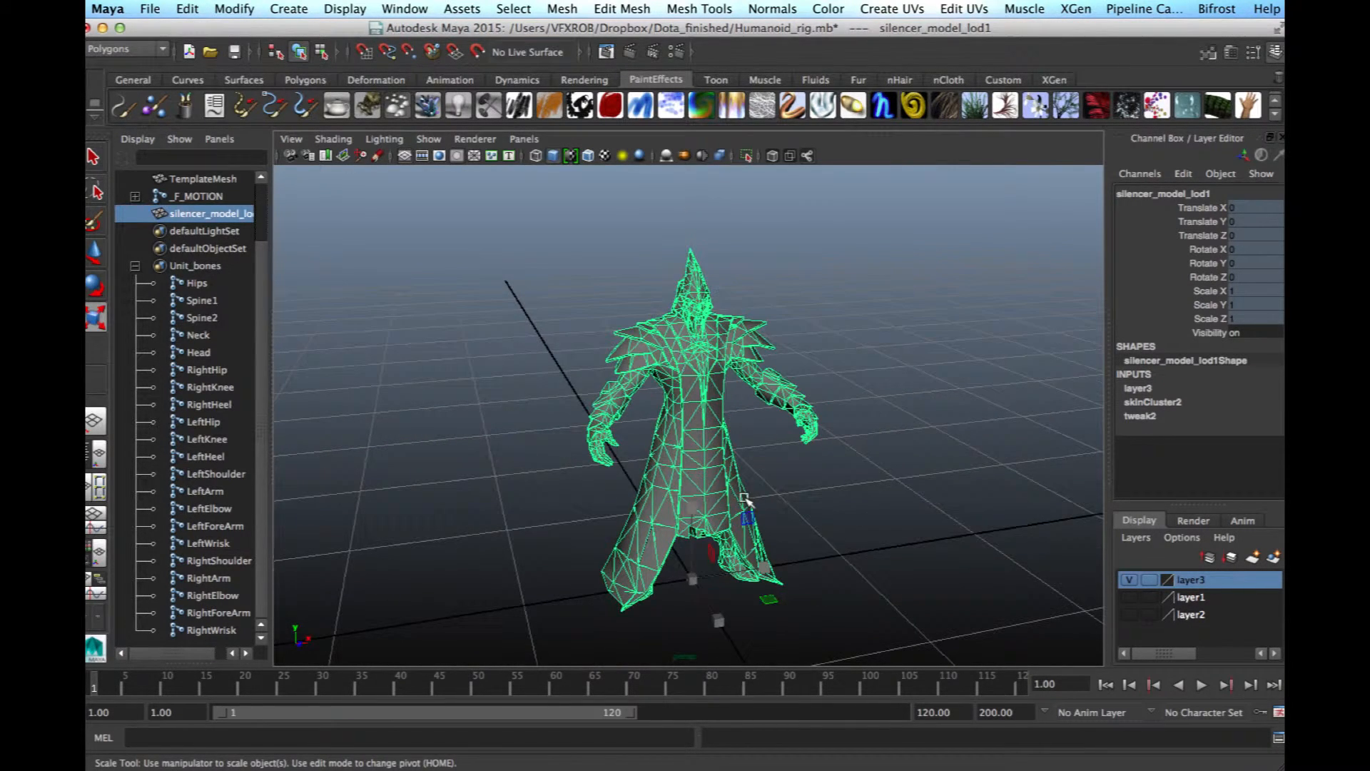
mouse_move(738, 504)
left_mouse_down("alt")
mouse_move(774, 507)
mouse_move(738, 505)
left_mouse_up("alt")
right_click_drag(738, 504, 792, 507, "alt")
left_click_drag(792, 507, 808, 514, "alt")
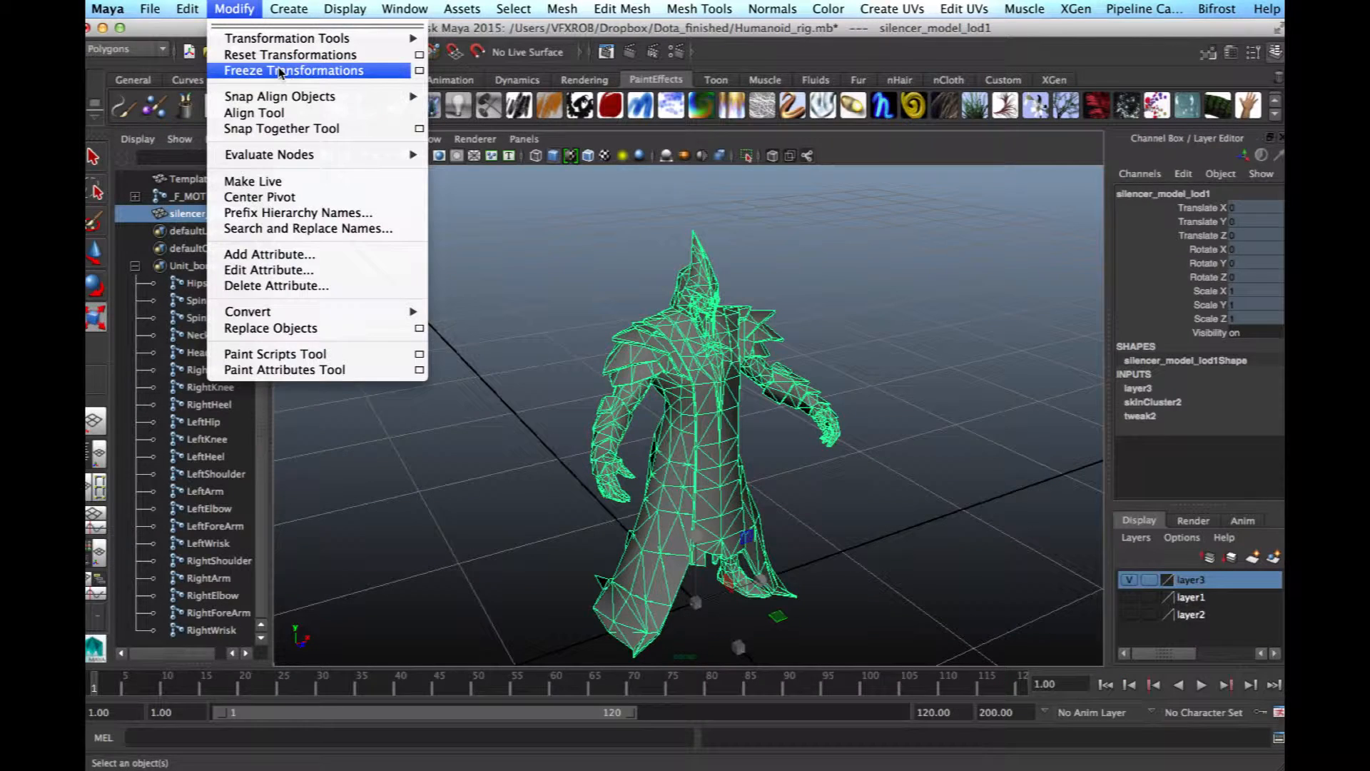
Step: Freeze the transformations of the silencer_model_lod1 mesh
left_click(285, 67)
left_click(236, 9)
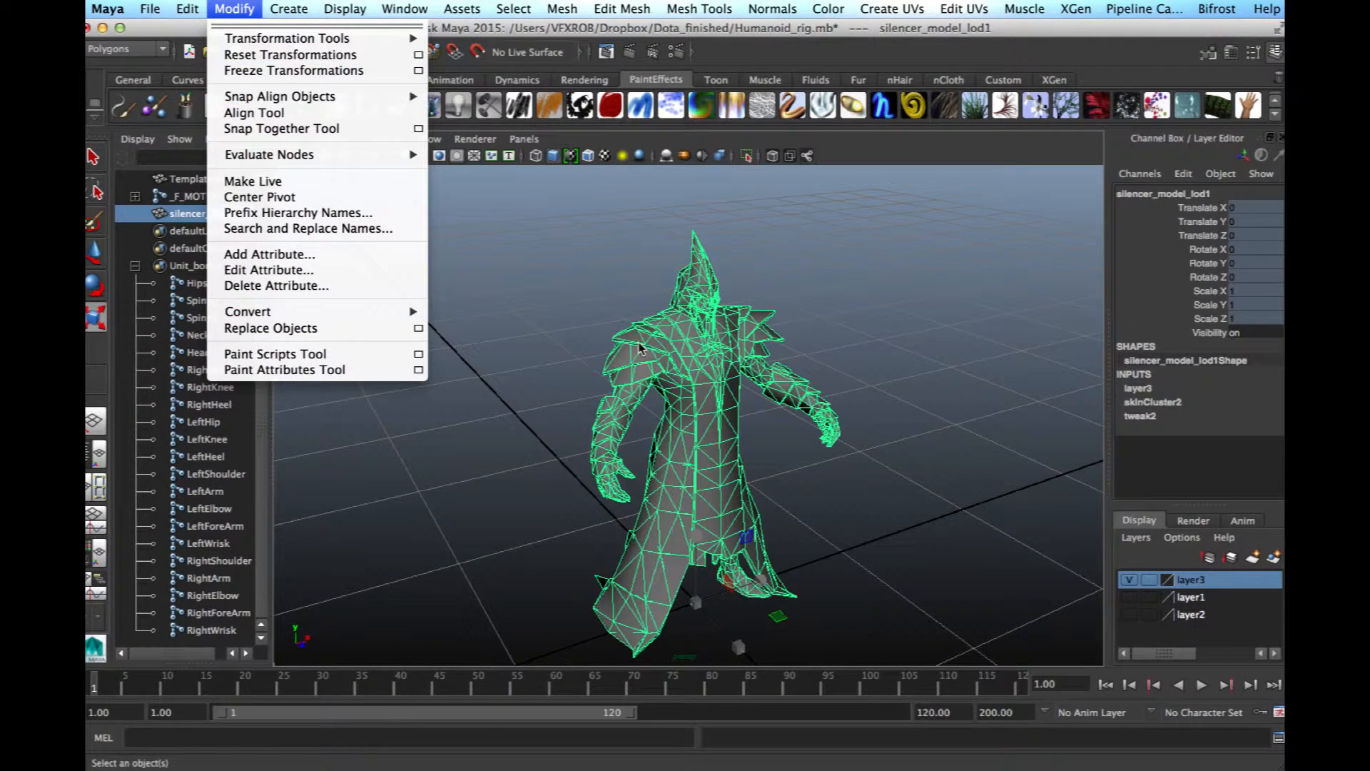
left_click(1008, 337)
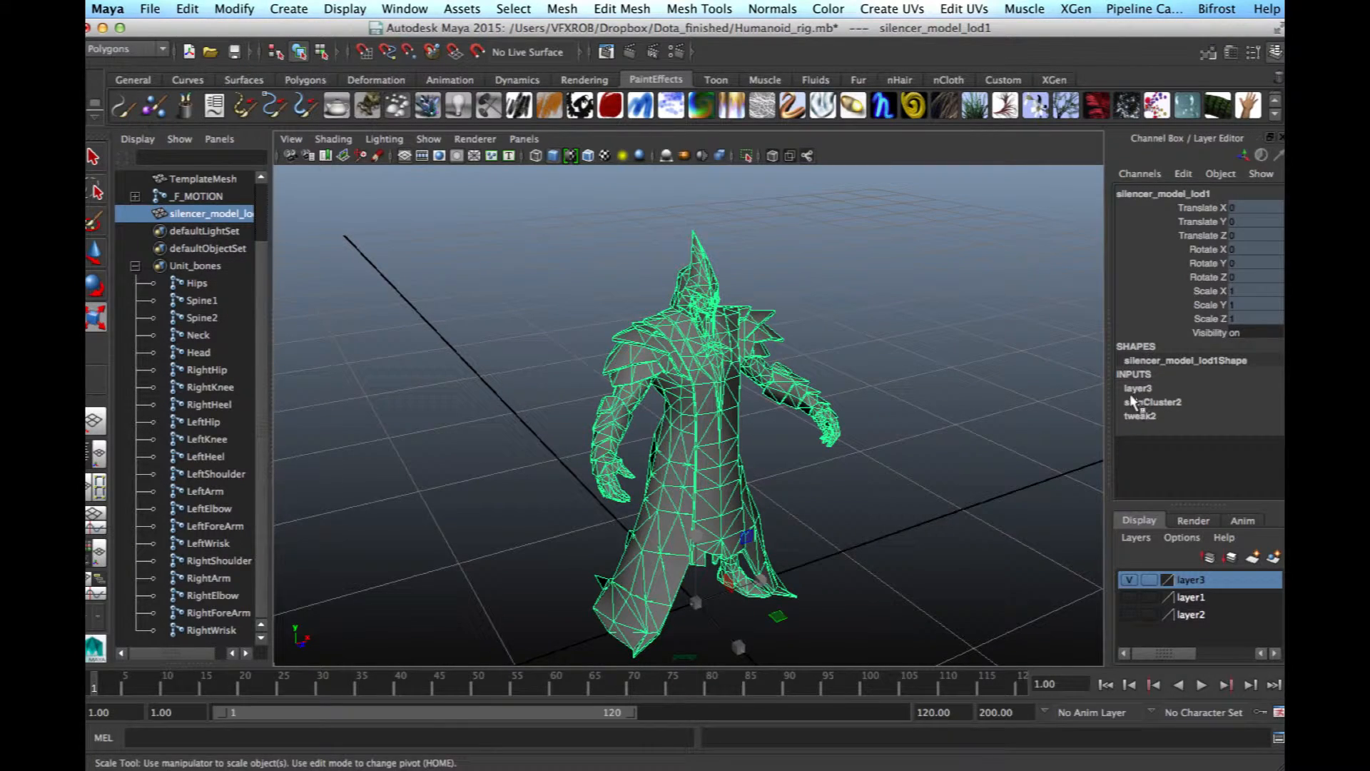
Step: Show the skeleton on layer2 and select the Unit_bones joints, from Hips to RightWrisk, together with the silencer mesh
left_click_drag(967, 427, 880, 391, "alt")
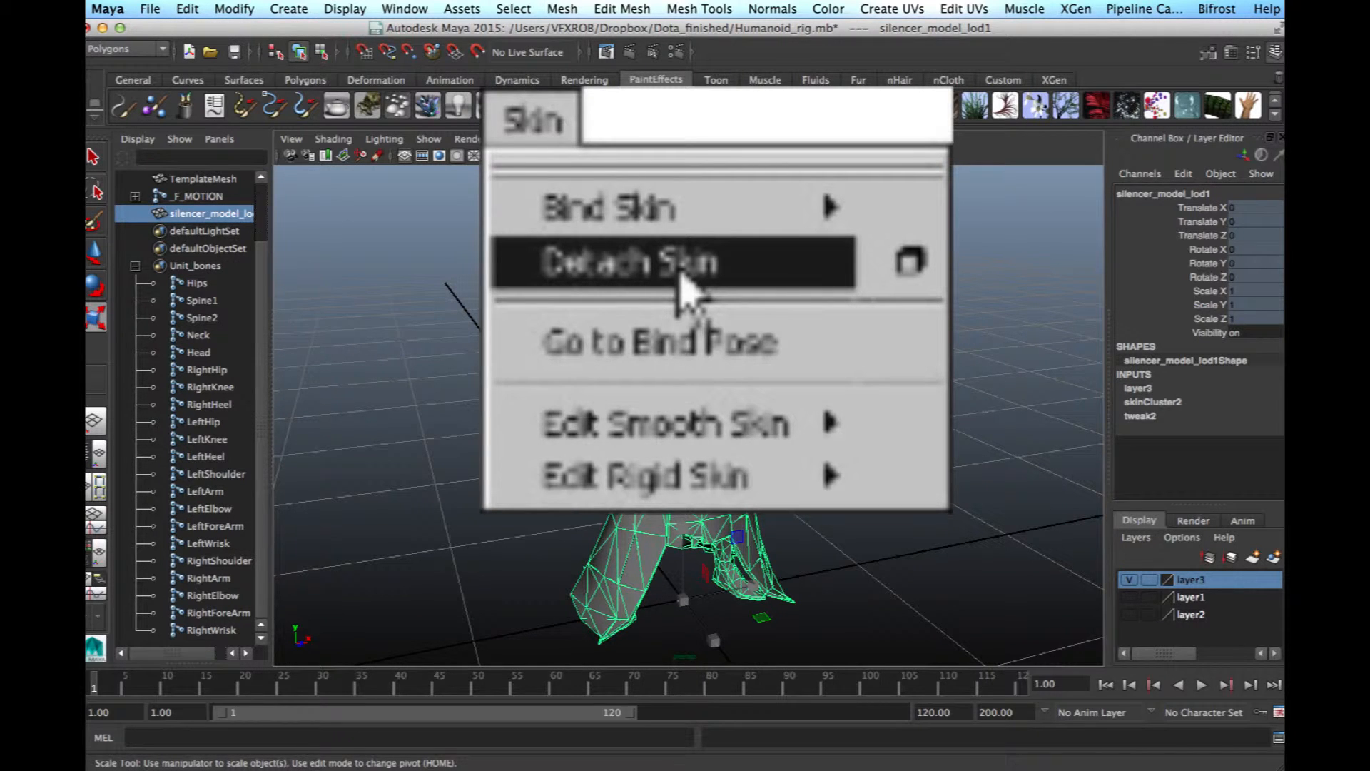
left_click(1130, 598)
left_click(1130, 597)
left_click(1129, 615)
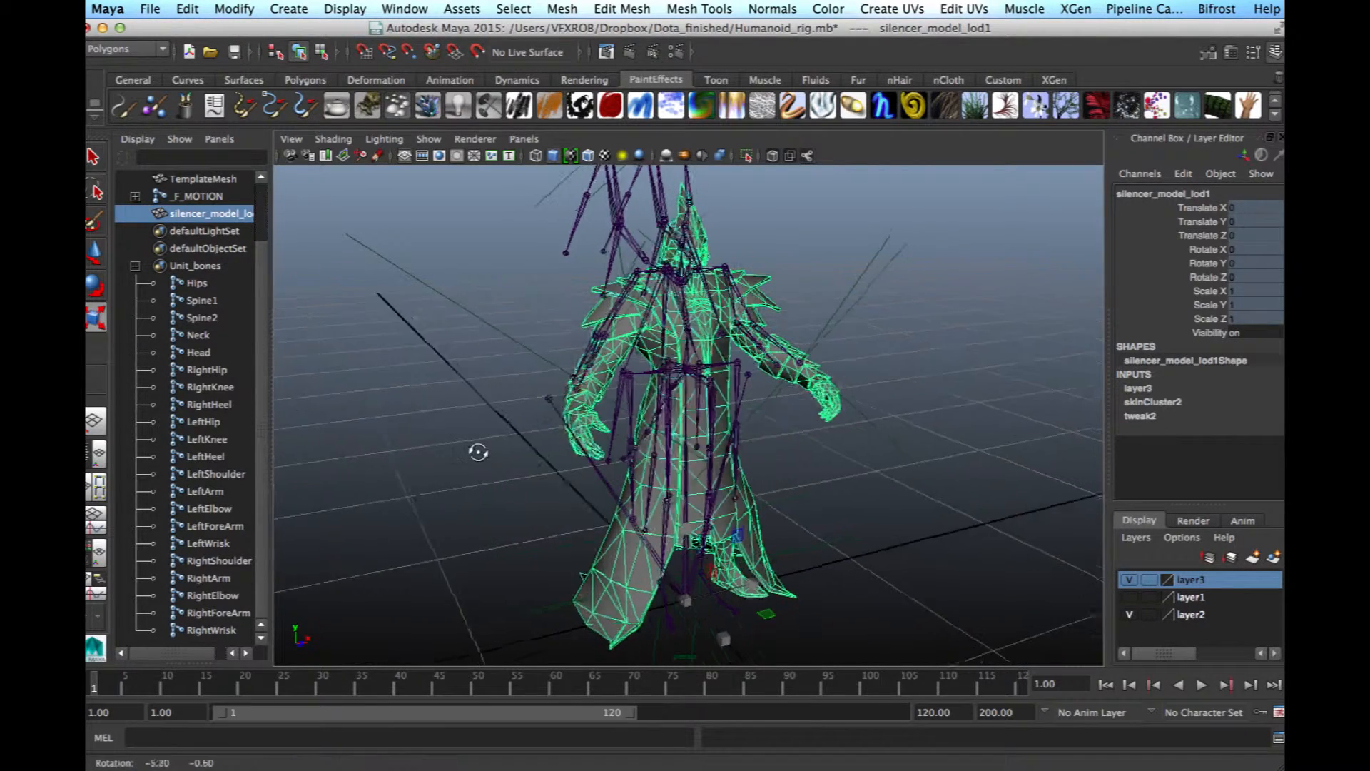
left_click_drag(197, 284, 207, 630)
left_click(205, 221, "shift")
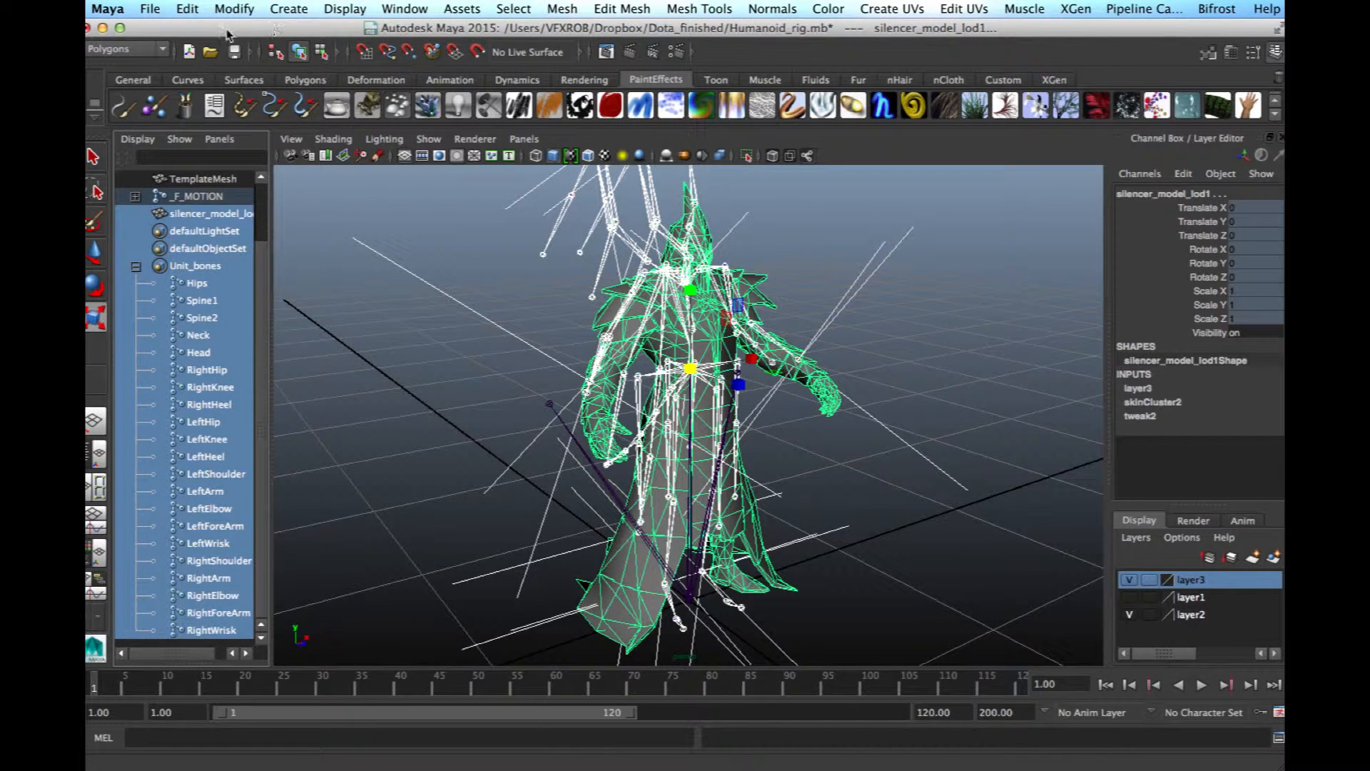
Step: Switch the menu set from Polygons to Animation and bring up the skin-binding commands
left_click(124, 48)
left_click(128, 46)
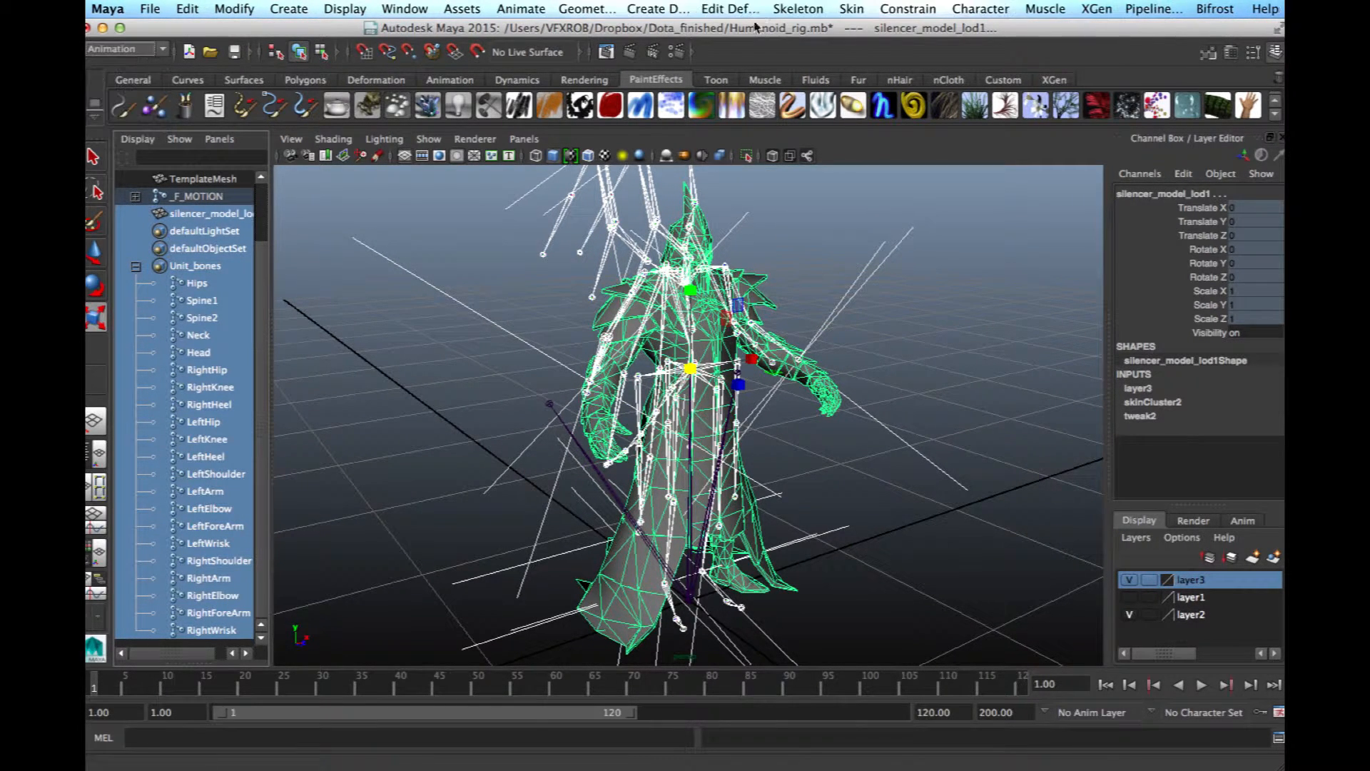
left_click(872, 7)
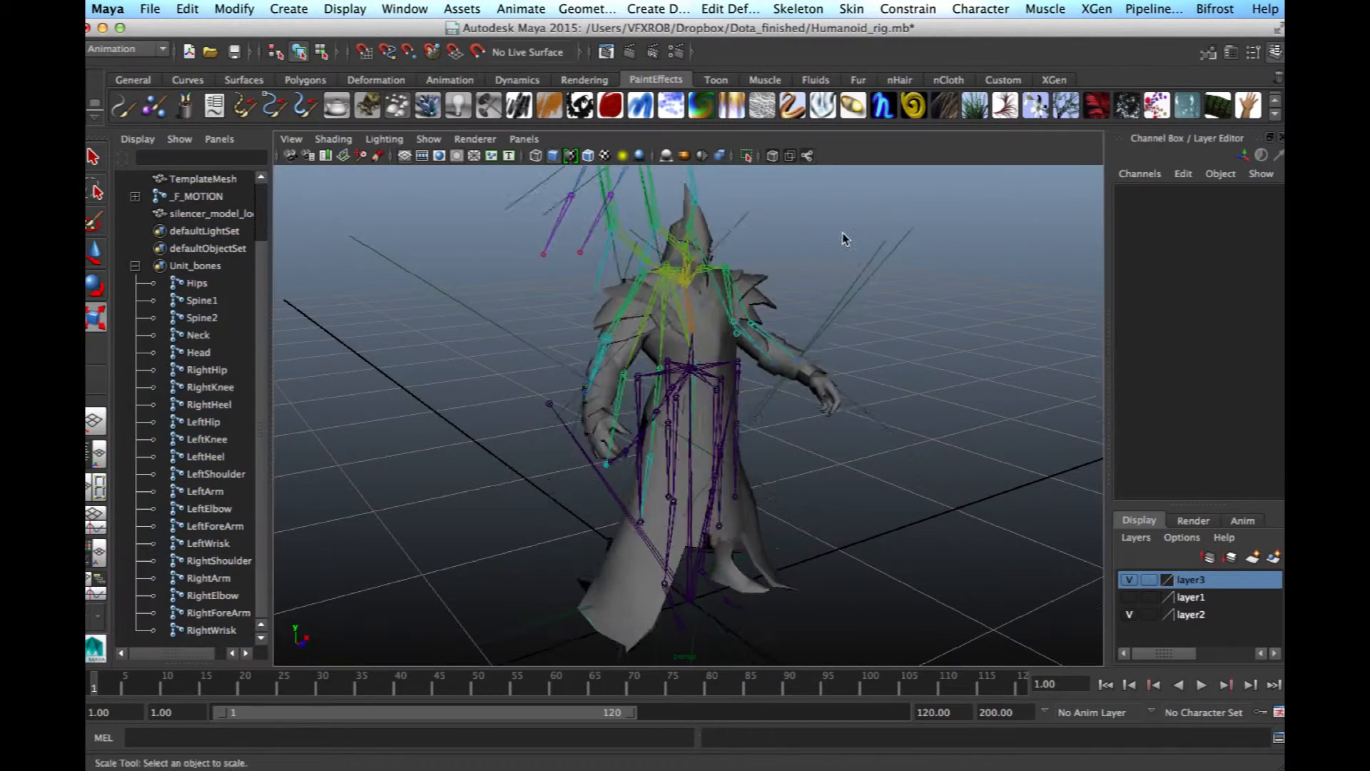
Step: Hide layer2, select the silencer mesh and start the Paint Skin Weights tool on it
left_click_drag(799, 275, 868, 275, "alt")
left_click(1129, 614)
left_click_drag(899, 432, 710, 372, "alt")
right_click_drag(642, 399, 750, 398, "alt")
left_click(749, 397)
left_click(851, 8)
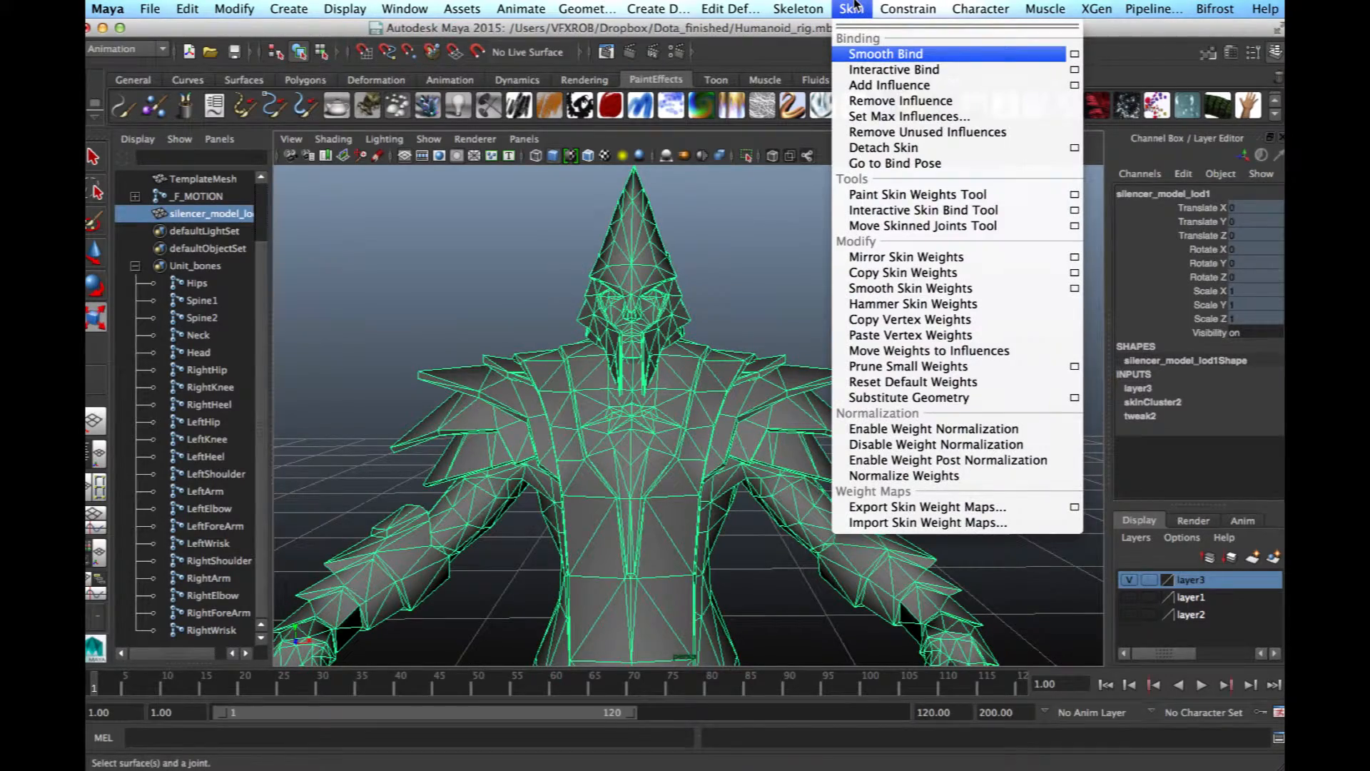
left_click(922, 194)
Step: Examine the skin weights of each joint influence on the silencer mesh, from RightElbow through to Hips
left_click_drag(774, 286, 758, 424, "alt")
middle_click_drag(757, 424, 751, 329, "alt")
right_click_drag(751, 330, 644, 330, "alt")
left_click_drag(644, 329, 658, 339, "alt")
left_click(263, 300)
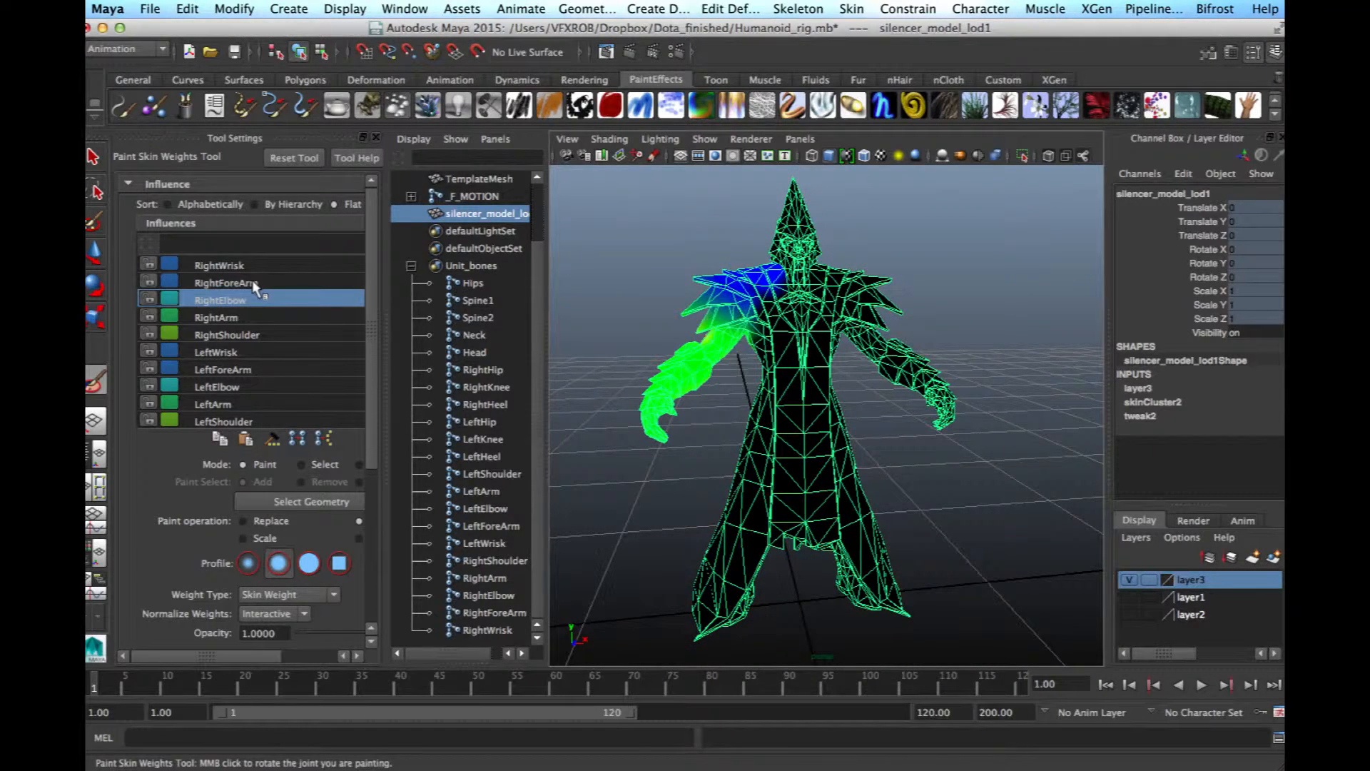
key("Down")
key("Down")
key("Down")
key("Down")
key("Down")
key("Down")
key("Down")
key("Down")
key("Down")
key("Down")
key("Down")
key("Down")
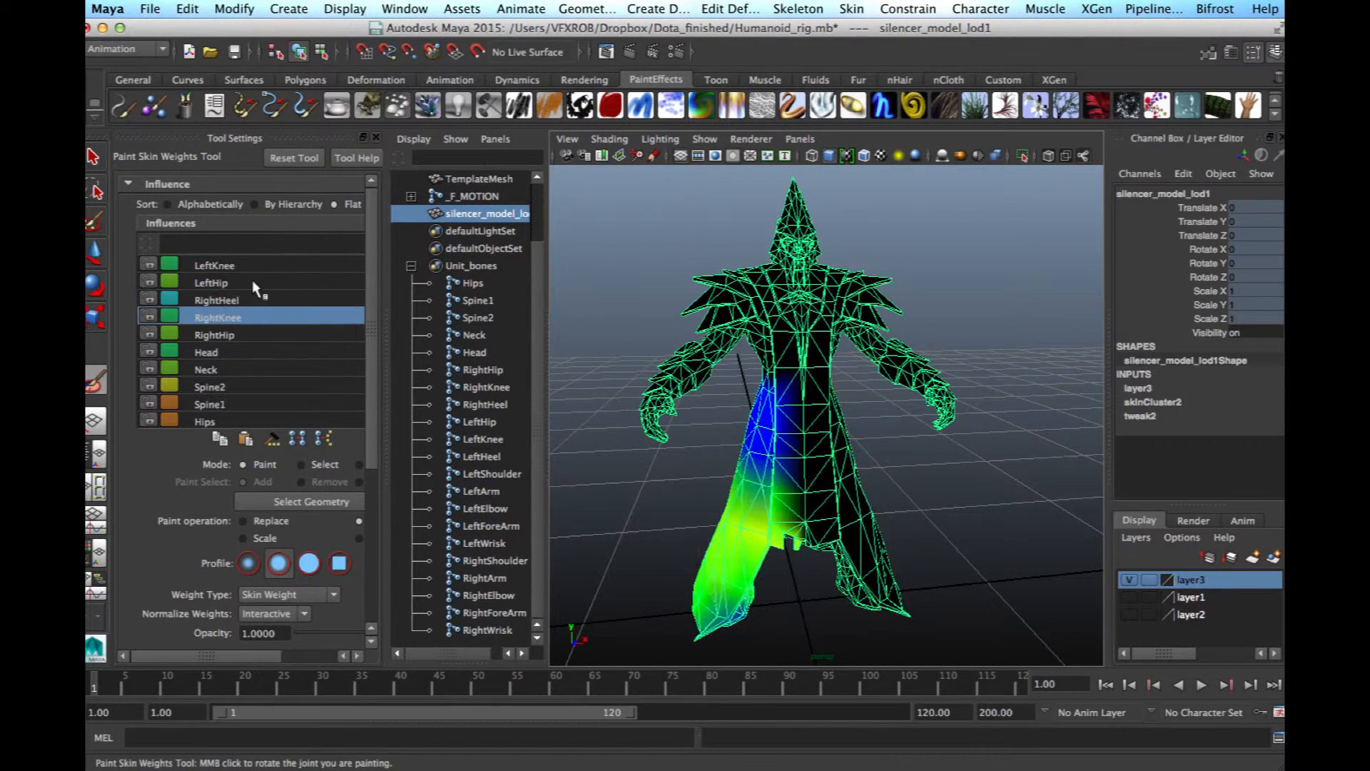
key("Down")
key("Down")
key("Down")
key("Down")
key("Down")
key("Down")
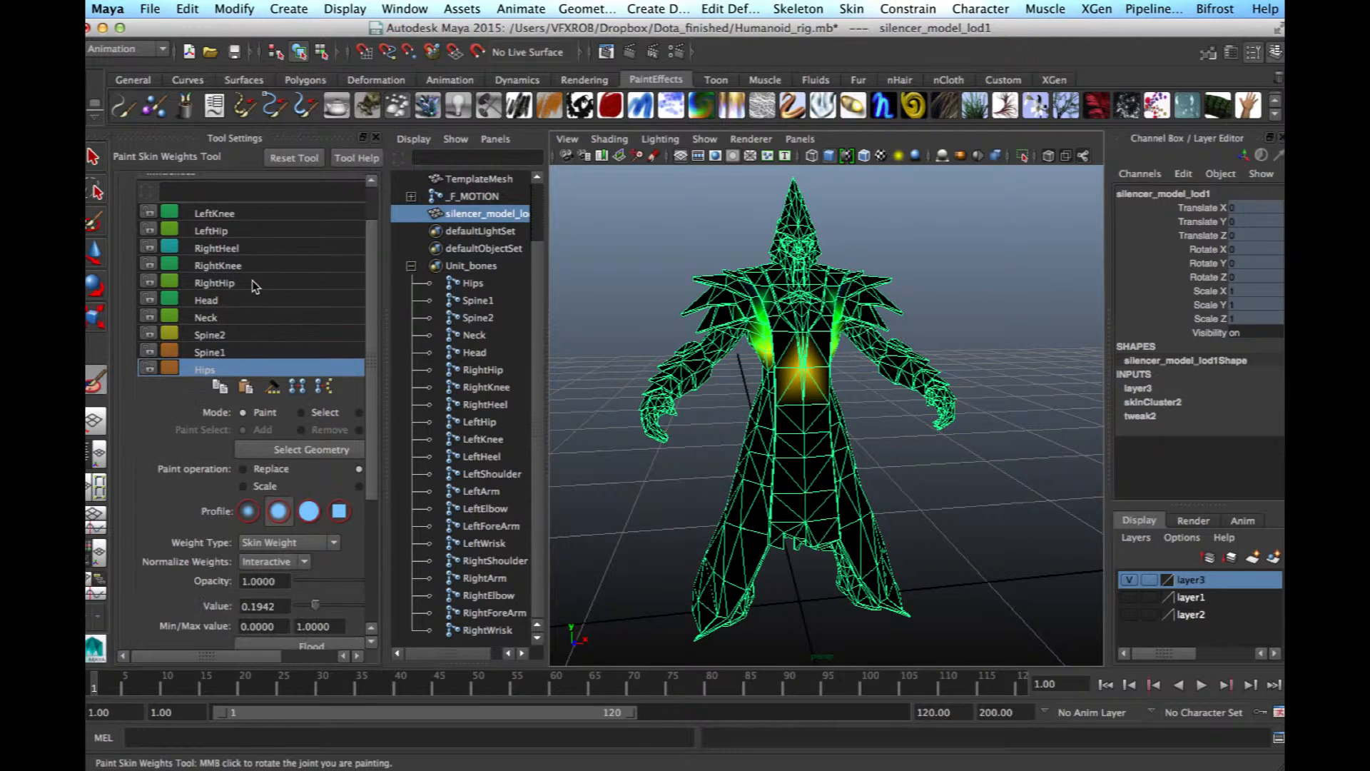
Step: Step back through the influences from Hips, checking each weight map, and make RightWrisk the active influence
key("Up")
key("Up")
key("Up")
key("Up")
key("Up")
key("Up")
key("Up")
key("Up")
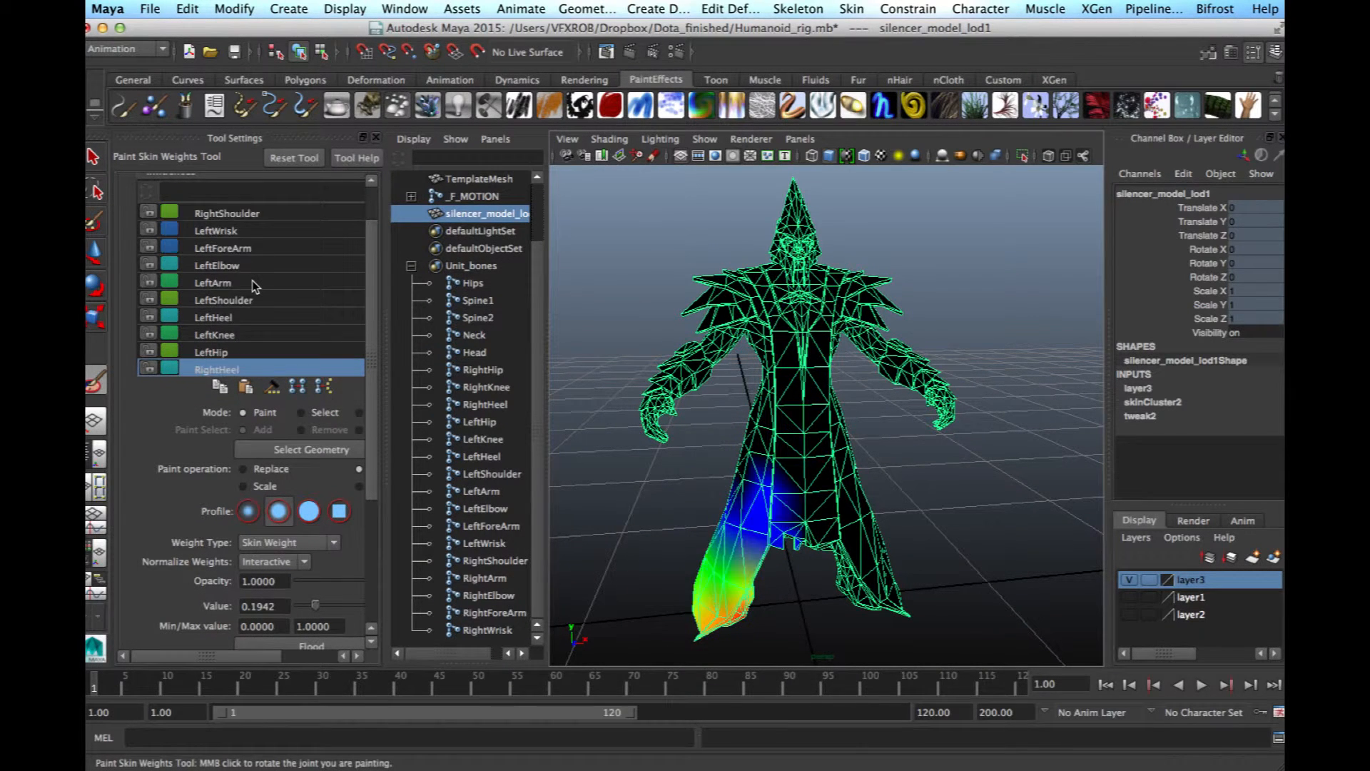
key("Up")
key("Up")
key("Up")
key("Up")
key("Up")
key("Up")
key("Up")
key("Up")
key("Up")
key("Up")
key("Up")
key("Up")
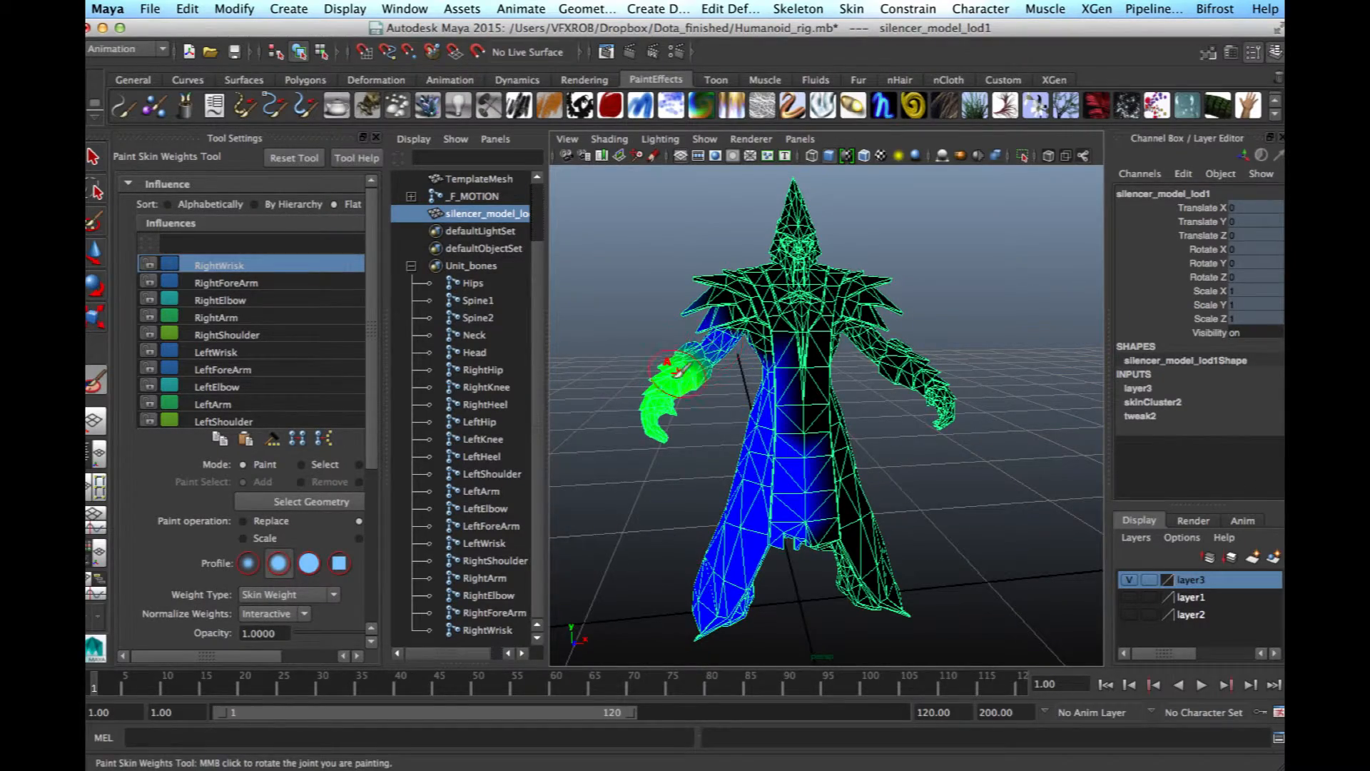
Step: Widen the tool settings to reveal the paint options and paint RightWrisk weights of 0.1942 over the right hand
right_click_drag(694, 365, 765, 367, "alt")
left_click_drag(765, 367, 692, 370, "alt")
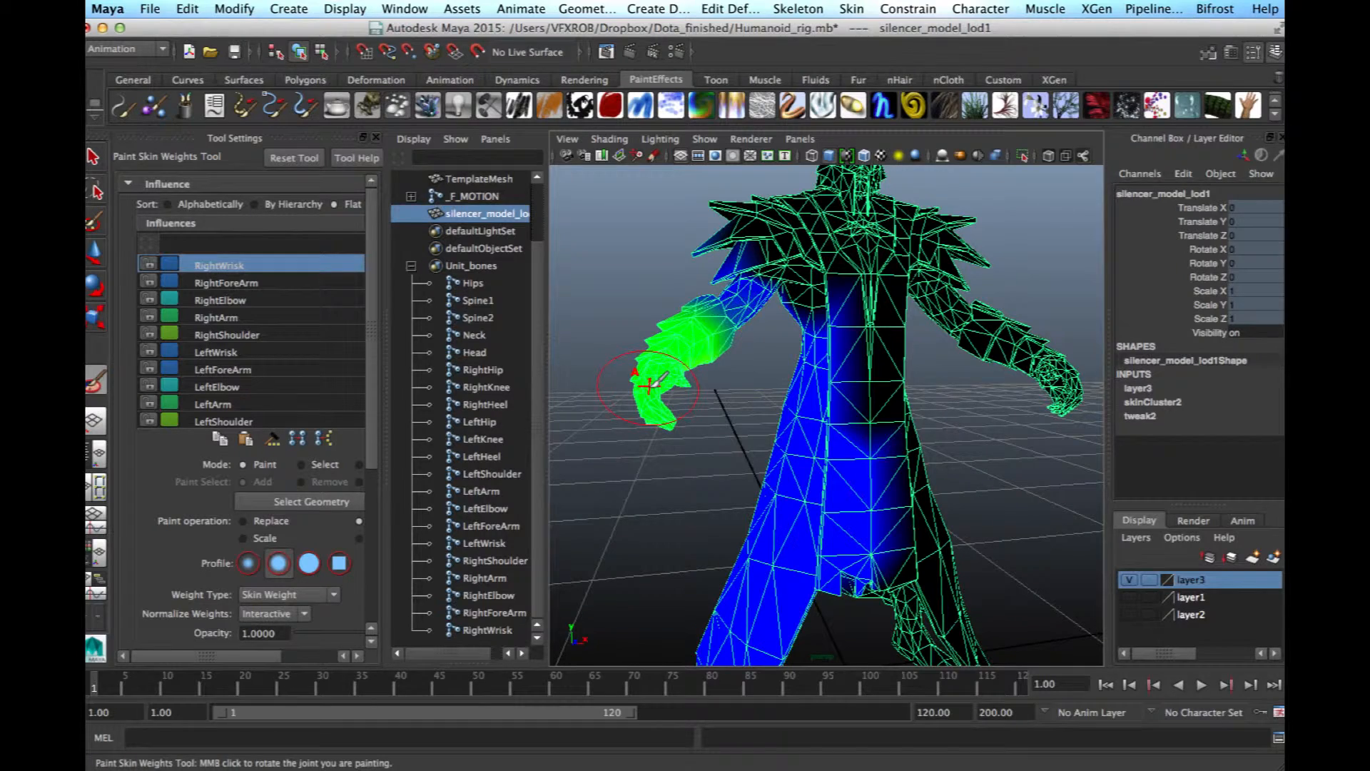
left_click_drag(371, 439, 371, 564)
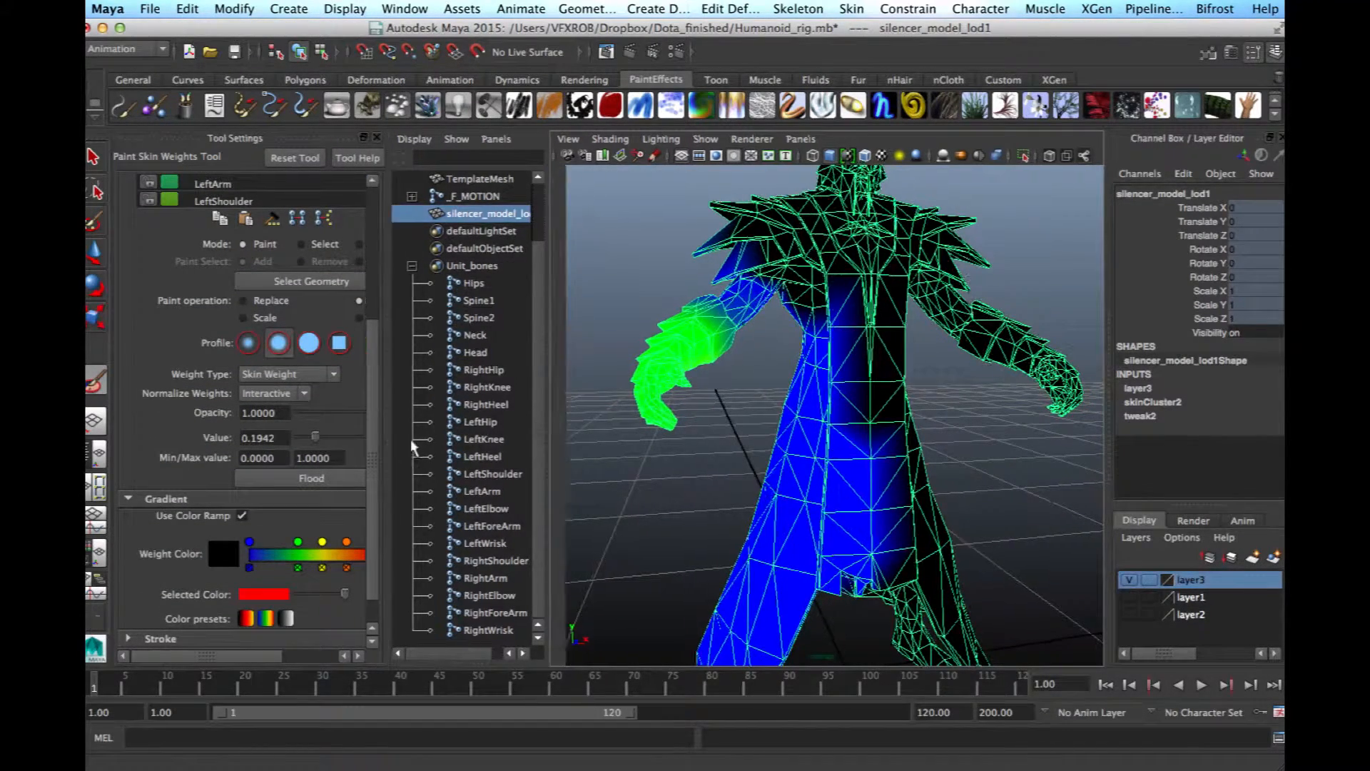
left_click_drag(385, 448, 453, 447)
mouse_move(715, 383)
left_mouse_down()
mouse_move(714, 371)
mouse_move(713, 400)
mouse_move(717, 389)
mouse_move(769, 412)
mouse_move(632, 393)
left_mouse_up()
mouse_move(753, 367)
left_mouse_down()
mouse_move(767, 414)
mouse_move(762, 389)
left_mouse_up()
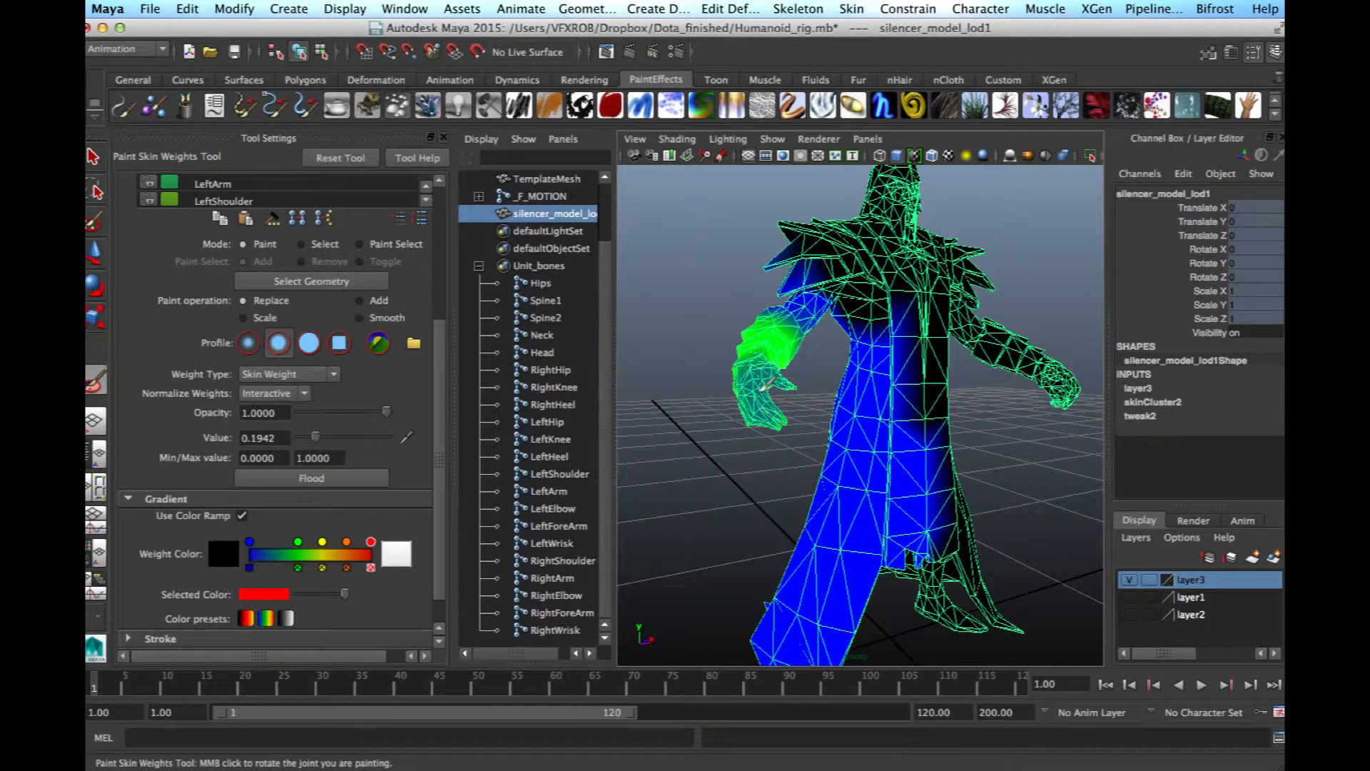
Step: Set the weight value to 1.0000 and paint full RightWrisk influence over the right hand
left_click_drag(316, 437, 396, 438)
mouse_move(767, 373)
left_mouse_down()
mouse_move(698, 431)
mouse_move(706, 457)
left_mouse_up()
middle_click_drag(712, 372, 683, 448, "alt")
left_click_drag(683, 449, 715, 447, "alt")
middle_click_drag(714, 447, 685, 409, "alt")
left_click_drag(686, 409, 686, 387, "alt")
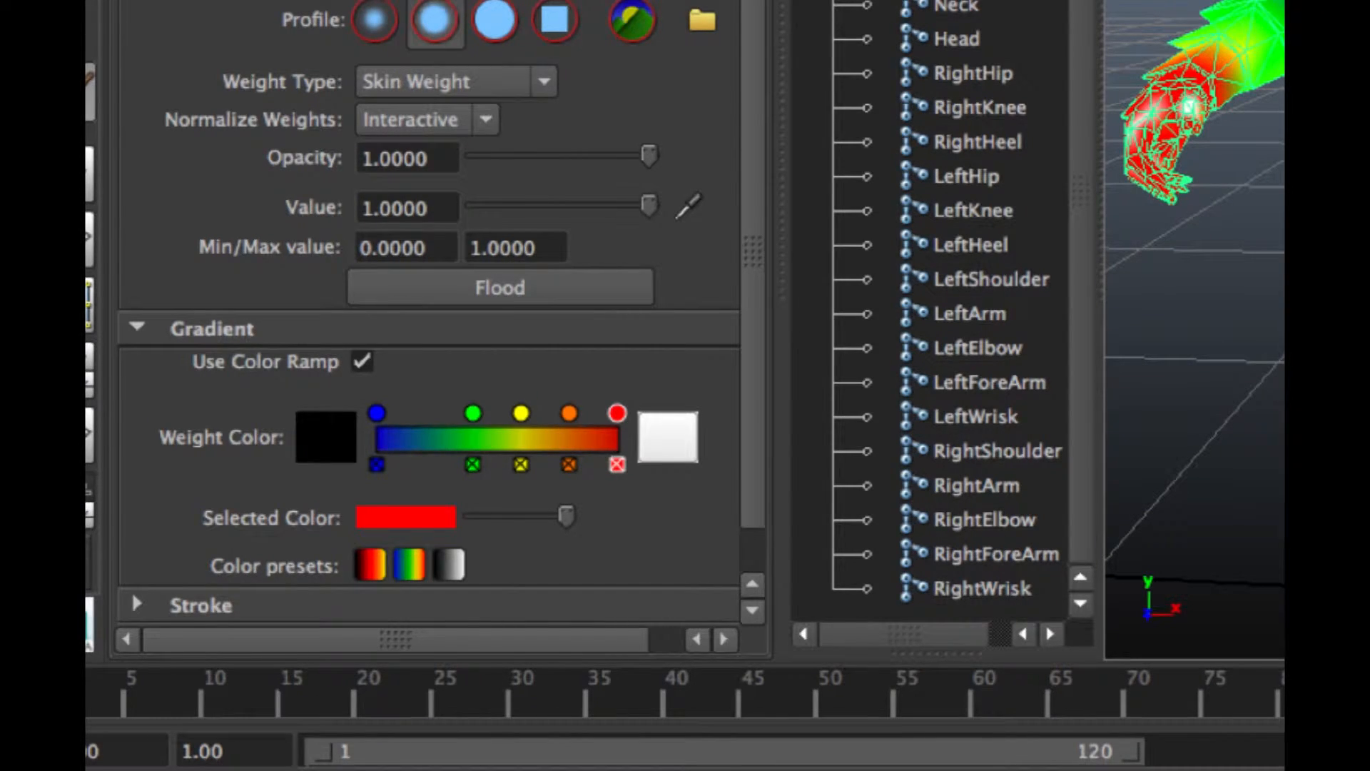
Step: Leave weight painting, switch the silencer mesh to vertex mode and select the robe vertices from the waist down
key("q")
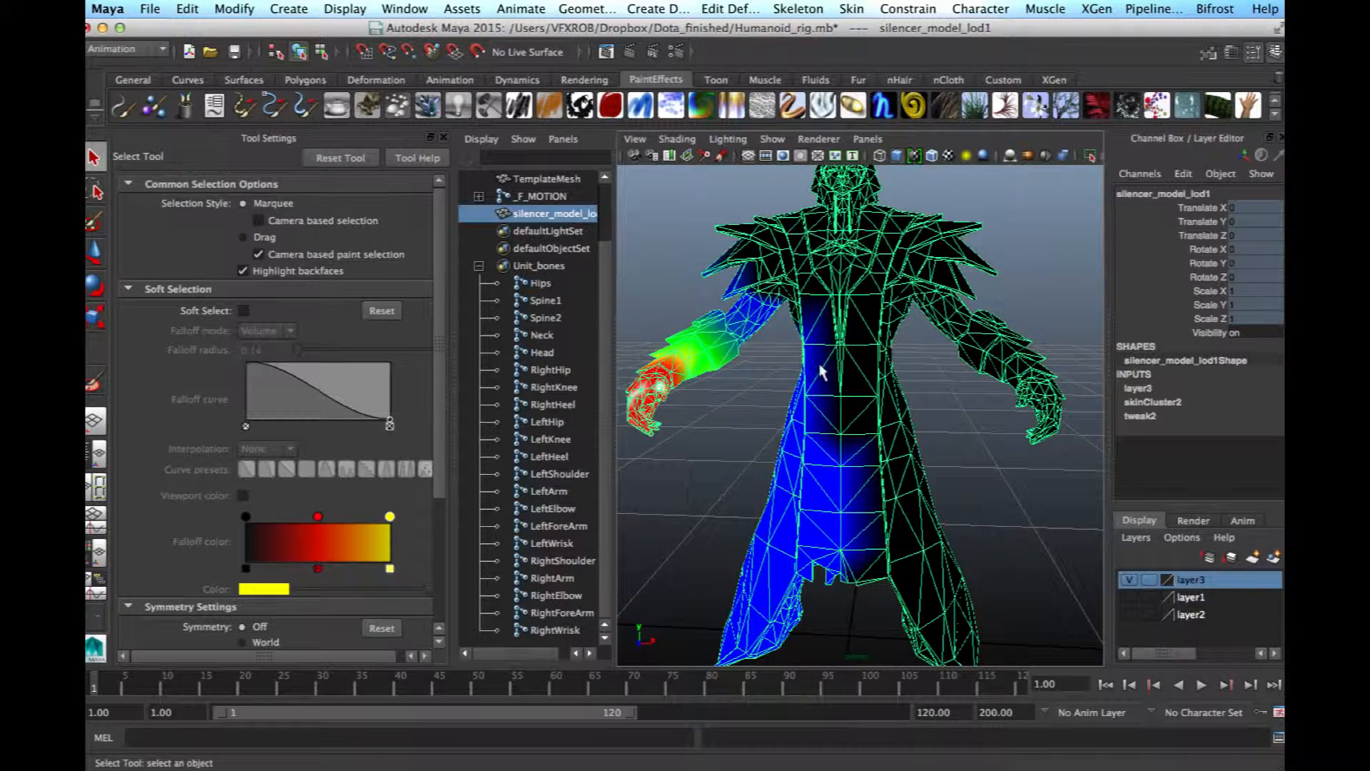
middle_click_drag(819, 364, 769, 407, "alt")
mouse_move(769, 407)
left_mouse_down("alt")
mouse_move(782, 394)
mouse_move(821, 422)
mouse_move(780, 407)
mouse_move(840, 379)
mouse_move(780, 425)
left_mouse_up("alt")
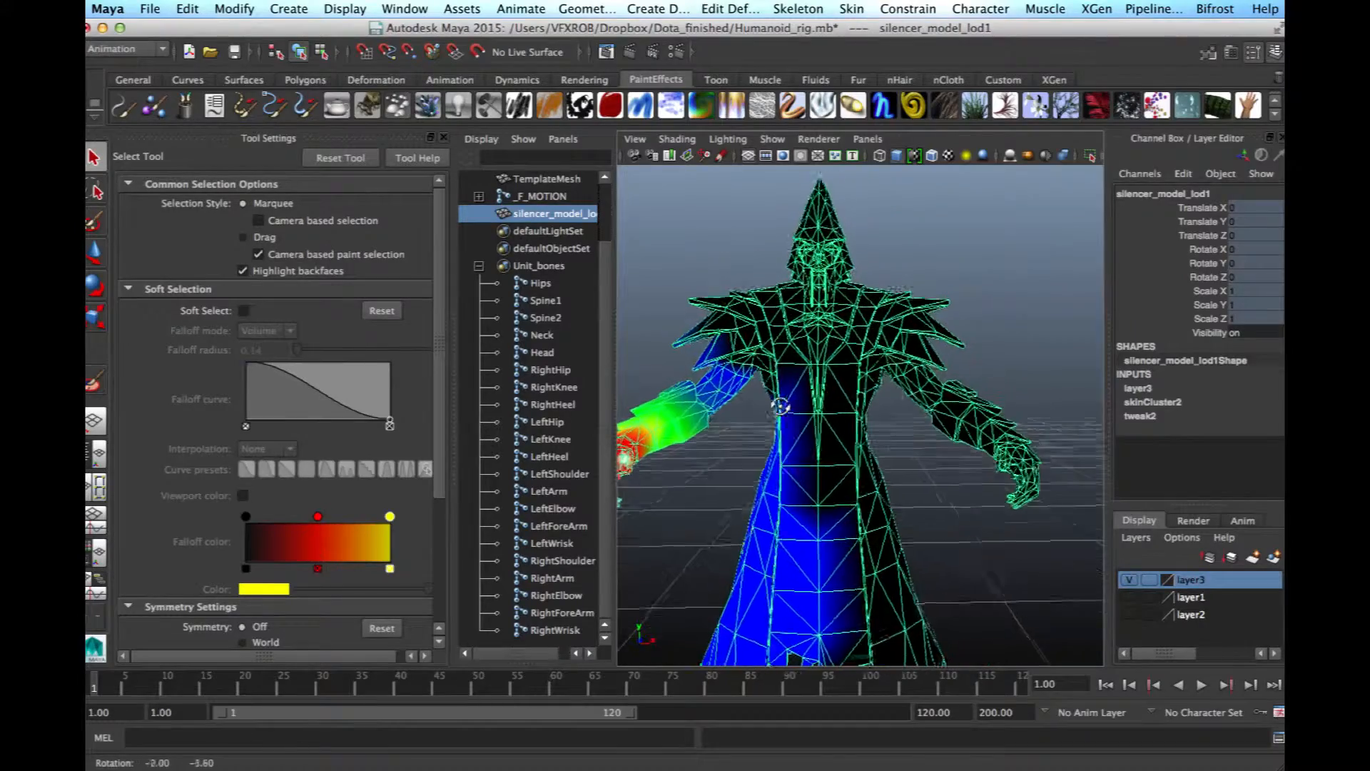
right_click_drag(778, 428, 753, 397, "alt")
right_click_drag(822, 349, 770, 346)
left_click_drag(945, 602, 718, 360)
scroll(749, 384, "up", 5)
mouse_move(749, 380)
middle_mouse_down("alt")
mouse_move(748, 468)
mouse_move(742, 407)
middle_mouse_up("alt")
left_click_drag(727, 335, 885, 435)
mouse_move(839, 392)
left_mouse_down("alt")
mouse_move(827, 412)
mouse_move(867, 403)
mouse_move(847, 414)
left_mouse_up("alt")
scroll(847, 418, "down", 3)
middle_click_drag(847, 419, 850, 461, "alt")
Step: Open the Component Editor's smooth skin weights and set LeftArm, LeftElbow and LeftForeArm to 0 for all selected robe vertices
left_click(410, 9)
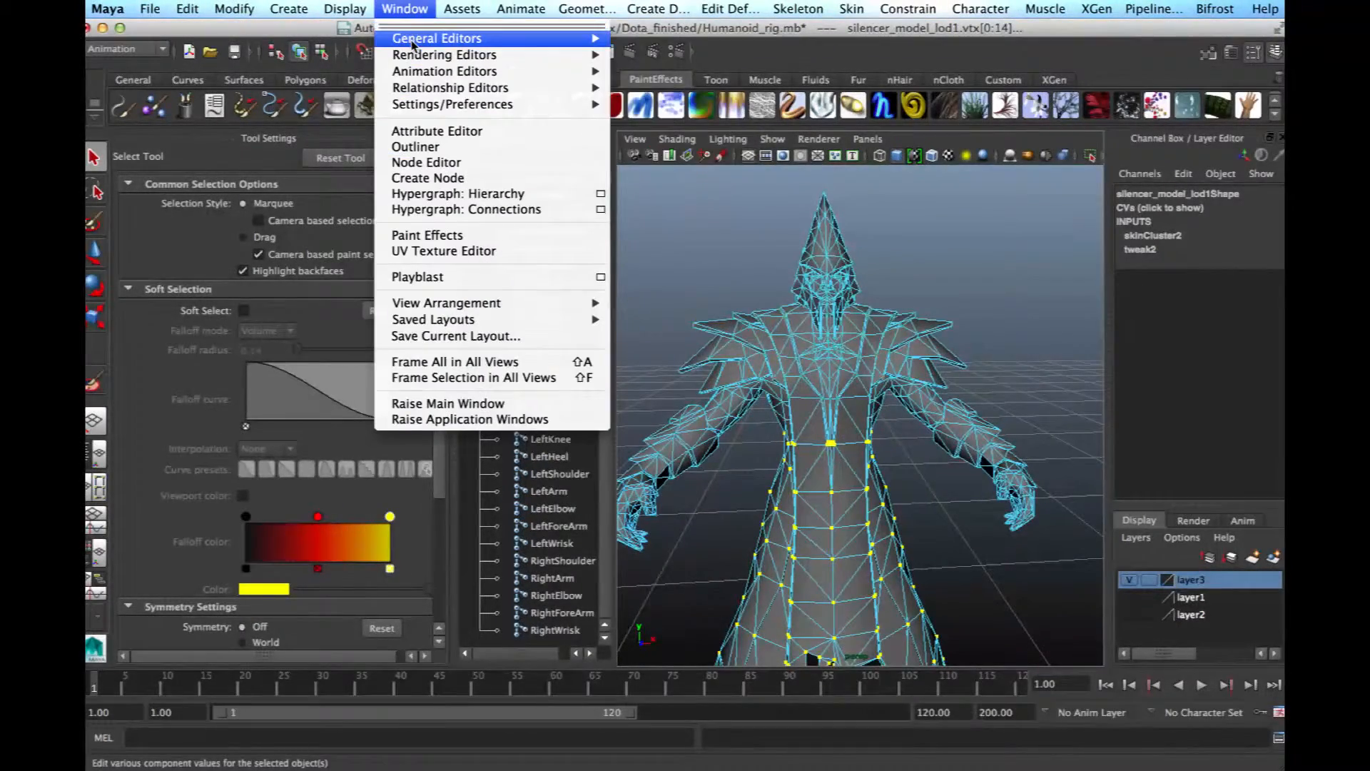
mouse_move(412, 44)
left_click(649, 47)
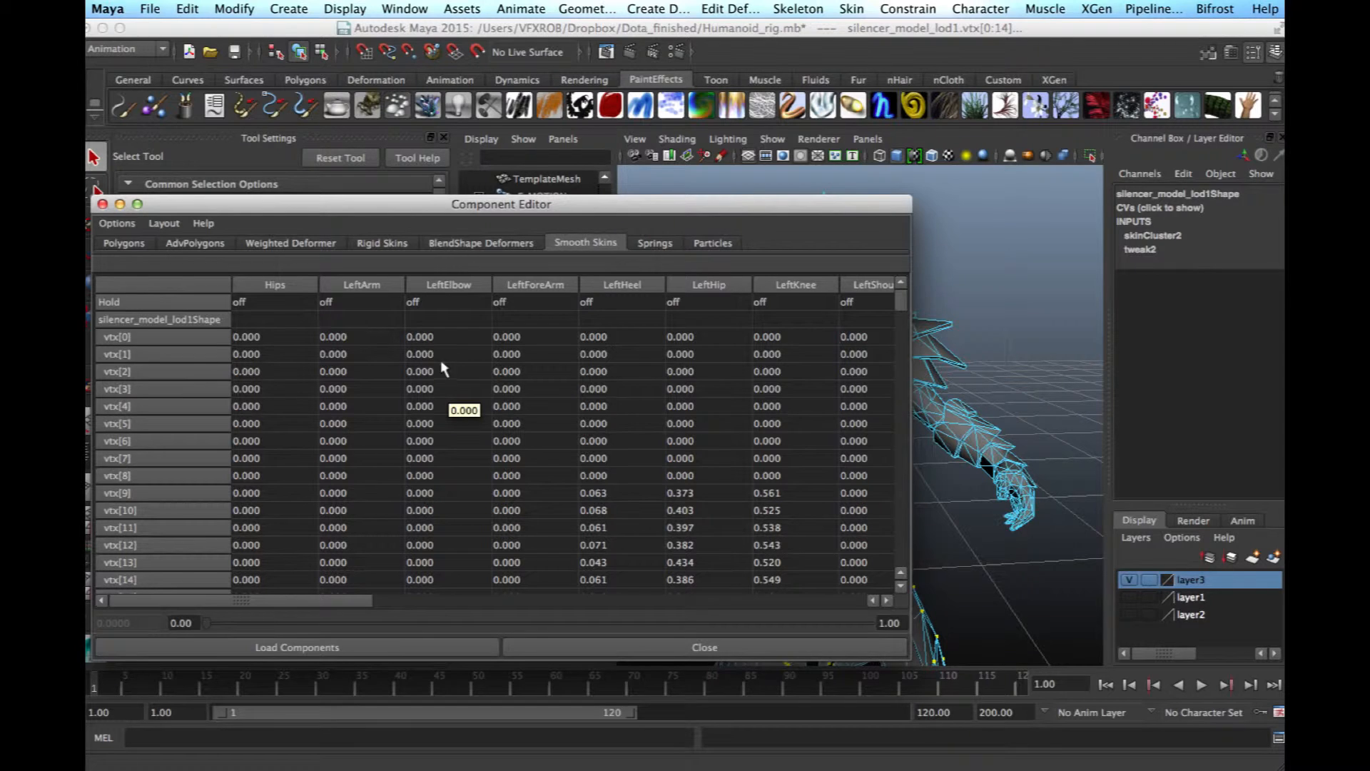
left_click(363, 338)
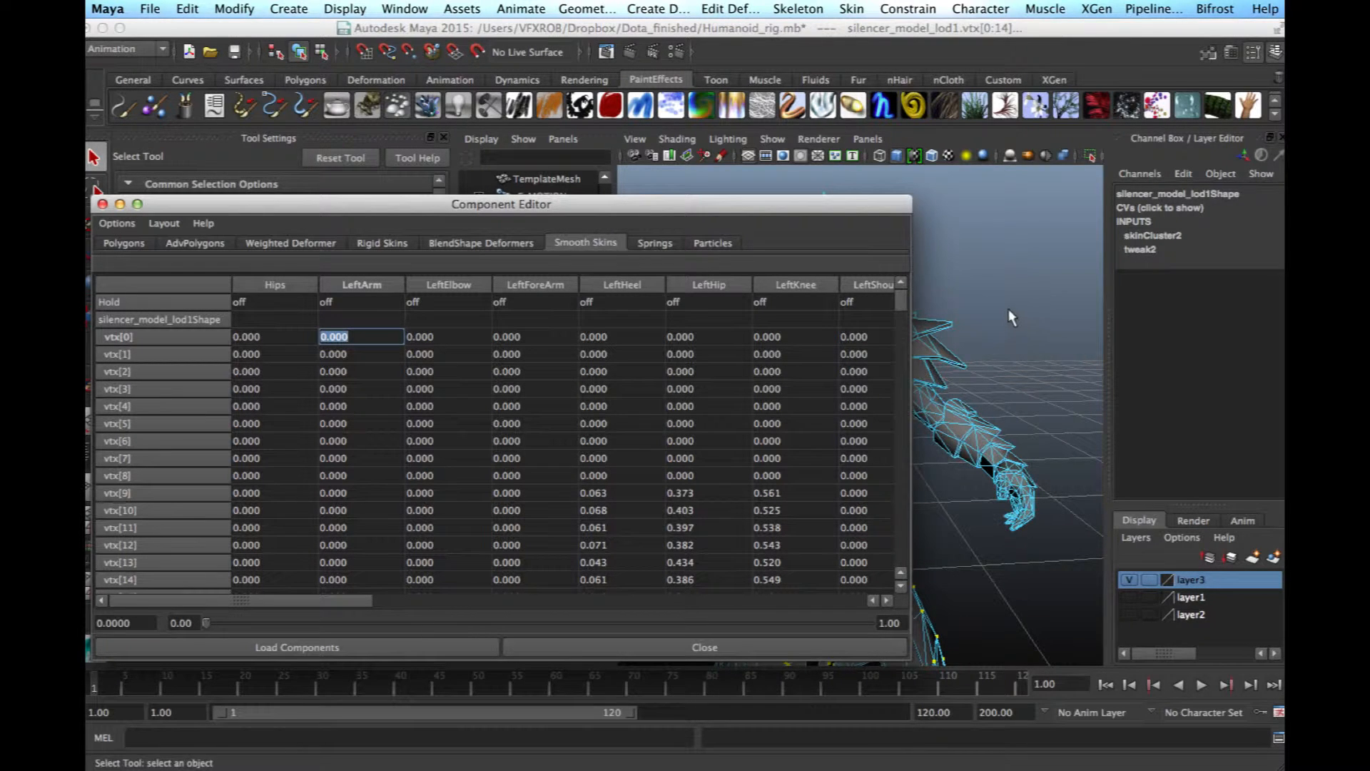
left_click_drag(900, 304, 901, 553)
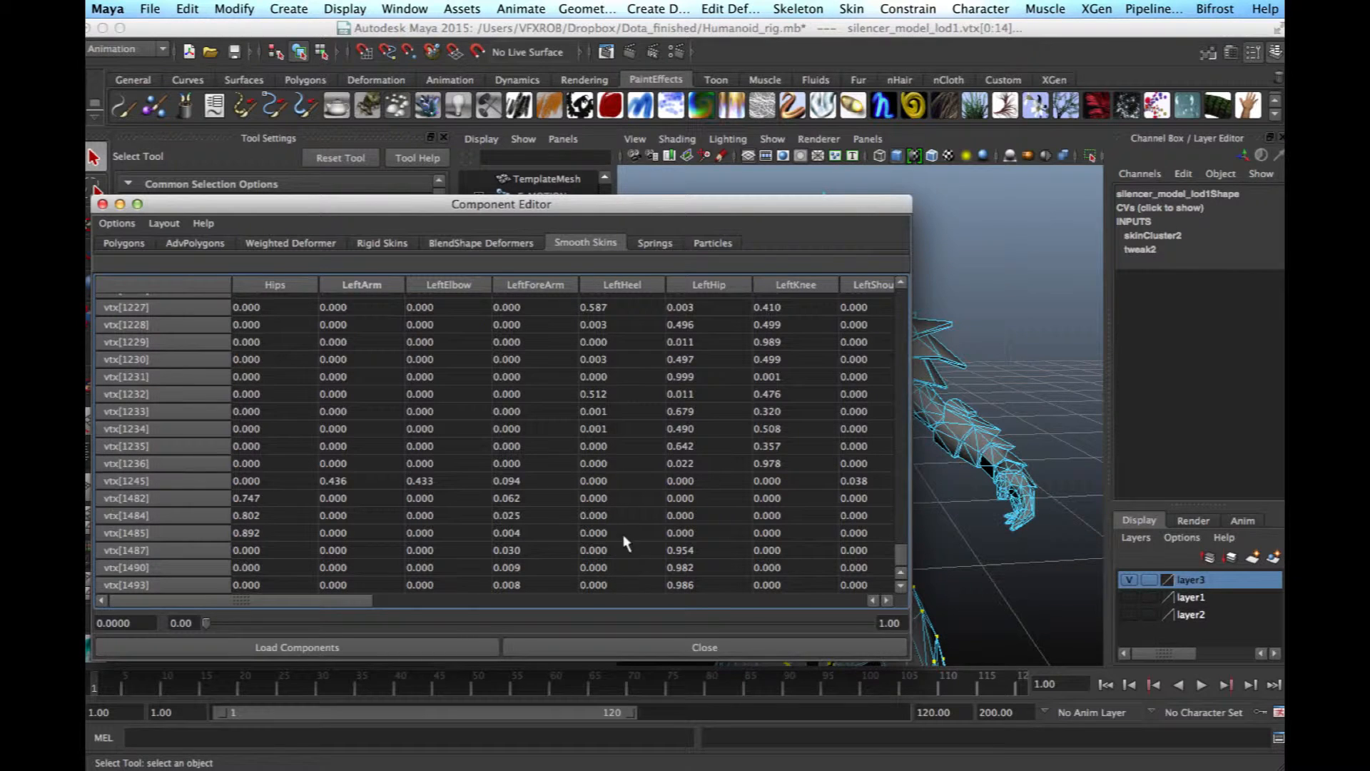
left_click(538, 591, "shift")
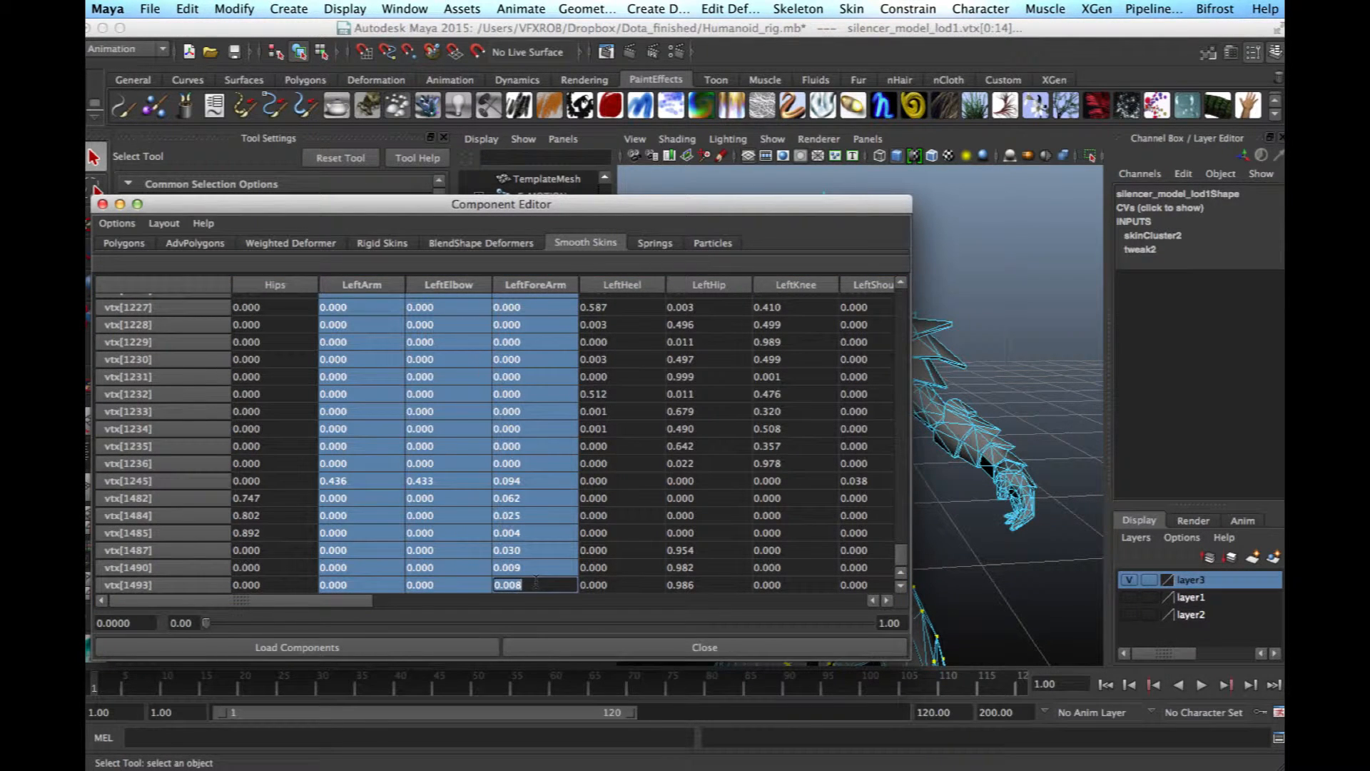
type("0")
key("Return")
Step: Set the weights to 0 for the range of upper-body influences starting at LeftShoulder on all selected robe vertices
left_click(608, 526)
left_click(619, 338)
left_click_drag(398, 602, 533, 606)
left_click_drag(901, 306, 892, 581)
left_click(697, 582, "shift")
type("0")
key("Return")
Step: Set two further ranges of unwanted upper-body influences to 0 on every selected robe vertex
left_click(358, 337)
left_click_drag(900, 300, 896, 579)
left_click(457, 581, "shift")
type("0")
key("Return")
left_click(707, 339)
left_click_drag(901, 300, 896, 566)
left_click(796, 562, "shift")
type("0")
key("Return")
left_click(796, 528)
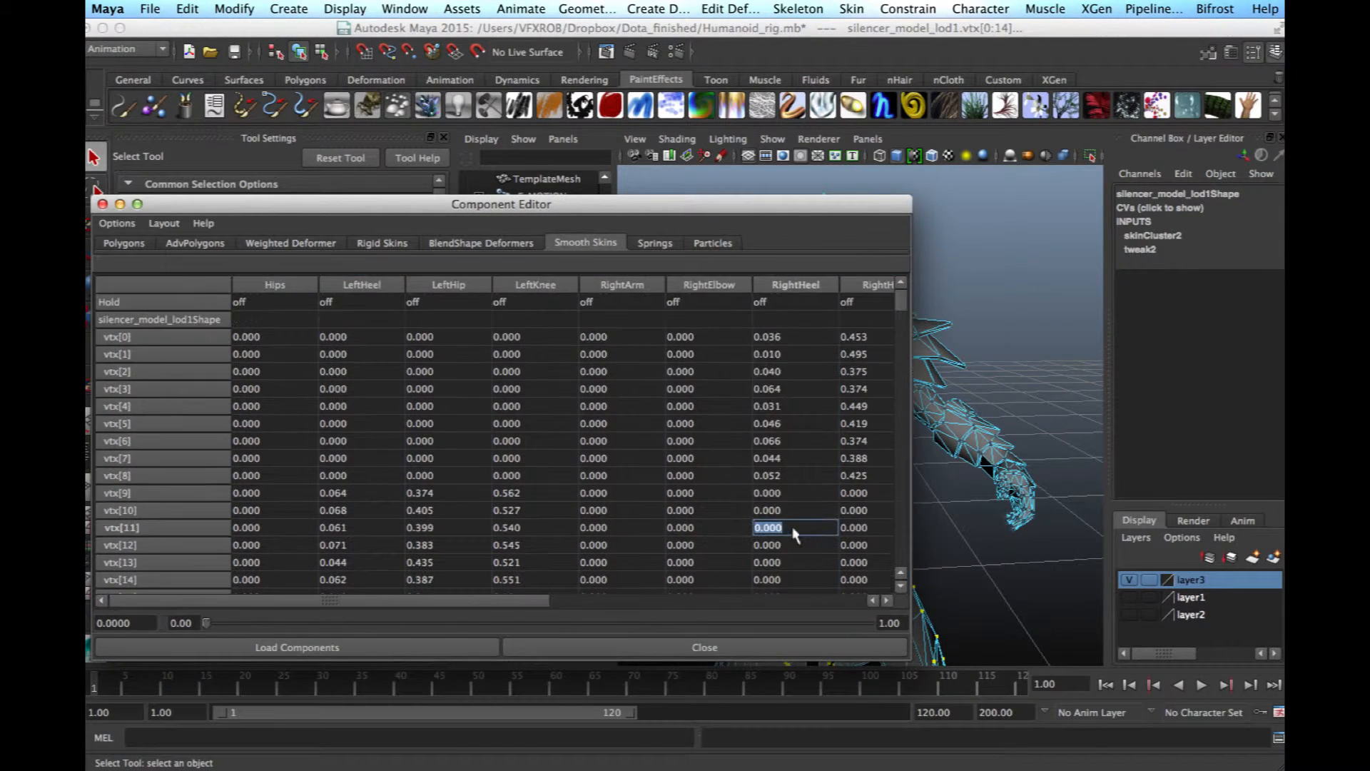
Step: Set the RightArm and RightElbow weights to 0 for all selected robe vertices
left_click_drag(491, 604, 366, 597)
left_click(787, 340)
left_click(617, 339)
left_click_drag(903, 314, 902, 578)
left_click(689, 579, "shift")
type("0")
key("Return")
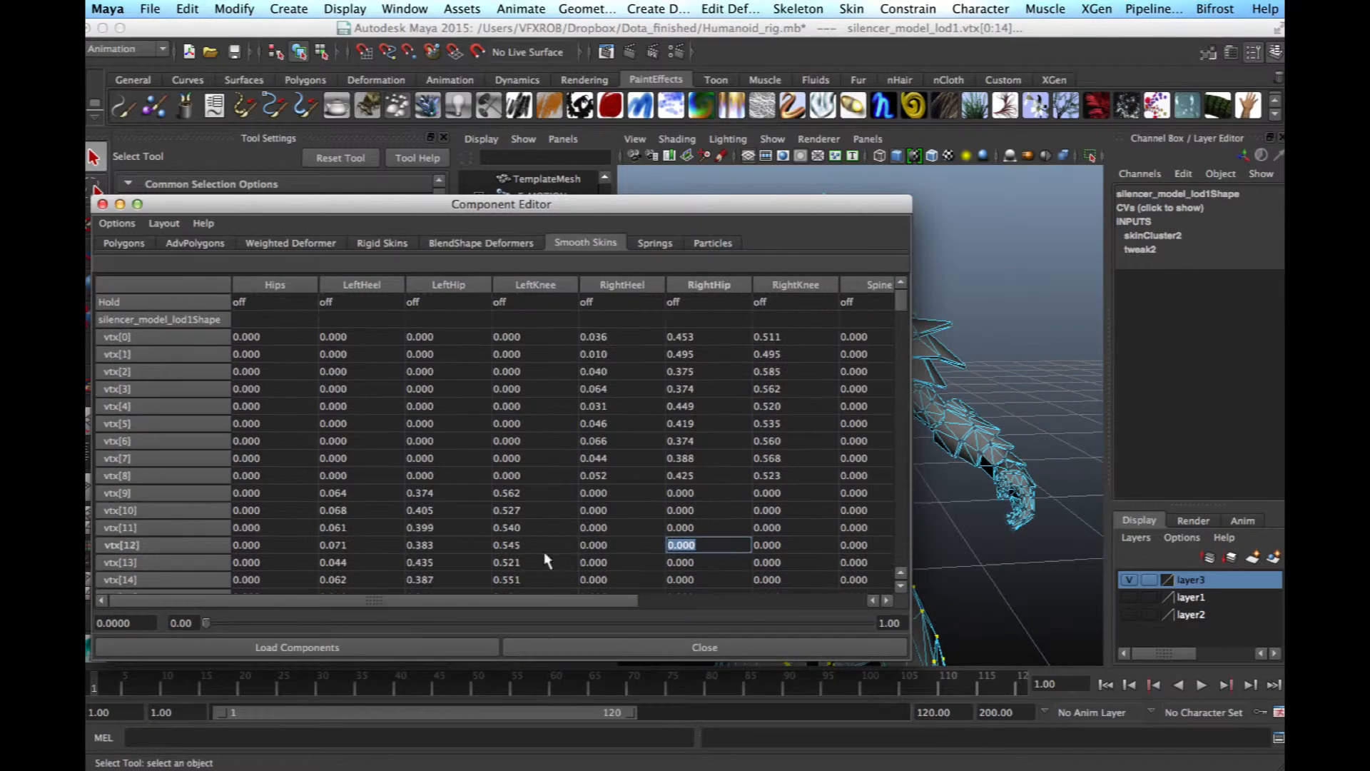
Step: Check the remaining influence columns, close the Component Editor and return the silencer mesh to object mode with nothing selected
left_click_drag(421, 600, 652, 600)
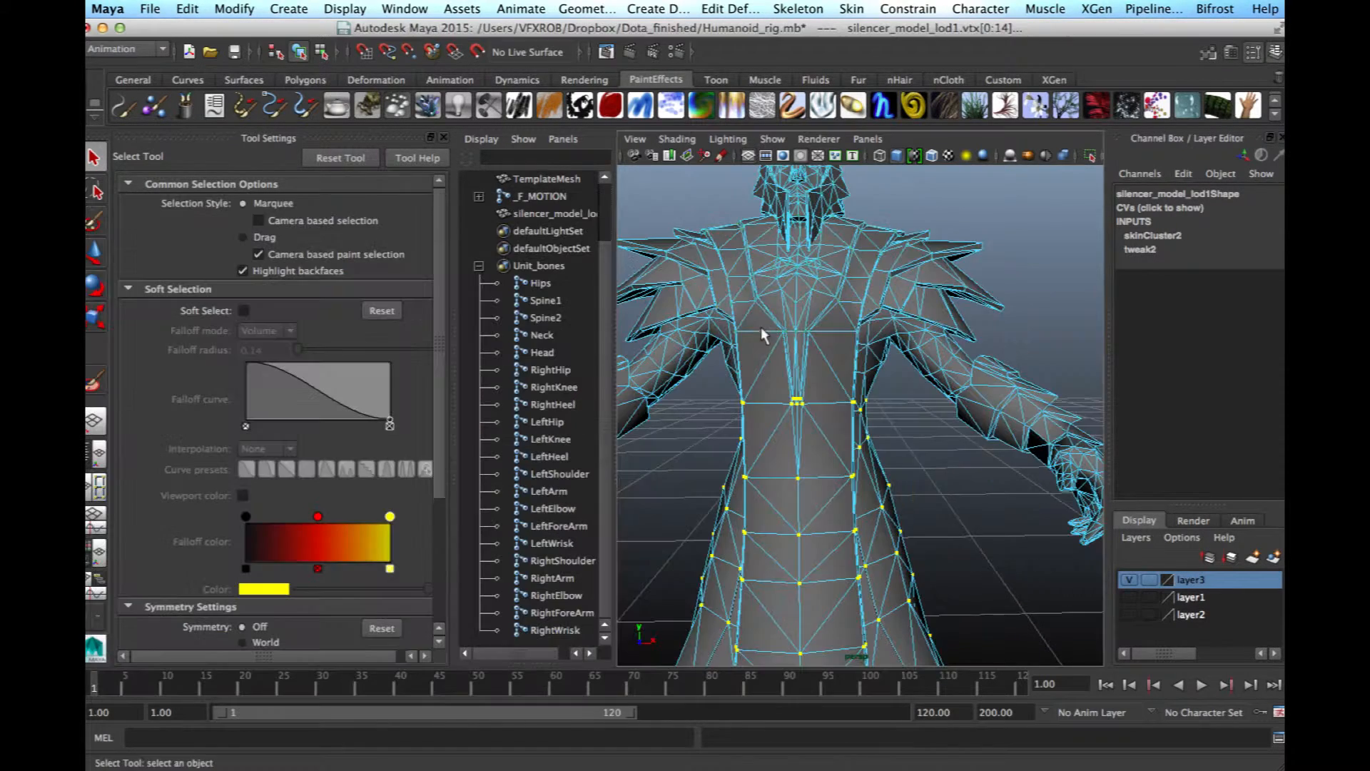
mouse_move(749, 322)
left_mouse_down("alt")
mouse_move(758, 308)
mouse_move(761, 323)
left_mouse_up("alt")
right_click_drag(758, 307, 798, 301)
left_click_drag(798, 301, 914, 319, "alt")
right_click_drag(914, 320, 700, 345, "alt")
left_click_drag(698, 349, 646, 379, "alt")
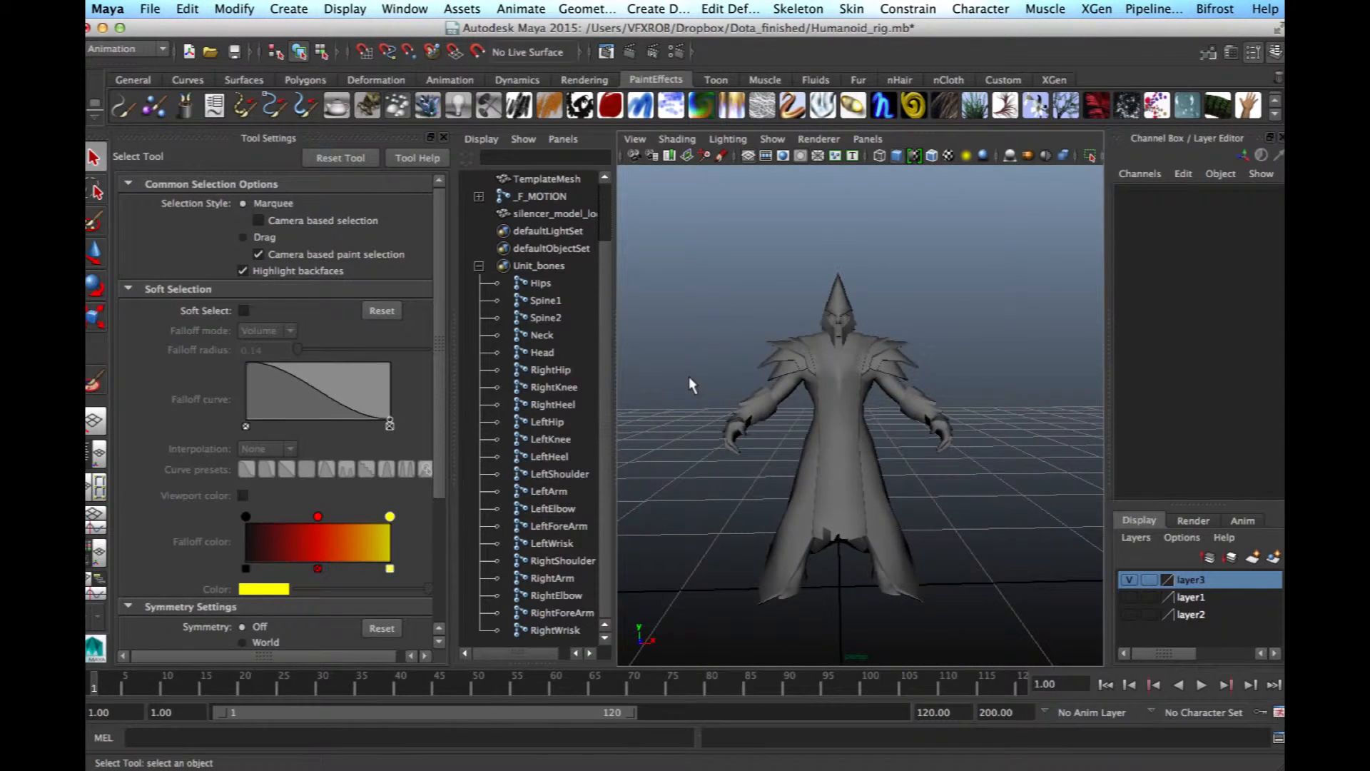
Step: Switch the silencer mesh to face mode, select the body faces without hood and shoulder spikes, and isolate them in the viewport
right_click_drag(692, 386, 756, 368, "alt")
left_click(874, 367)
right_click_drag(874, 366, 870, 385)
left_click_drag(844, 339, 865, 371, "alt")
left_click(821, 143)
left_click(774, 139)
left_click(949, 111)
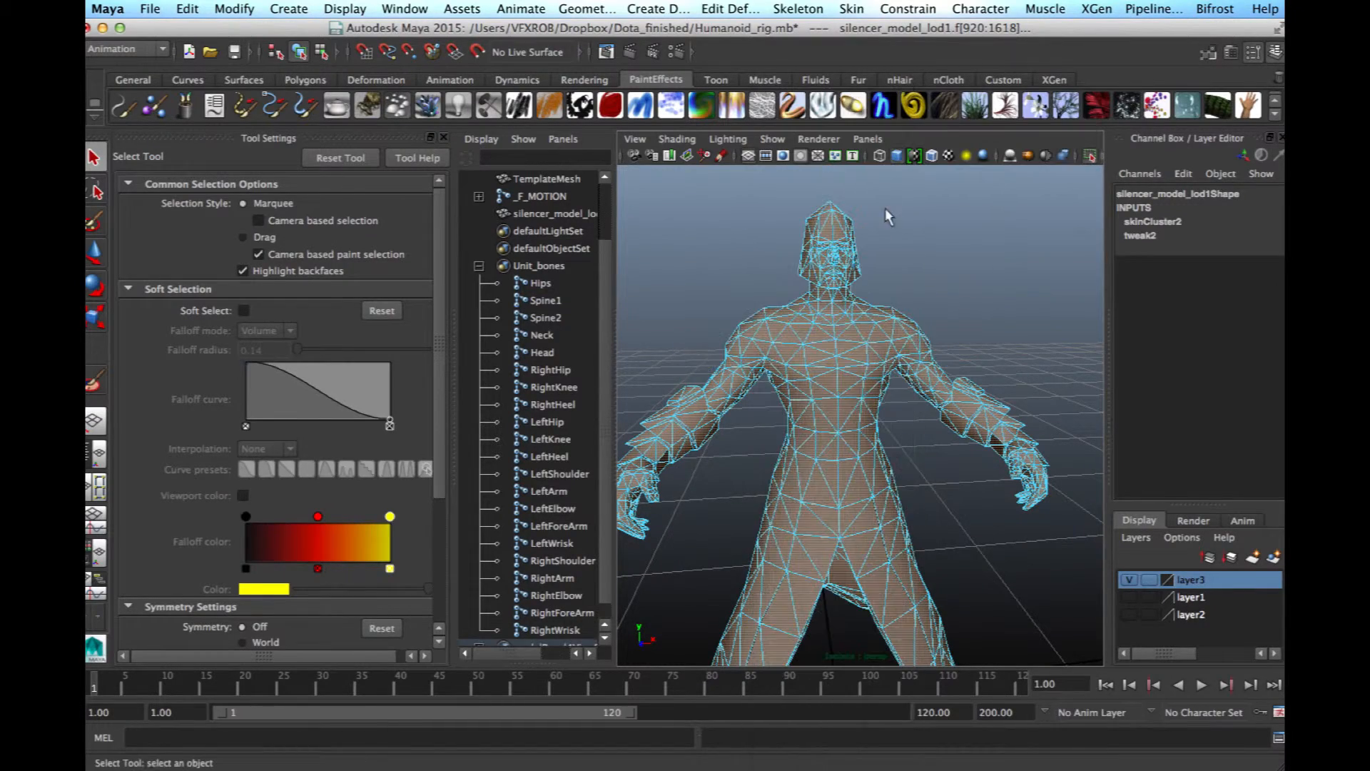
Step: Switch the isolated body to vertex mode and select the torso vertices
scroll(863, 236, "up", 2)
right_click_drag(831, 281, 823, 316)
middle_click_drag(818, 316, 811, 282, "alt")
right_click_drag(814, 283, 779, 291)
middle_click_drag(775, 292, 751, 269, "alt")
left_click_drag(740, 226, 847, 317)
mouse_move(847, 317)
left_mouse_down("alt")
mouse_move(917, 317)
mouse_move(867, 314)
left_mouse_up("alt")
Step: Load the selected torso vertices in the Component Editor, set their Spine1 weights to 1.000 and close the editor
left_click(411, 8)
mouse_move(444, 40)
left_click(735, 43)
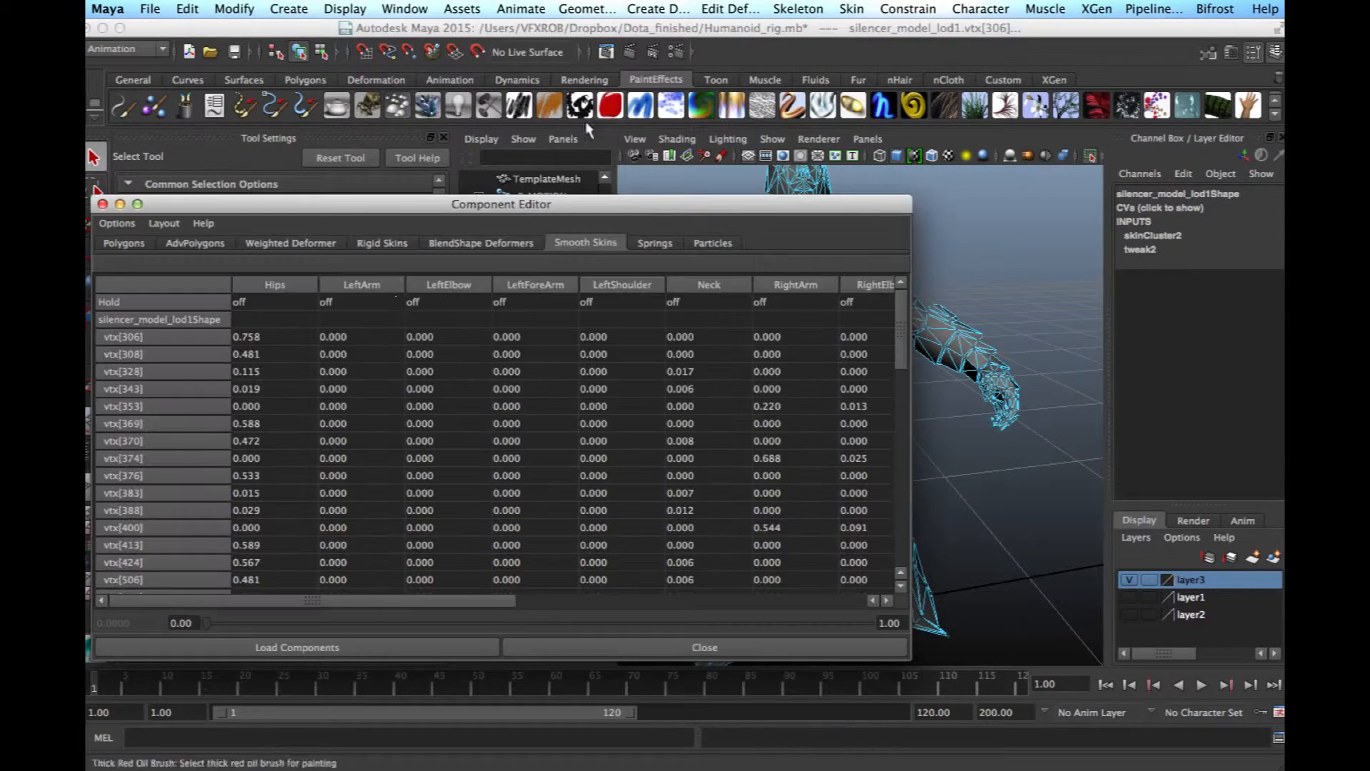
left_click_drag(379, 603, 672, 602)
left_click(707, 336)
left_click_drag(901, 321, 898, 550)
left_click(709, 583, "shift")
left_click(716, 621)
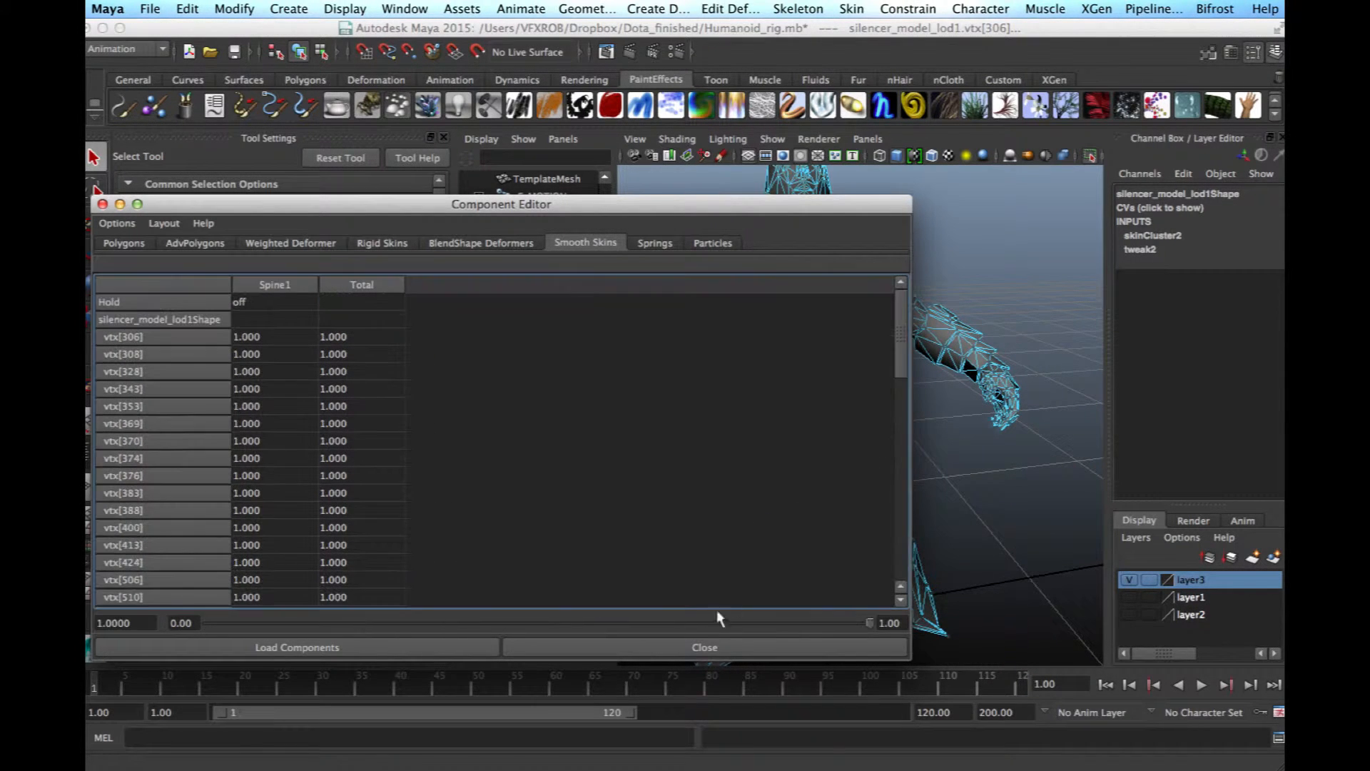
left_click(687, 646)
Step: Select the right arm vertices, then the left arm vertices, and open the Component Editor to edit their skin weights
left_click_drag(803, 377, 727, 264, "alt")
left_click_drag(670, 199, 721, 317)
left_click(405, 8)
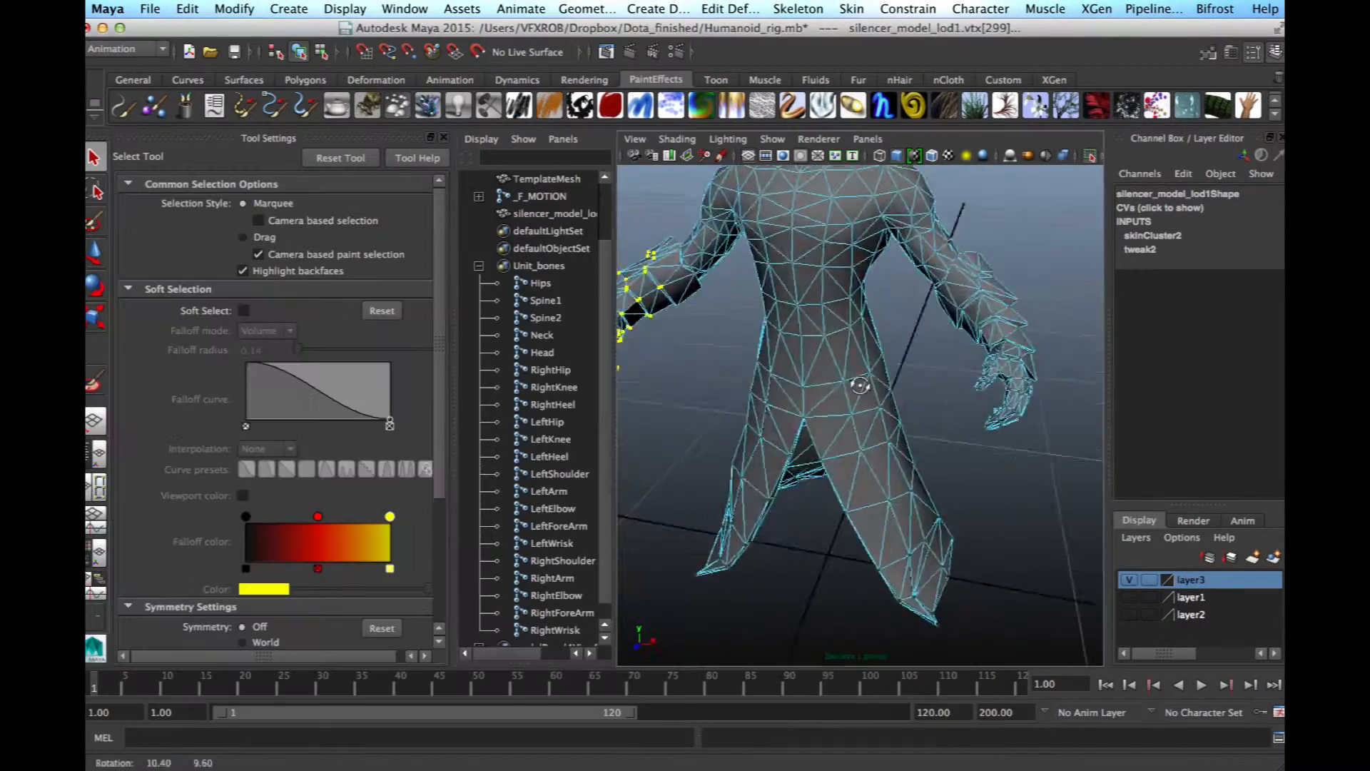
left_click_drag(785, 343, 892, 357, "alt")
left_click_drag(1006, 215, 898, 359)
left_click(405, 9)
left_click(689, 43)
left_click_drag(535, 335, 542, 607)
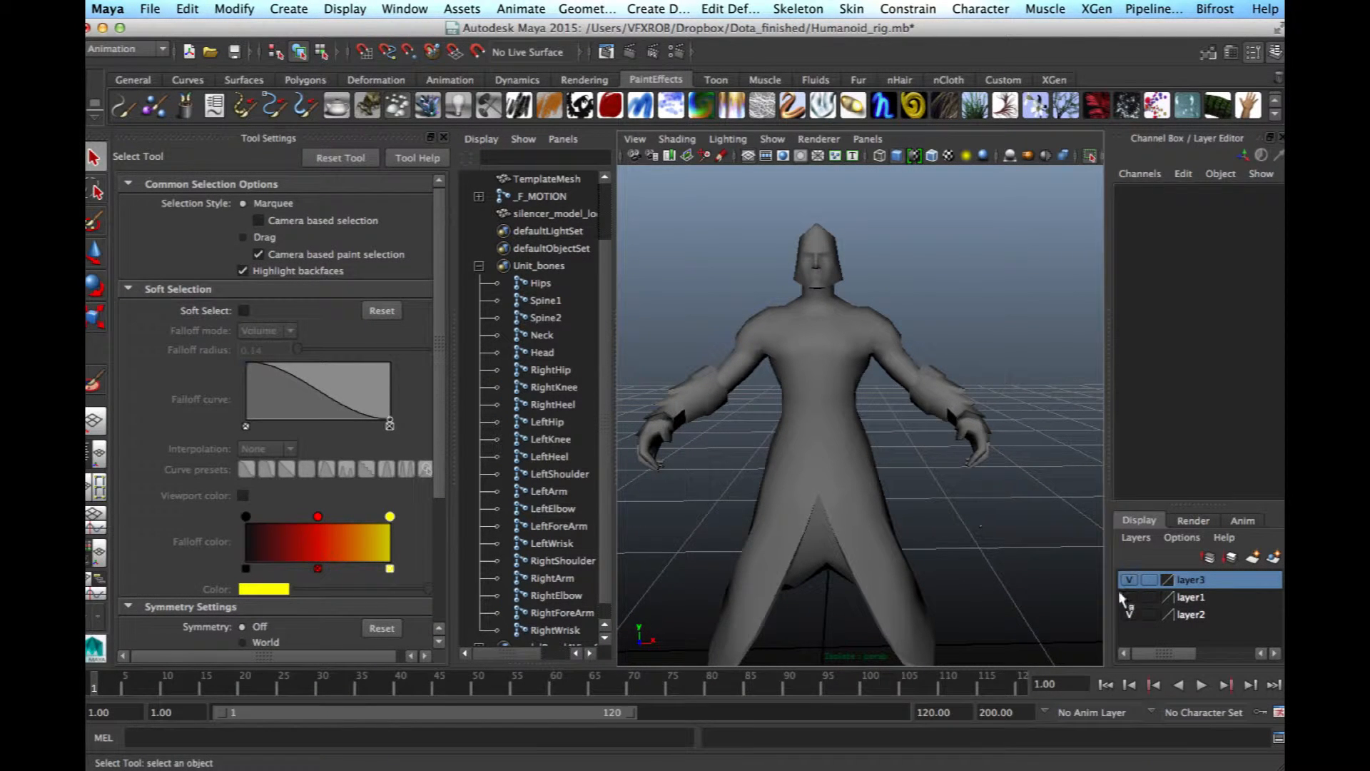
Step: Turn off the viewport isolation to show the whole silencer, and switch layer3 off and on again
middle_click_drag(887, 489, 899, 458, "alt")
left_click_drag(898, 431, 878, 448, "alt")
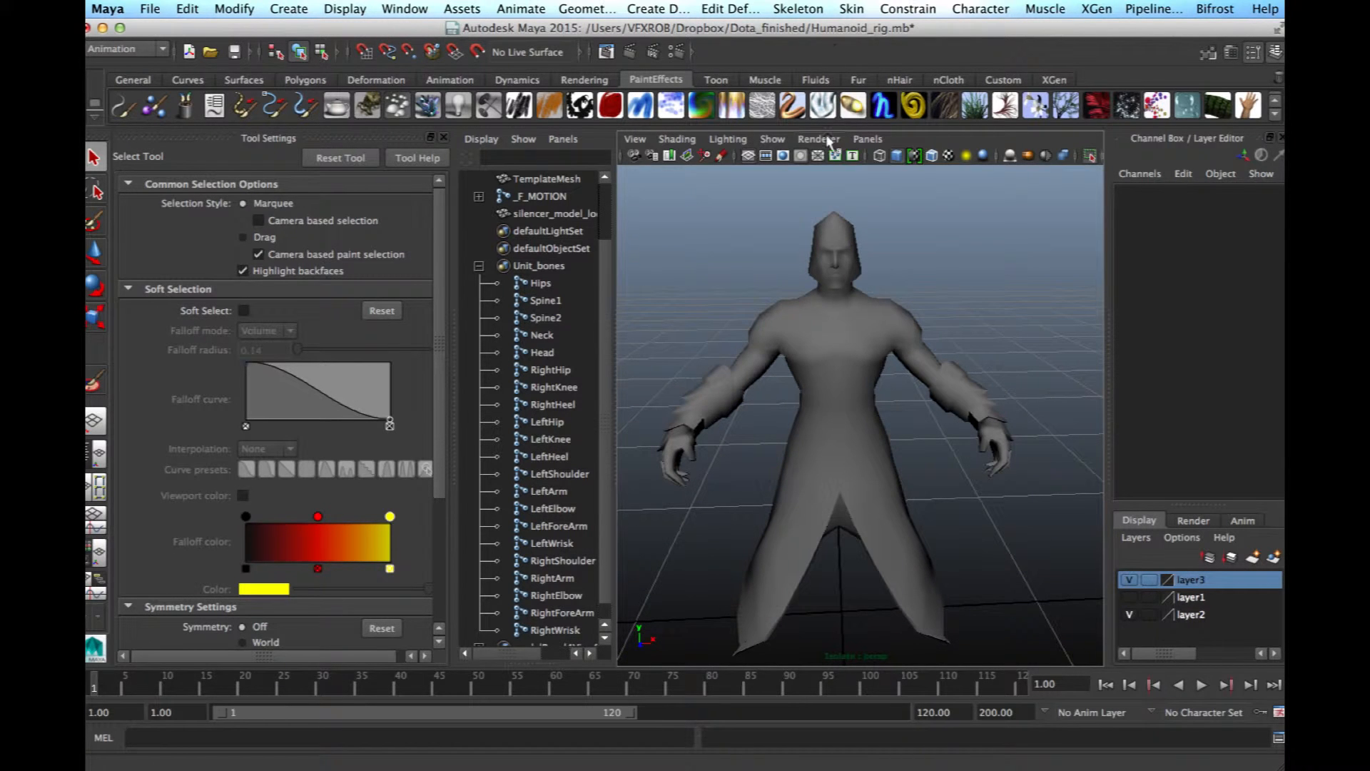
left_click(819, 139)
mouse_move(825, 108)
left_click(961, 113)
middle_click_drag(892, 265, 887, 260, "alt")
left_click_drag(887, 260, 886, 245, "alt")
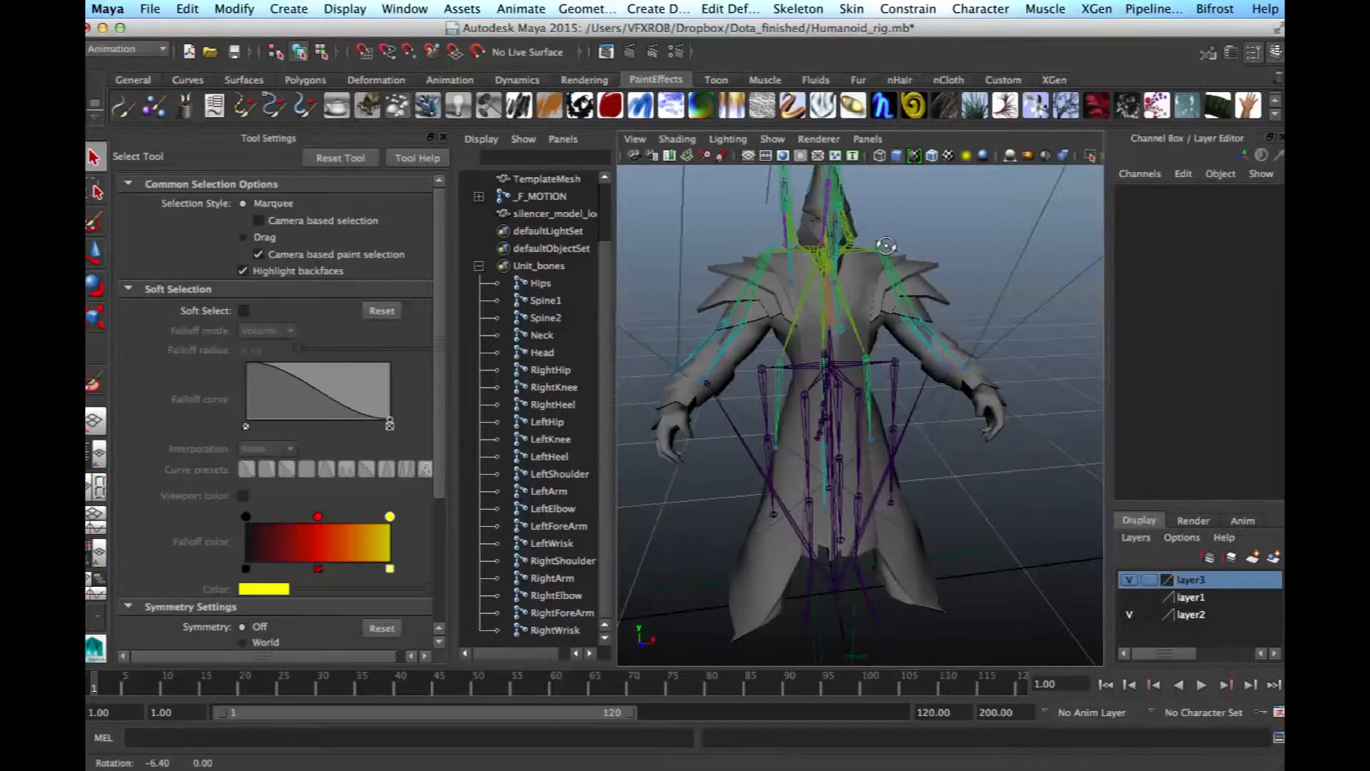
left_click(1128, 580)
left_click(1128, 581)
left_click_drag(703, 378, 648, 400, "alt")
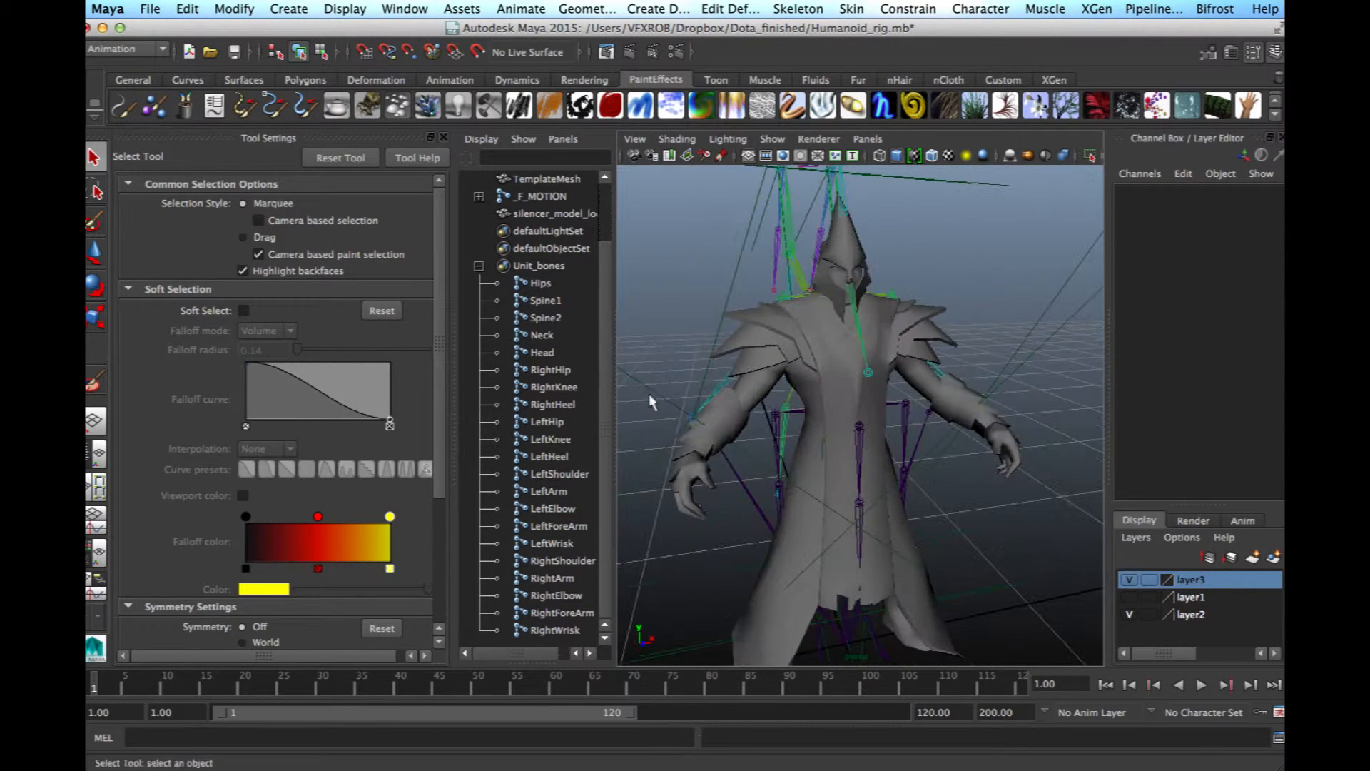
Step: Rotate the Head joint to test the deformation, undo it, and test-rotate the Spine1 joint
left_click(544, 353)
key("e")
key("ctrl+z")
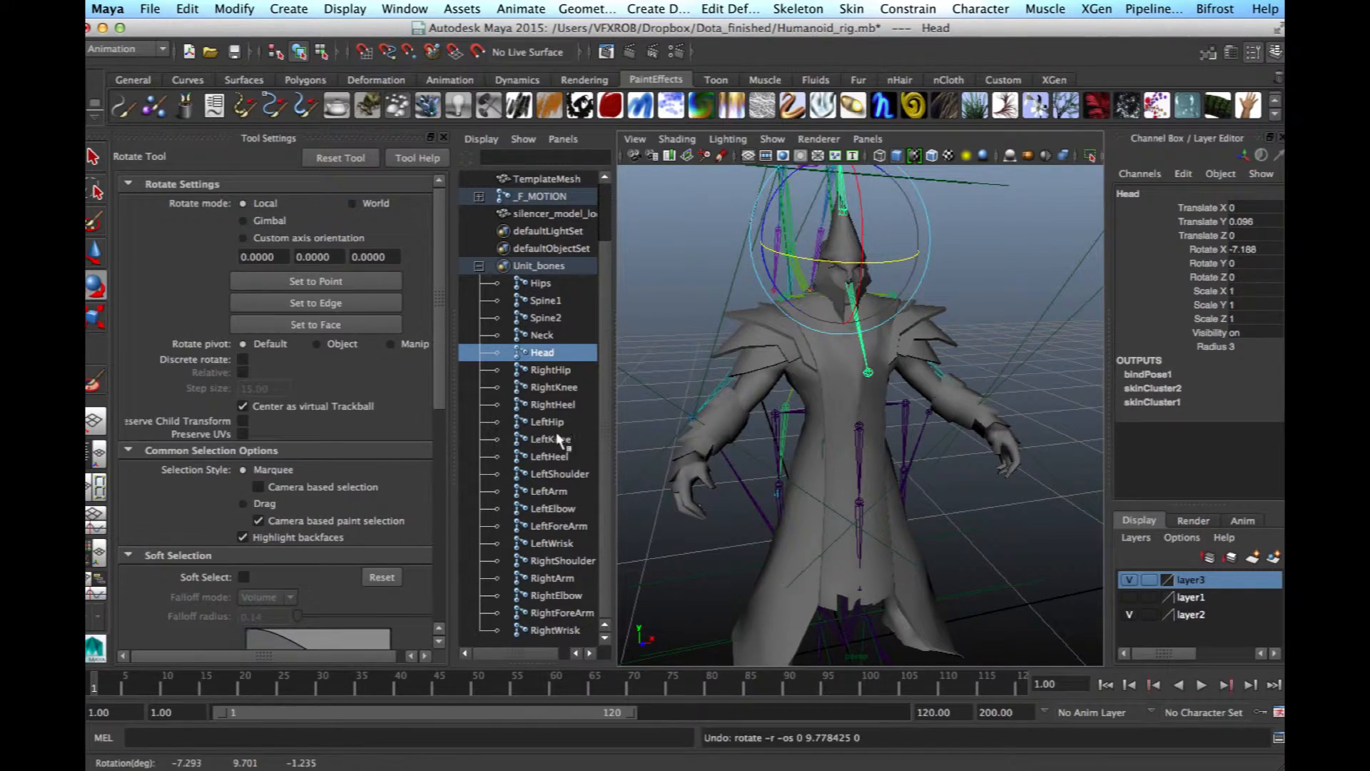
left_click(559, 302)
mouse_move(864, 349)
left_mouse_down()
mouse_move(862, 315)
mouse_move(866, 391)
mouse_move(847, 291)
mouse_move(858, 410)
mouse_move(853, 275)
mouse_move(859, 421)
mouse_move(857, 325)
left_mouse_up()
middle_click_drag(812, 498, 801, 419, "alt")
left_click_drag(800, 420, 733, 364, "alt")
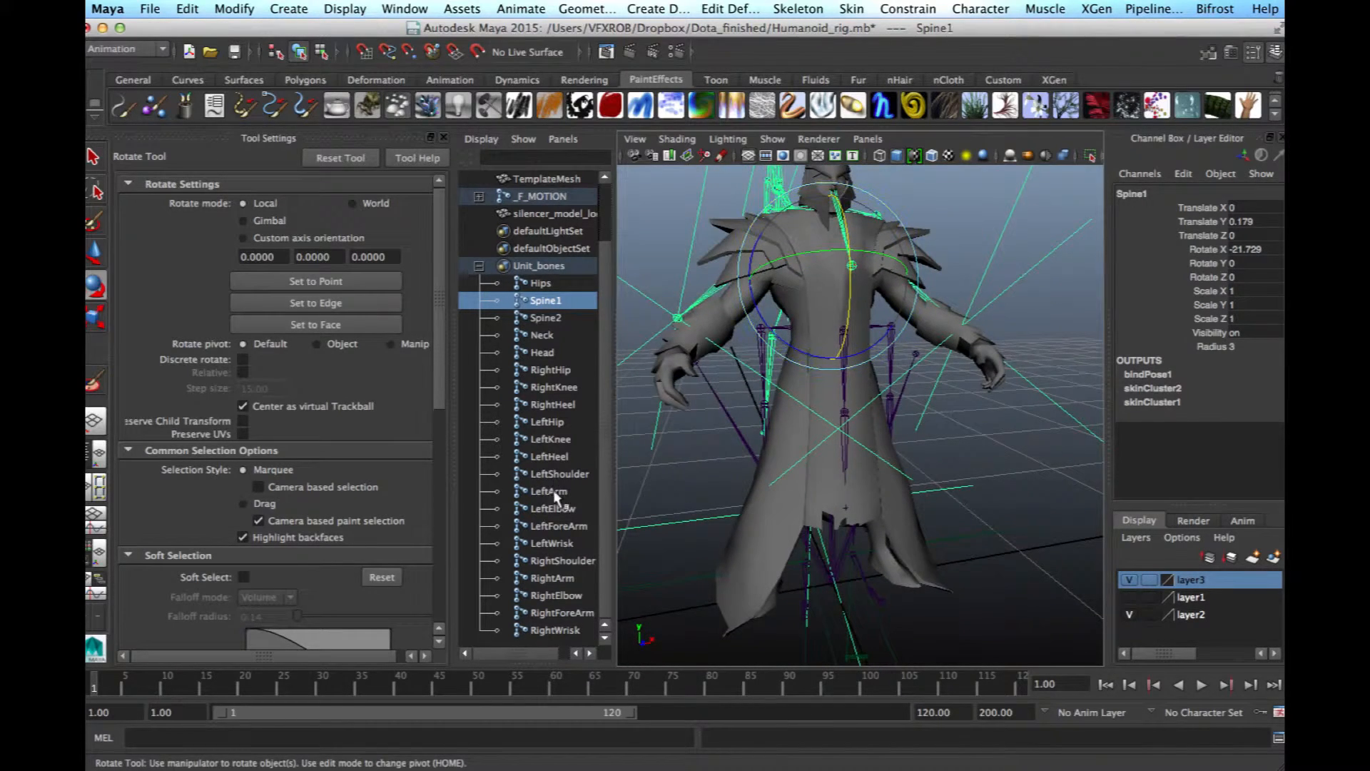
Step: Rotate the RightHip joint to test how the robe deforms and undo the rotation
left_click(560, 371)
left_click_drag(818, 331, 545, 351)
key("super+z")
left_click_drag(849, 399, 1119, 539, "alt")
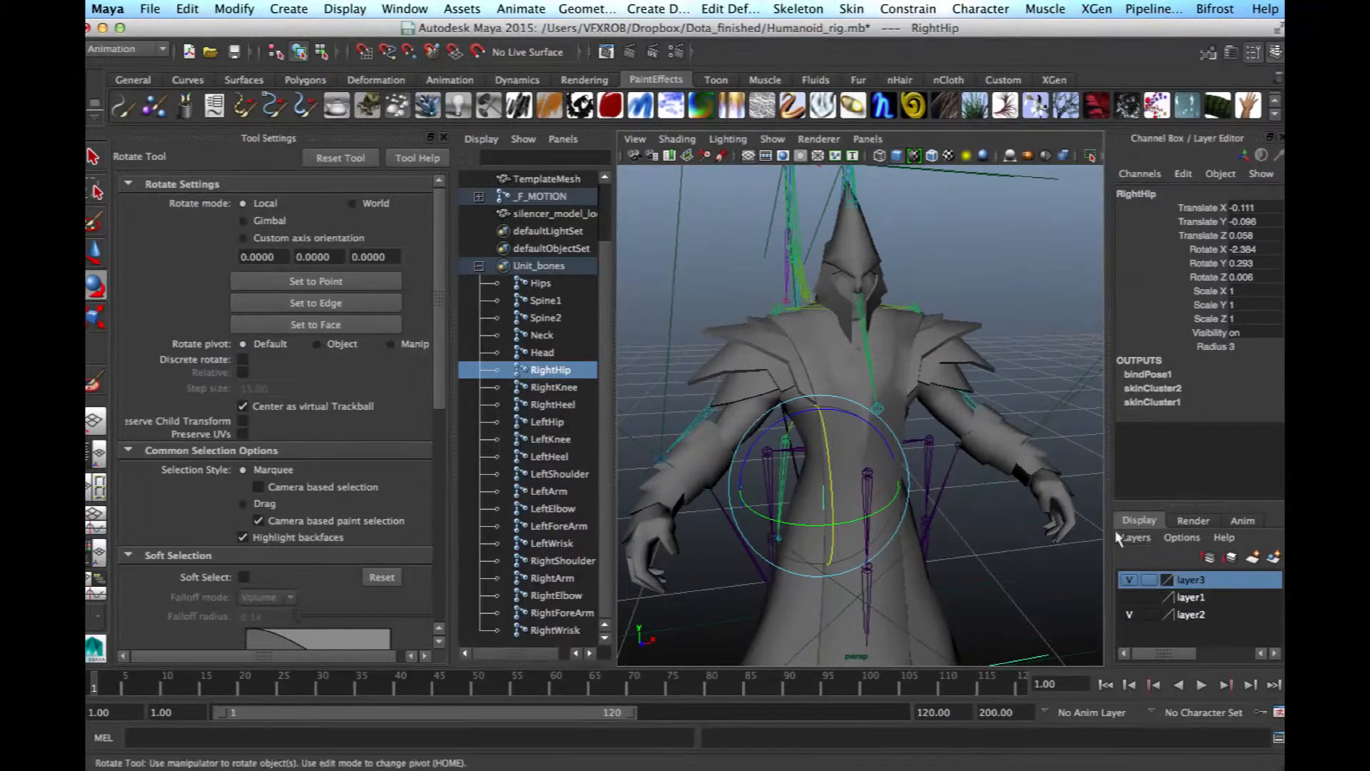
Step: Hide layer2 and select the chest and upper torso vertices of the silencer mesh in vertex mode
left_click(1129, 615)
left_click_drag(992, 503, 879, 321, "alt")
left_click(878, 314)
right_click_drag(878, 314, 817, 309)
left_click_drag(902, 462, 904, 463)
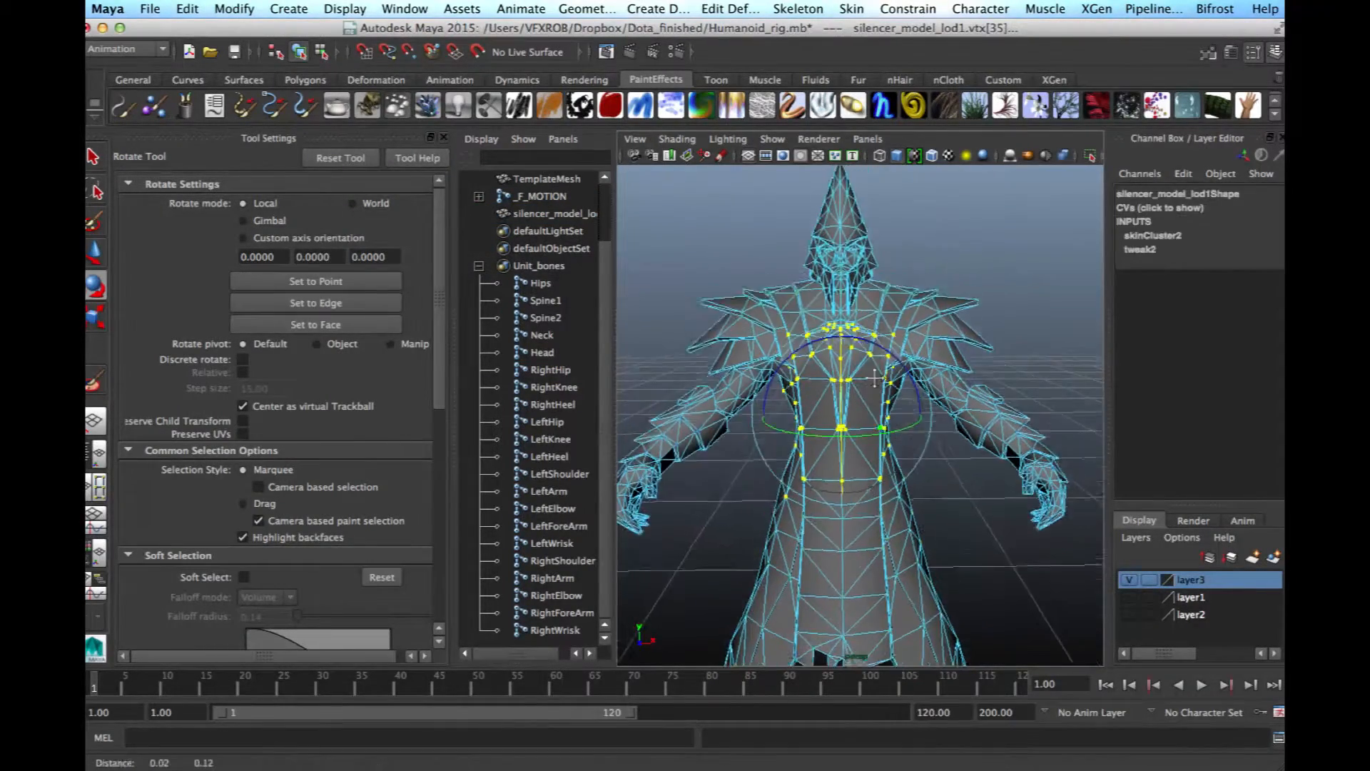
left_click_drag(759, 313, 930, 502)
mouse_move(881, 461)
left_mouse_down("alt")
mouse_move(881, 481)
mouse_move(860, 435)
mouse_move(859, 451)
left_mouse_up("alt")
Step: Set the Head weights of all selected torso vertices to 0 in the Component Editor and return the mesh to object mode
left_click(421, 8)
mouse_move(457, 43)
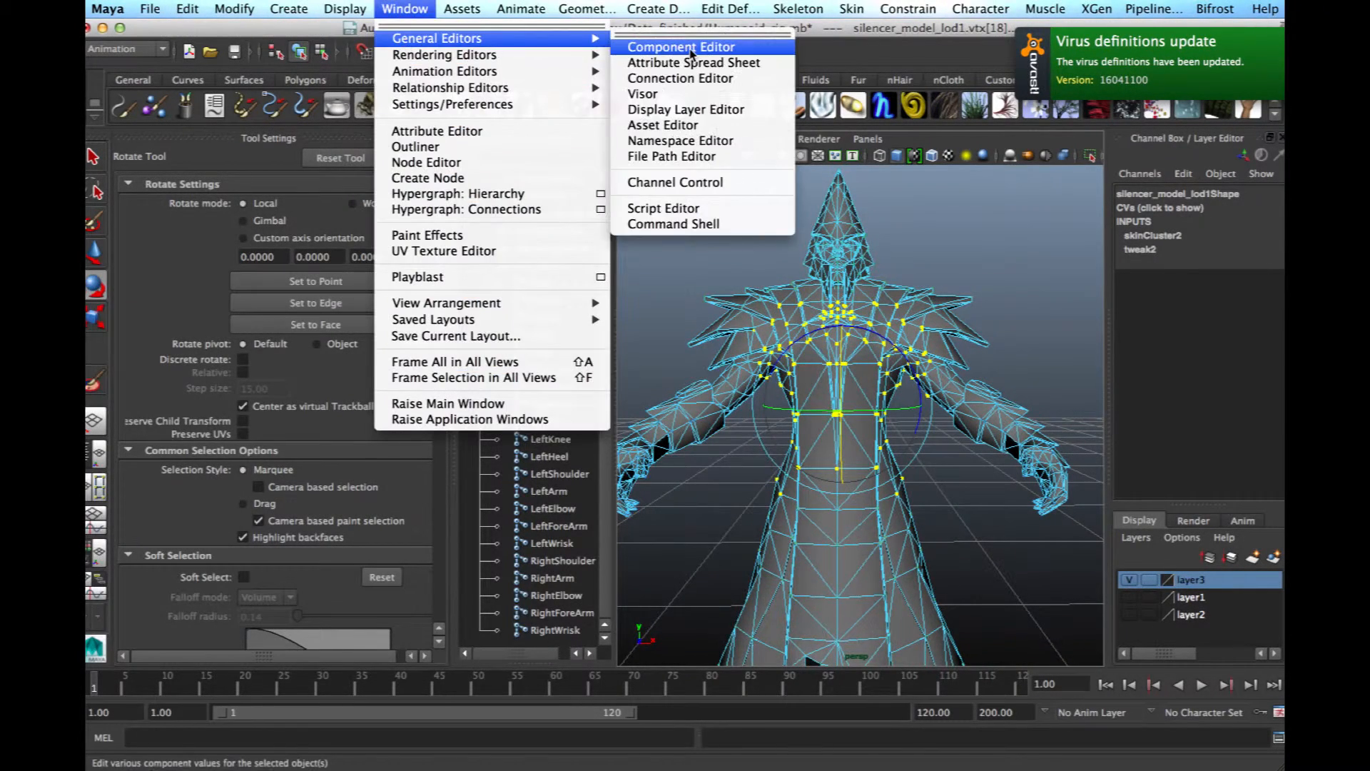
left_click(678, 44)
left_click(275, 336)
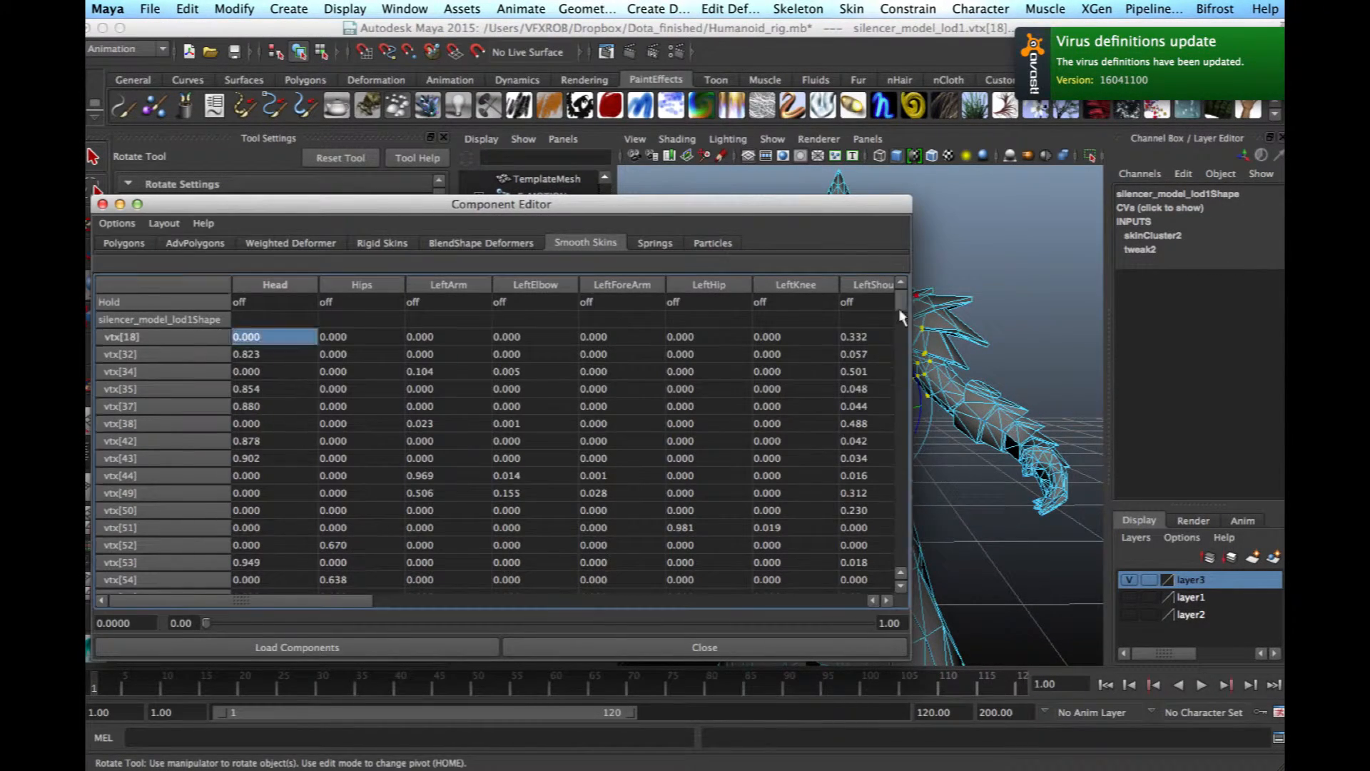
left_click_drag(900, 308, 900, 577)
left_click(278, 584, "shift")
type("0")
key("Return")
left_click_drag(301, 600, 792, 601)
left_click(755, 643)
right_click(854, 300)
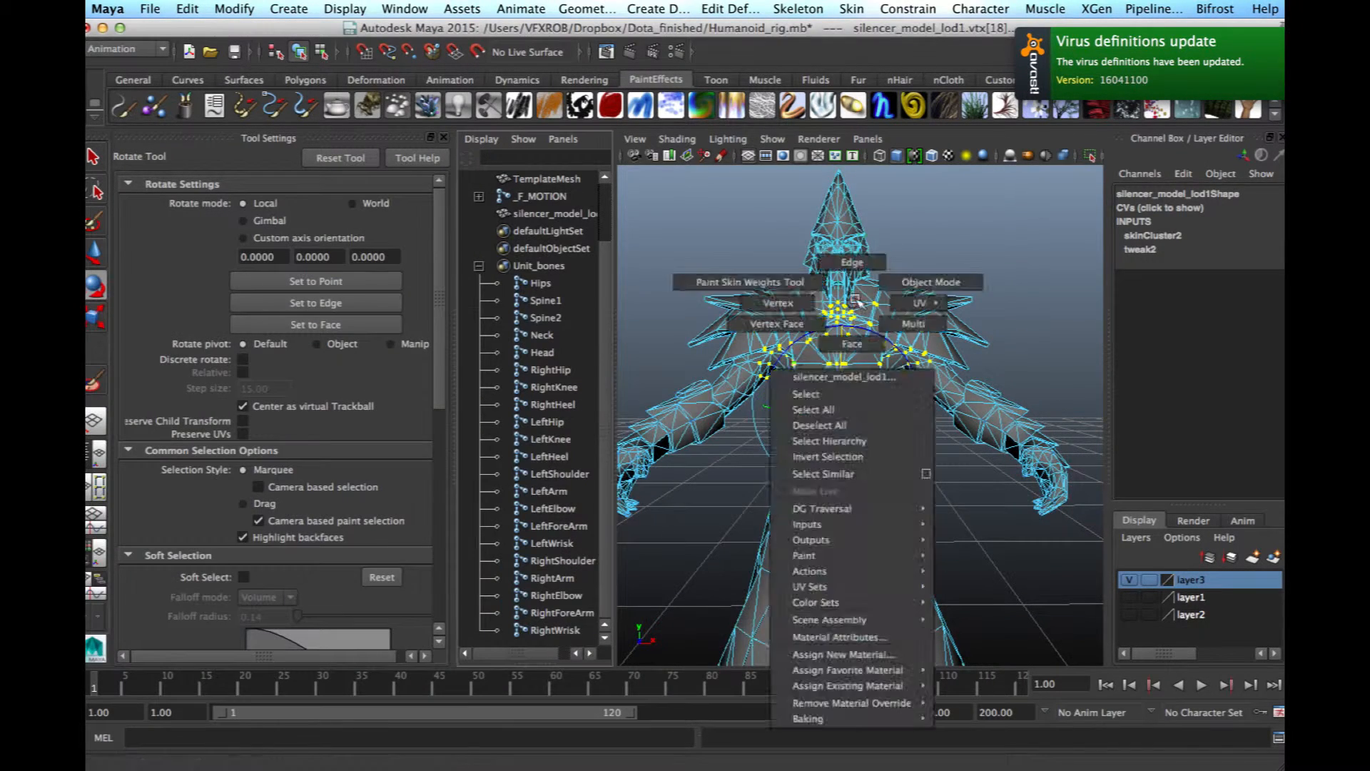
right_click_drag(857, 300, 928, 283)
Step: Rotate the LeftShoulder joint to inspect the shoulder deformation up close and undo the rotation
left_click(558, 475)
left_click_drag(920, 346, 925, 274)
left_click_drag(988, 314, 927, 334, "alt")
right_click_drag(842, 336, 874, 344, "alt")
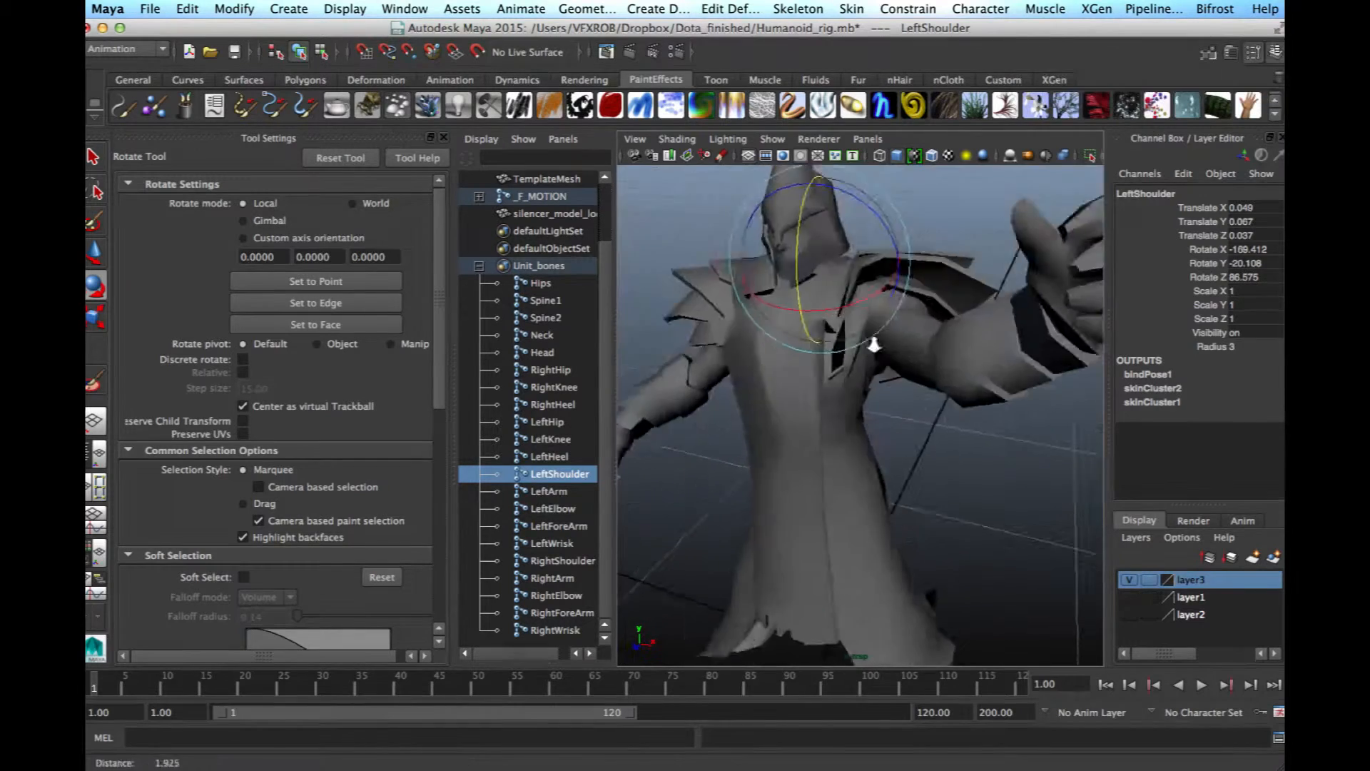
left_click_drag(874, 345, 842, 371, "alt")
key("super+z")
left_click_drag(673, 388, 720, 393, "alt")
Step: Rotate the RightShoulder joint to test its deformation and undo the rotation
left_click(562, 561)
left_click_drag(890, 276, 850, 203)
key("super+z")
right_click_drag(881, 421, 814, 447, "alt")
left_click_drag(814, 446, 710, 424, "alt")
Step: Rotate the Spine1 joint in different directions to test the torso deformation, undoing each rotation
left_click(546, 300)
mouse_move(847, 242)
left_mouse_down()
mouse_move(905, 207)
mouse_move(841, 223)
left_mouse_up()
key("super+z")
left_click_drag(728, 257, 856, 343, "alt")
left_click_drag(867, 328, 699, 357)
key("super+z")
key("super+z")
Step: Rotate the LeftHip joint several ways to test how the robe follows the leg, undoing each rotation
left_click(548, 422)
left_click_drag(892, 289, 809, 194)
key("super+z")
left_click_drag(809, 357, 849, 221, "alt")
key("super+z")
left_click_drag(849, 436, 1095, 459, "alt")
key("super+z")
left_click_drag(860, 456, 814, 462, "alt")
right_click_drag(813, 461, 874, 461, "alt")
left_click(863, 453)
left_click_drag(862, 452, 821, 500, "alt")
right_click_drag(821, 500, 785, 428, "alt")
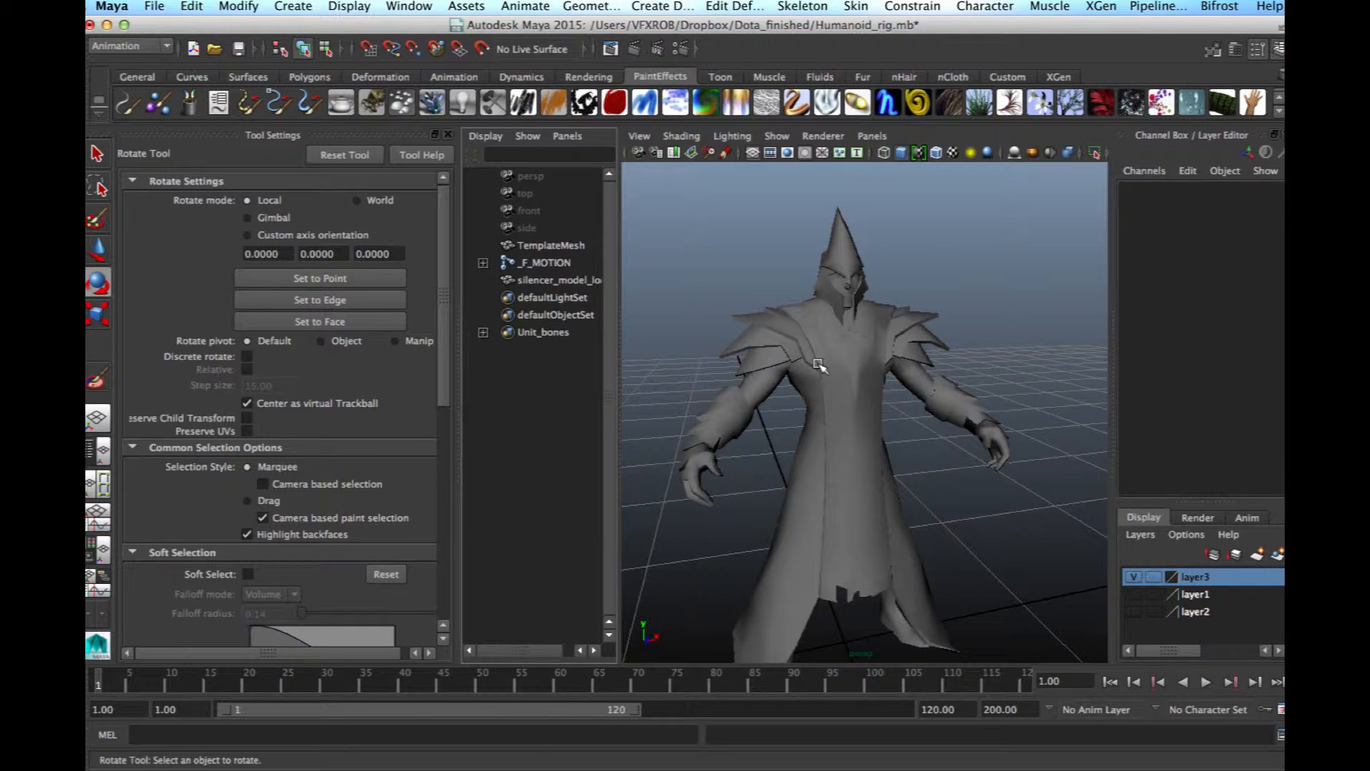
Step: Select silencer_model_lod1 together with the _F_MOTION skeleton root
left_click(531, 334)
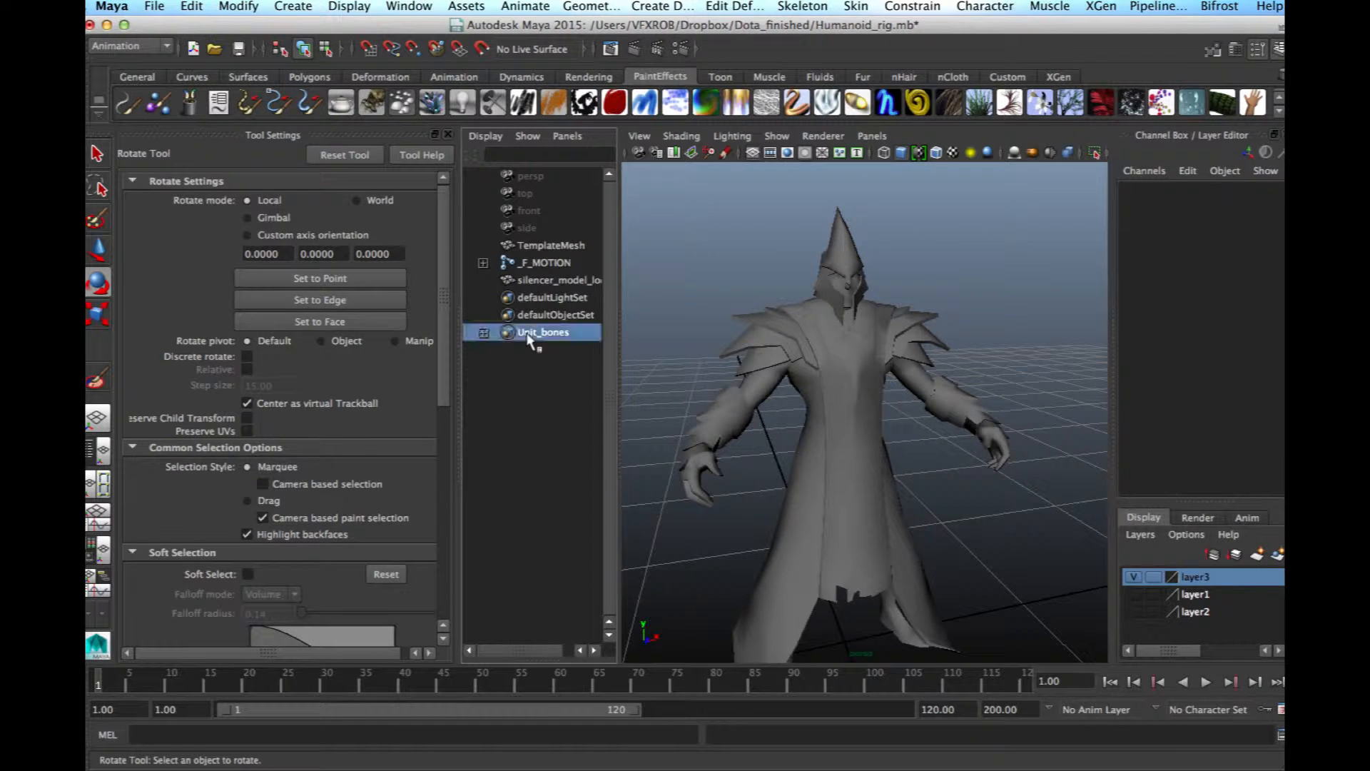
left_click(550, 282)
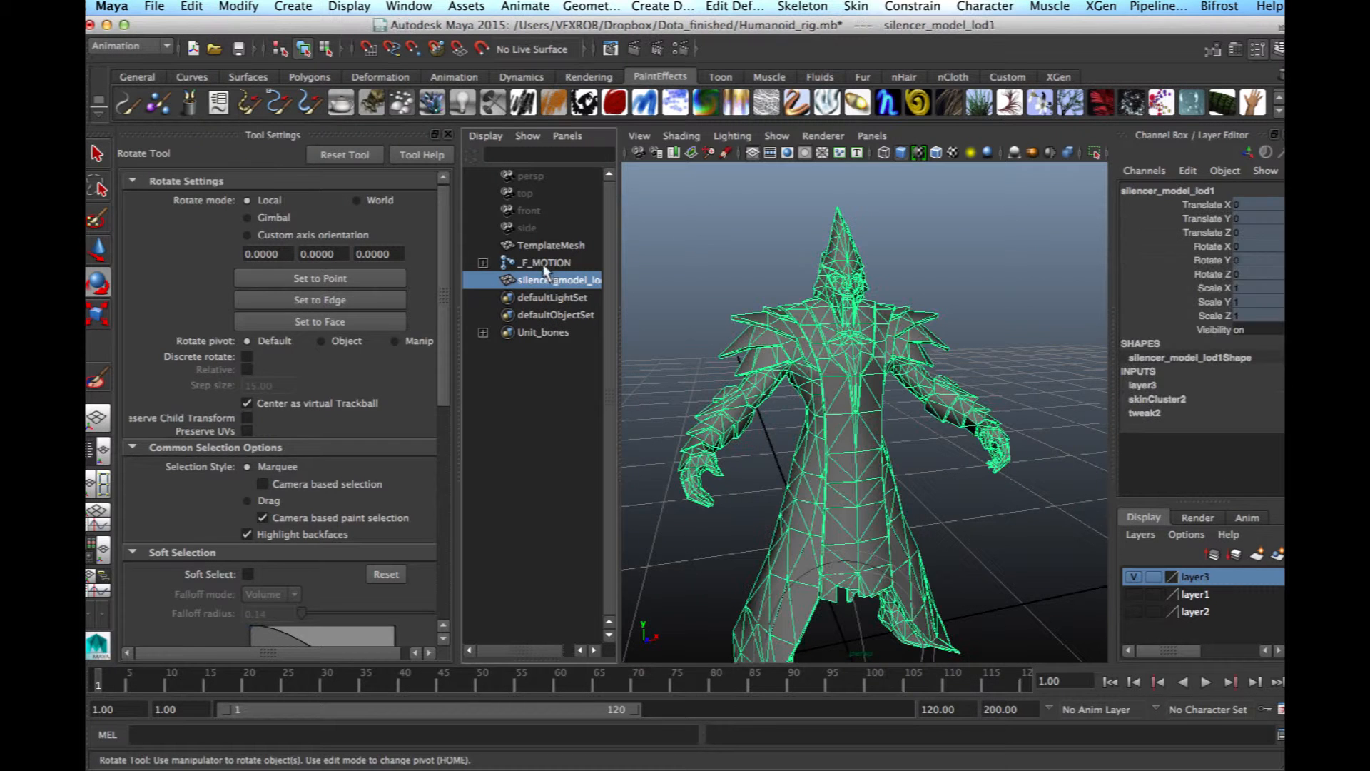
left_click(542, 264, "ctrl")
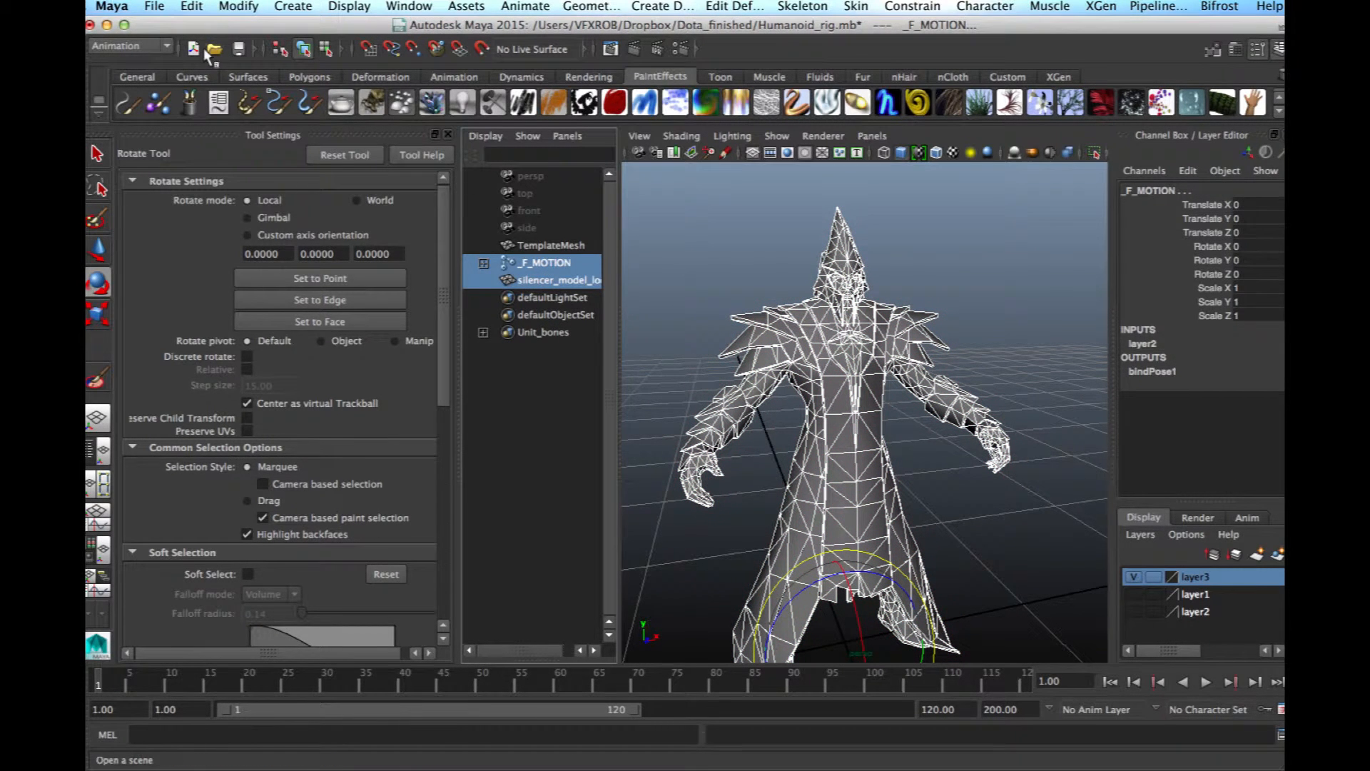
Step: Open the export selection options, review the OpenCOLLADA exporter settings and export the selected mesh and skeleton
left_click(154, 6)
left_click(317, 223)
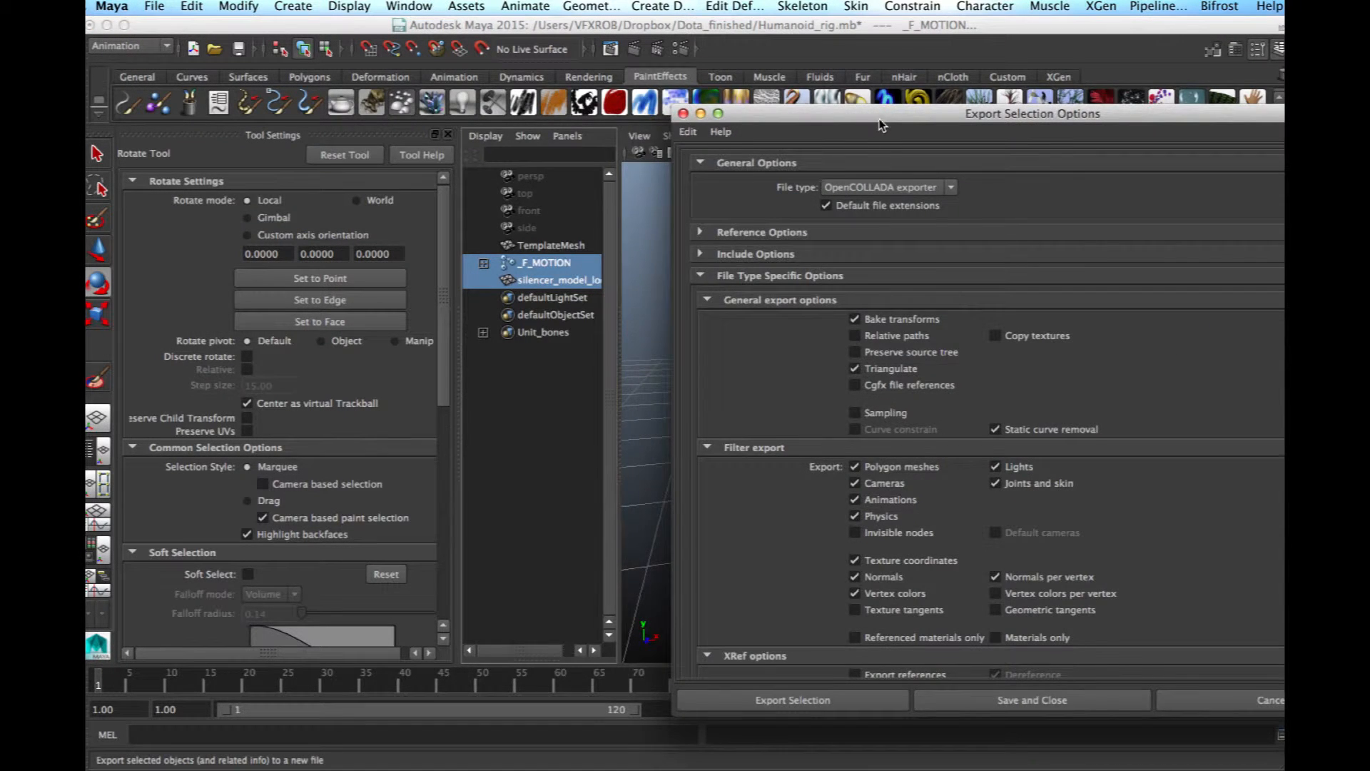
left_click_drag(879, 120, 574, 77)
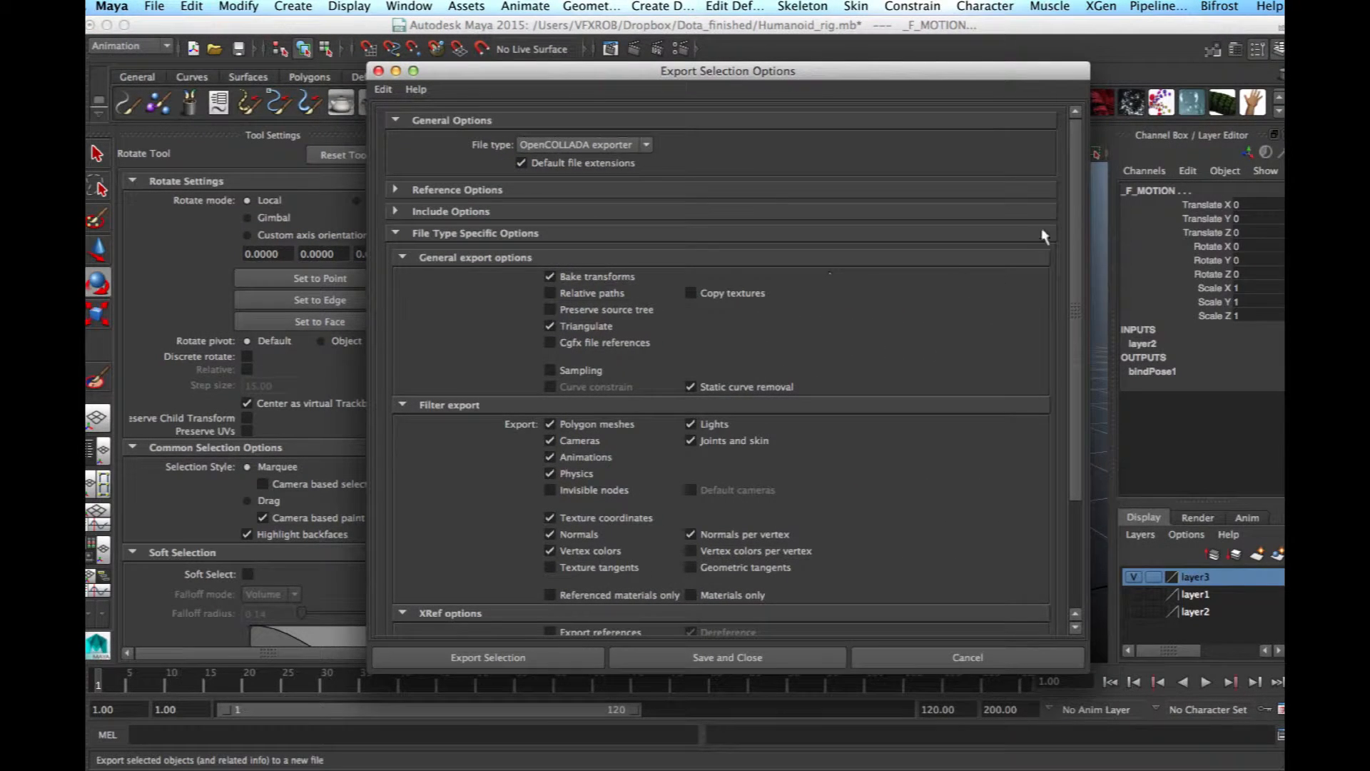
left_click_drag(1073, 211, 1042, 334)
left_click(529, 659)
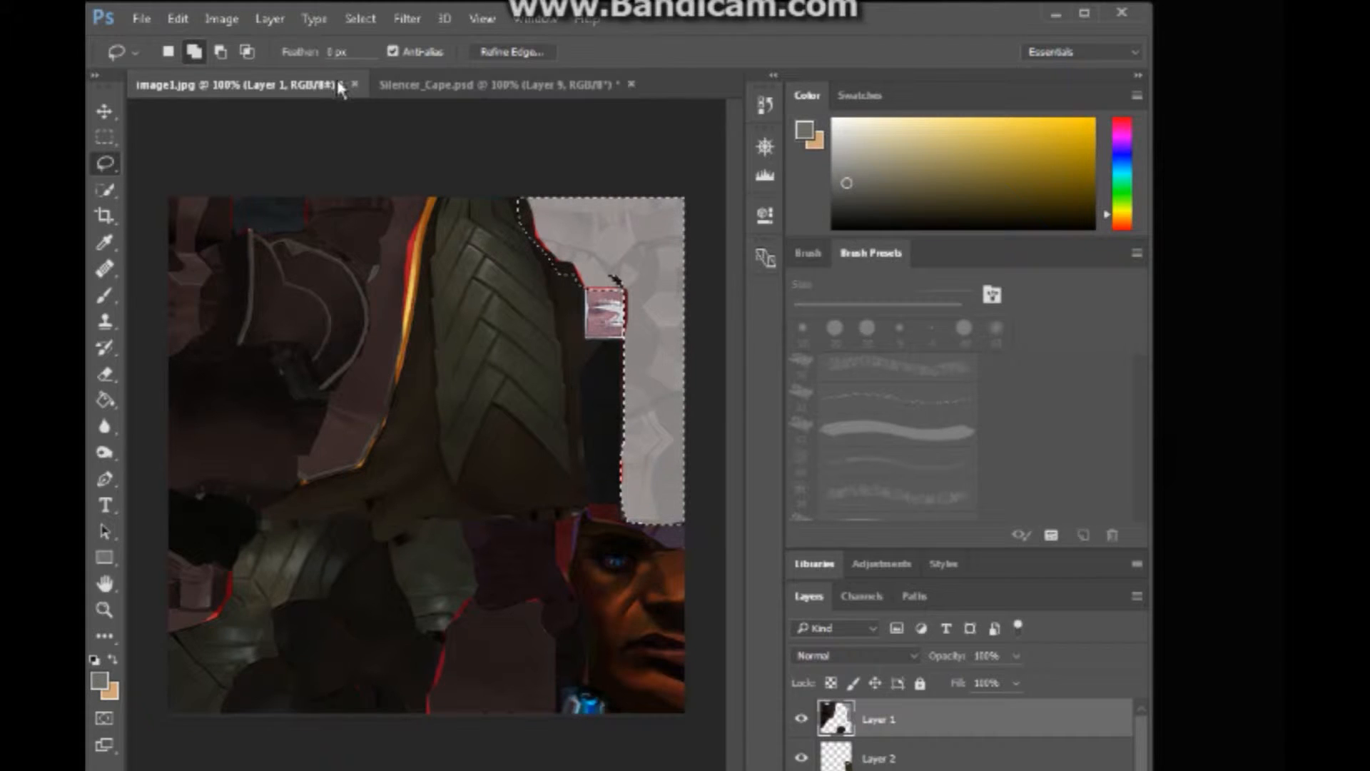
Step: Clear the selection and save the image1 texture in D3D/DDS format as image1.dds, replacing the existing file
left_click(360, 19)
left_click(372, 57)
left_click(141, 19)
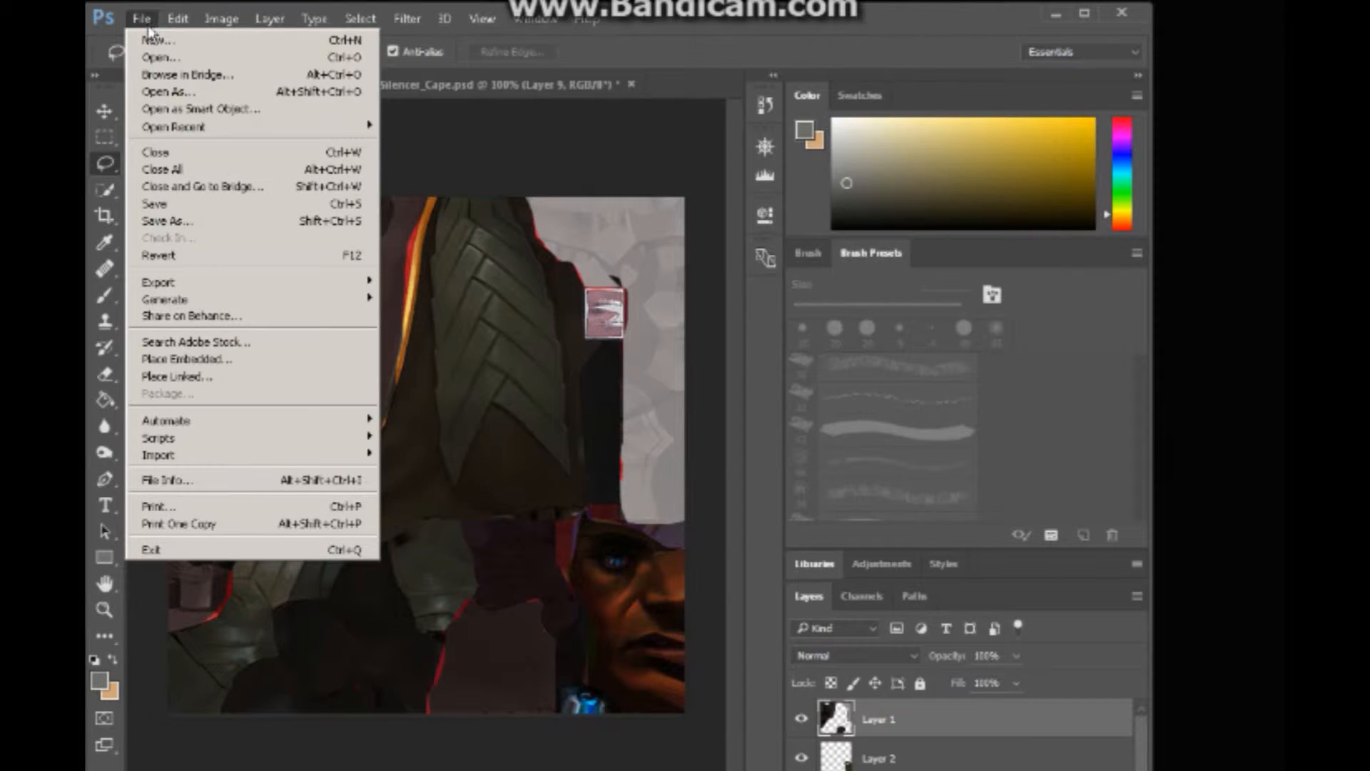
left_click(184, 221)
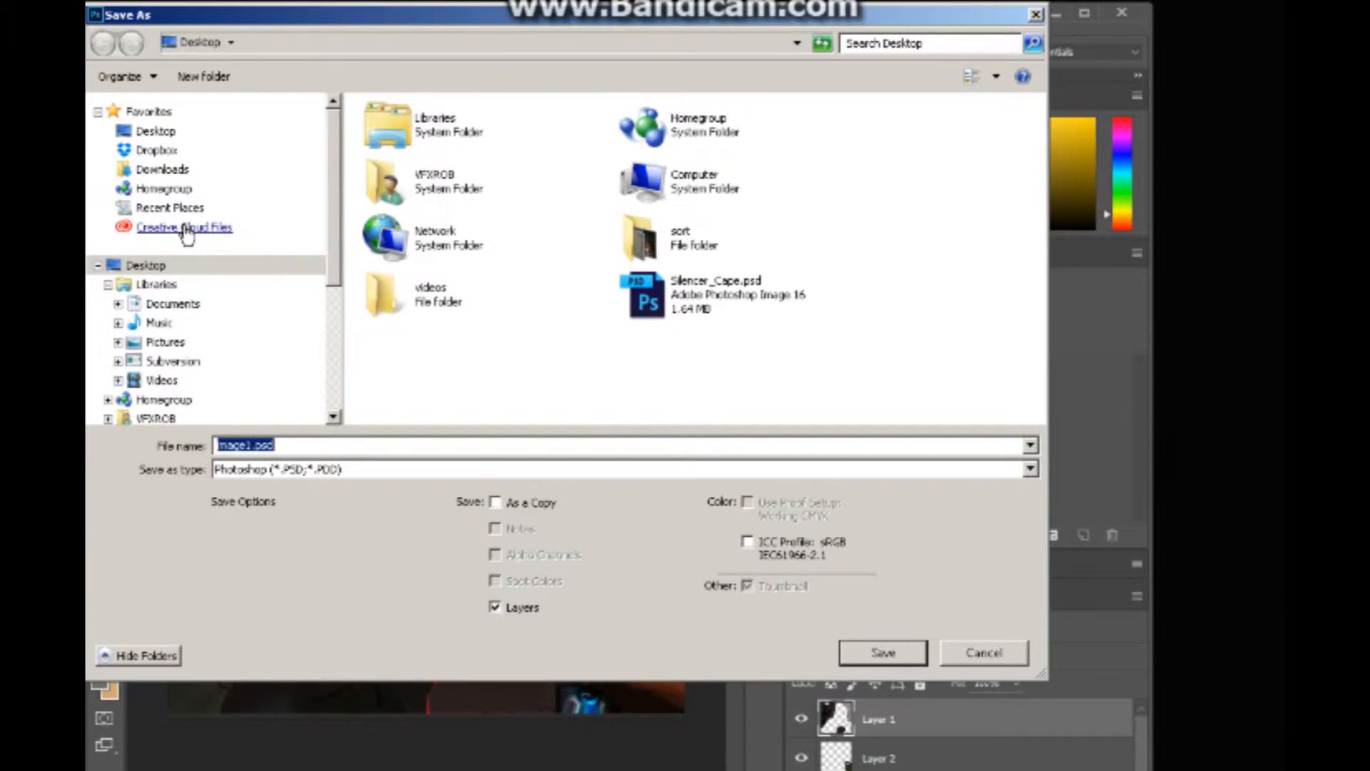
left_click(353, 471)
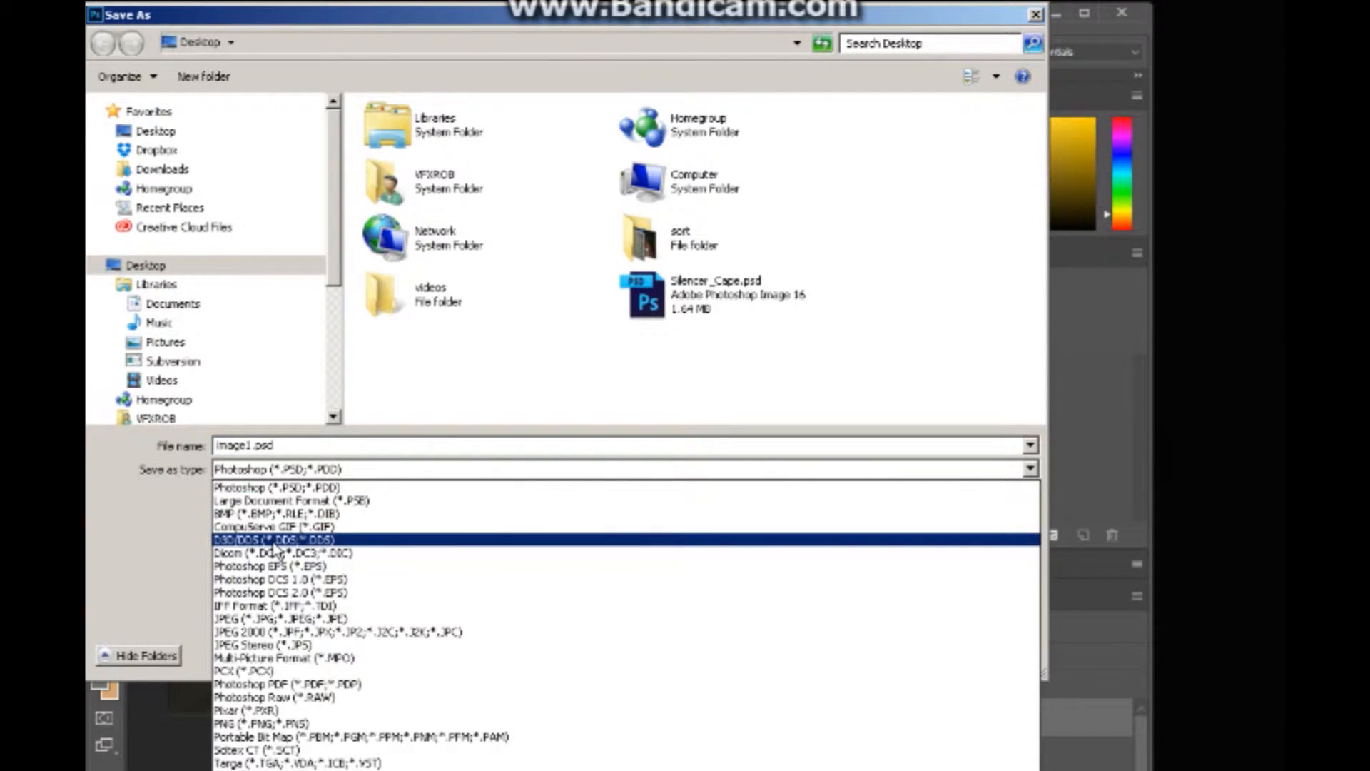
left_click(275, 541)
left_click(883, 651)
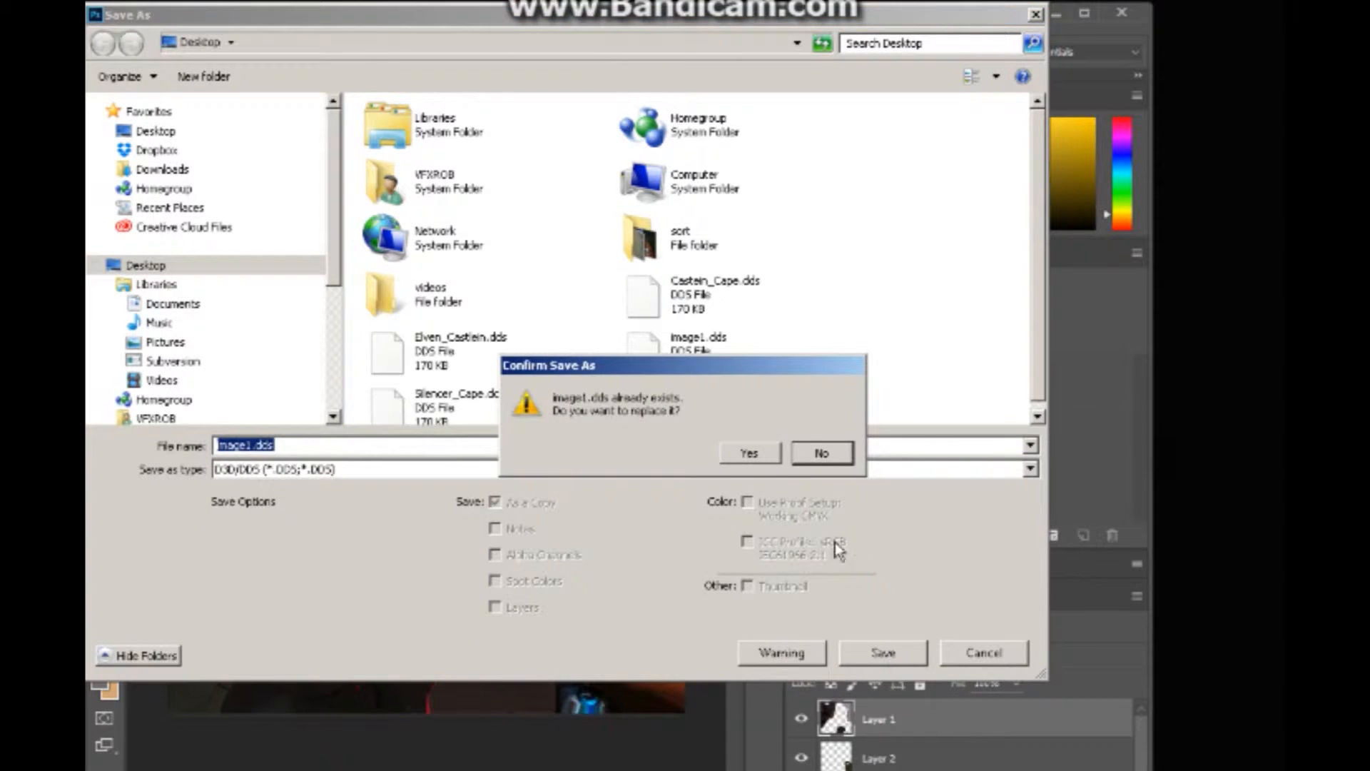
left_click(749, 453)
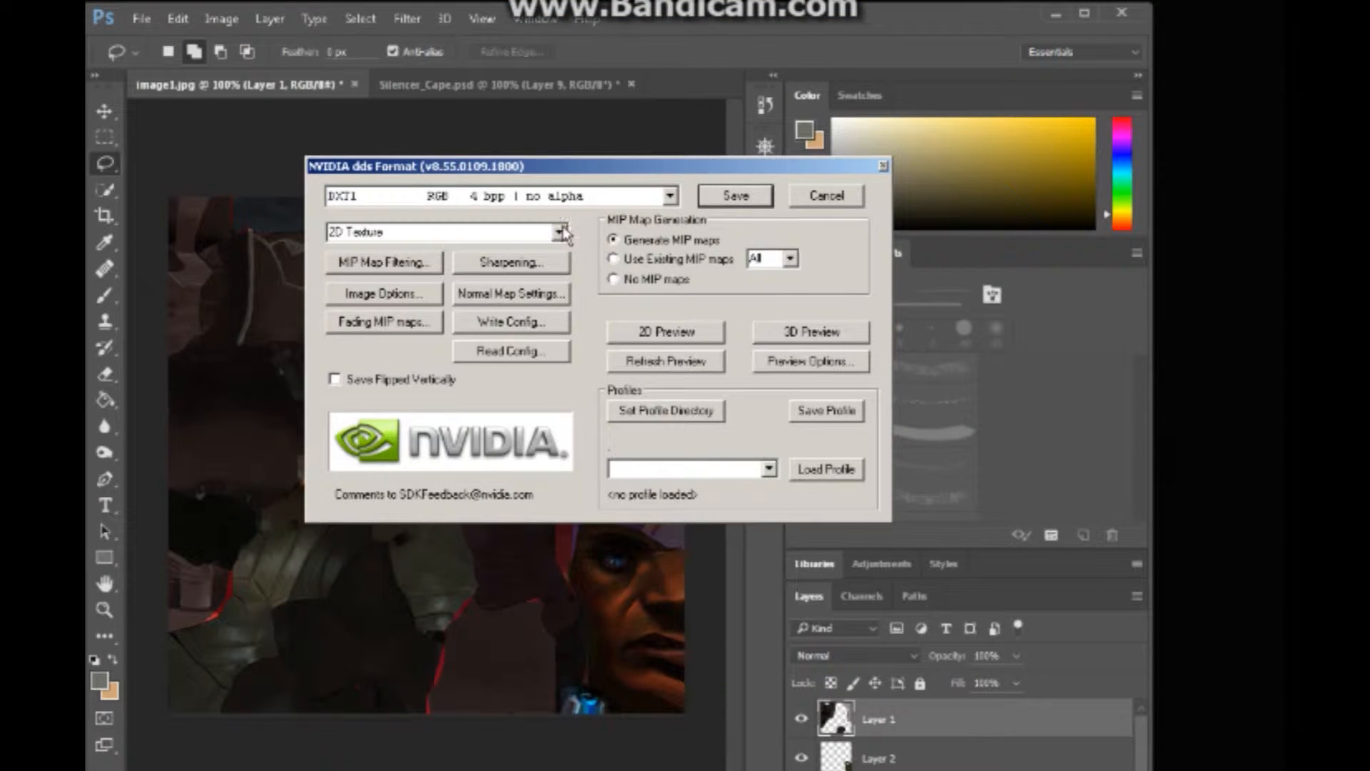
Step: Keep DXT1 RGB 4 bpp no-alpha compression with generated MIP maps and complete the DDS save
left_click(575, 205)
left_click(627, 196)
left_click(625, 207)
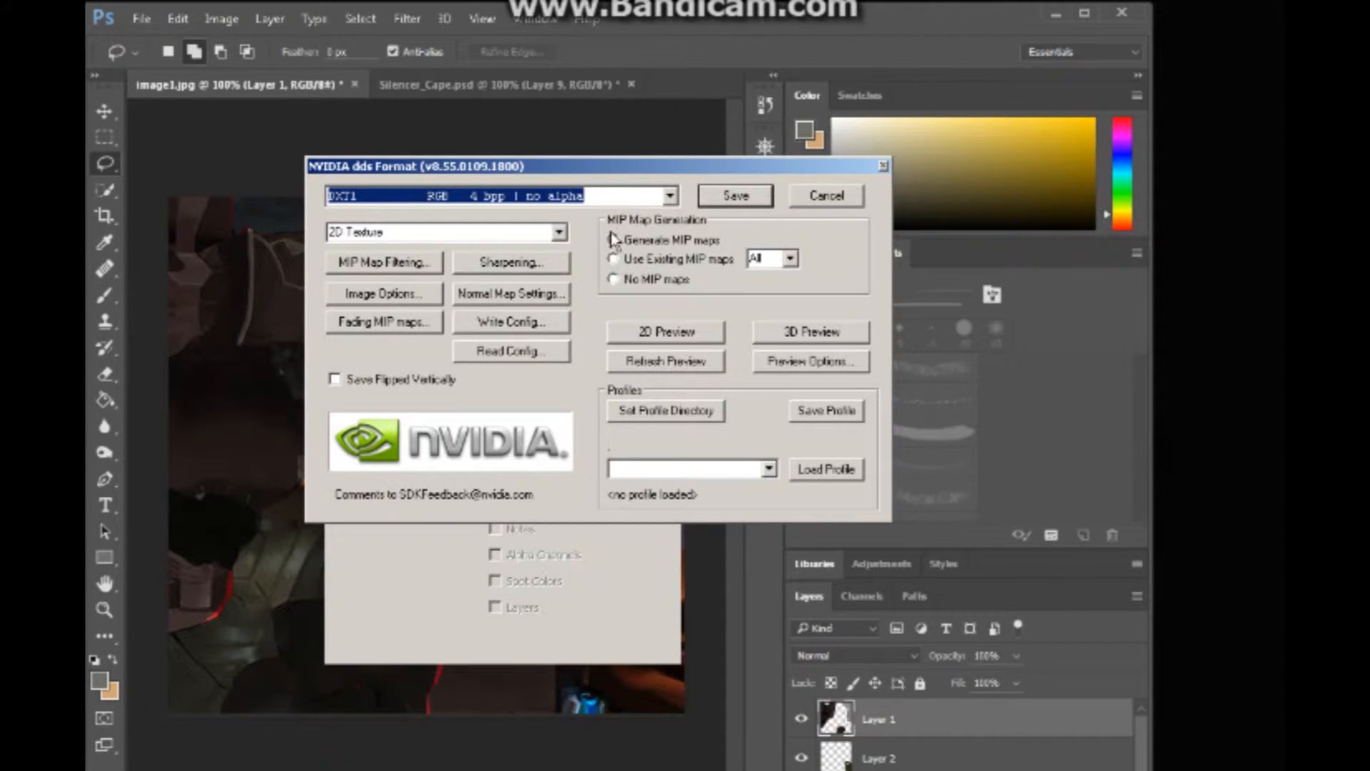
left_click(730, 203)
Step: Open and close the image size settings, then save the texture again in D3D/DDS format with the NVIDIA options
left_click(221, 18)
left_click(250, 147)
left_click(912, 440)
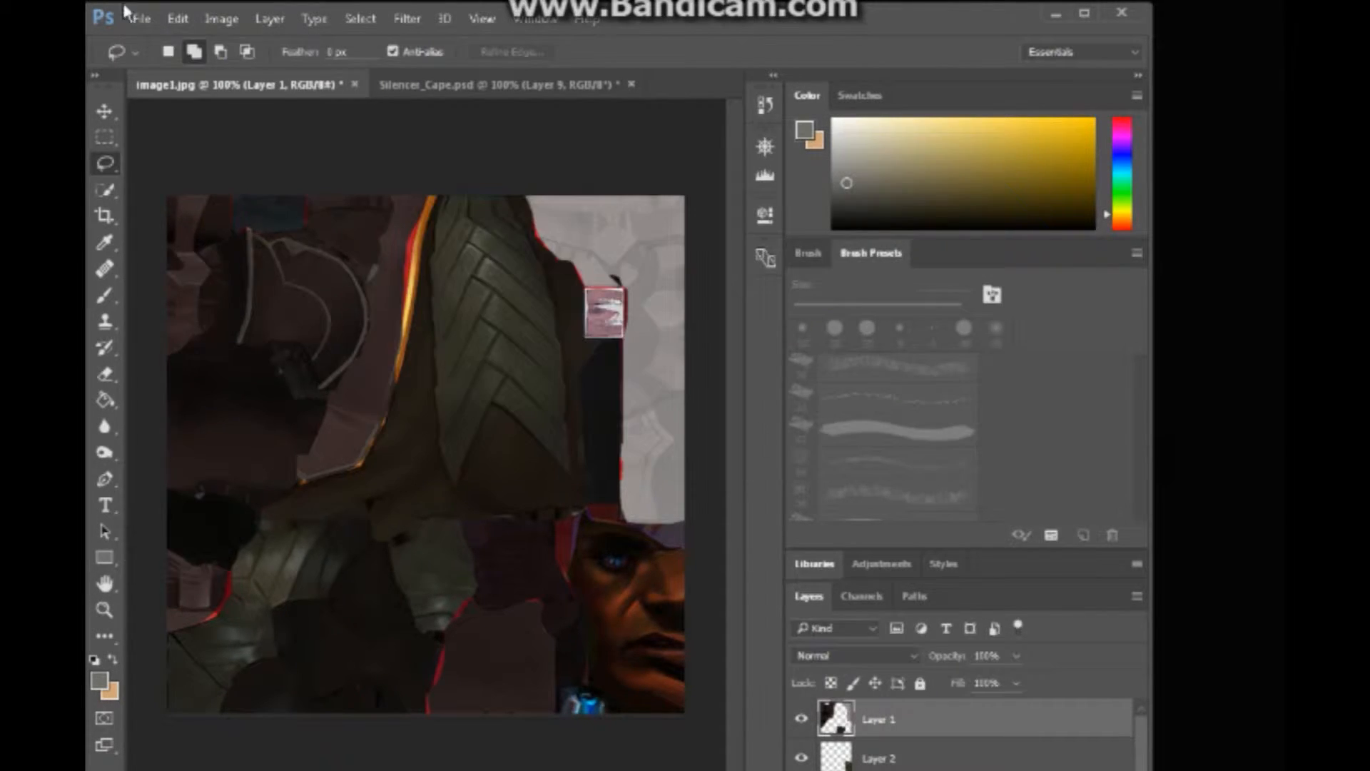
left_click(142, 19)
left_click(193, 232)
left_click(392, 471)
left_click(321, 535)
left_click(252, 445)
key("Return")
left_click(735, 197)
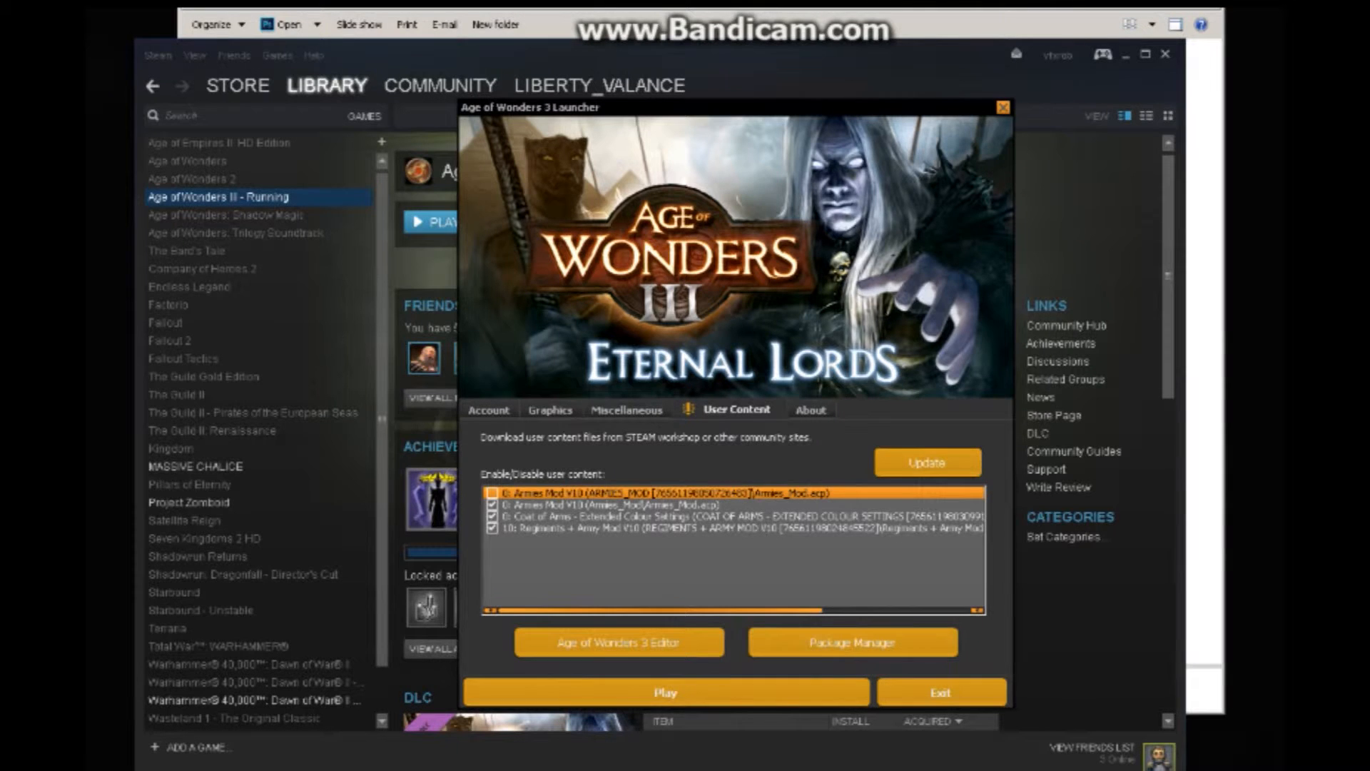
Step: Switch to the Age of Wonders 3 launcher, start the content editor through the Package Manager and create a new library
left_click(857, 646)
left_click(481, 223)
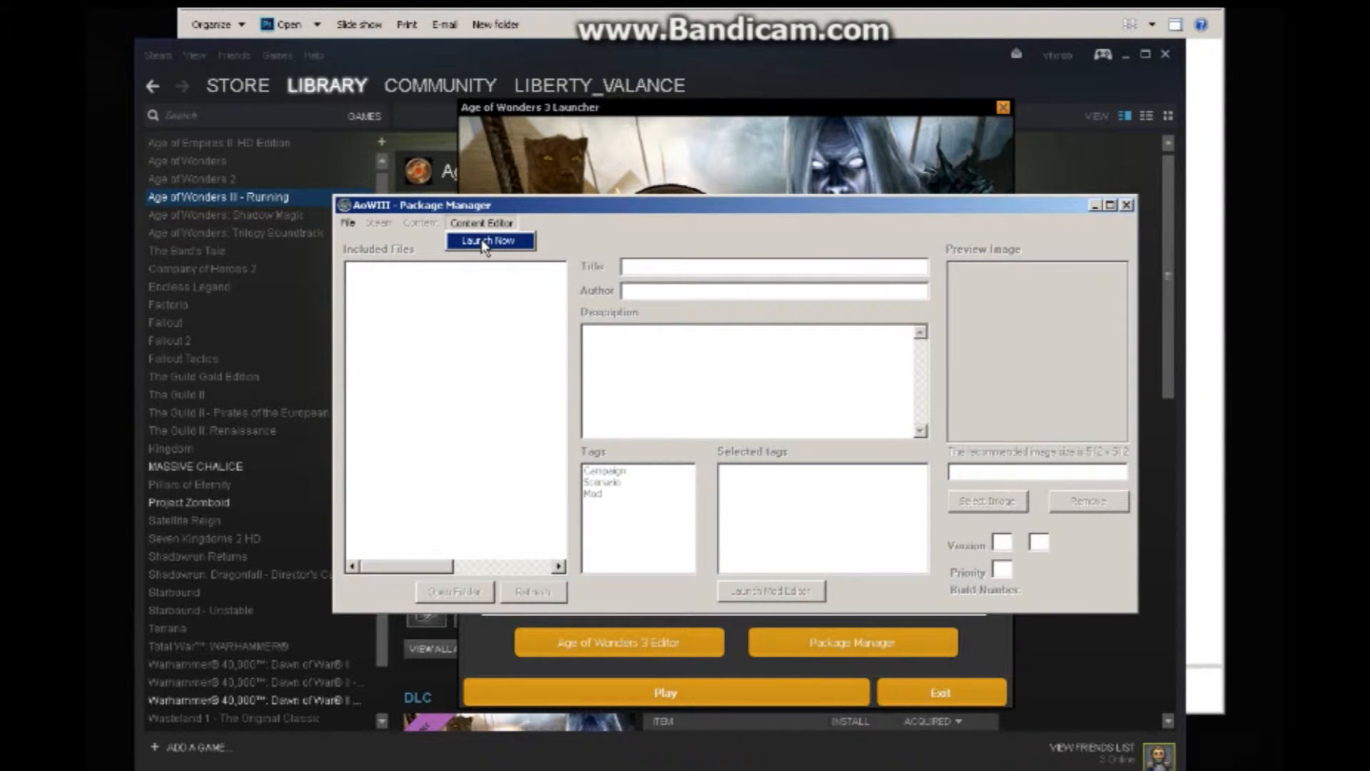
left_click(483, 241)
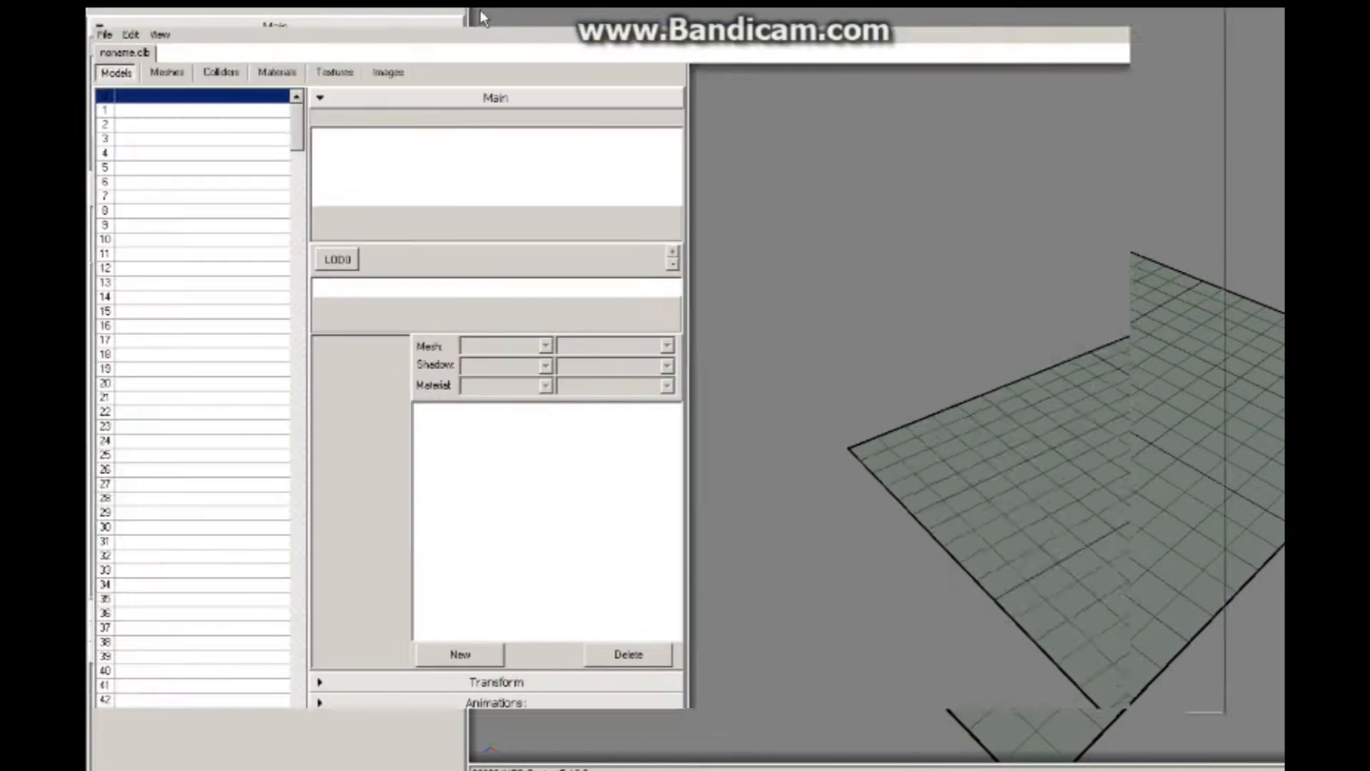
left_click(104, 35)
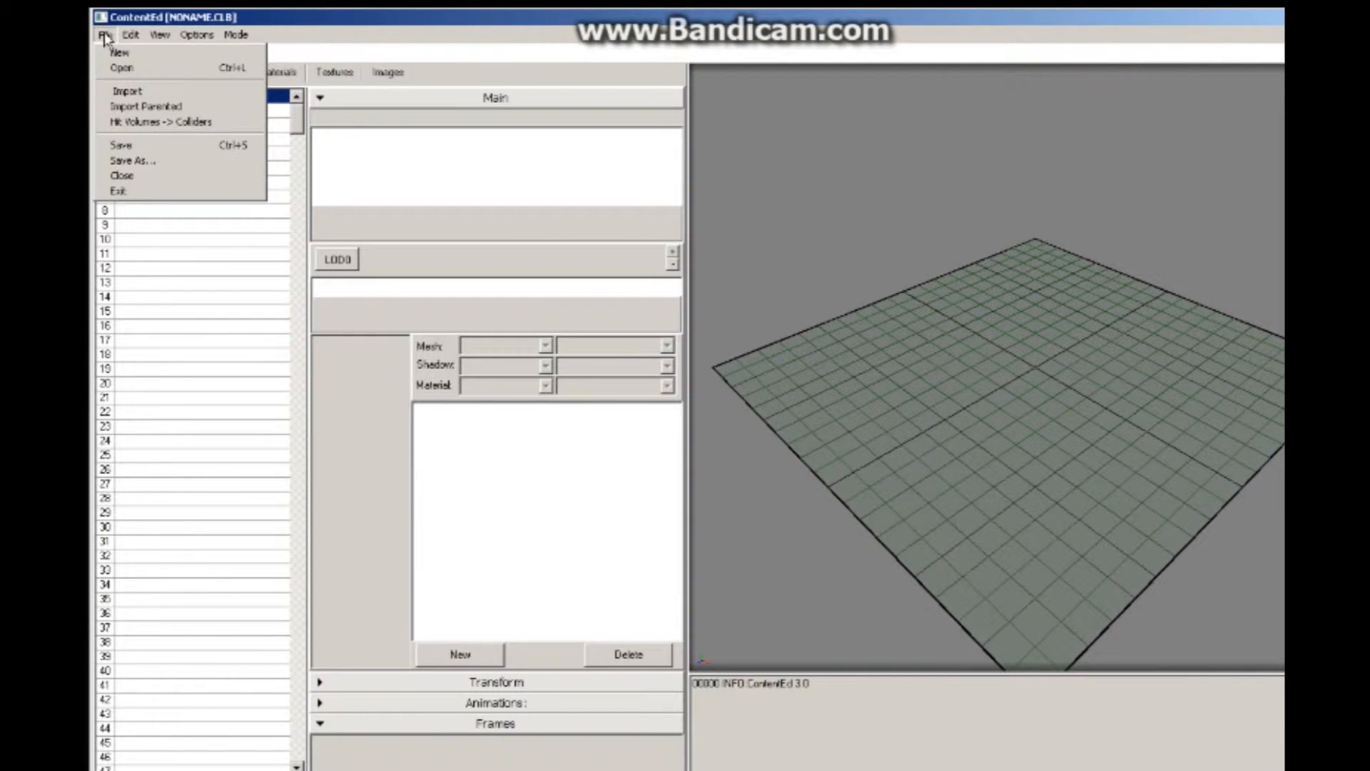
left_click(120, 52)
Step: Import Castein_Cape.dds from the Desktop into texture slot 0 of the new library
left_click(348, 72)
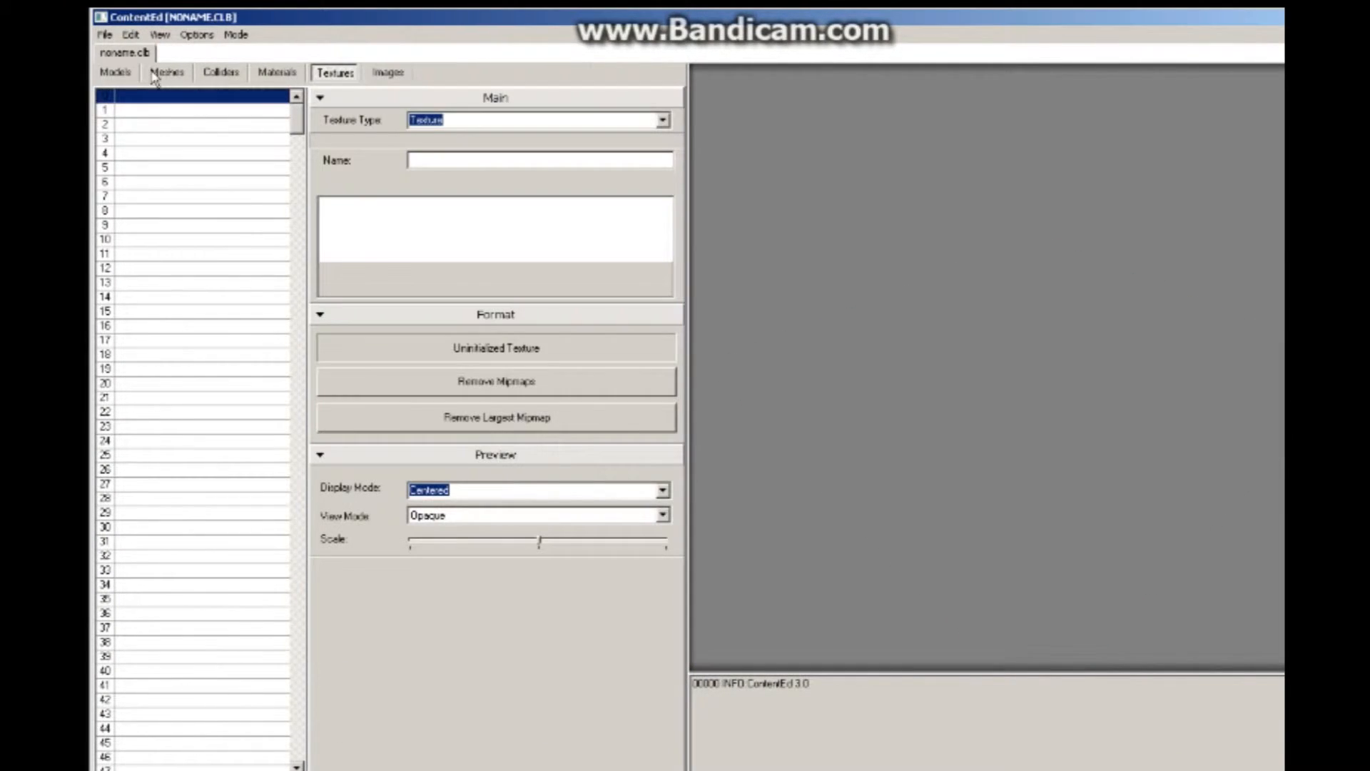
left_click(105, 35)
left_click(117, 89)
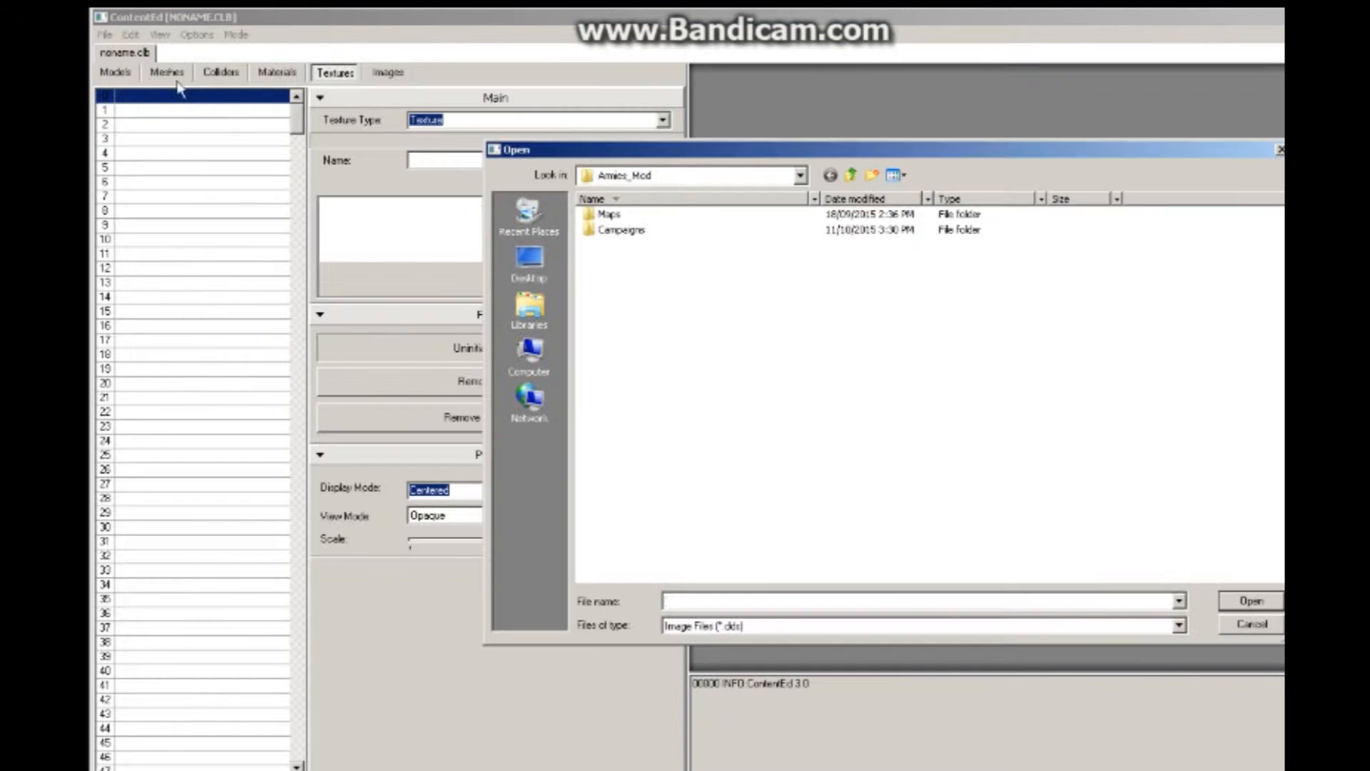
left_click(529, 264)
double_click(632, 313)
Step: Import image1.dds into texture slot 1 and Elven_Castein.dds into texture slot 2
left_click(159, 114)
left_click(105, 35)
left_click(118, 89)
double_click(637, 334)
left_click(171, 130)
left_click(105, 35)
left_click(121, 100)
double_click(638, 326)
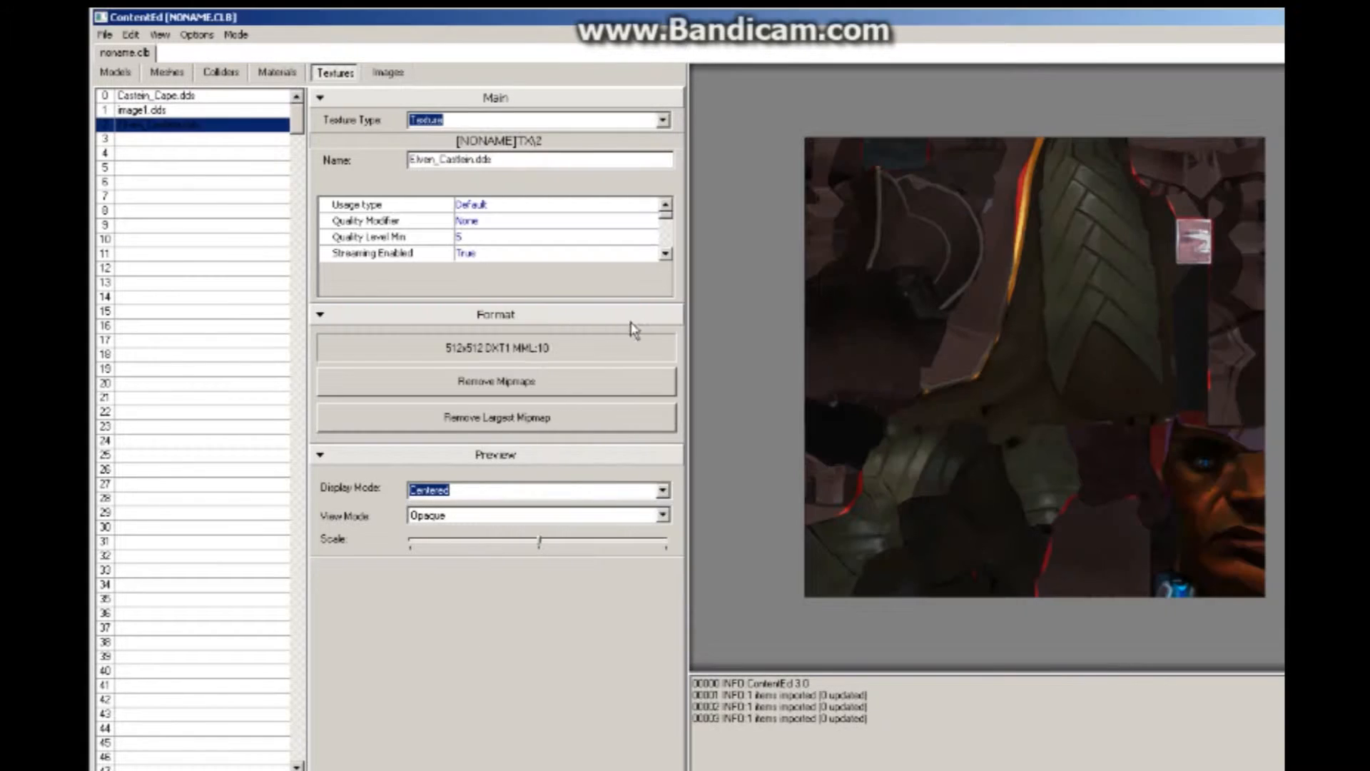
Step: Review the material types available for a new material
left_click(277, 72)
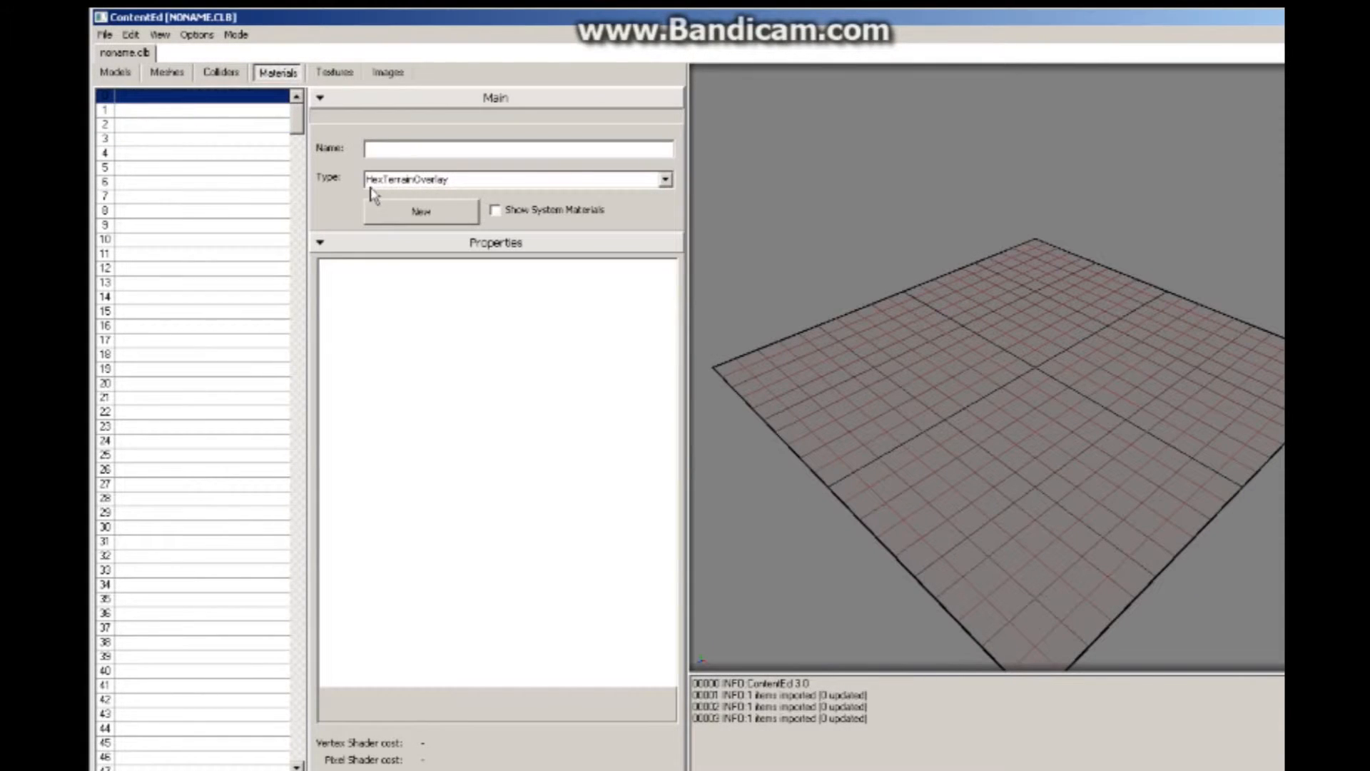
left_click(665, 182)
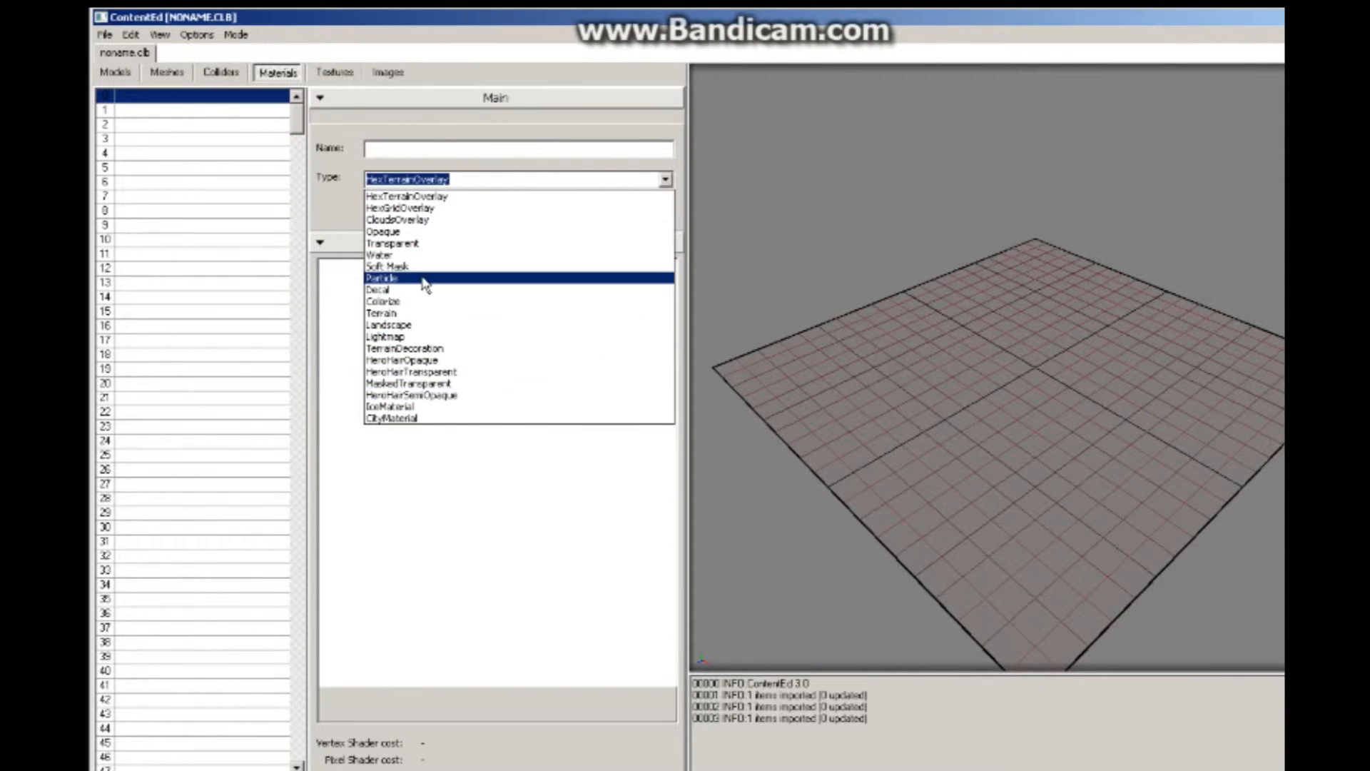
left_click(196, 165)
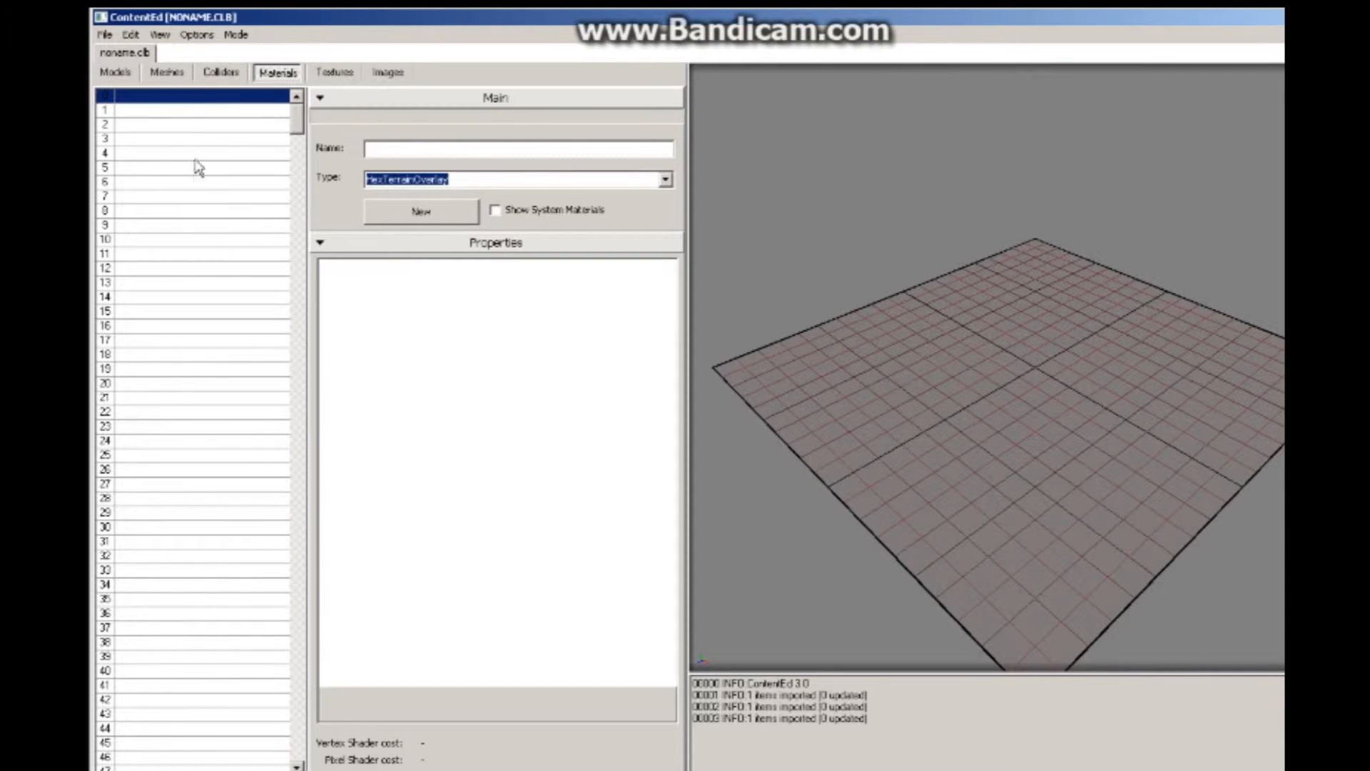
Step: Start adding a required content library and browse to the AoW3 folder Content/Title/Libraries/Characters
left_click(190, 36)
left_click(192, 51)
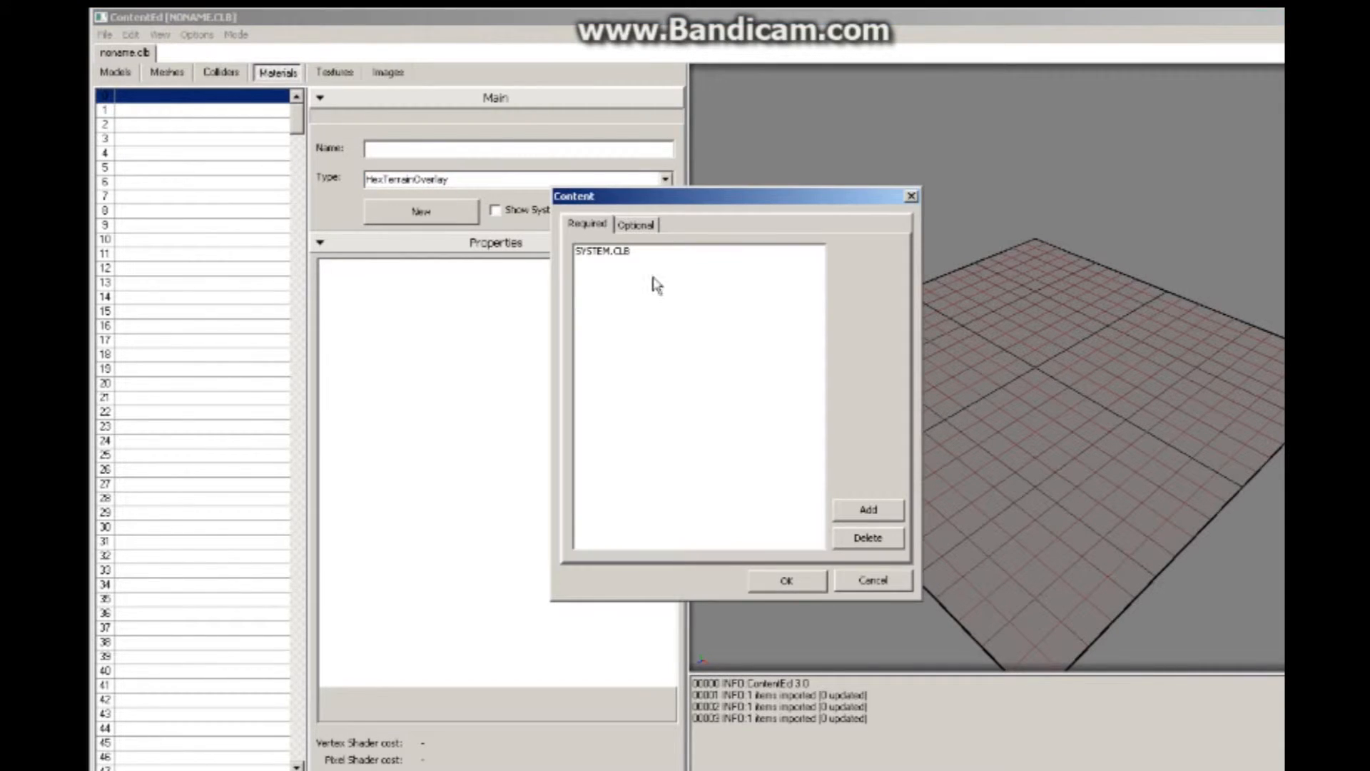
left_click(858, 511)
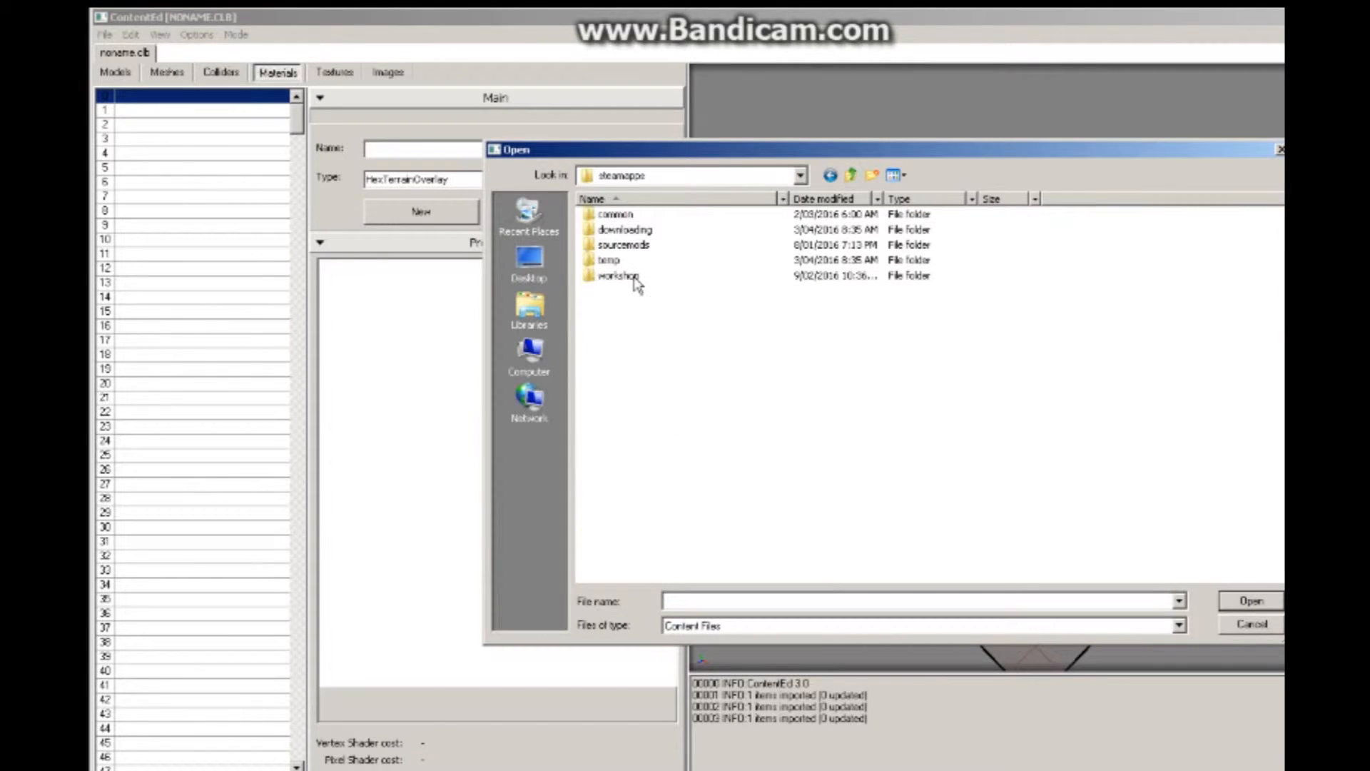
double_click(627, 216)
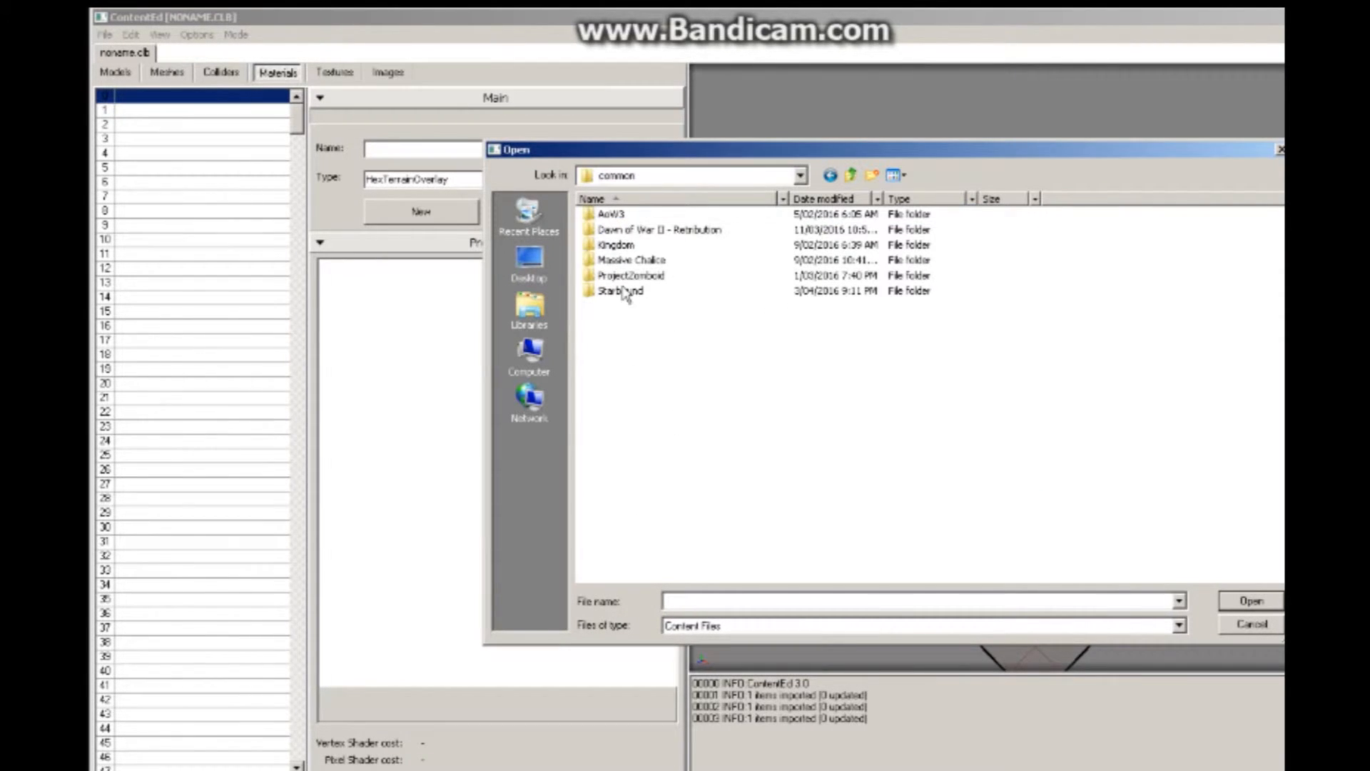
double_click(620, 214)
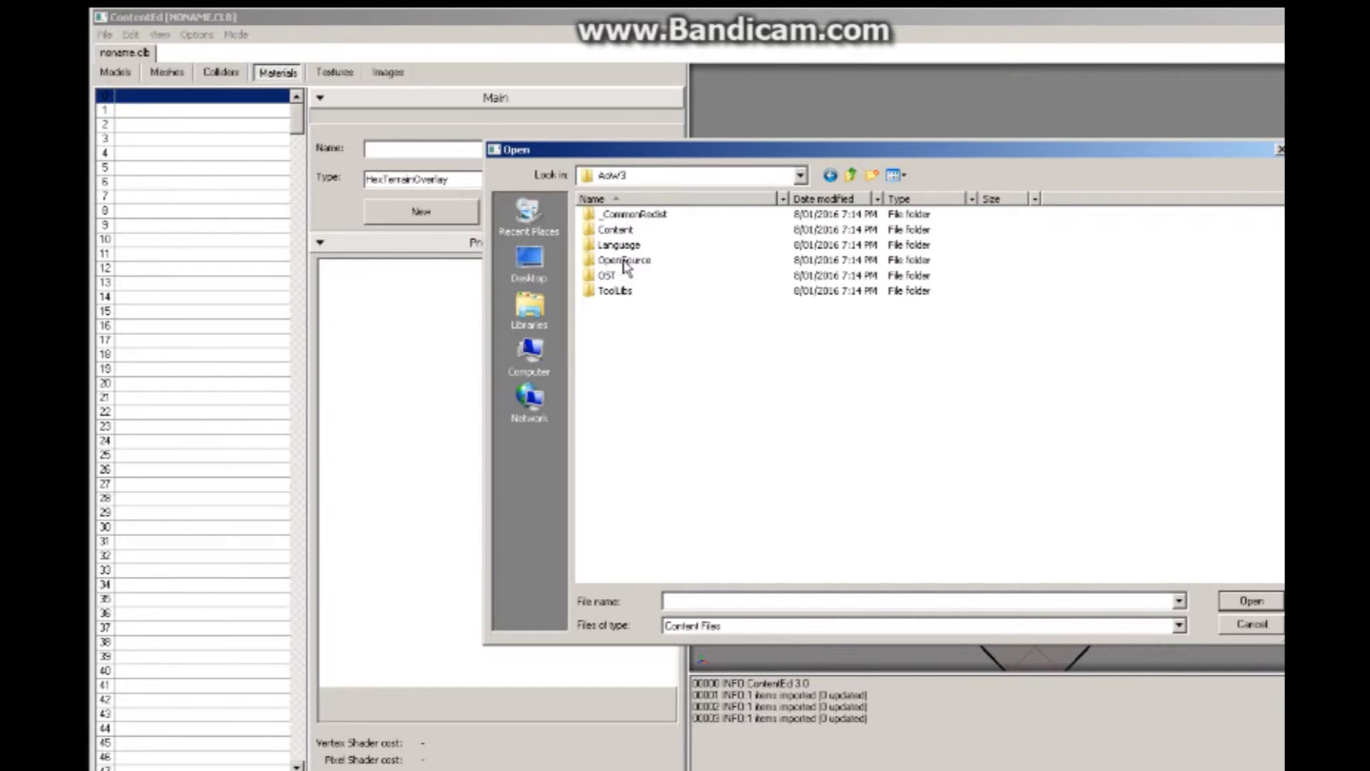
double_click(624, 230)
double_click(615, 293)
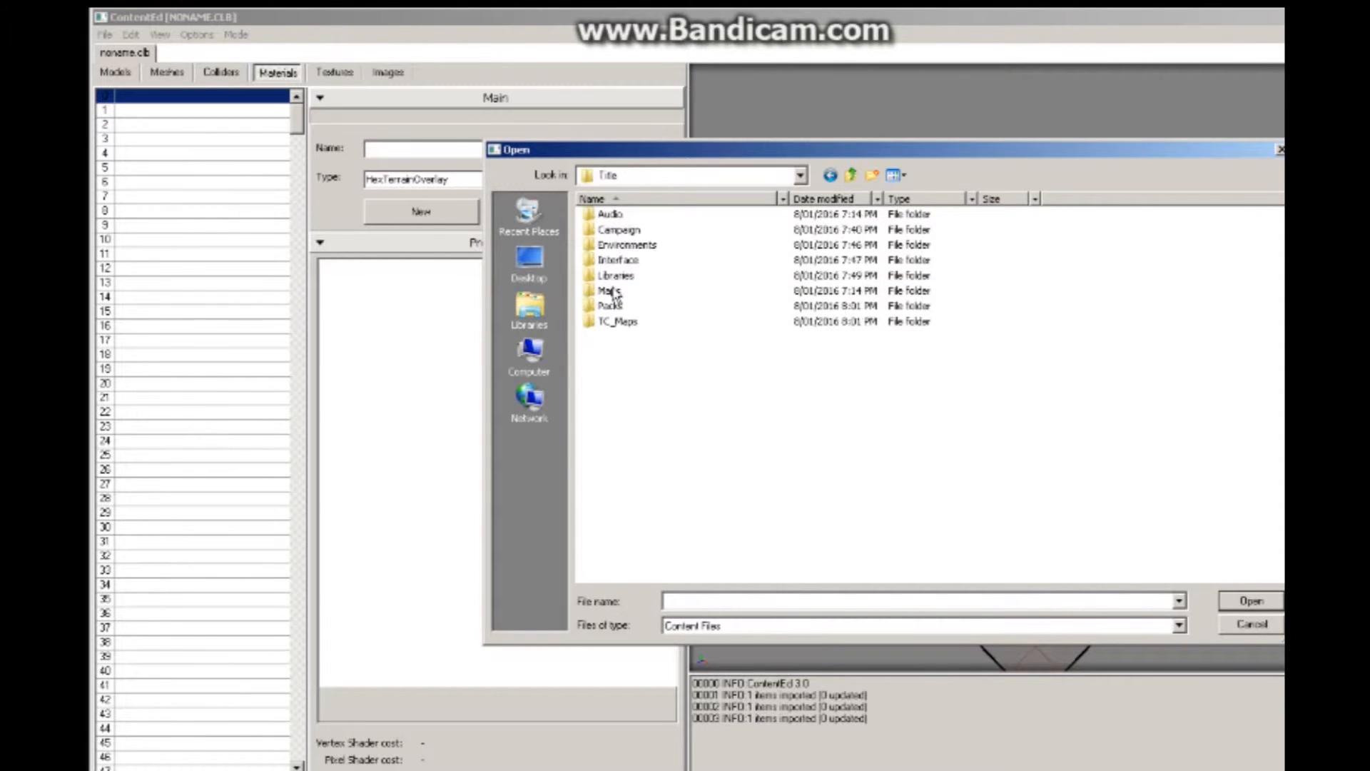
double_click(618, 276)
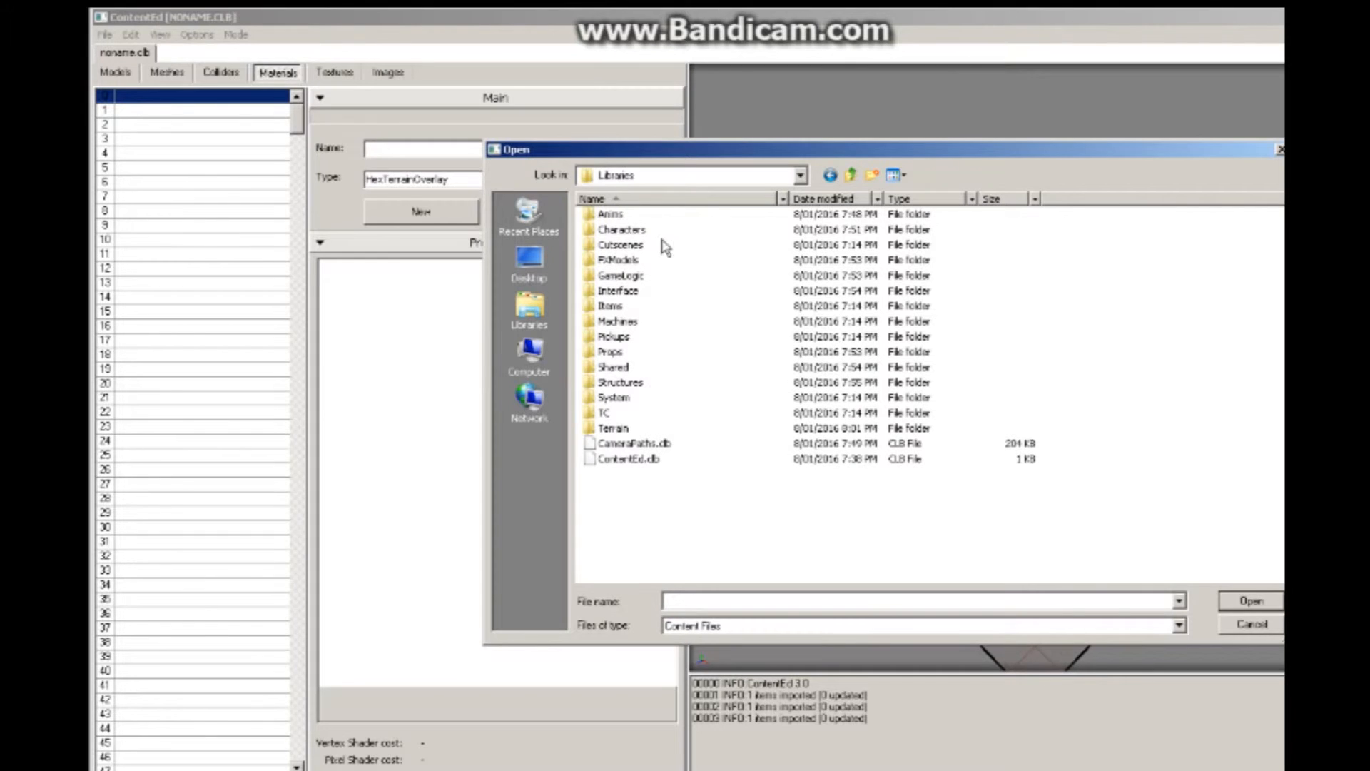
double_click(639, 230)
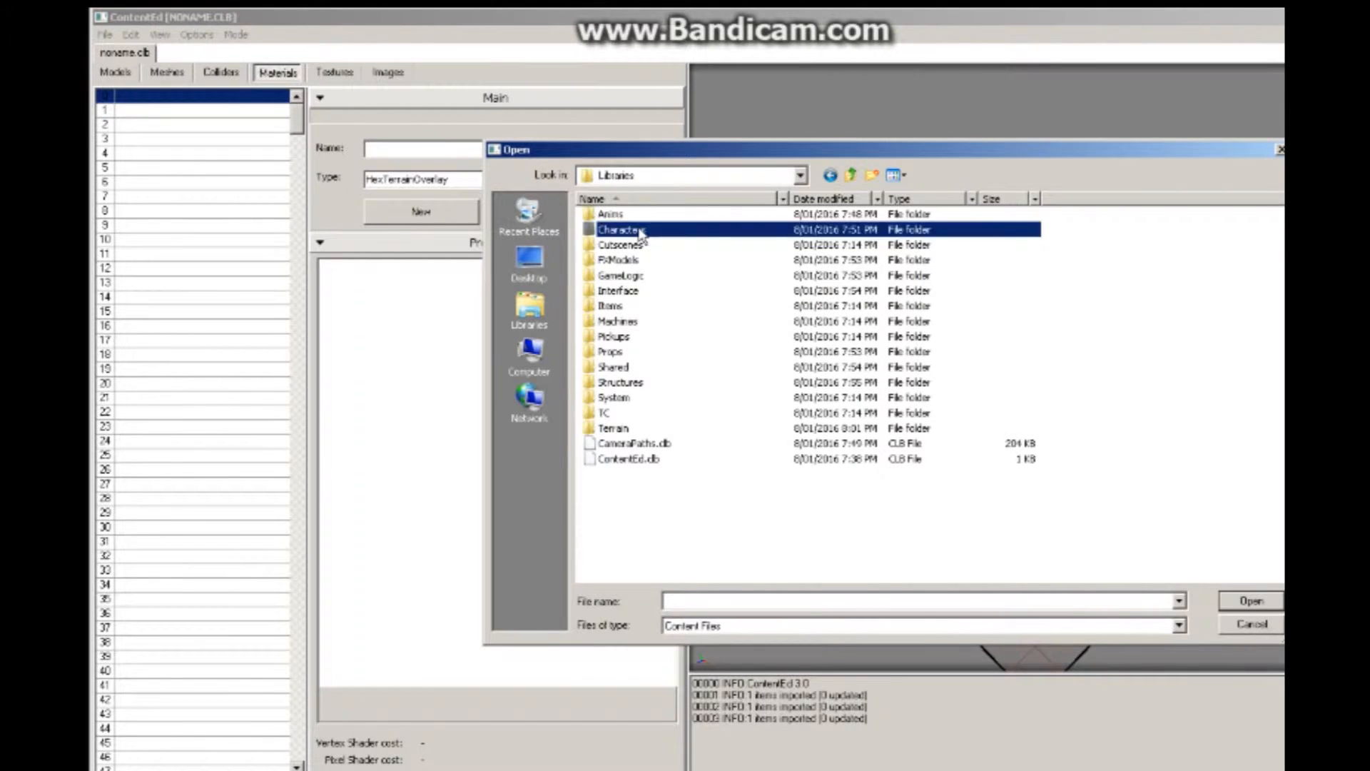
Step: Add Skin_Elves.clb as required content for the library and confirm the content list
scroll(689, 383, "down", 9)
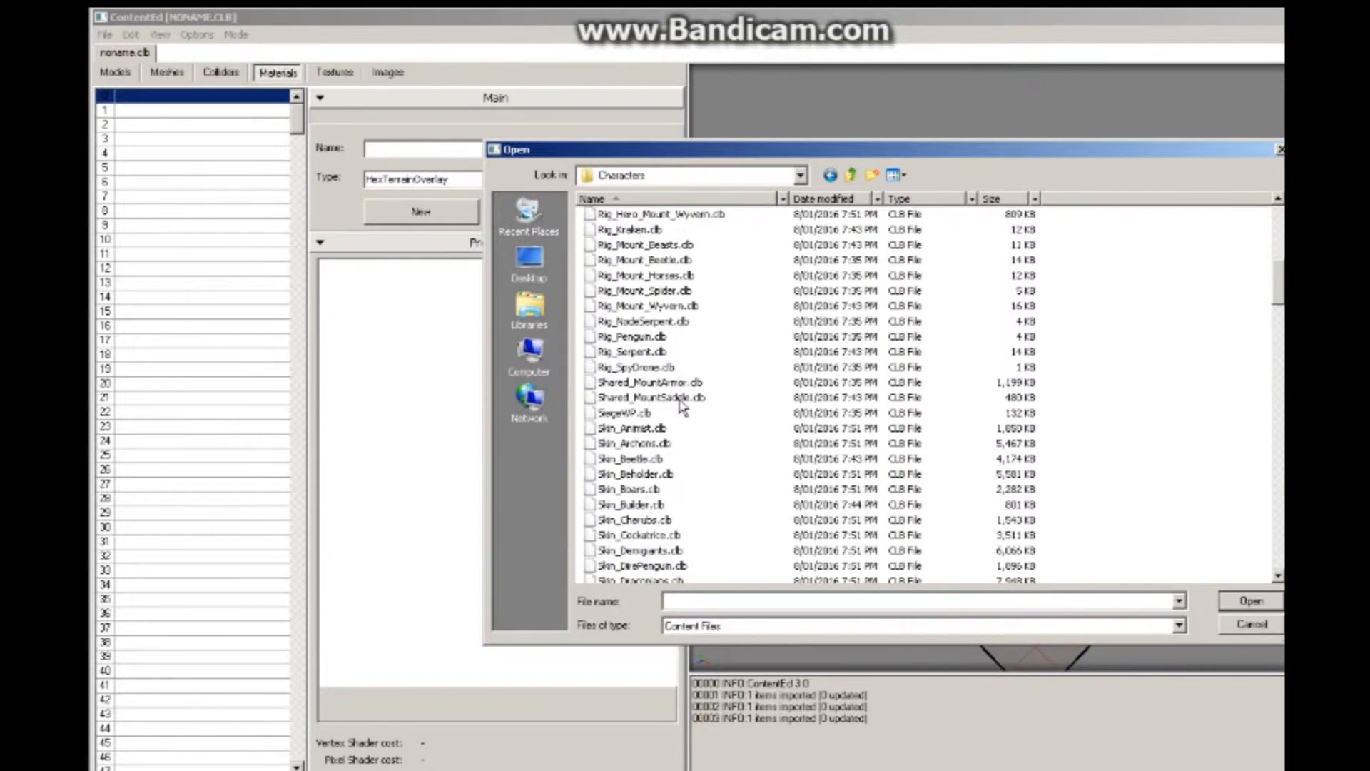
scroll(682, 405, "down", 2)
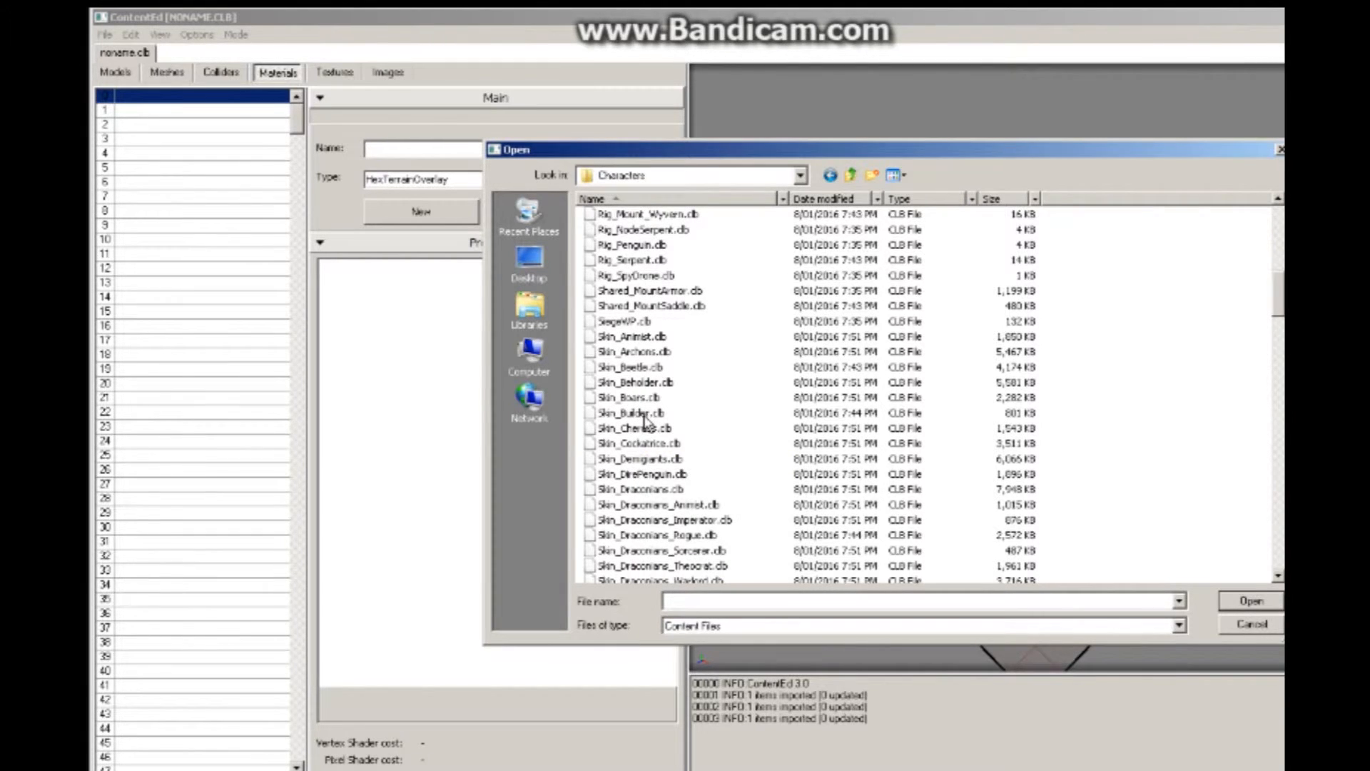
scroll(646, 421, "down", 7)
double_click(638, 457)
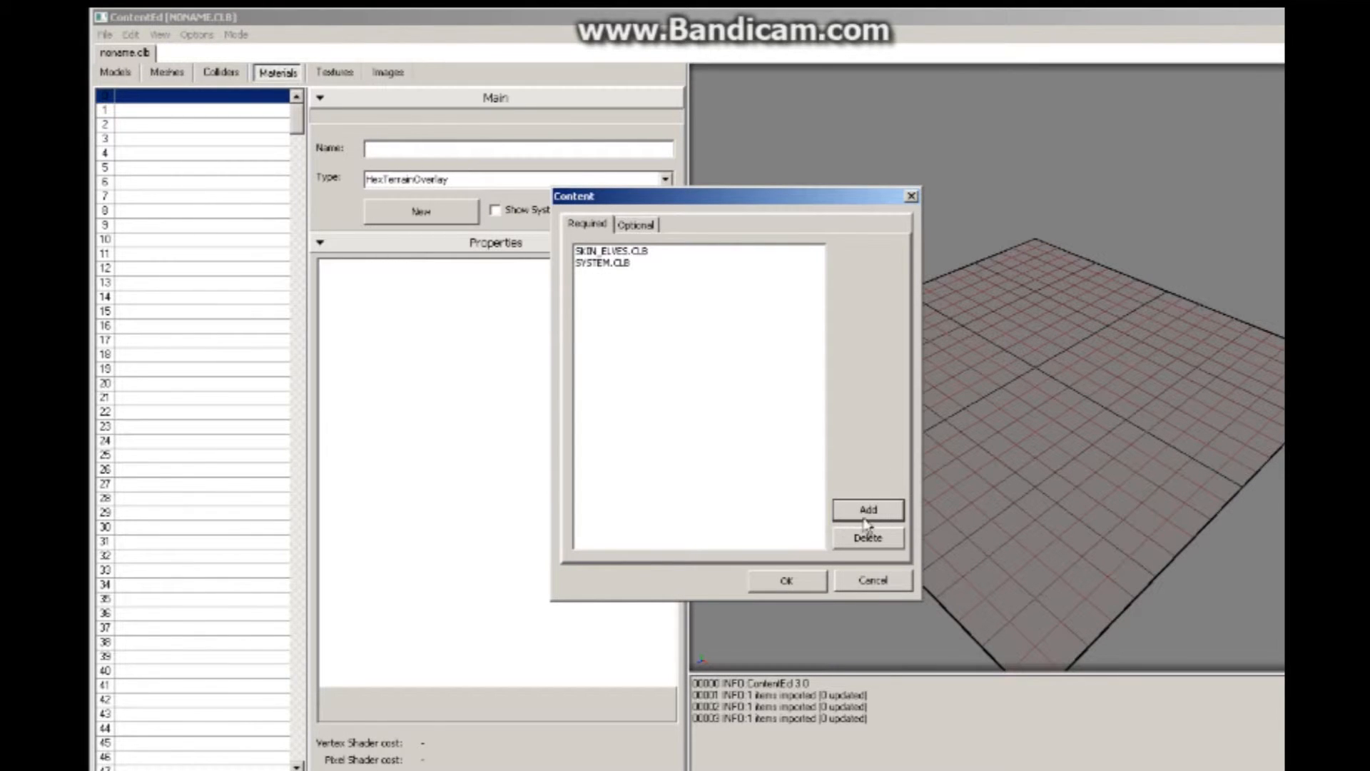
left_click(788, 580)
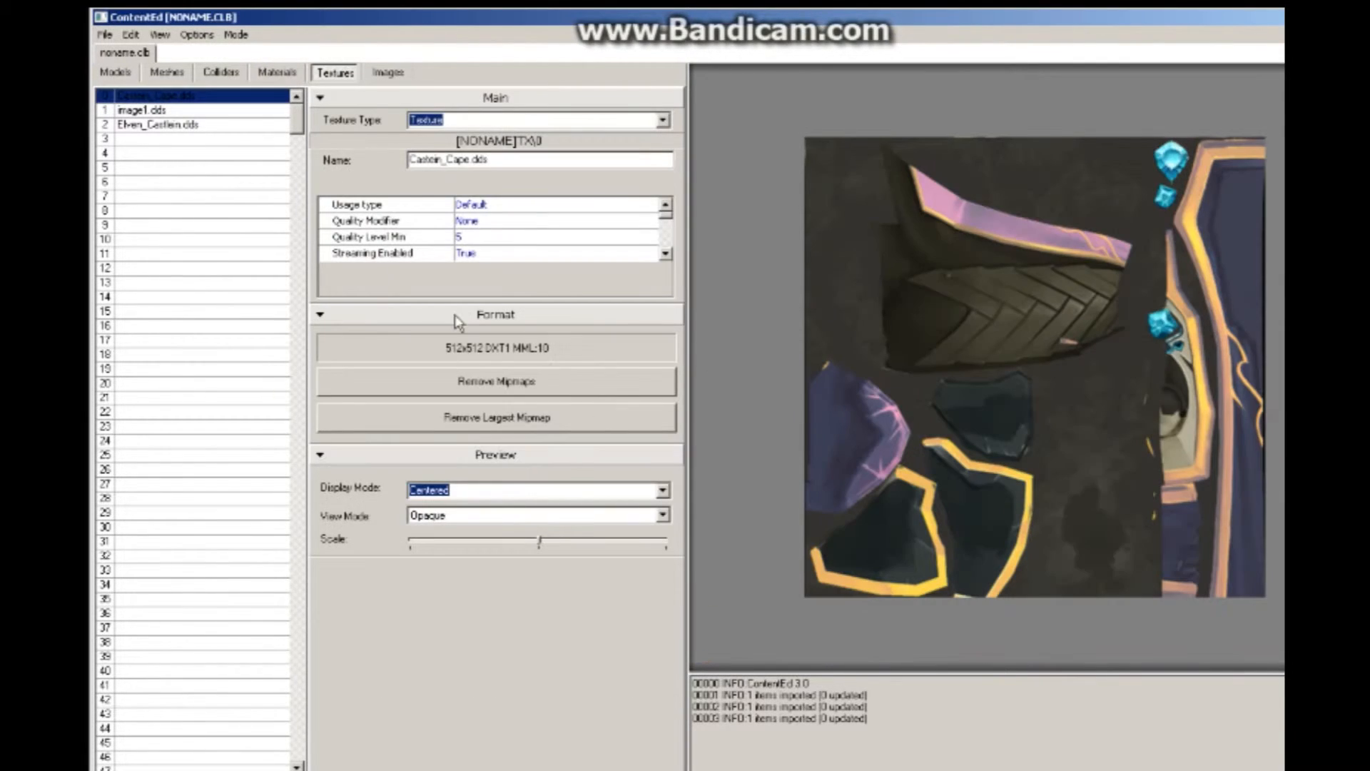
Step: Create two new Colorize materials in material slots 0 and 1
left_click(277, 73)
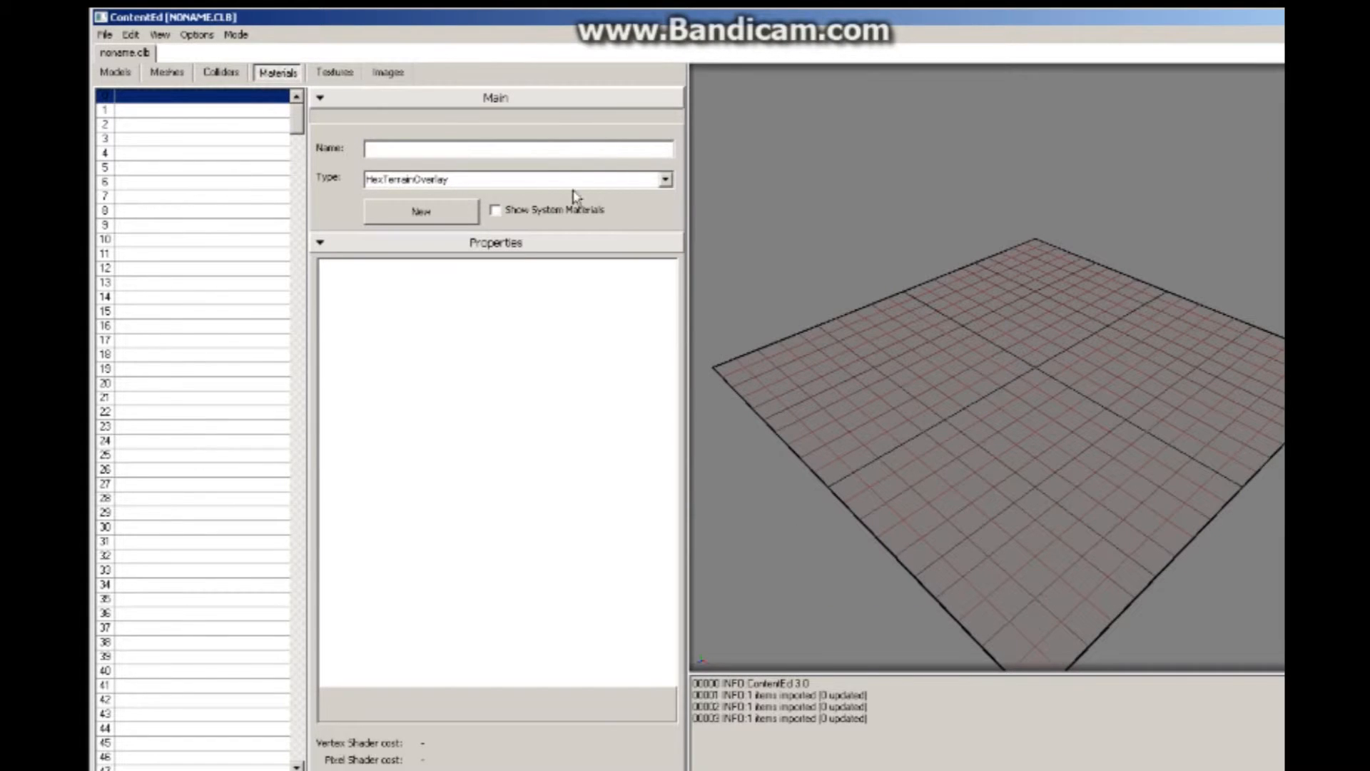
left_click(664, 180)
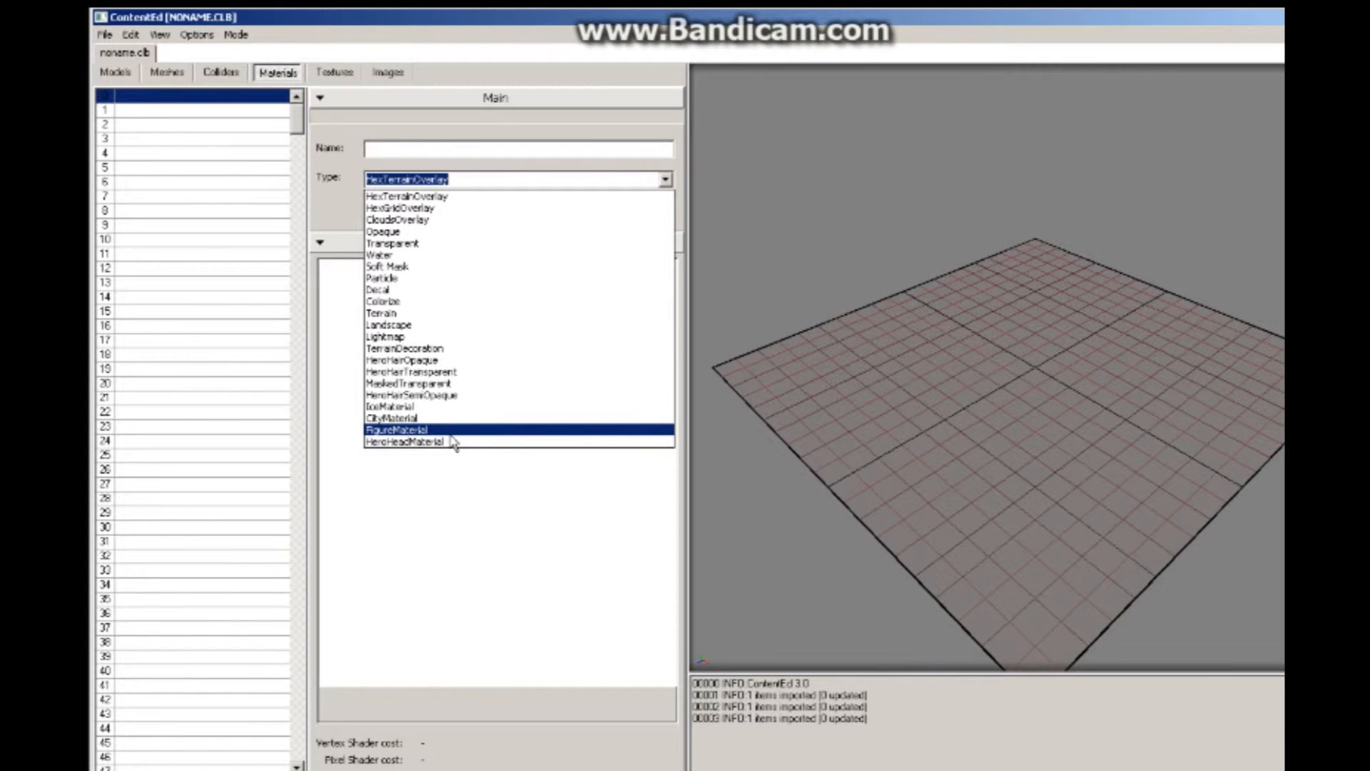
left_click(451, 301)
left_click(436, 214)
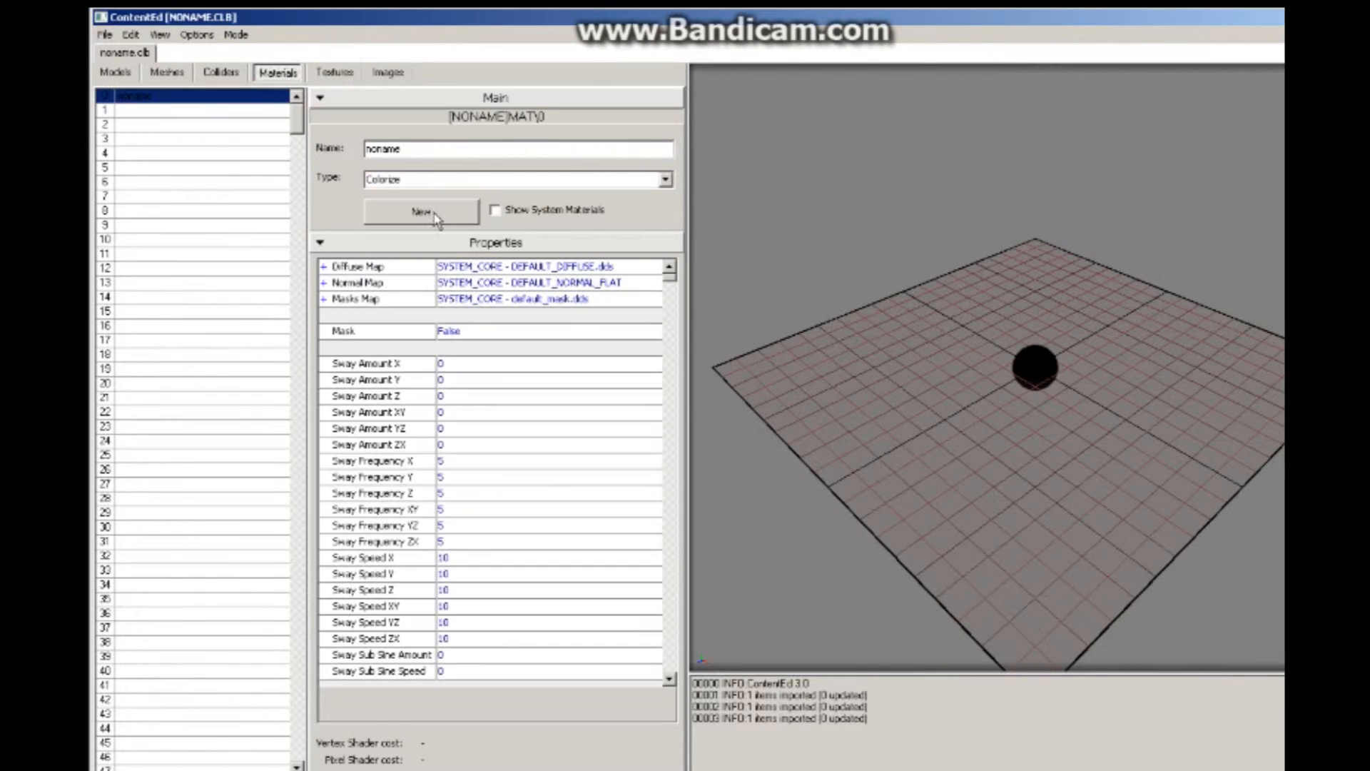
left_click(202, 112)
left_click(410, 214)
left_click(161, 125)
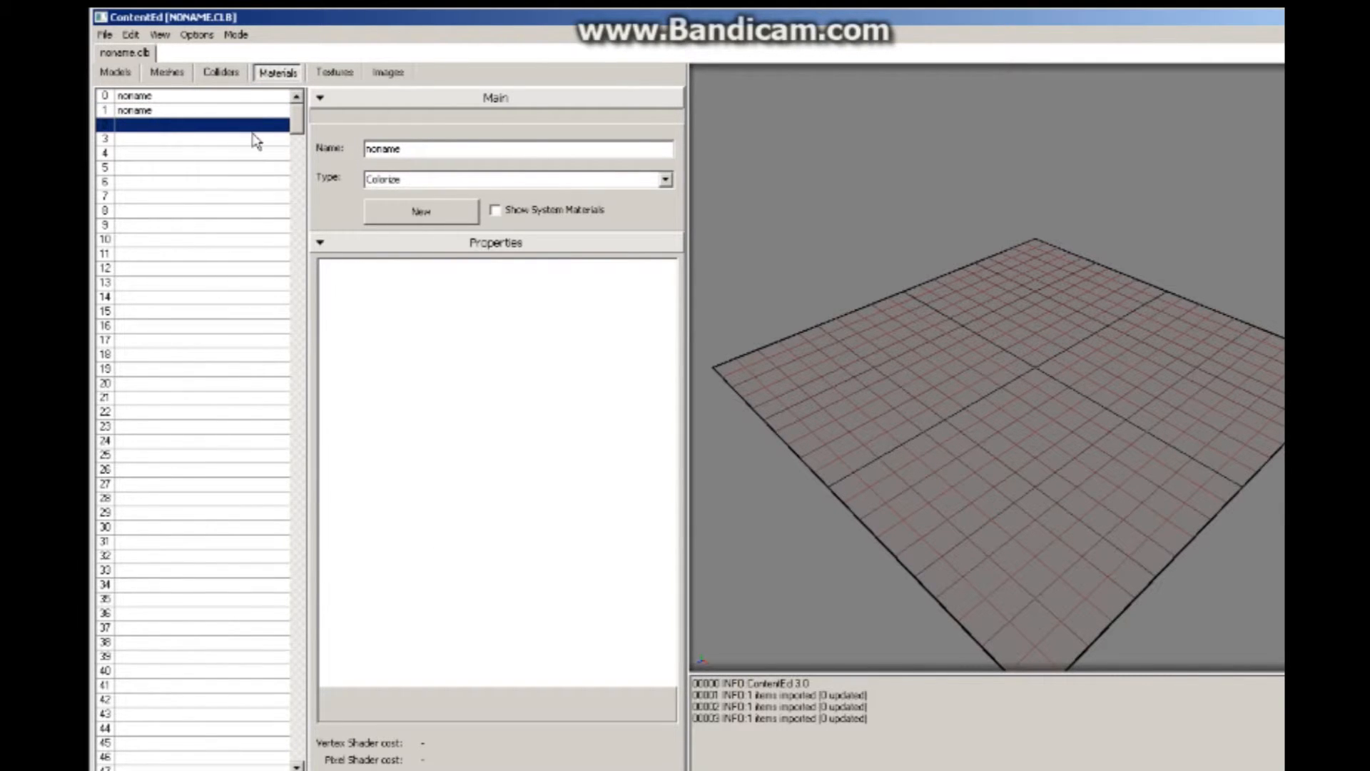
Step: Set the Diffuse Map library of the material in slot 0 to NONAME, using the Castein_Cape.dds texture
left_click(176, 97)
left_click(269, 127)
left_click(178, 97)
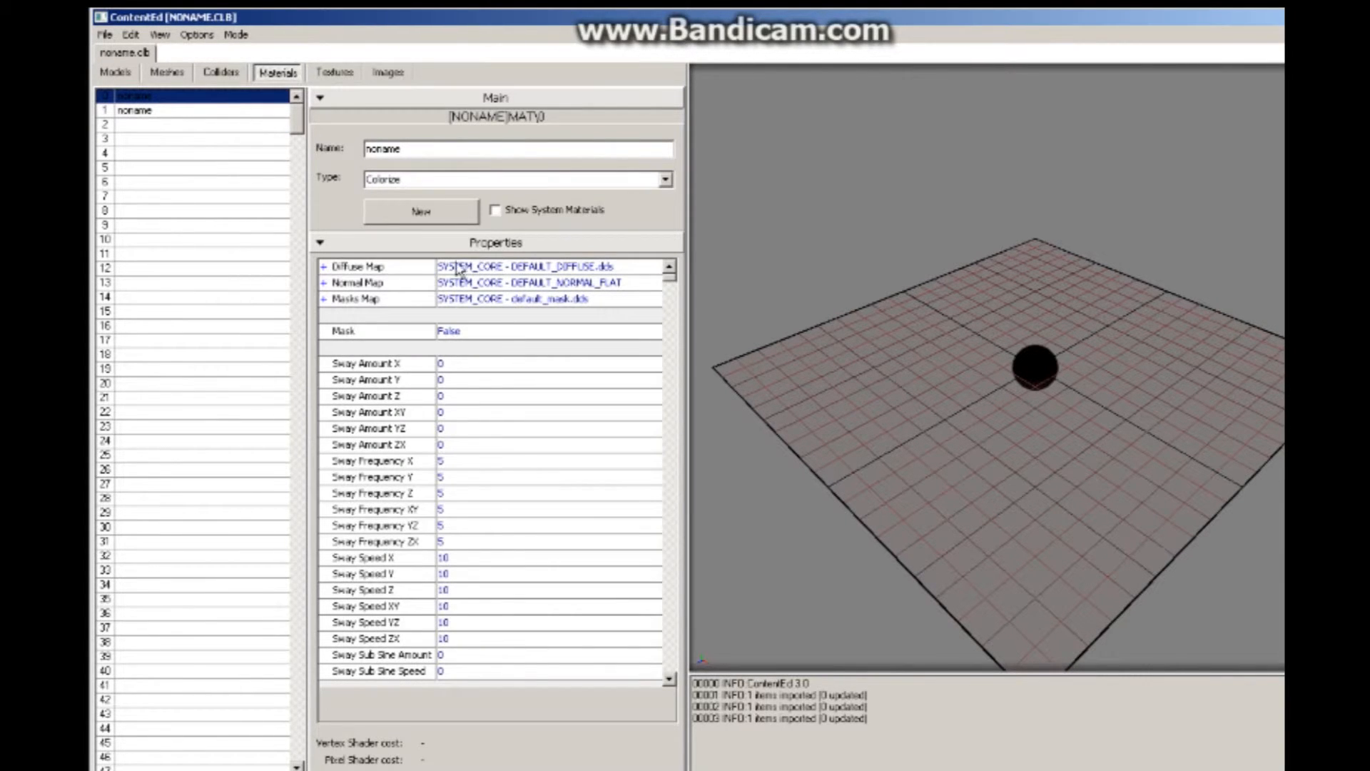
left_click(324, 267)
left_click(525, 299)
left_click(558, 299)
left_click(551, 286)
left_click(560, 283)
left_click(573, 282)
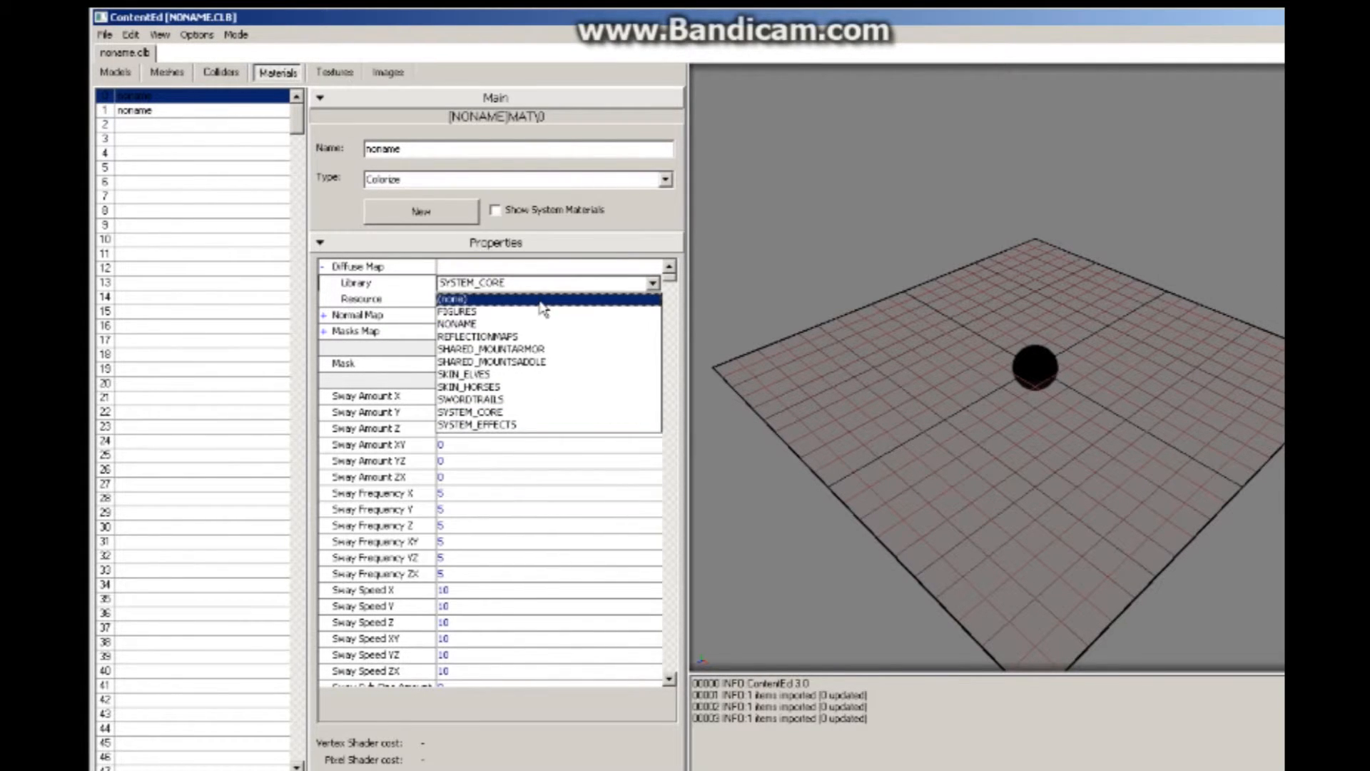
left_click(528, 324)
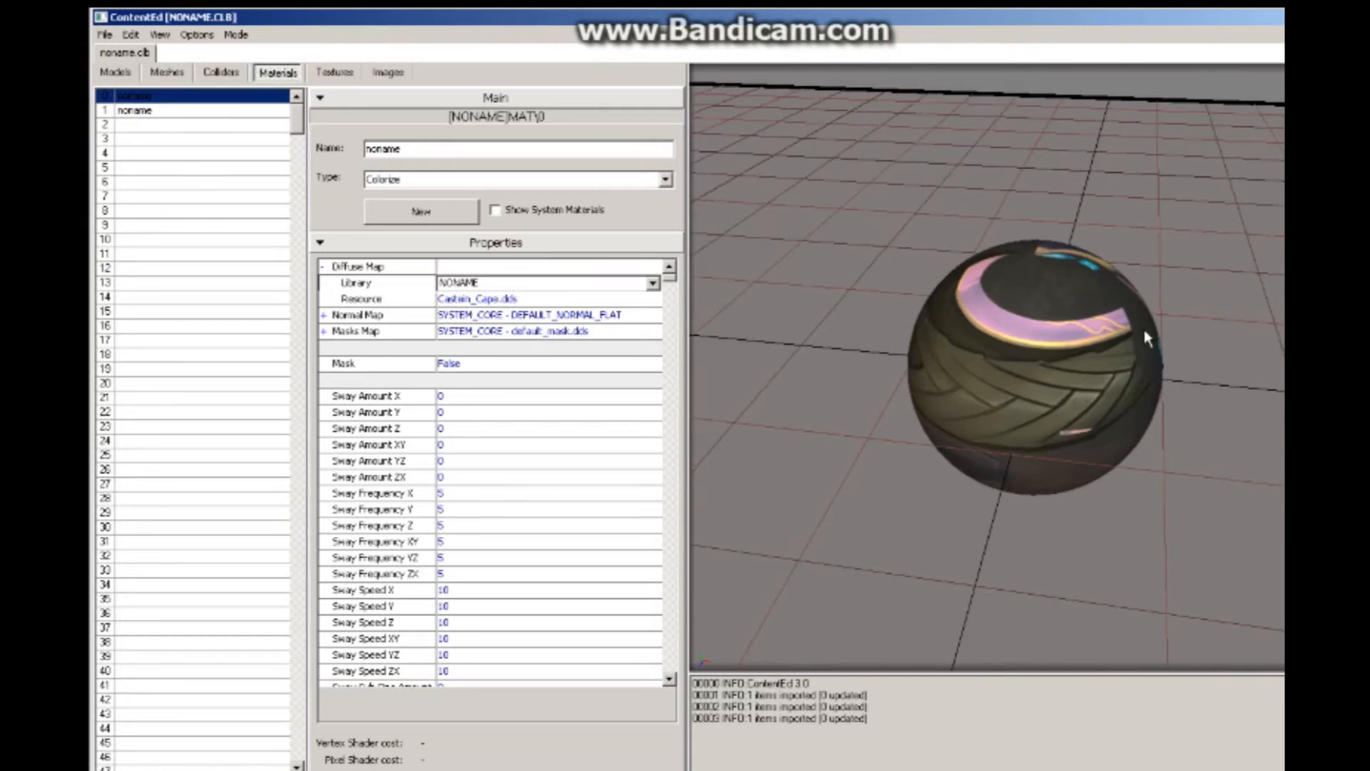
Step: Set the Diffuse Map library of the material in slot 1 to NONAME, using the image1.dds texture
left_click(161, 112)
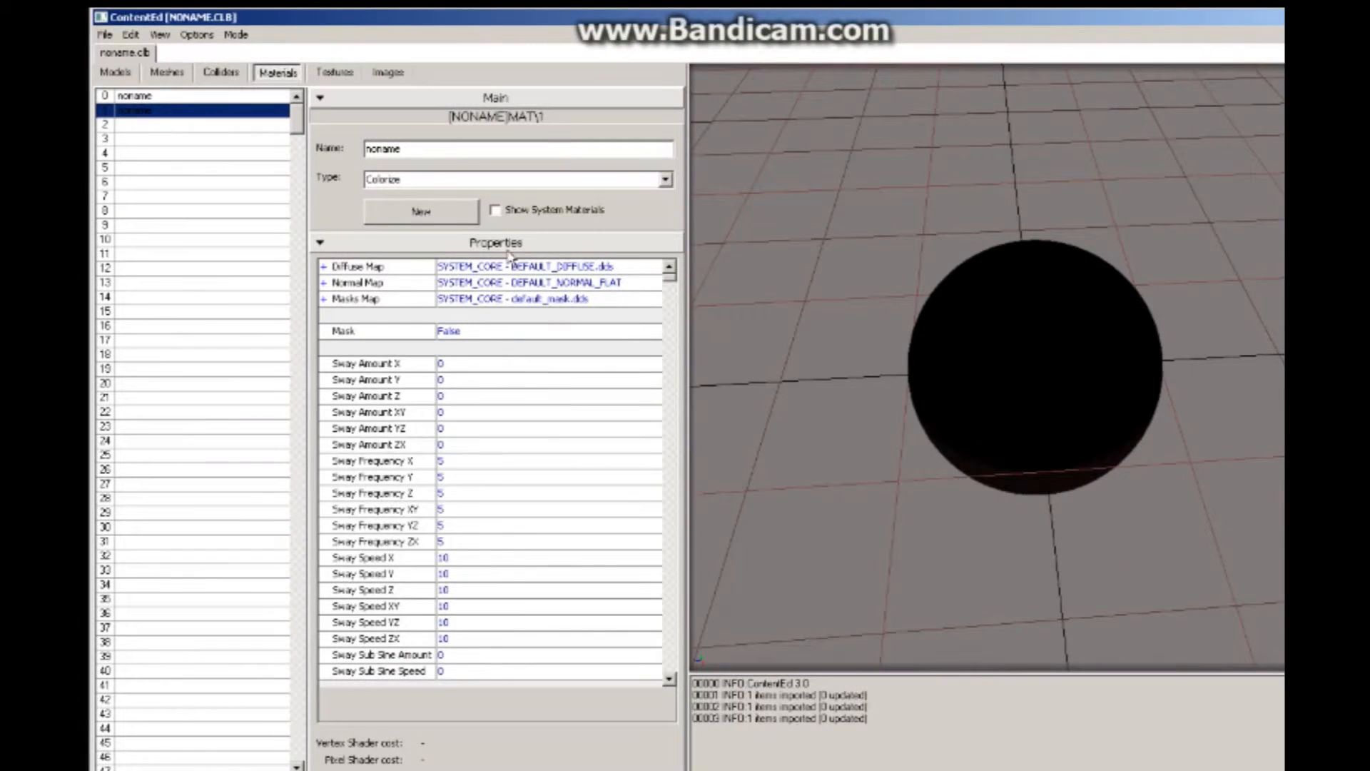
left_click(323, 267)
left_click(508, 284)
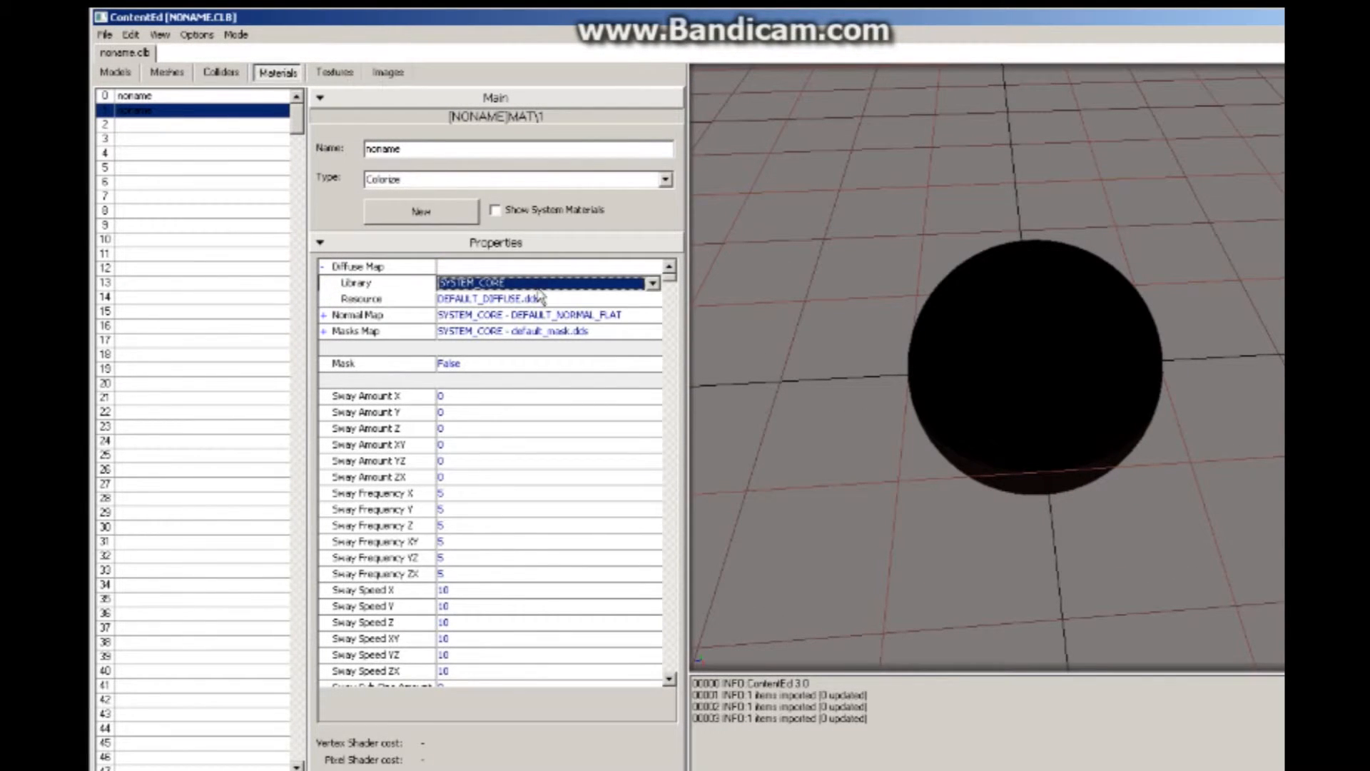
left_click(537, 288)
left_click(511, 321)
left_click(556, 300)
left_click(439, 300)
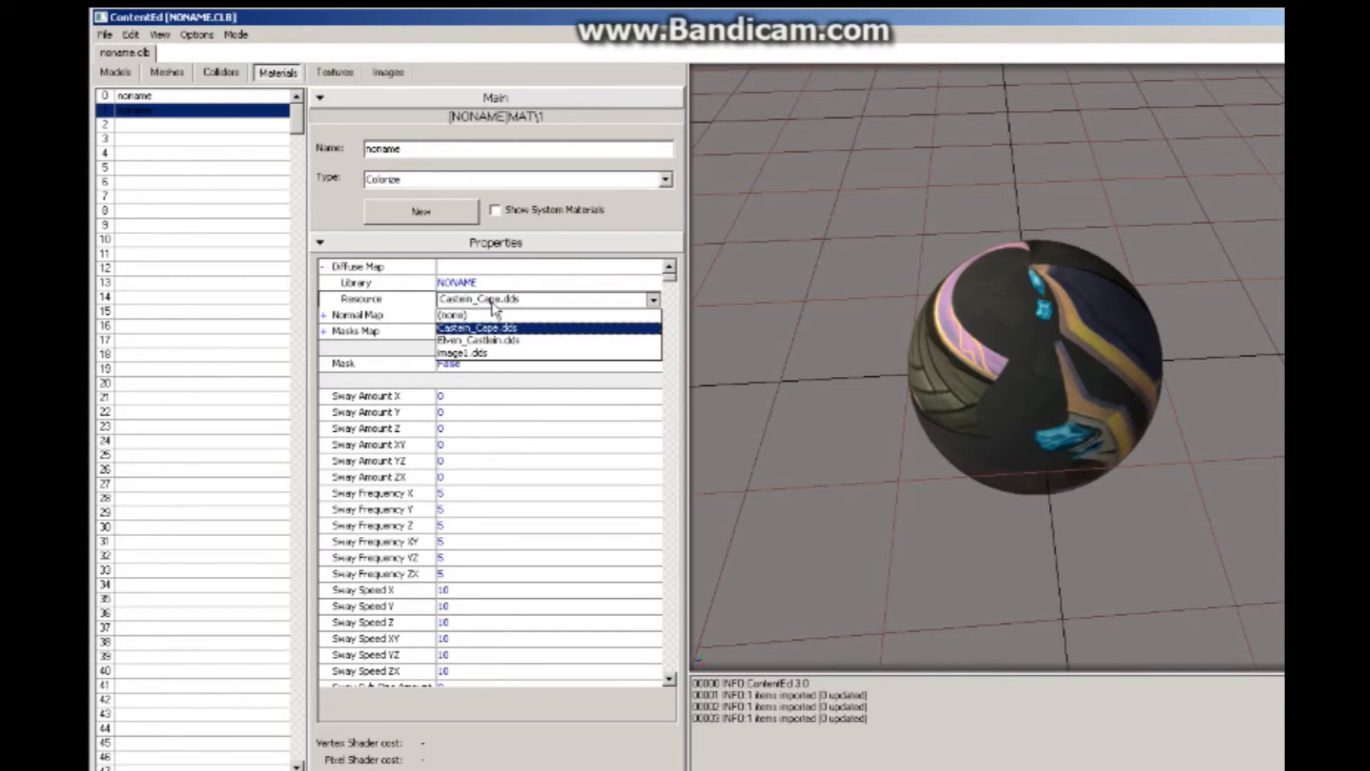
left_click(471, 357)
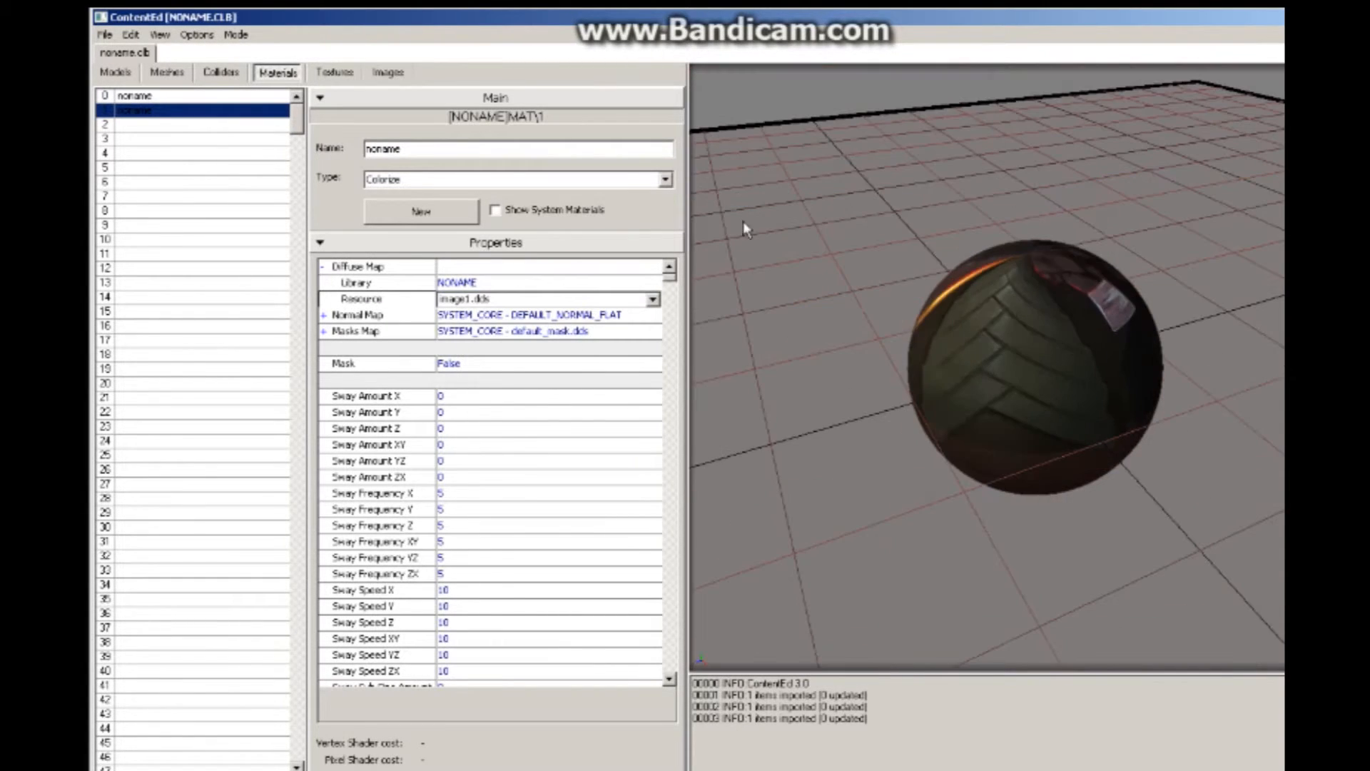
Step: Import the silencer model's 3D object file (.dae) from the Desktop into model slot 0
left_click(115, 72)
left_click(167, 72)
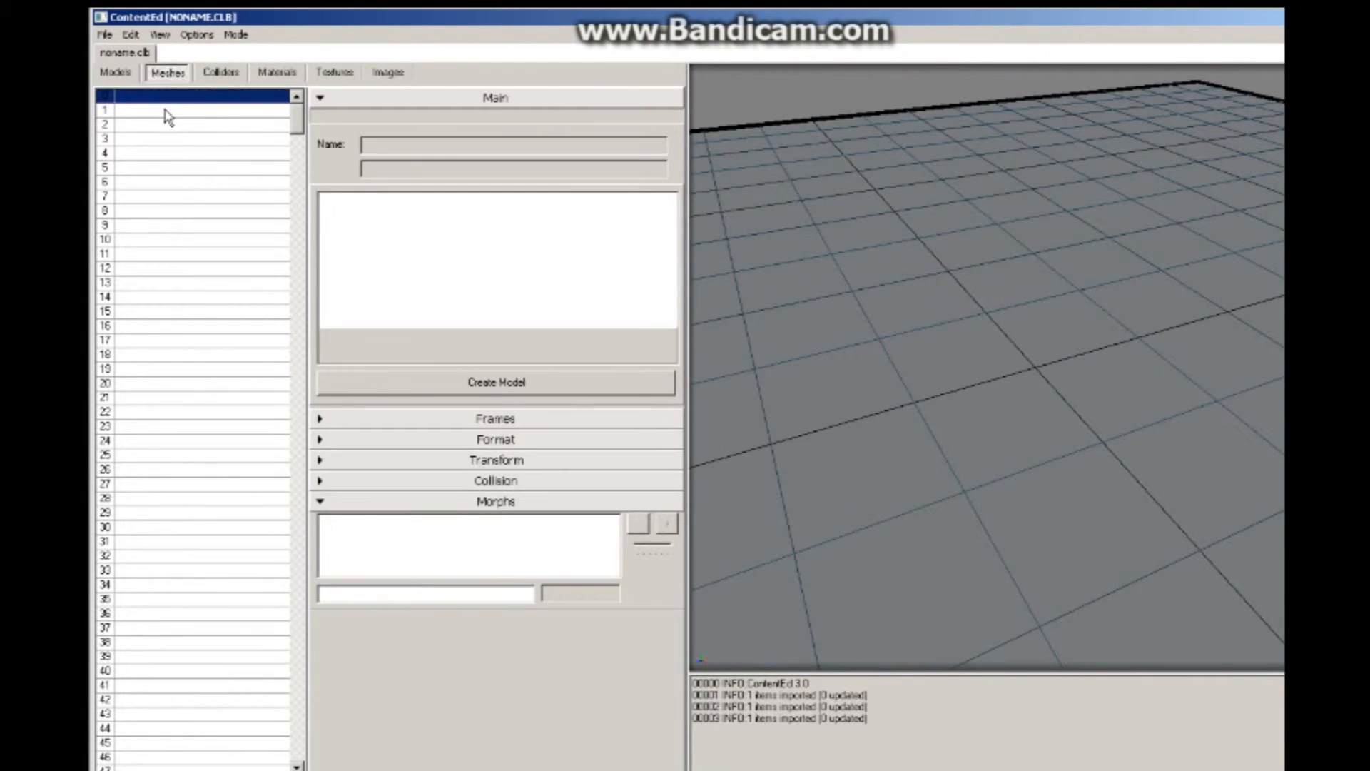
left_click(118, 74)
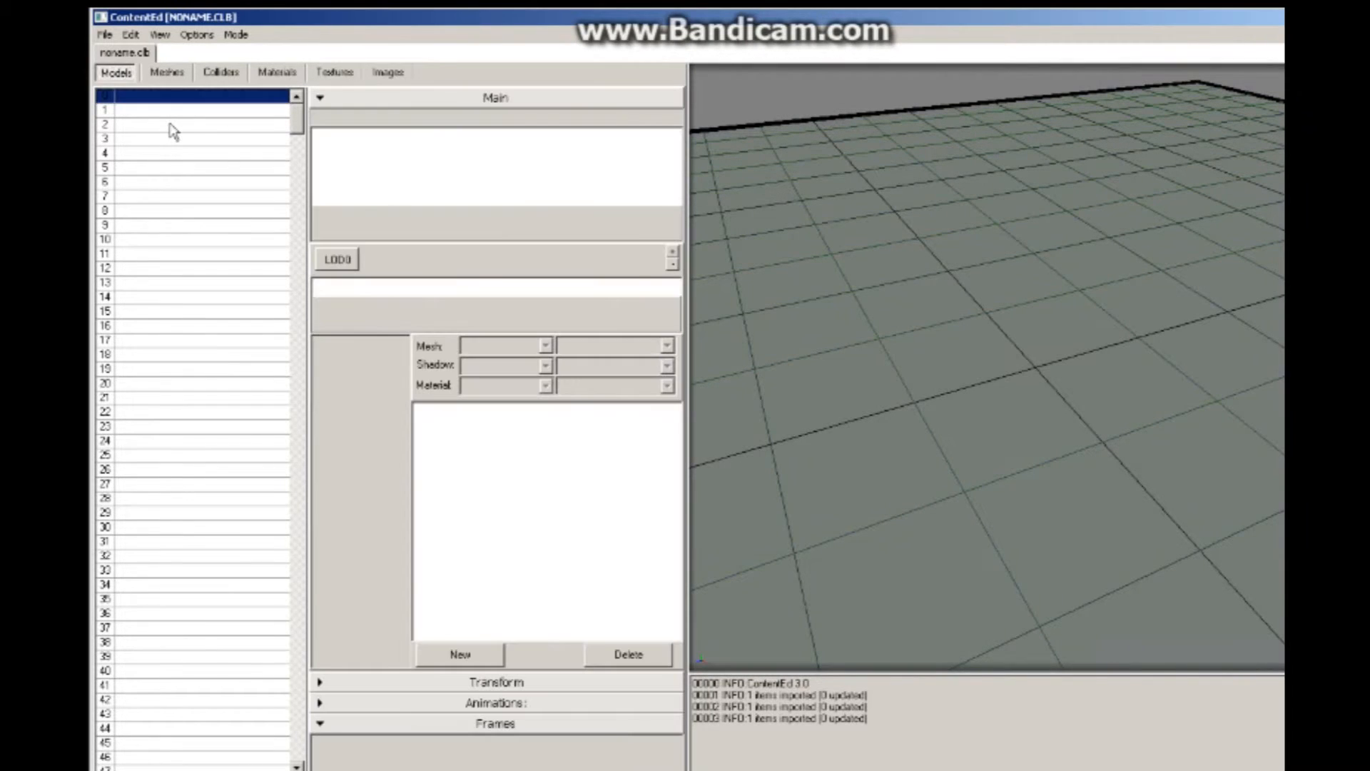
left_click(104, 34)
left_click(118, 90)
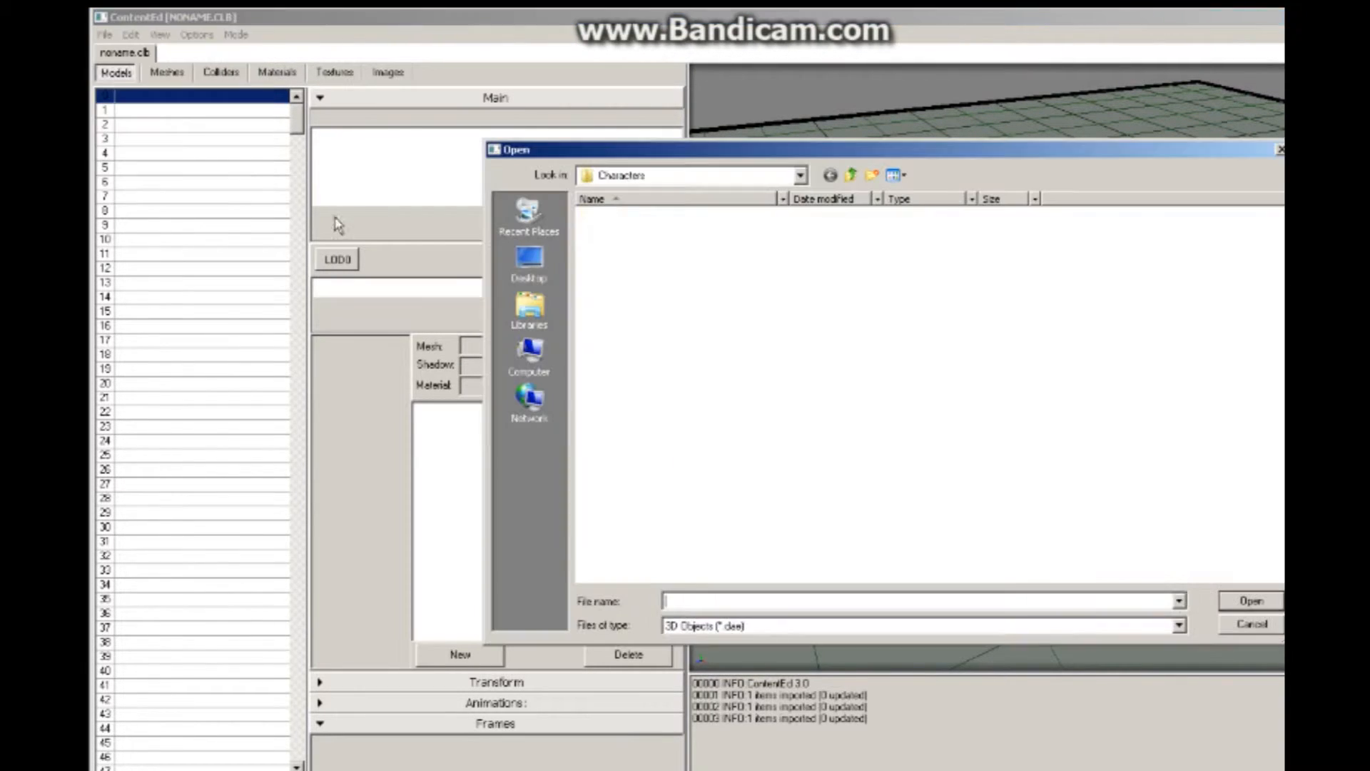
left_click(534, 282)
double_click(636, 313)
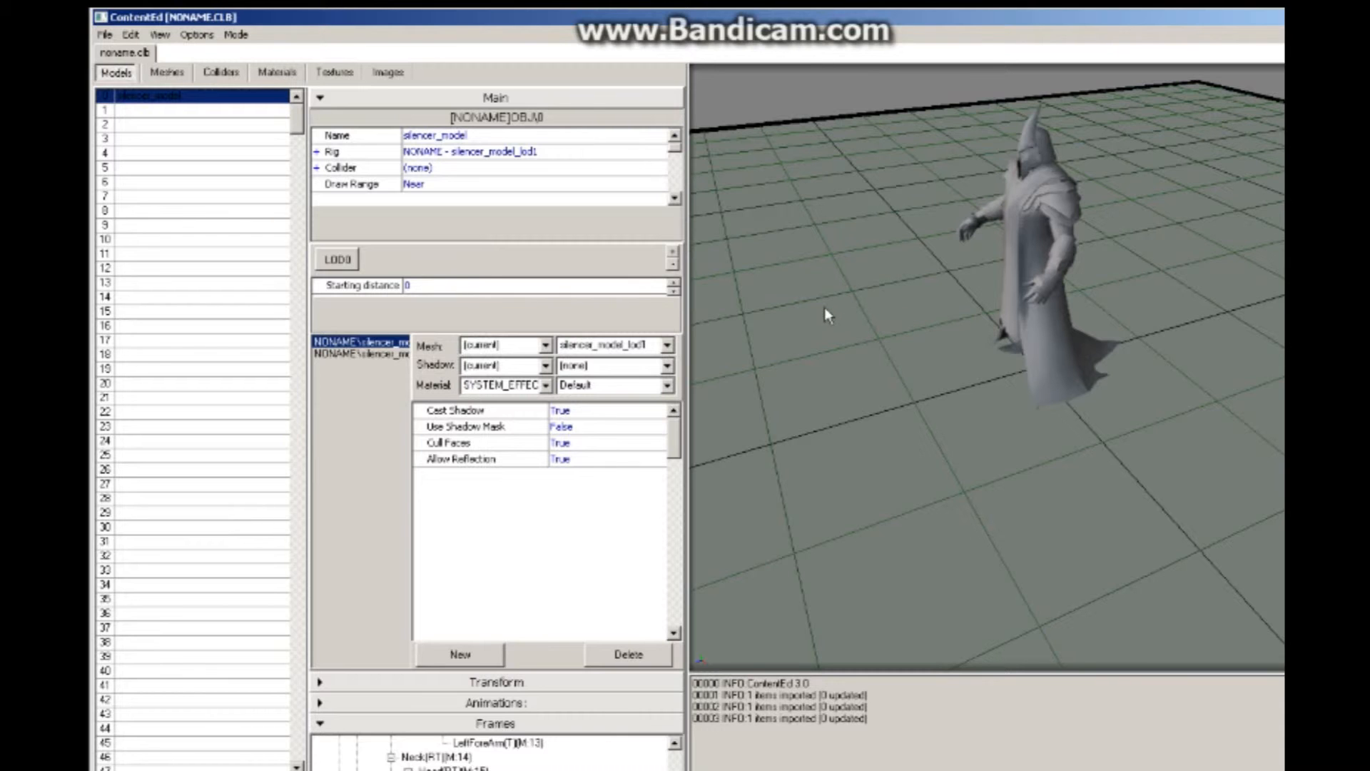
middle_click_drag(821, 305, 834, 346)
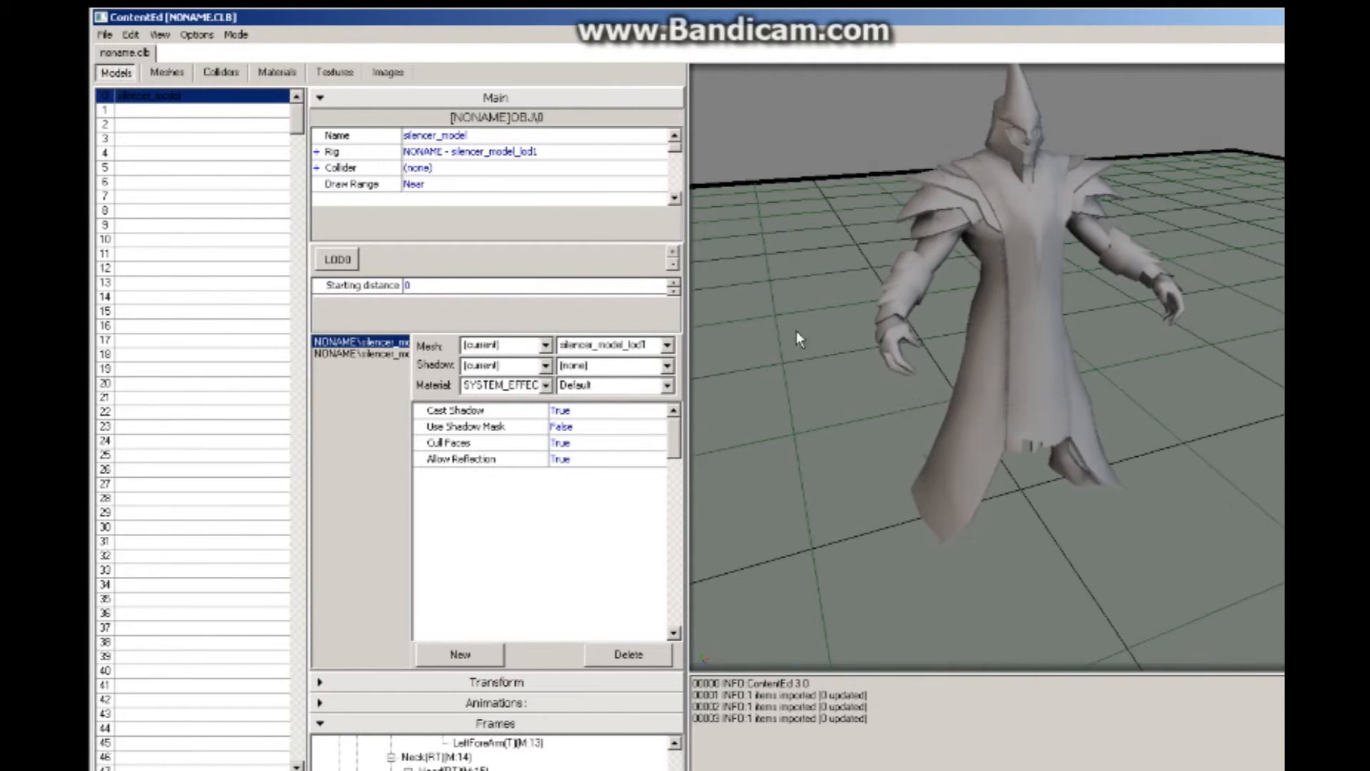
Step: Examine the two imported silencer_model_lod1 meshes in slots 0 and 1
left_click(178, 79)
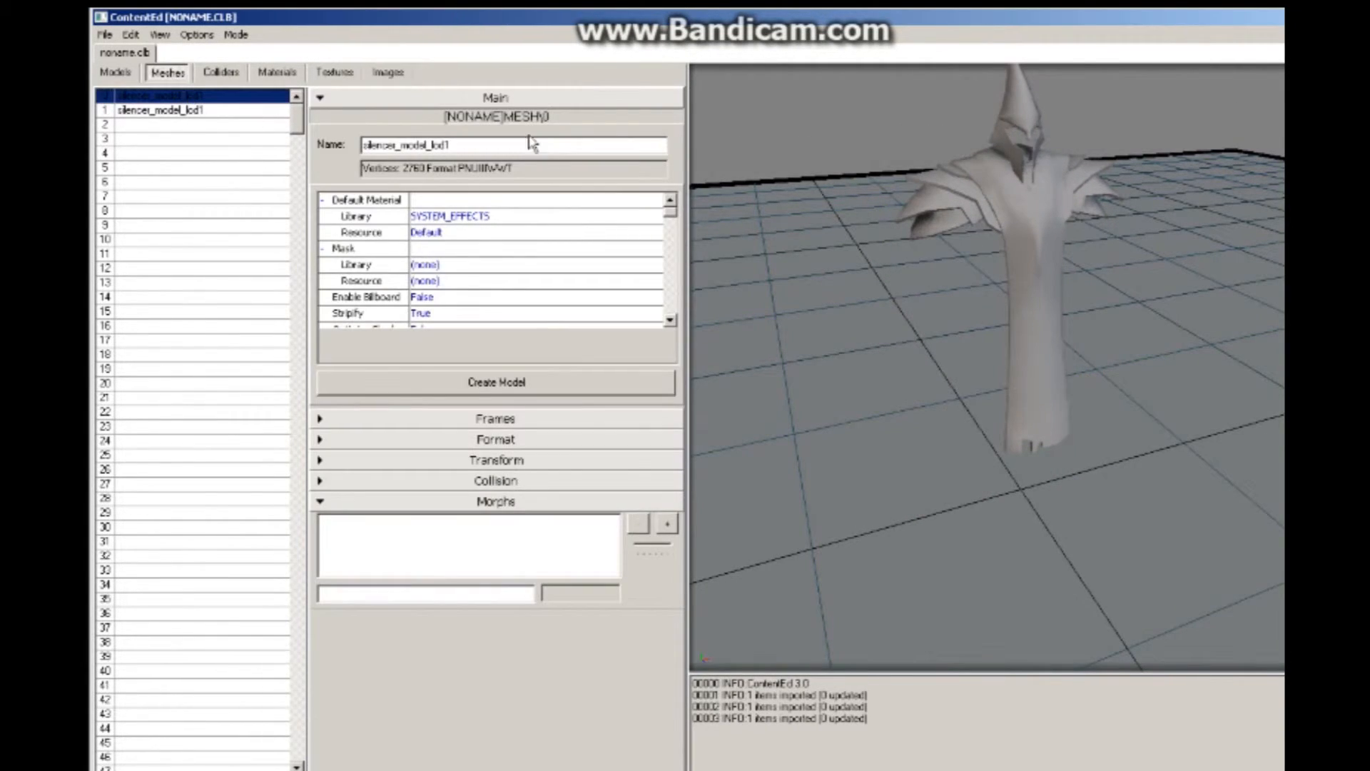
left_click(190, 110)
left_click(184, 97)
left_click(185, 111)
mouse_move(749, 206)
middle_mouse_down()
mouse_move(765, 204)
mouse_move(761, 216)
middle_mouse_up()
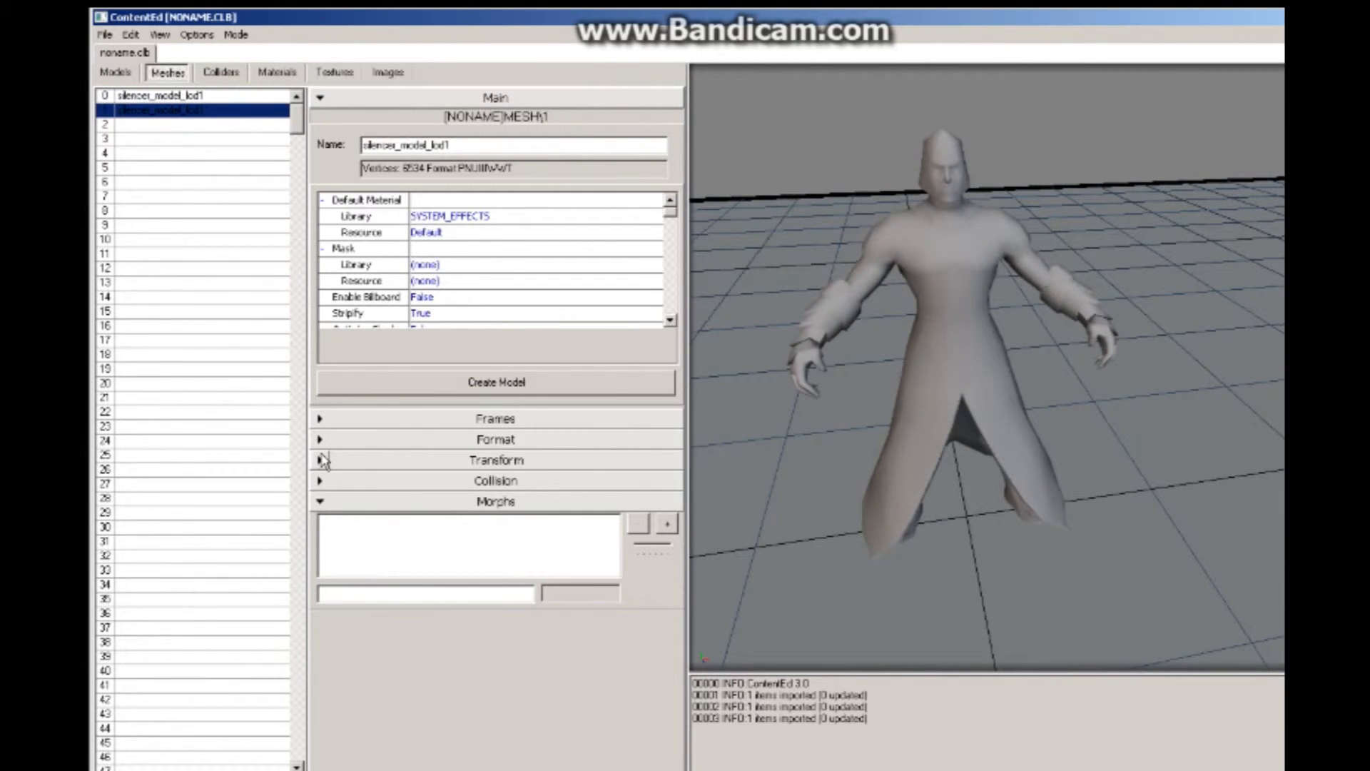
middle_click_drag(941, 431, 985, 430)
middle_click_drag(1010, 300, 1012, 293)
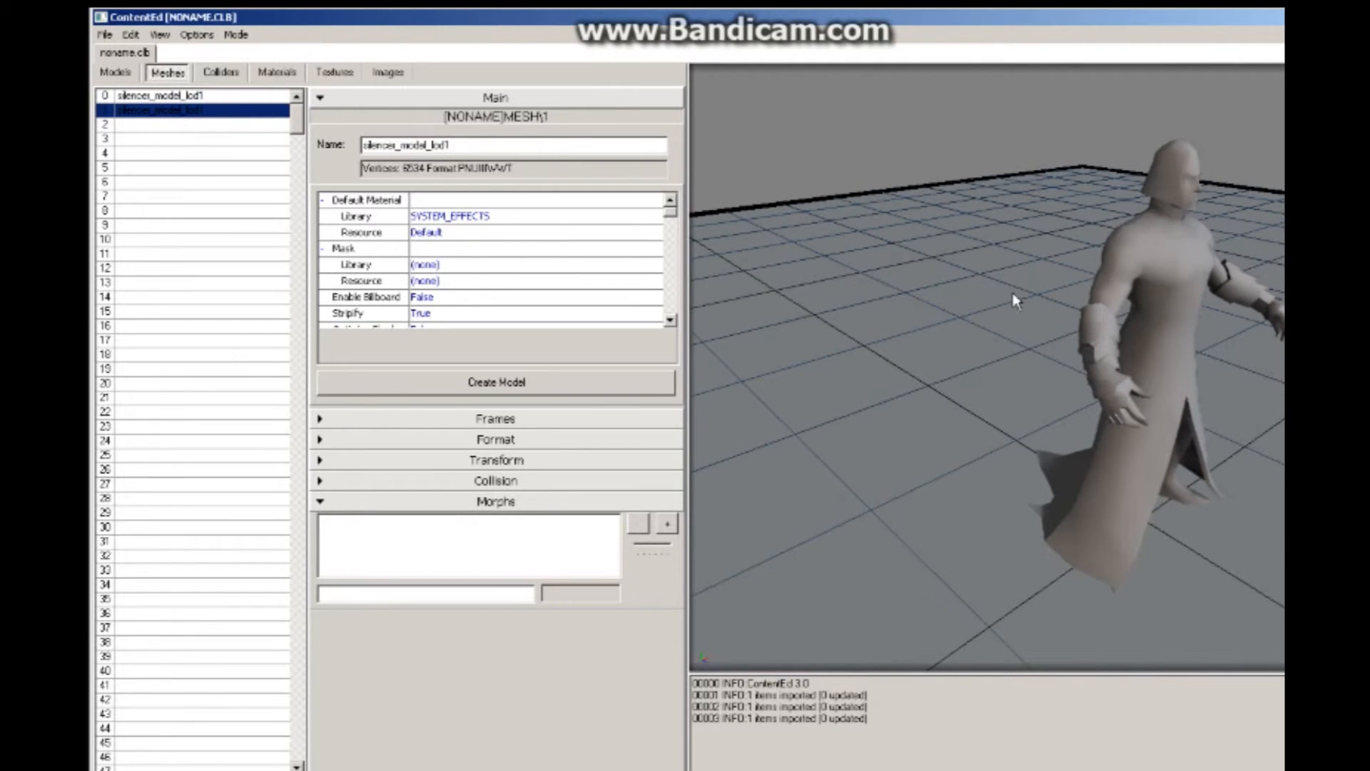
middle_click_drag(1157, 135, 1003, 261)
Step: Scale the mesh in slot 1 by .9 with its proportions kept
left_click(319, 460)
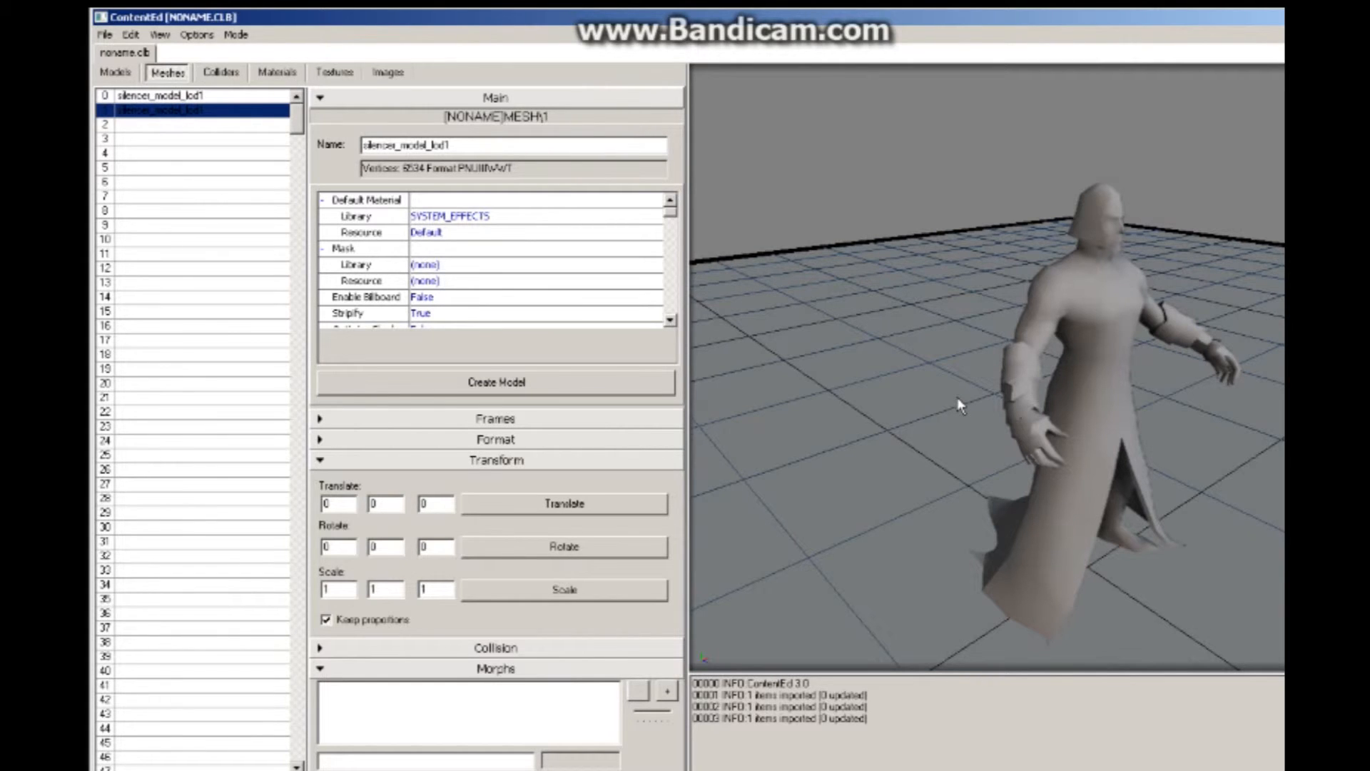
middle_click_drag(966, 390, 861, 325)
left_click_drag(343, 584, 312, 592)
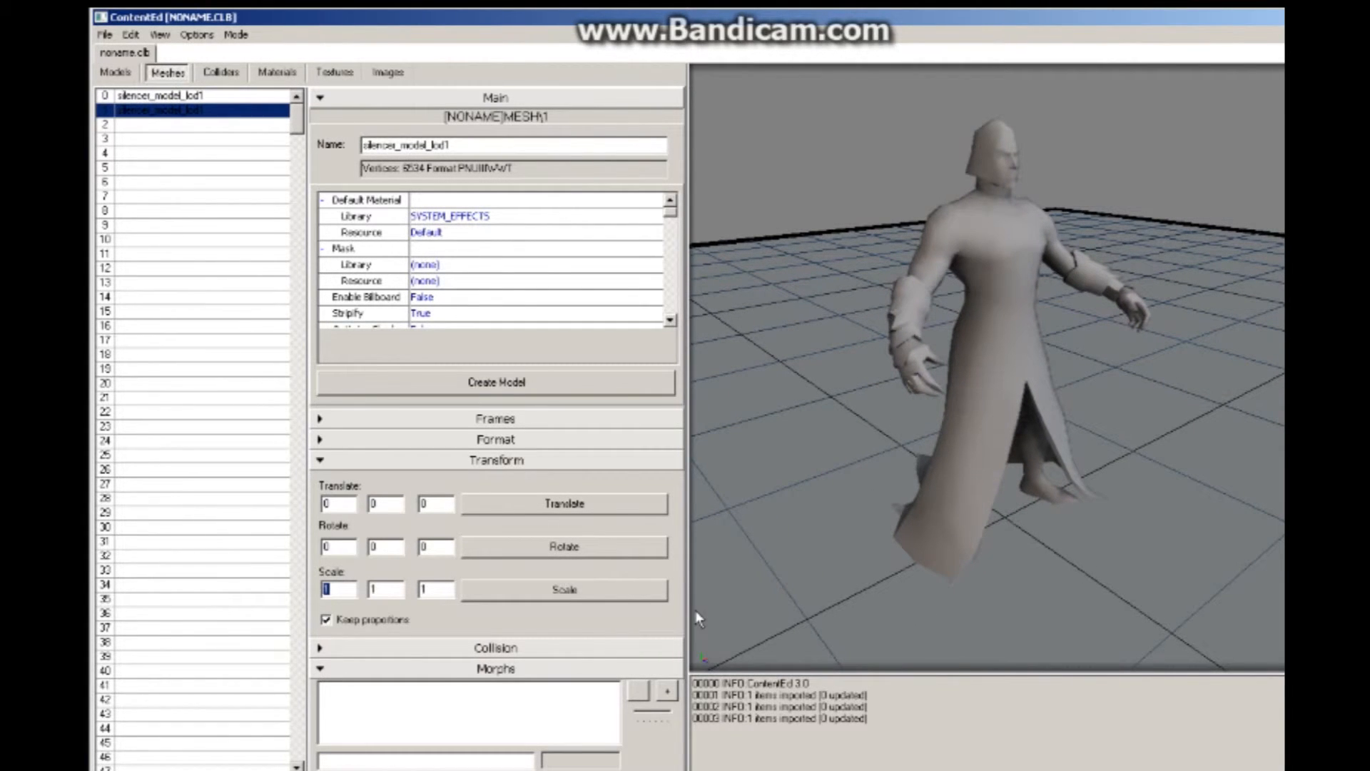
type(".9")
left_click(648, 596)
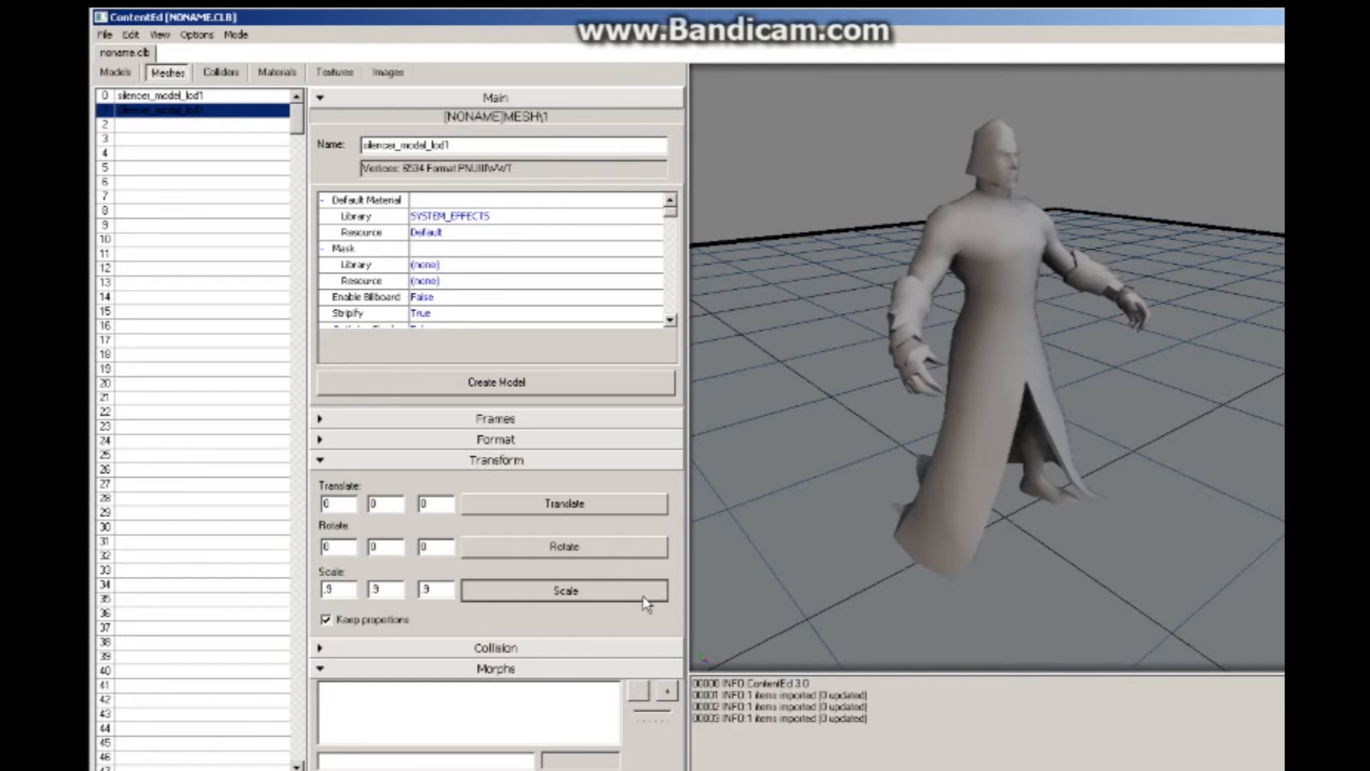
left_click(621, 598)
Step: Scale the mesh in slot 1 back up by 1.1 on all three axes
left_click(347, 588)
type("1")
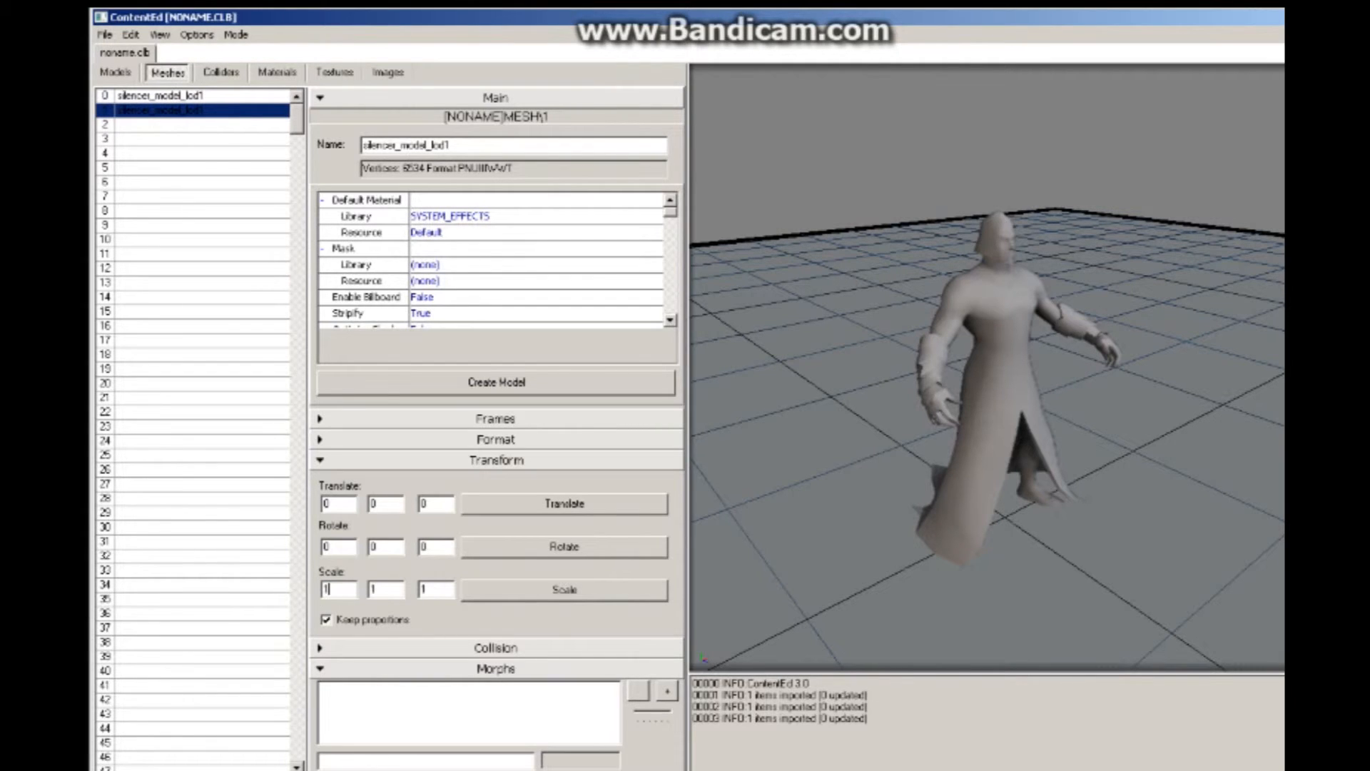
left_click(536, 592)
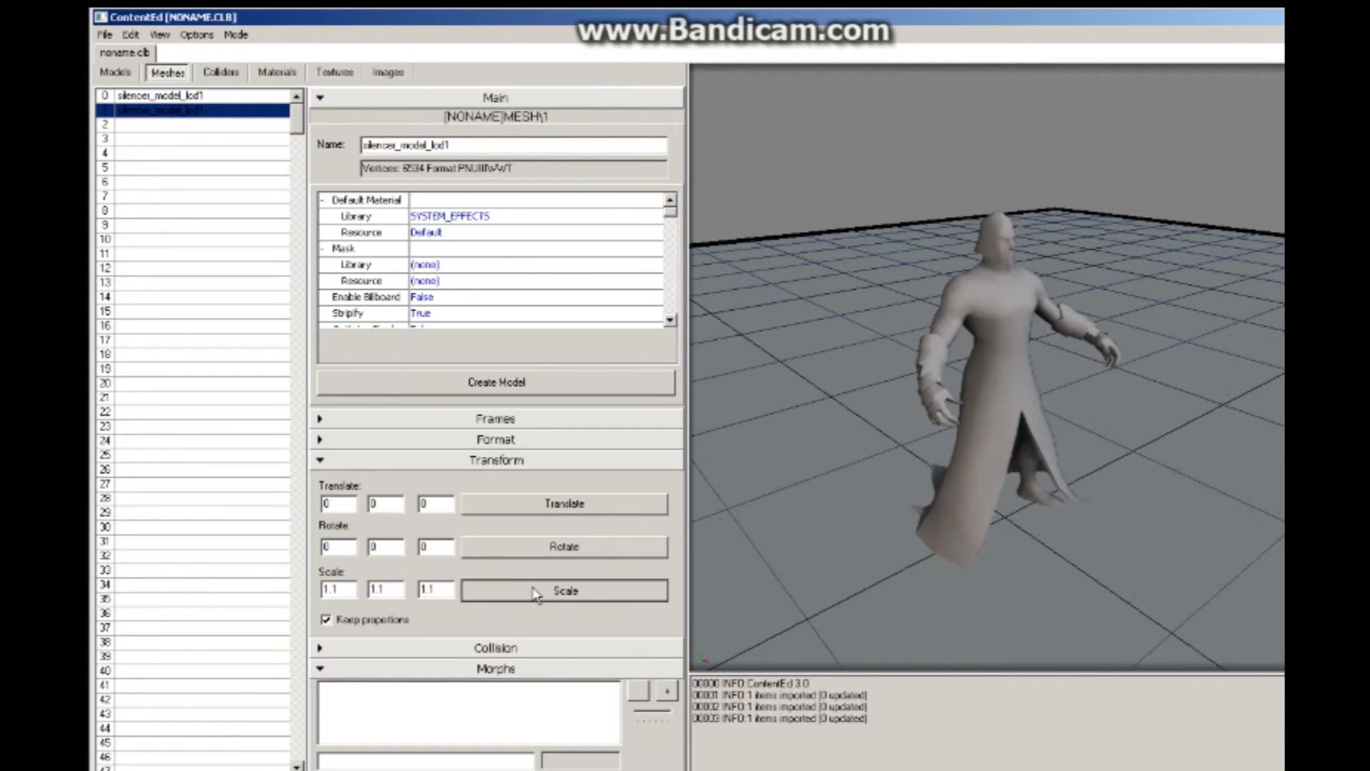
Step: Invert the mesh in slot 1 by scaling it by -1 on all three axes
left_click_drag(351, 589, 305, 597)
type("1")
left_click(537, 592)
left_click(353, 617)
left_click_drag(395, 590, 358, 590)
type("2")
double_click(386, 594)
left_click(326, 620)
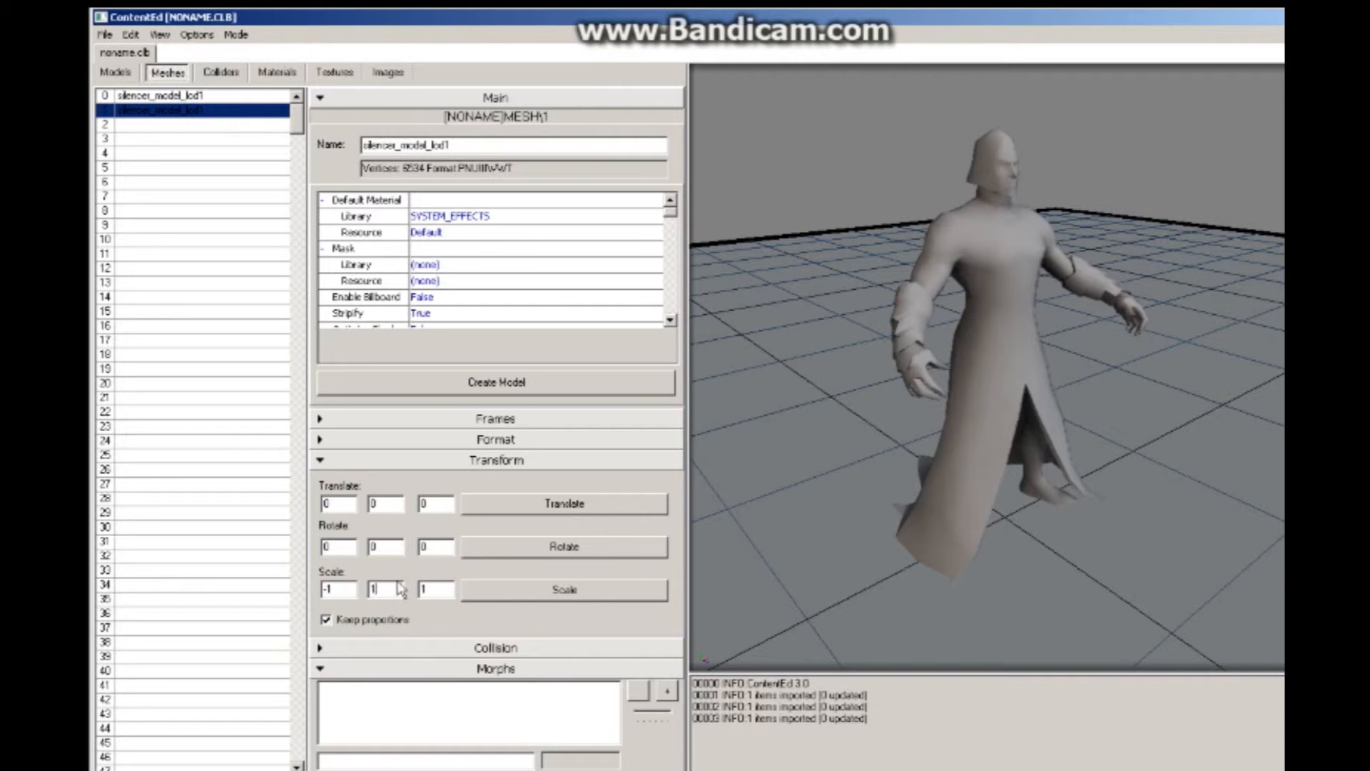
type("-1")
left_click(584, 596)
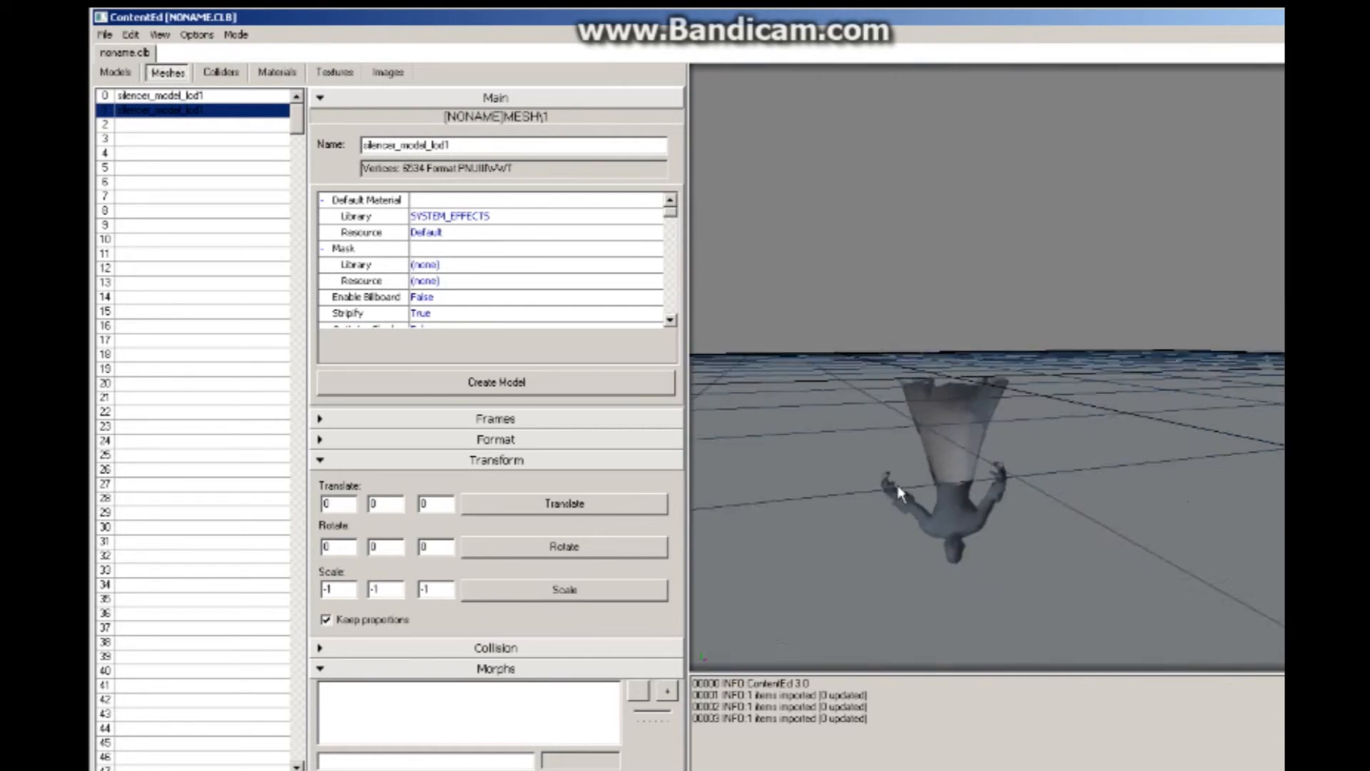
Step: Turn the inverted mesh in slot 1 upright with another -1 scale and compare it with the mesh in slot 0
left_click_drag(835, 336, 841, 373, "alt")
right_click_drag(841, 374, 552, 550, "alt")
key("super")
mouse_move(813, 421)
left_mouse_down("alt")
mouse_move(832, 434)
mouse_move(819, 439)
left_mouse_up("alt")
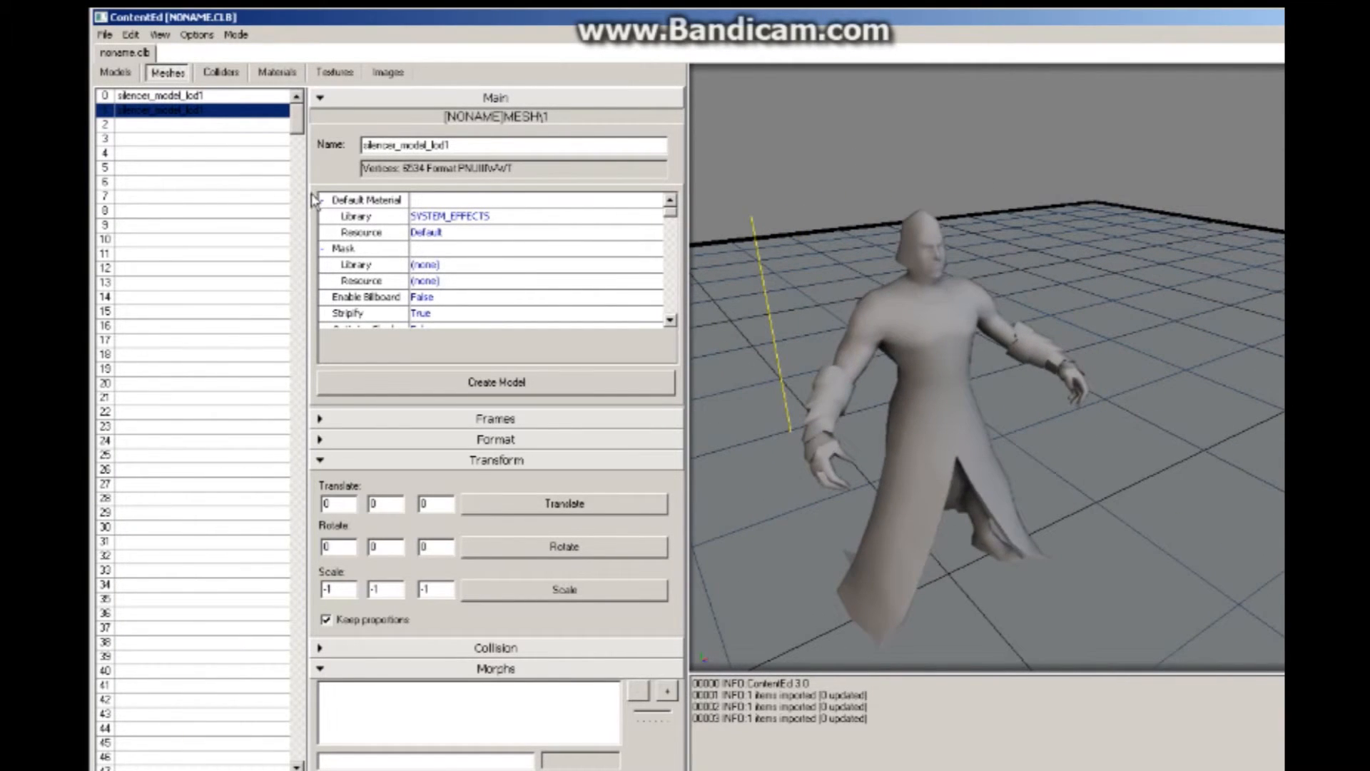
left_click(193, 99)
left_click(192, 113)
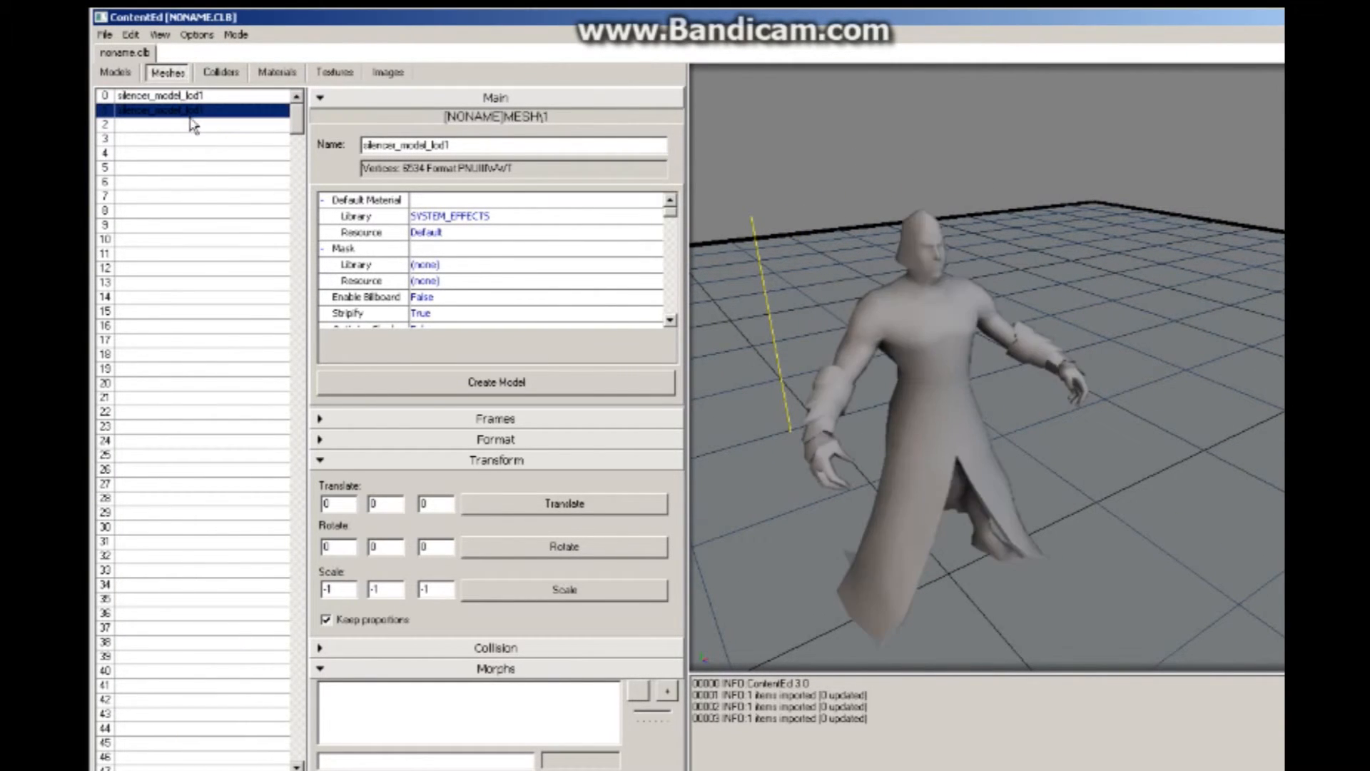
Step: Set the material library of the silencer model's first mesh part to (current), using the first noname material
left_click(115, 72)
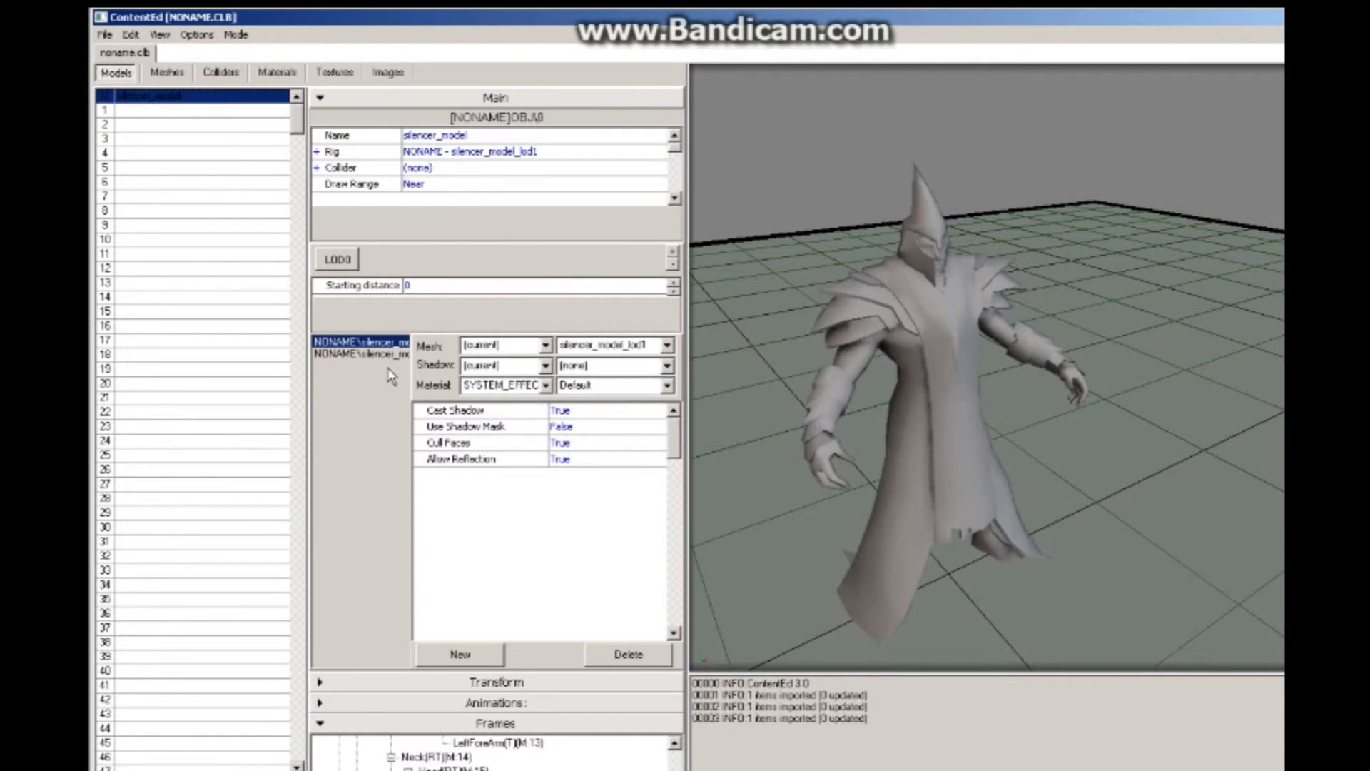
left_click(489, 386)
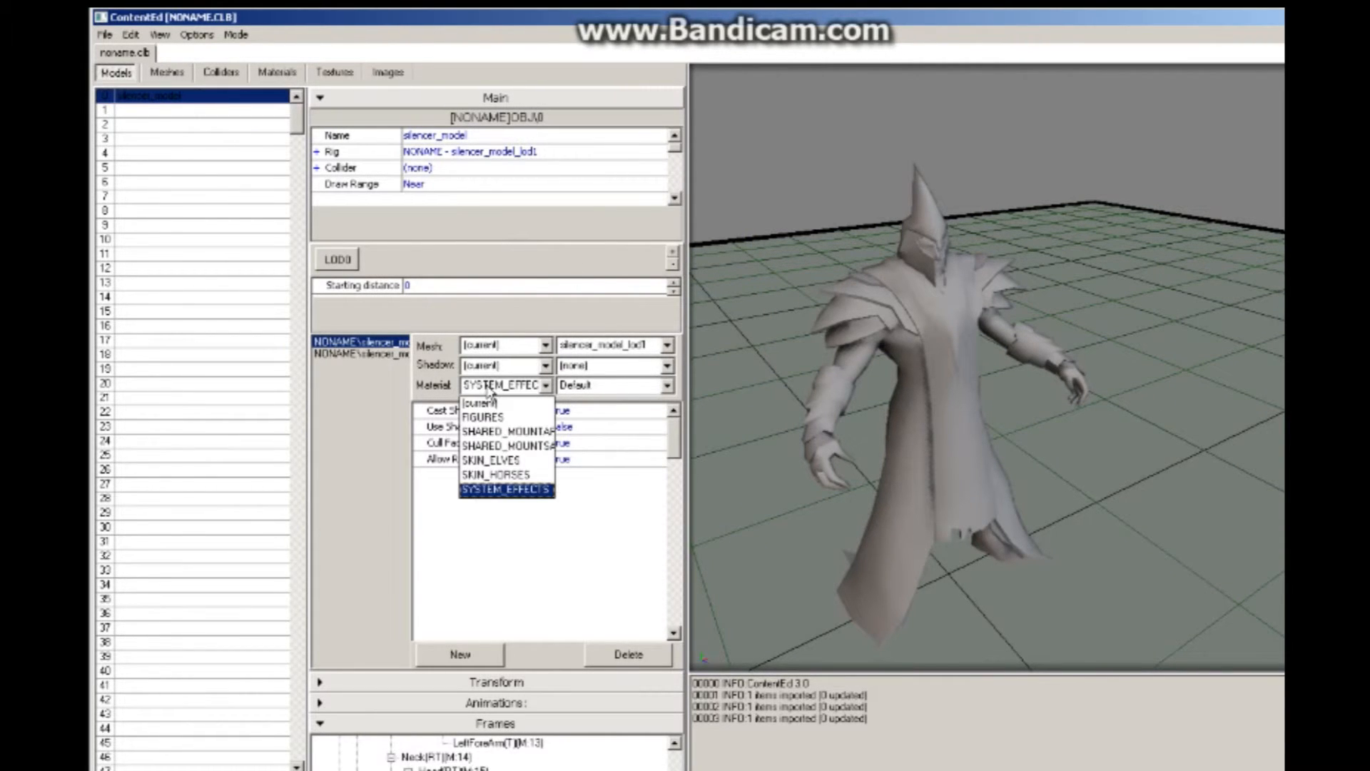
left_click(489, 402)
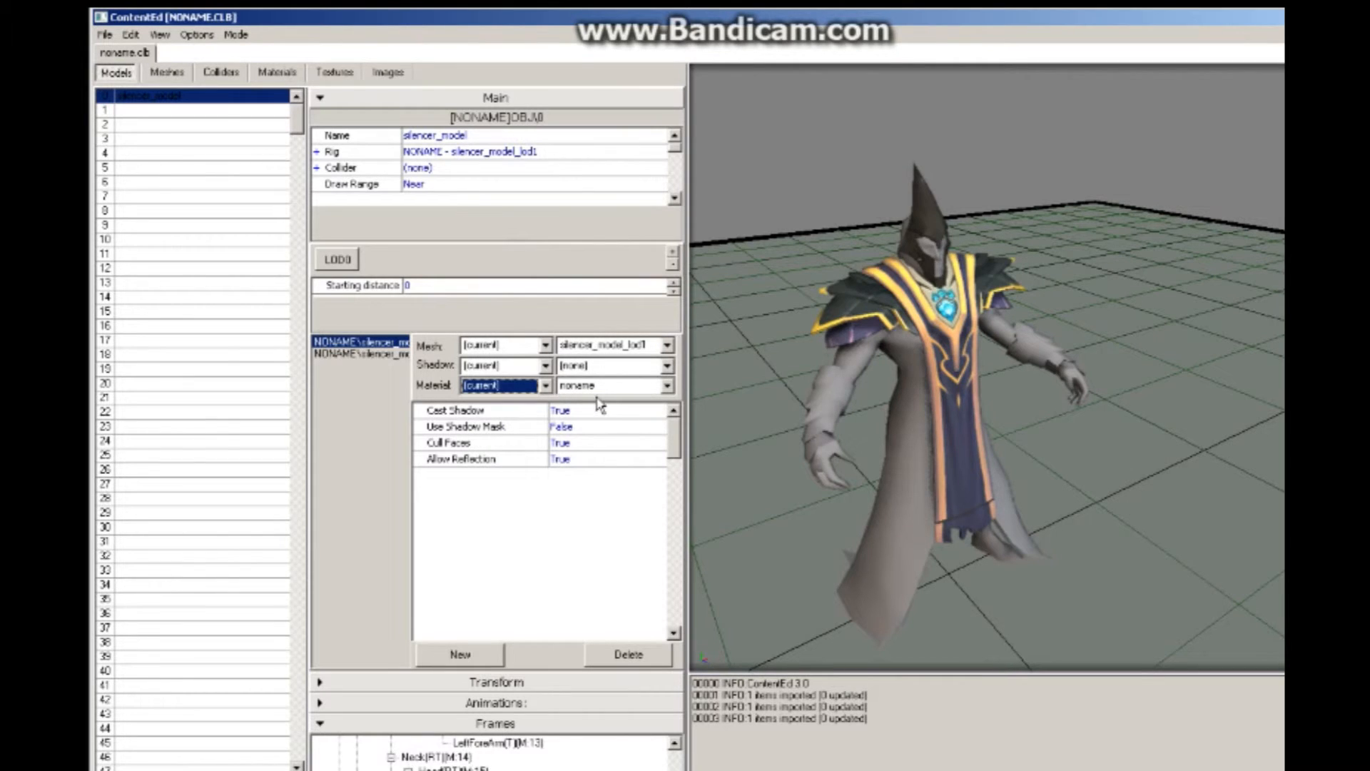
Step: Set the second mesh part's material library to (current) and assign it the second noname material
left_click(358, 353)
left_click(499, 386)
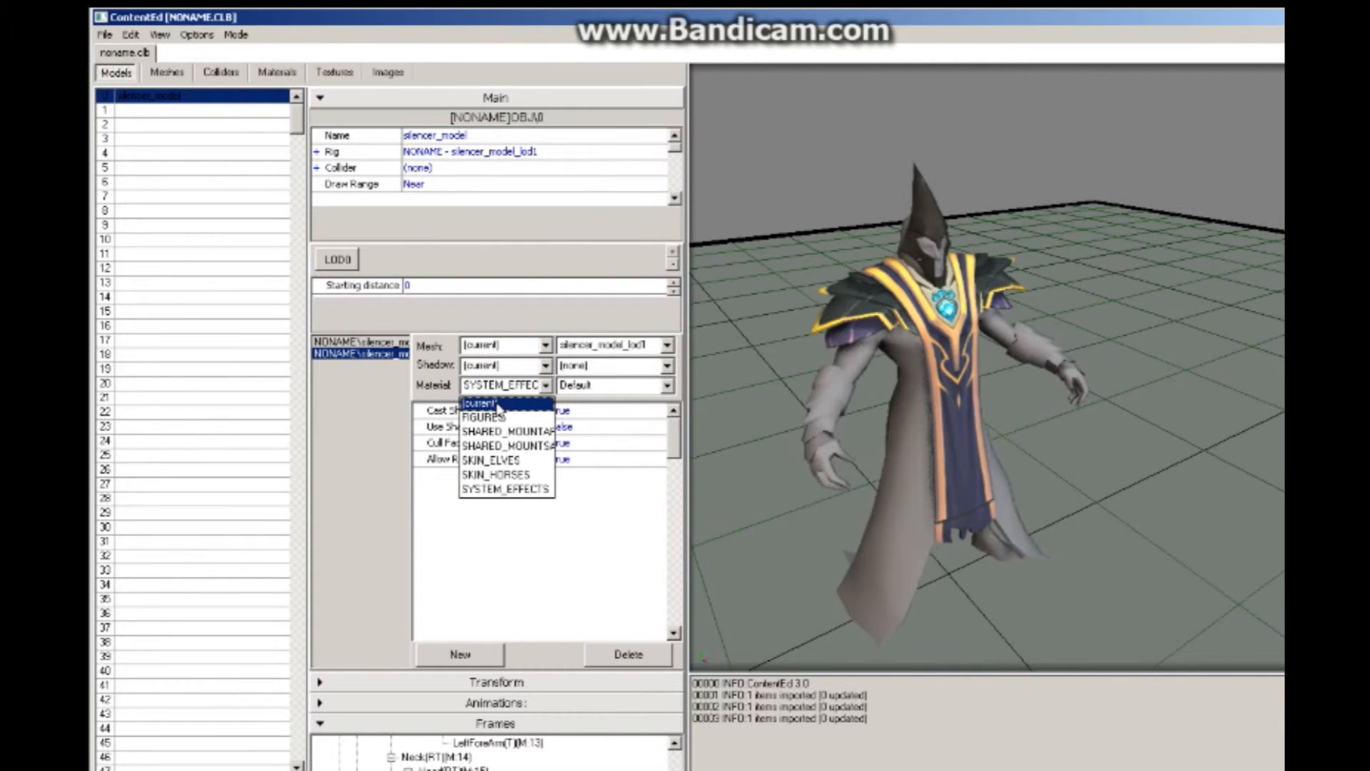
left_click(499, 399)
left_click(602, 388)
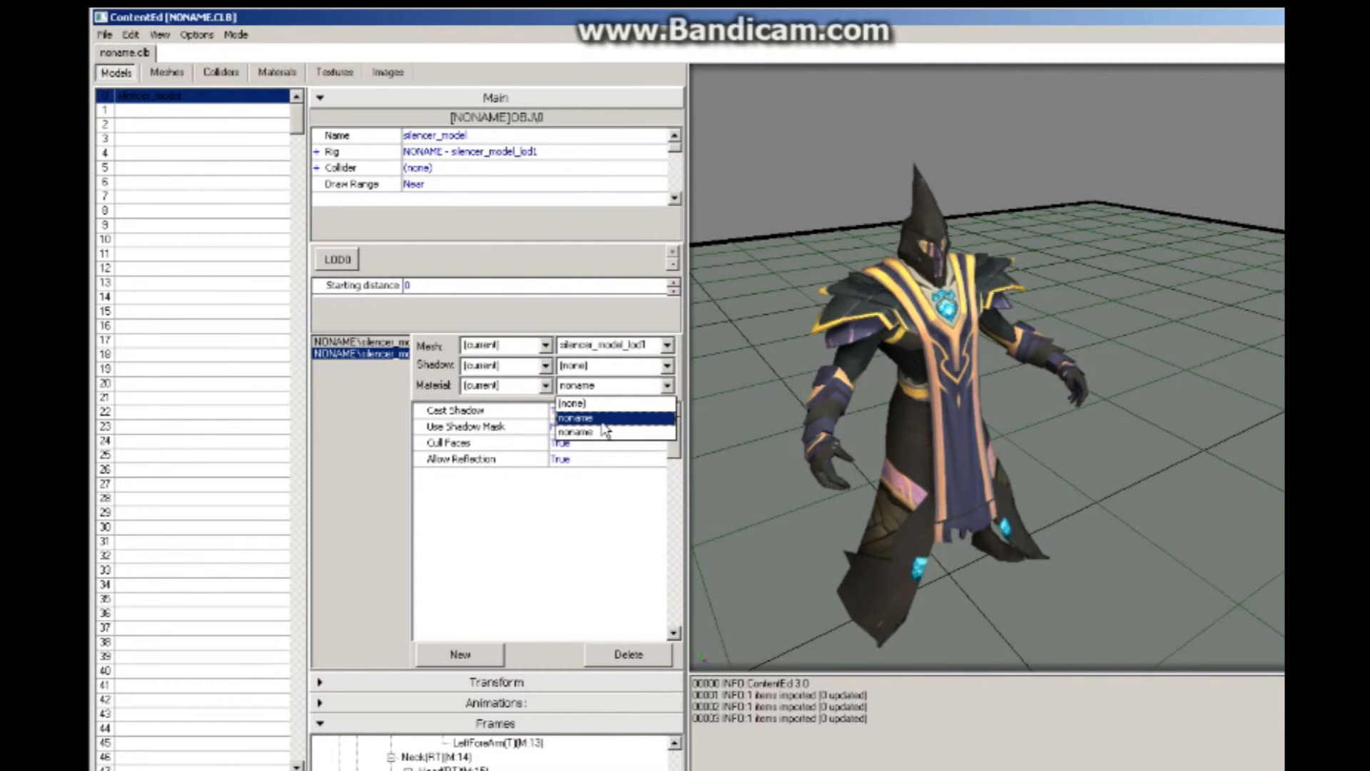
left_click(605, 430)
scroll(820, 341, "up", 3)
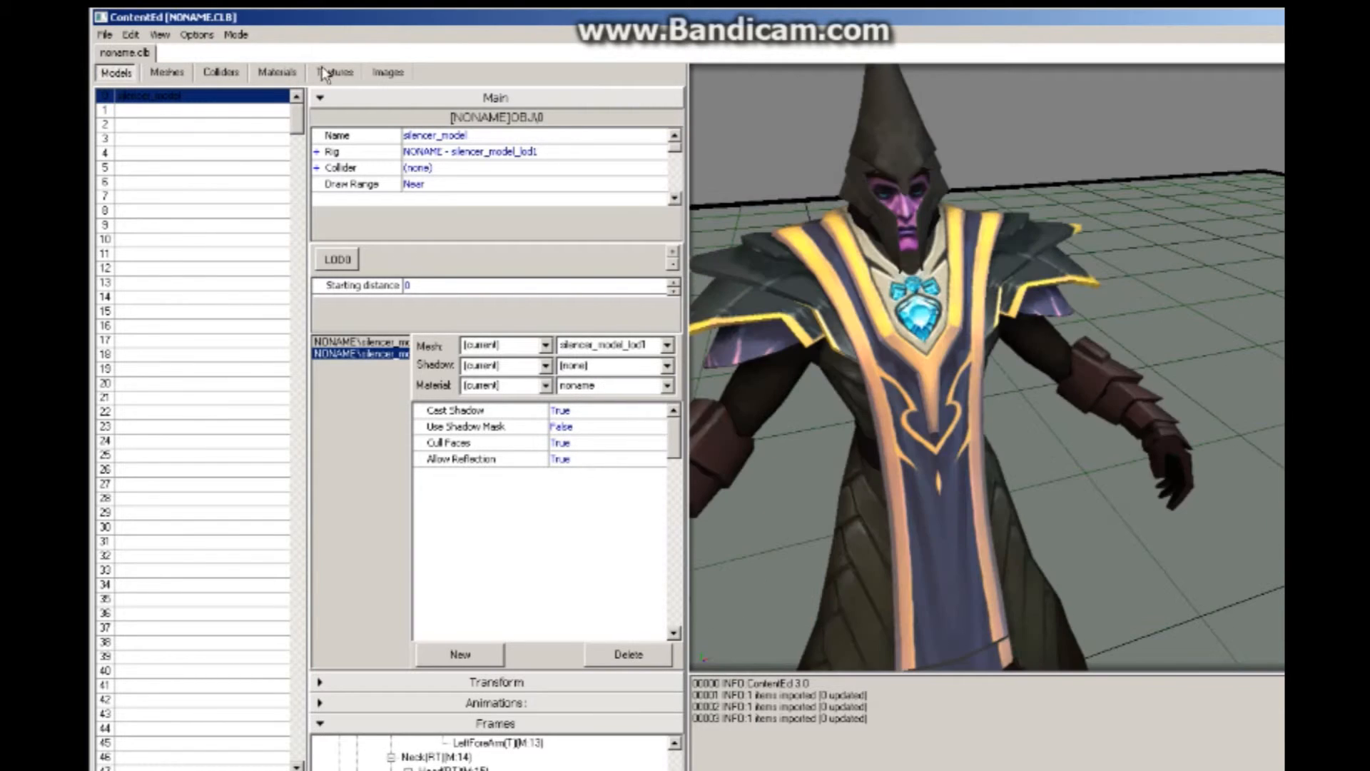
Step: Change the Diffuse Map texture of the material in slot 1 to Elven_Castlein.dds
left_click(293, 73)
left_click(172, 111)
scroll(828, 378, "down", 4)
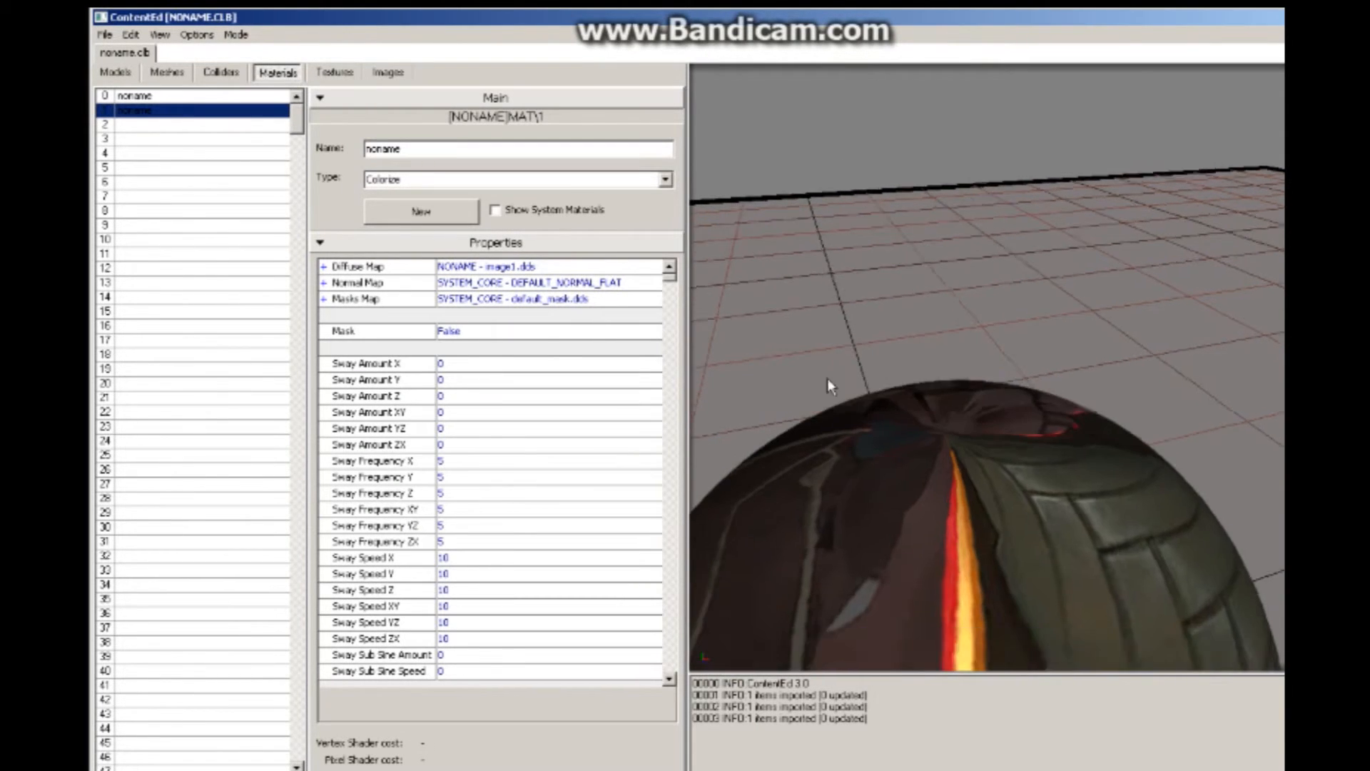
scroll(817, 342, "down", 2)
middle_click_drag(816, 343, 740, 324)
left_click(171, 96)
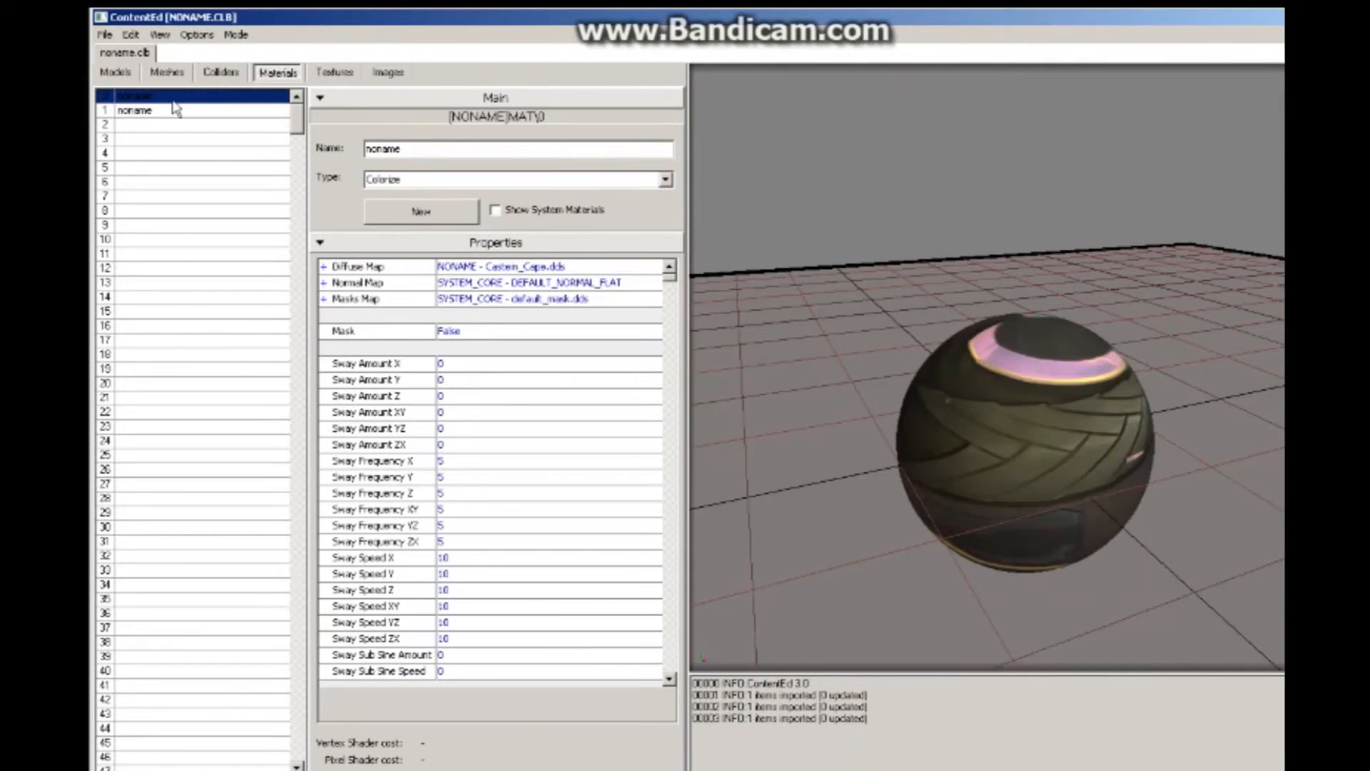
left_click(173, 110)
left_click(324, 267)
left_click(507, 299)
left_click(493, 341)
Step: Check the texture in slot 2 and examine the retextured silencer model both up close and as a whole
left_click(335, 72)
left_click(178, 124)
left_click(116, 72)
scroll(992, 375, "up", 5)
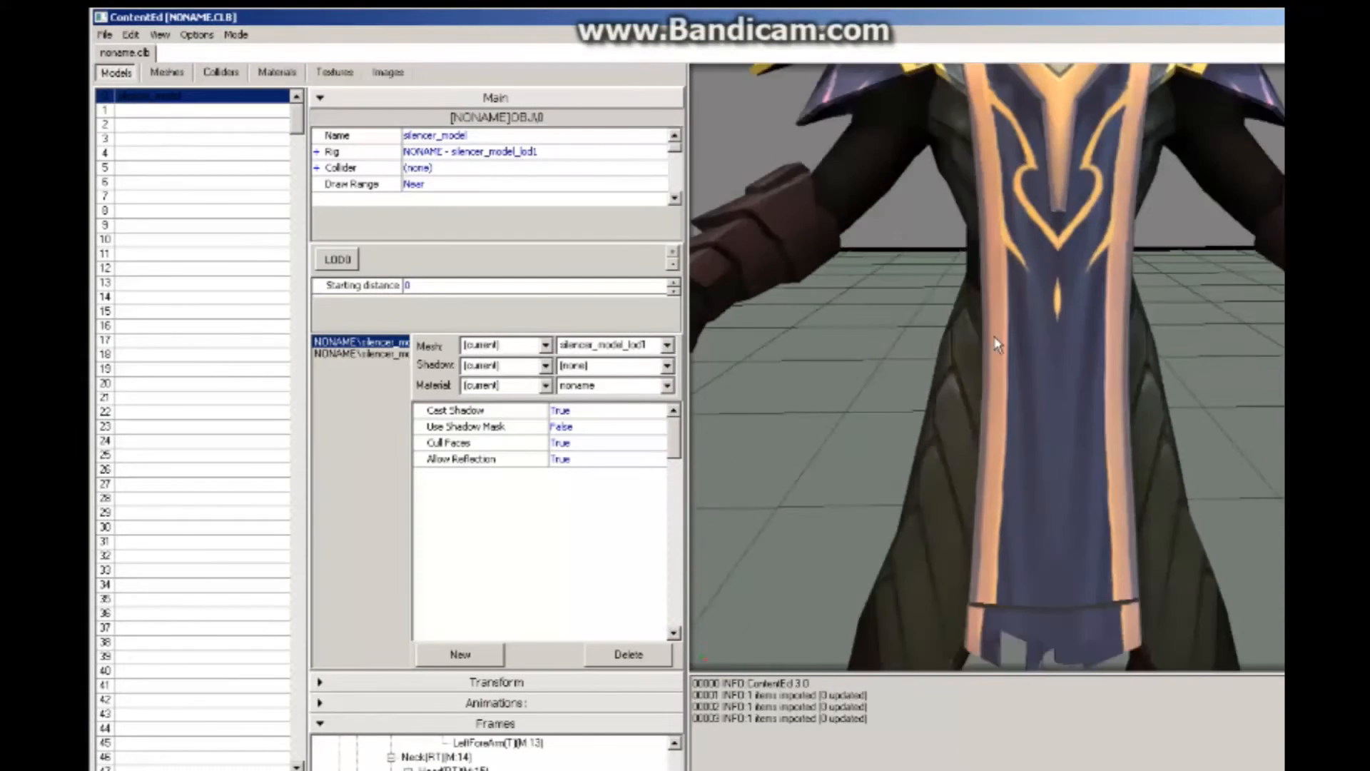
scroll(992, 375, "down", 5)
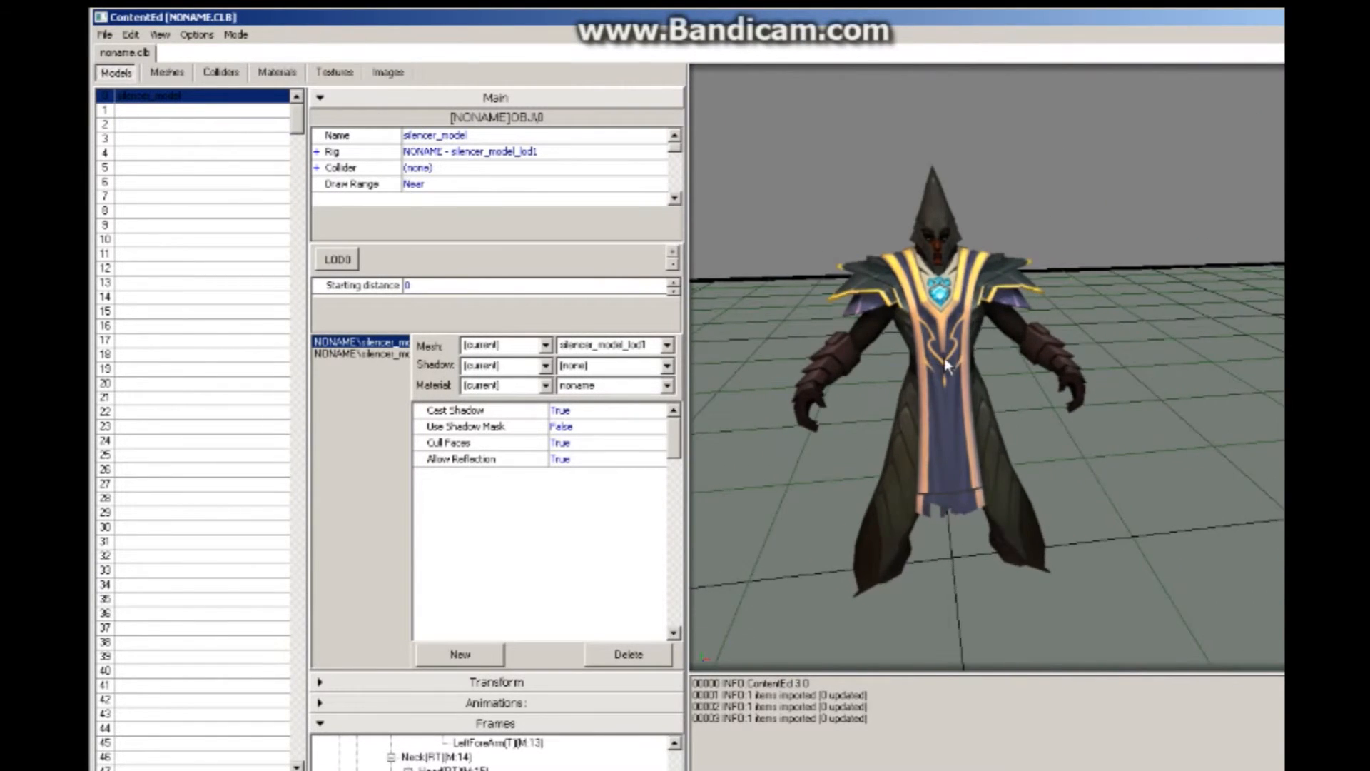
scroll(960, 366, "up", 2)
middle_click_drag(960, 365, 1027, 392)
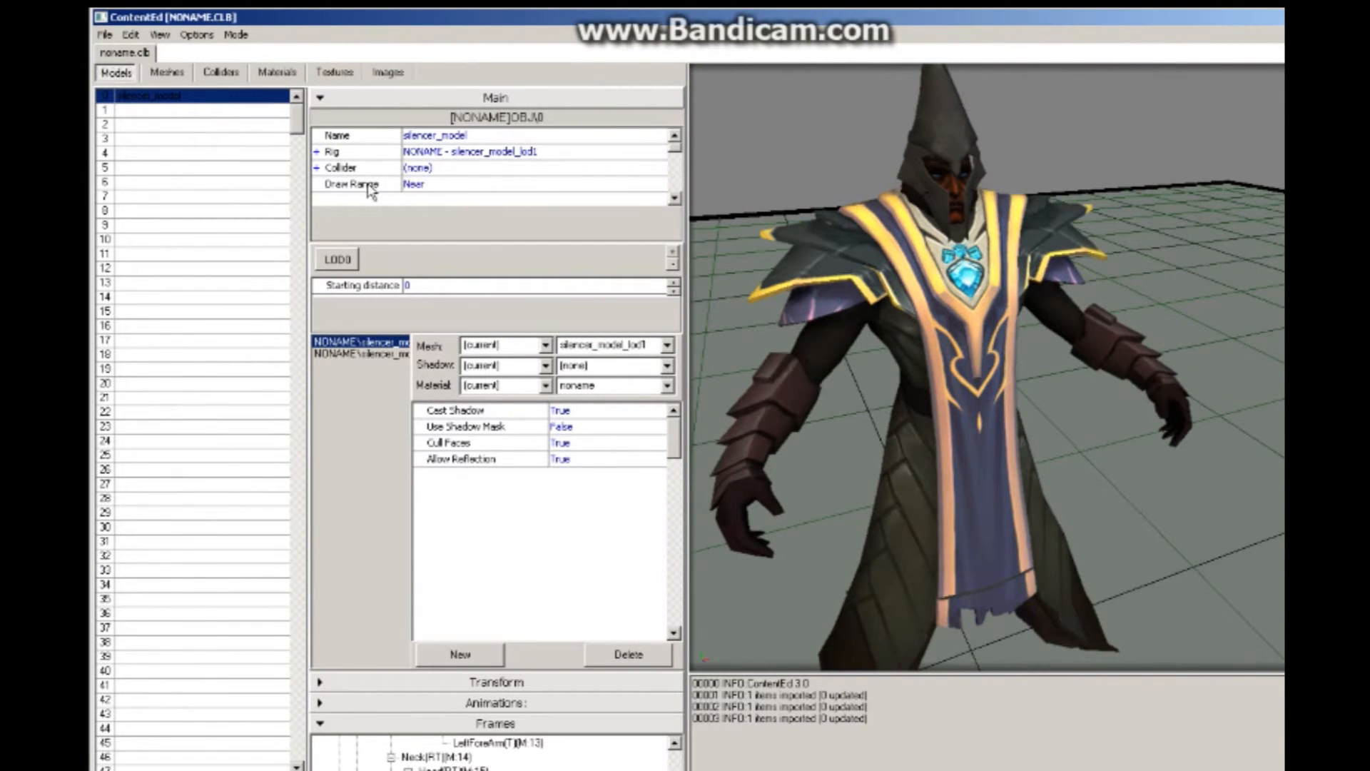
Step: Set the silencer model's rig library to HUMANOID, using the Humanoid rig resource
left_click(317, 151)
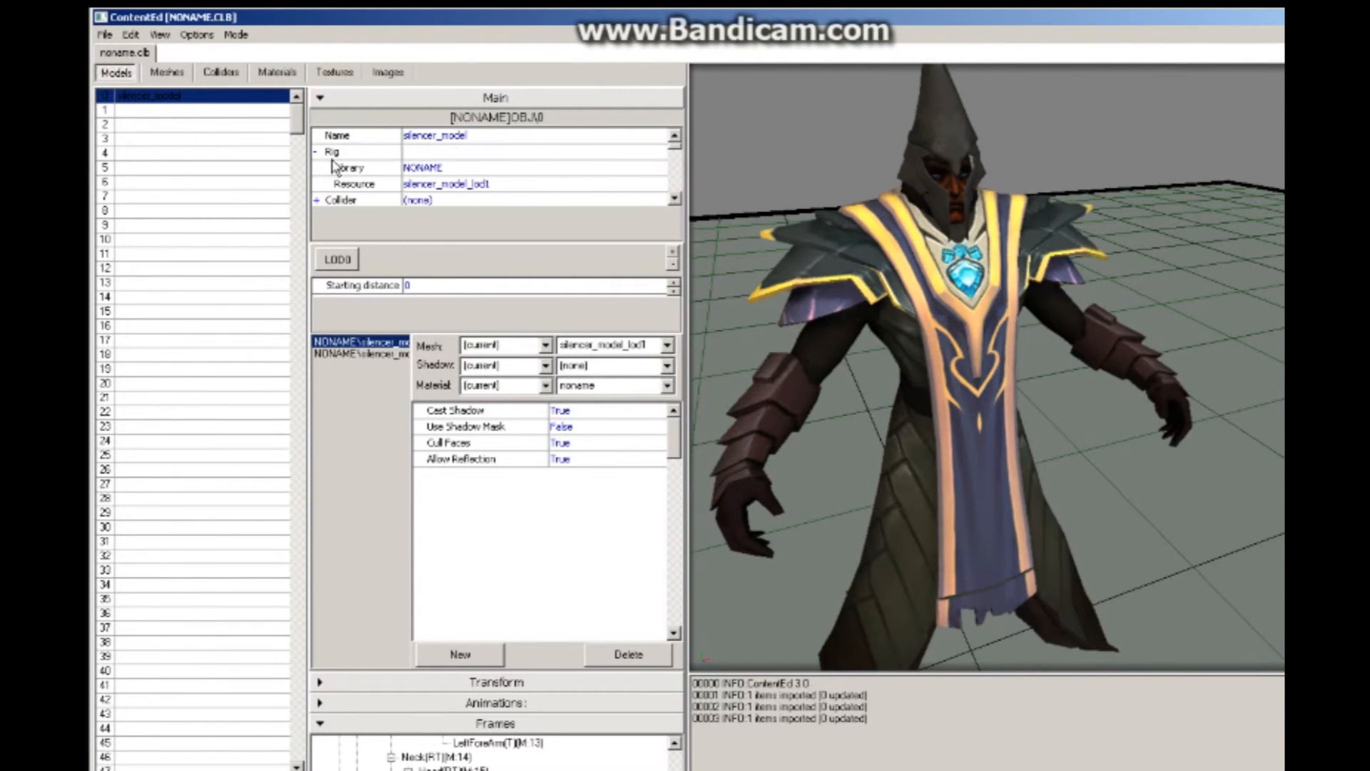
left_click(461, 168)
left_click(490, 168)
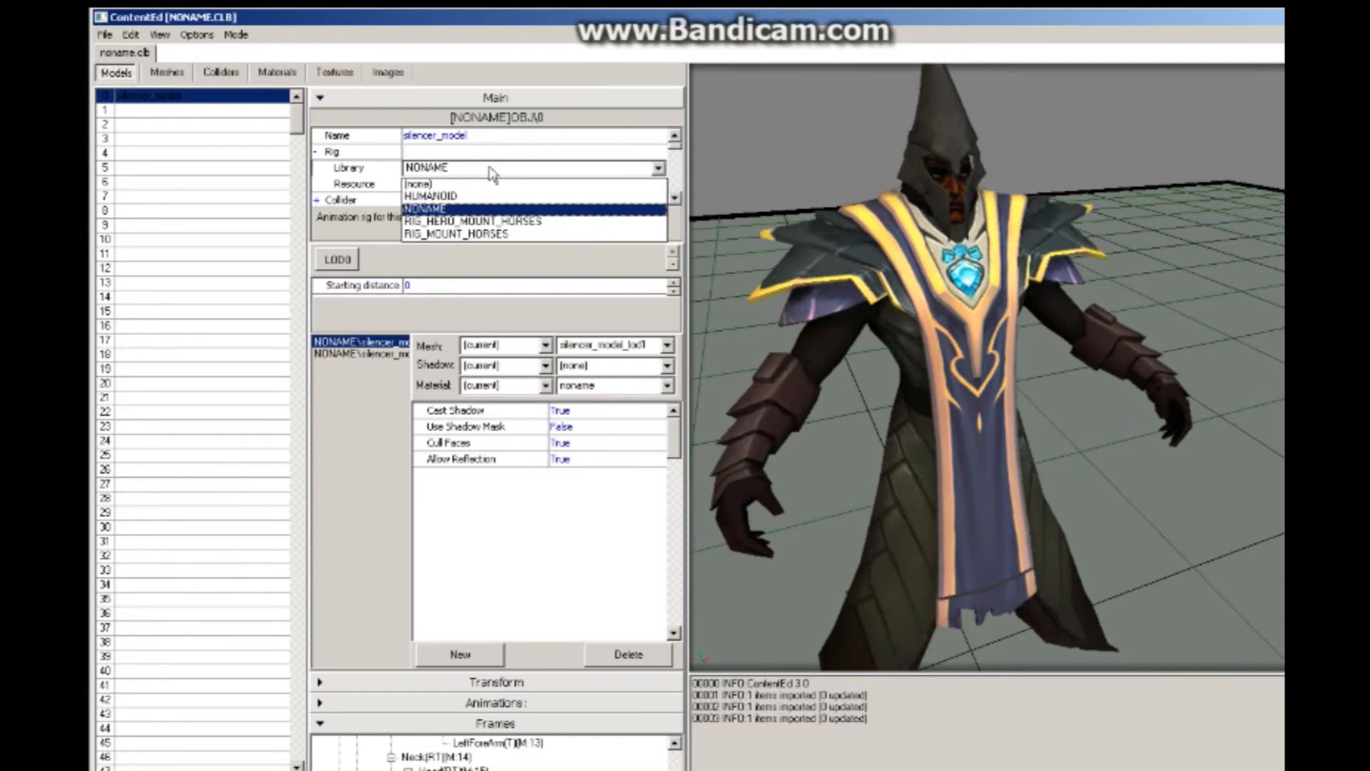
left_click(467, 197)
left_click(443, 184)
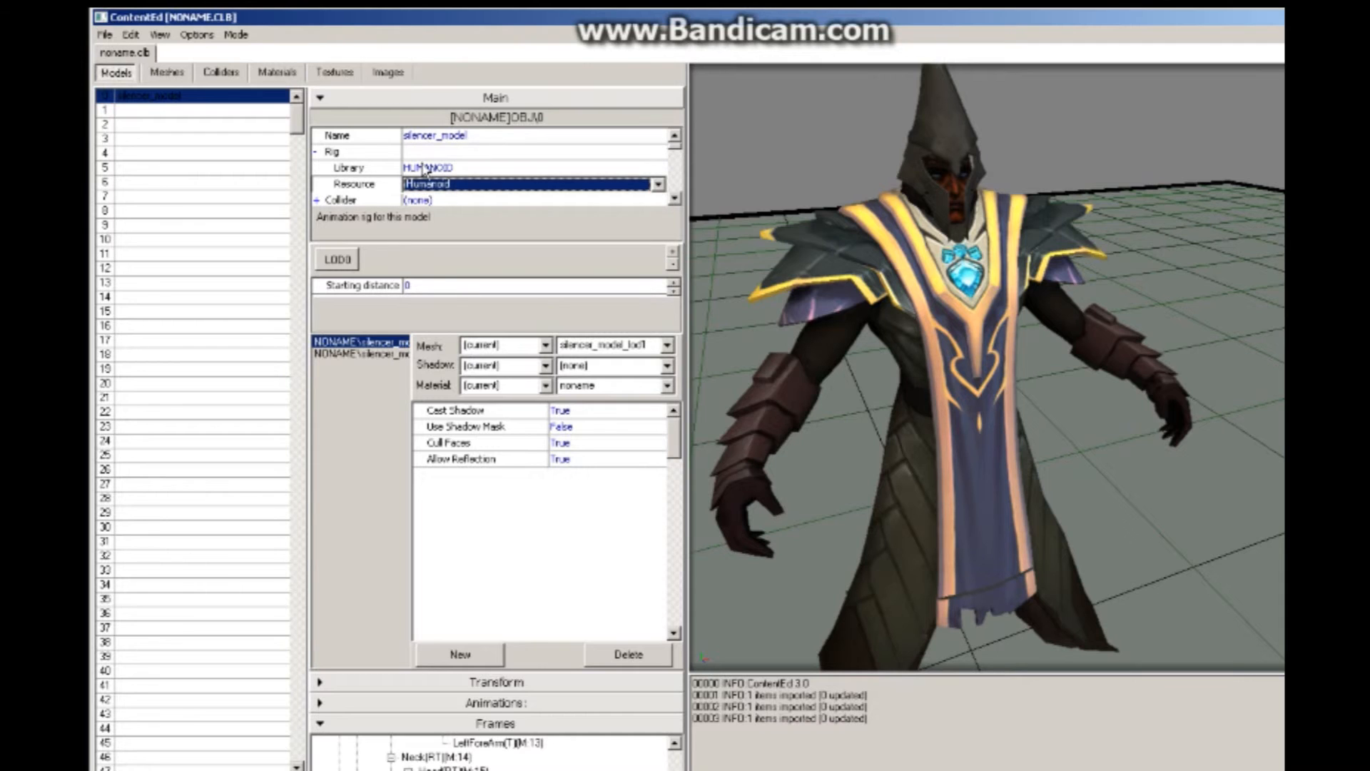
left_click(424, 170)
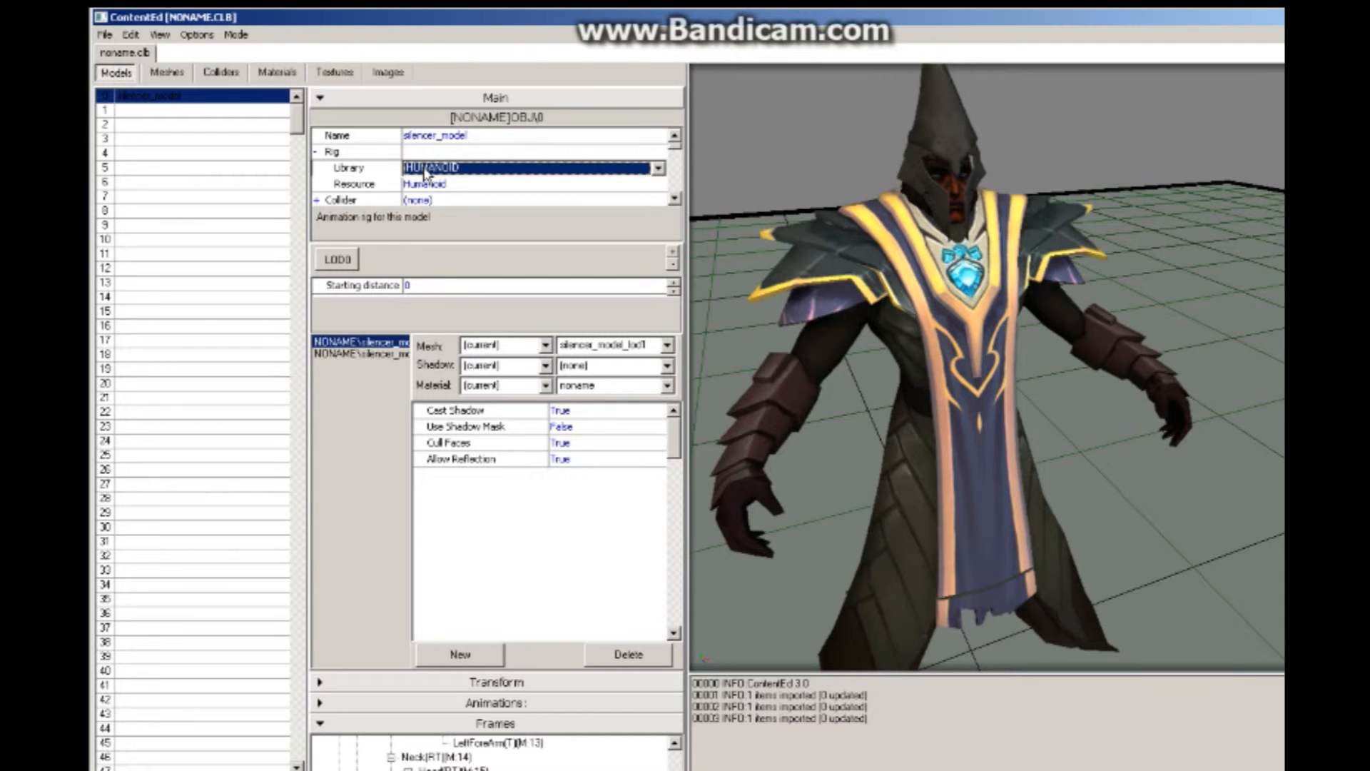
left_click(105, 34)
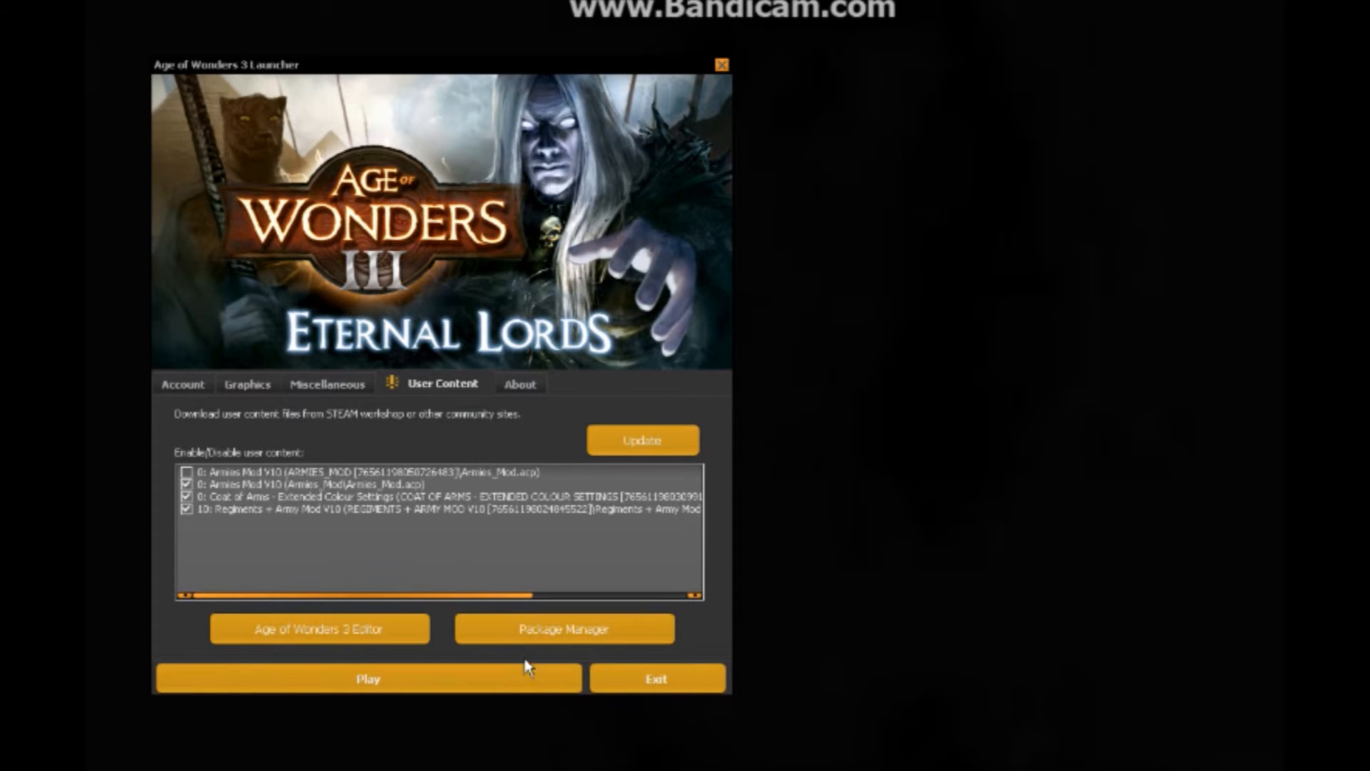
Step: Switch to the Package Manager, open Armies_Mod.acp using the Steam version of its details, and launch the mod editor
left_click(560, 629)
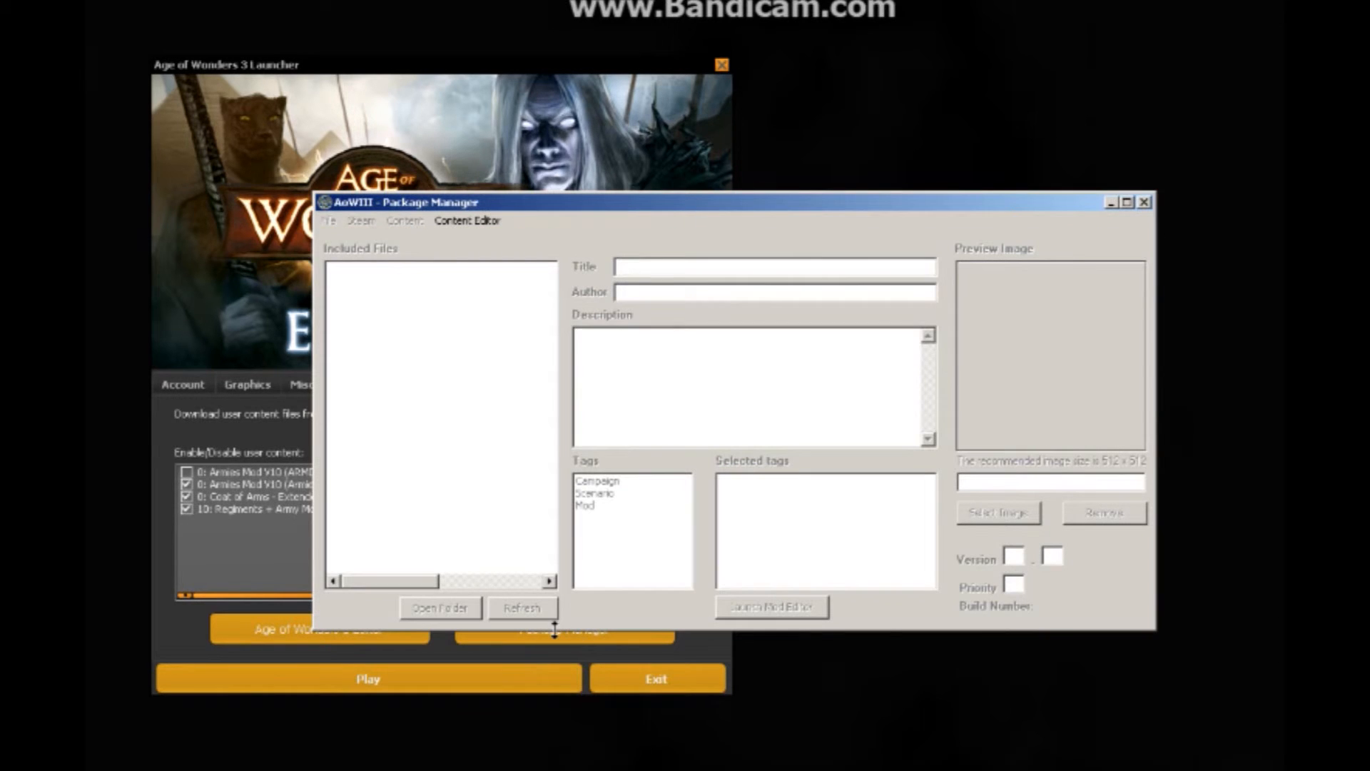
left_click(330, 221)
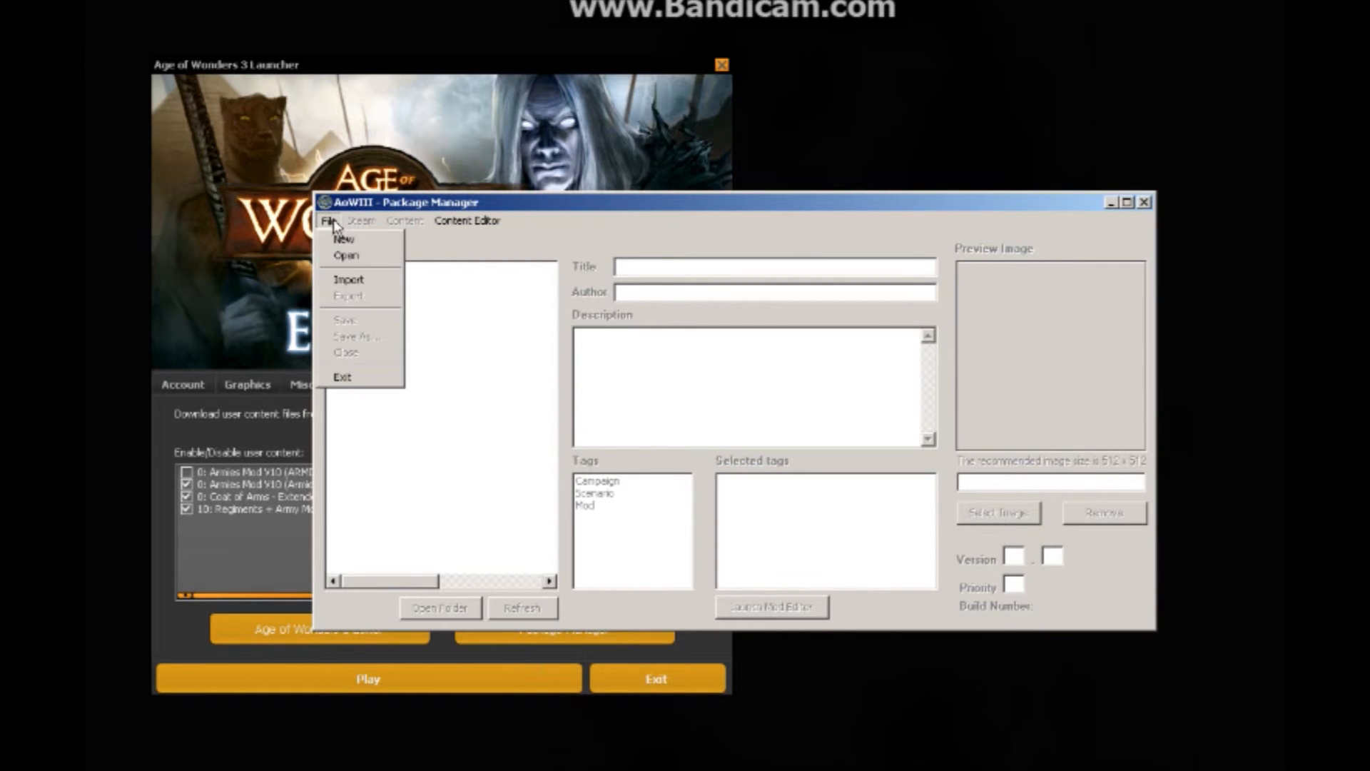
left_click(345, 257)
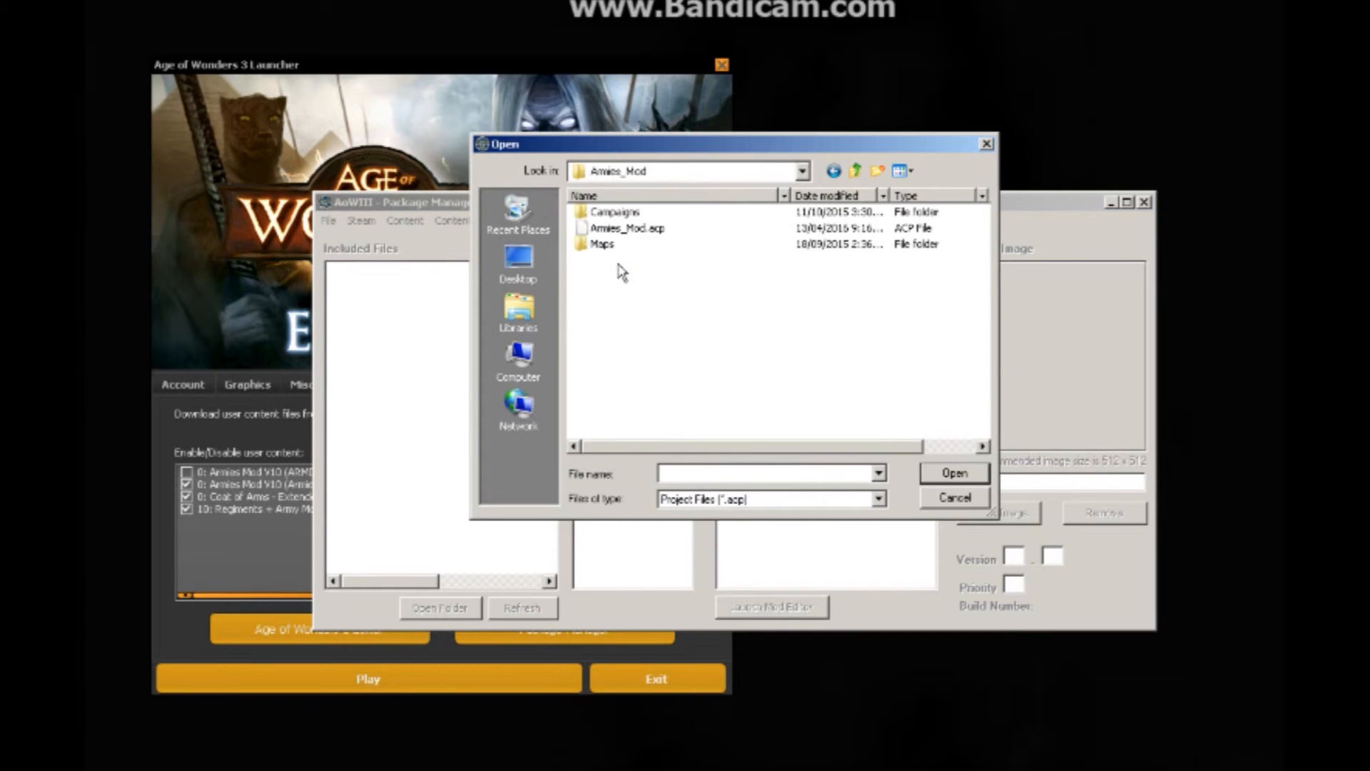
double_click(628, 230)
left_click(892, 471)
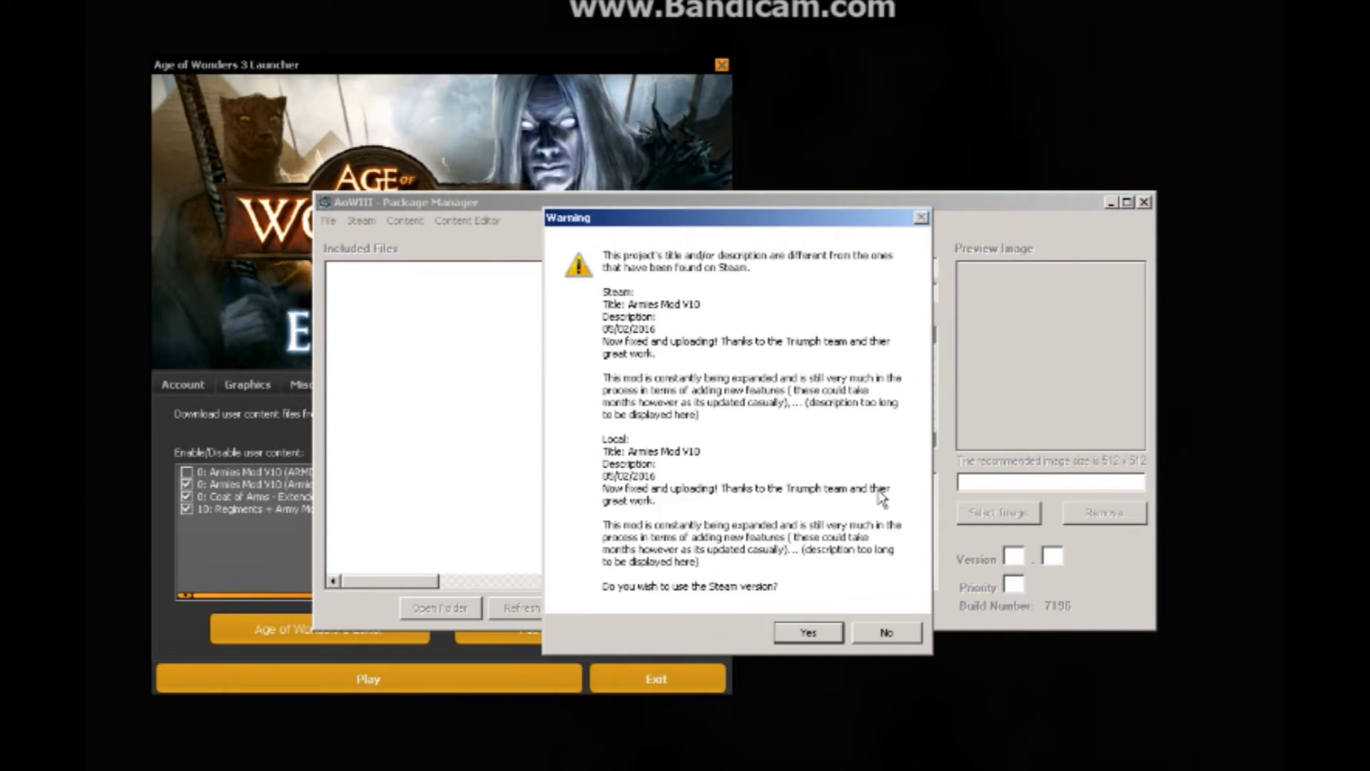
left_click(814, 628)
left_click(780, 608)
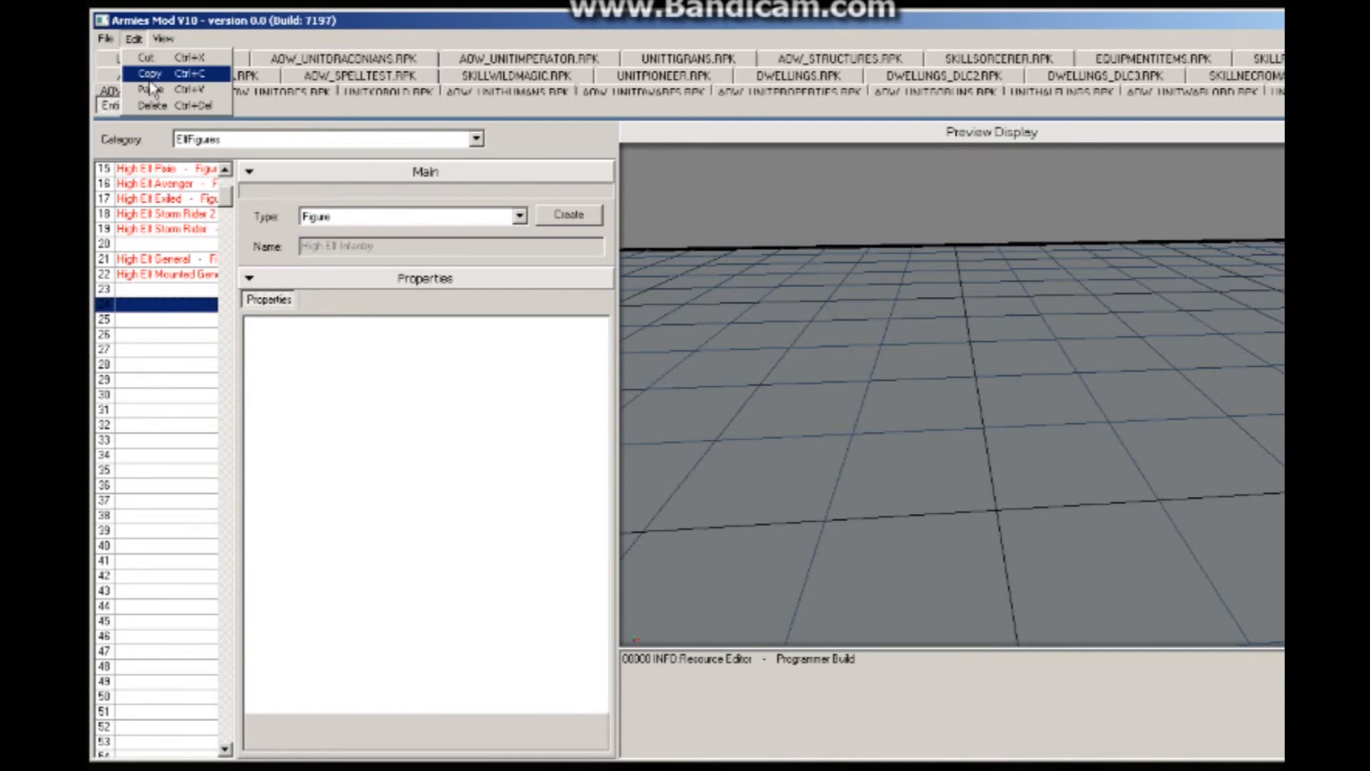
Step: Paste the copied High Elf Infantry figure into slot 24 and set its model library to ARMIES_NEWUNITS_MOD
left_click(152, 304)
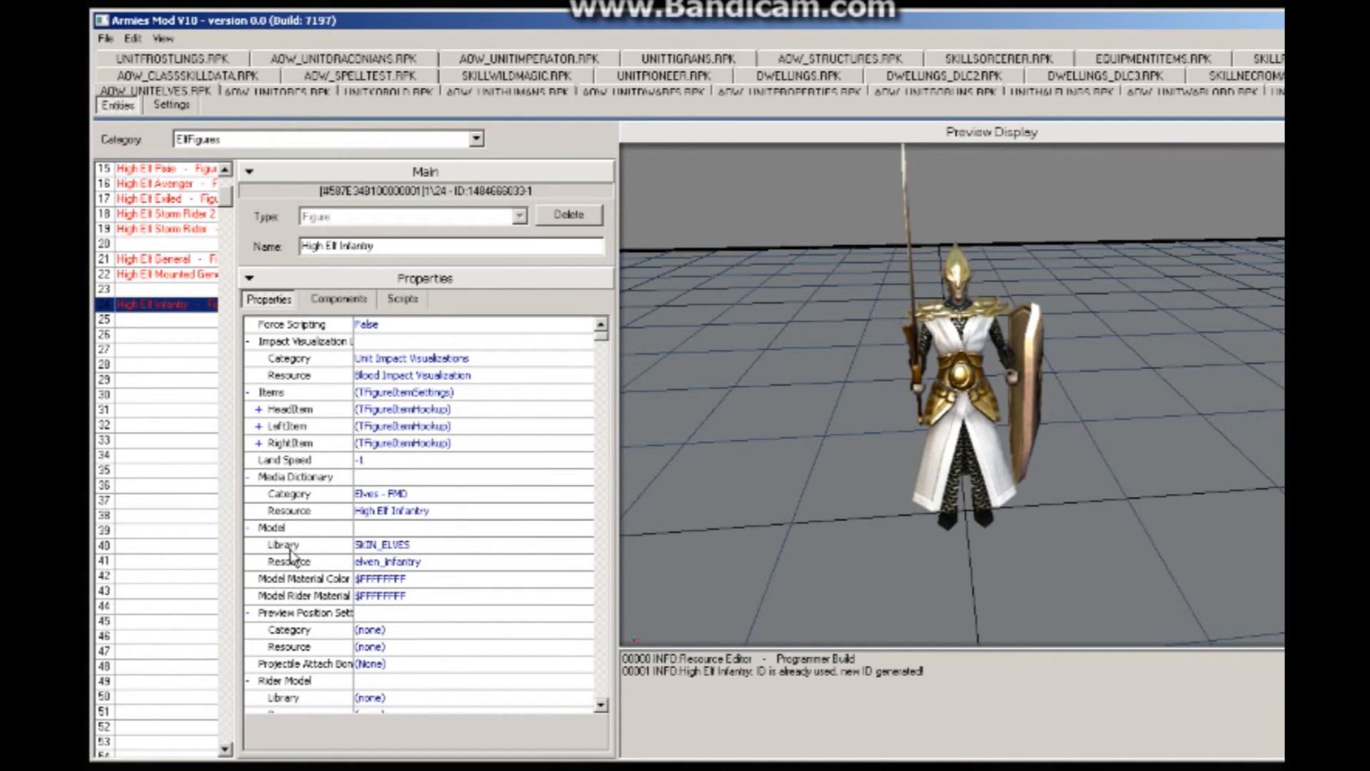
left_click(453, 549)
left_click_drag(631, 305, 633, 176)
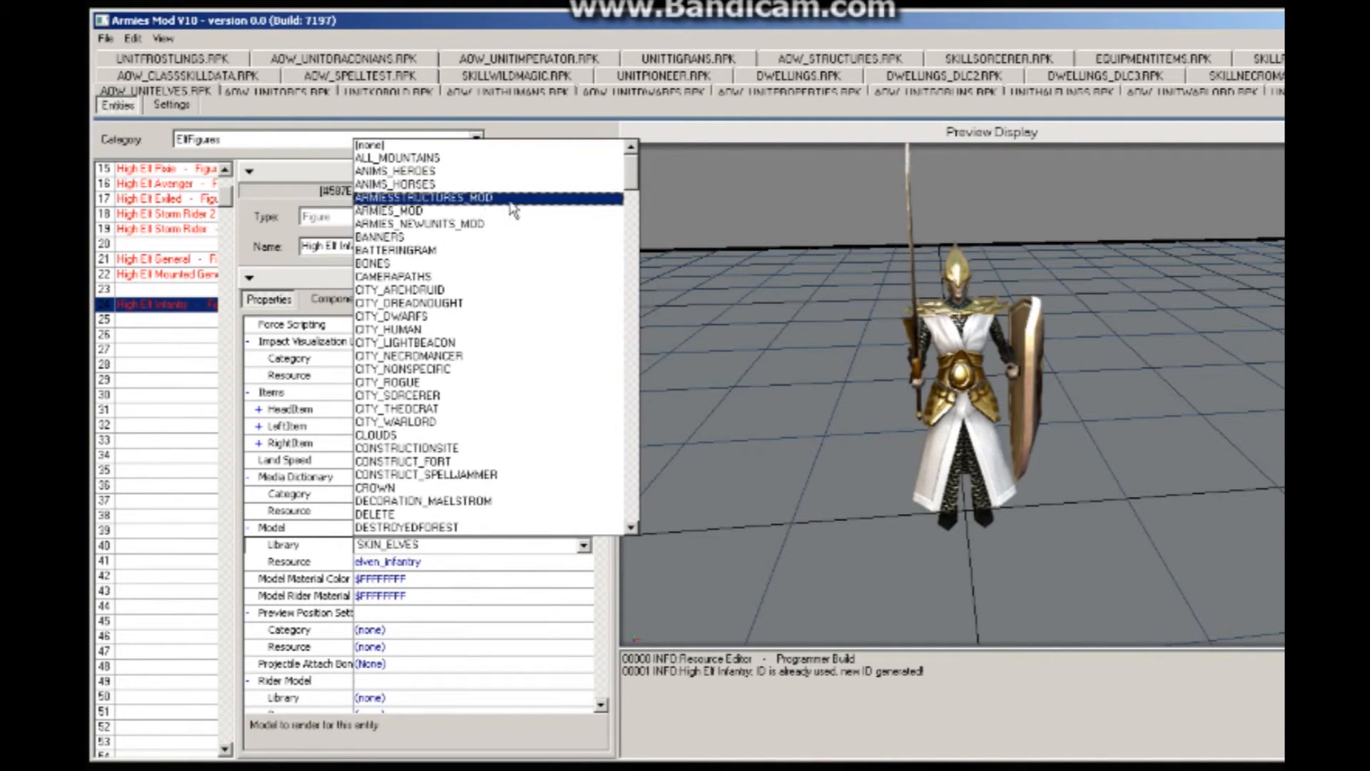
left_click(481, 224)
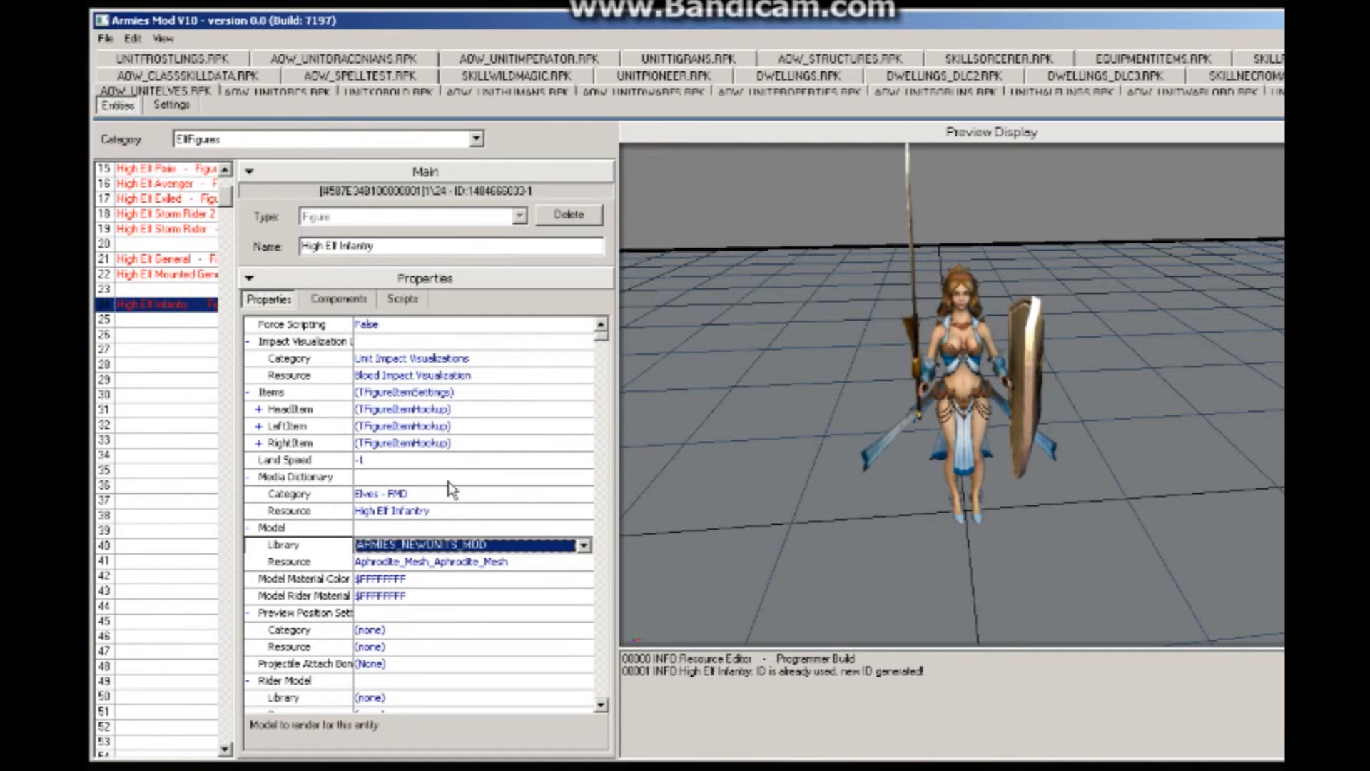
Step: Set the High Elf Infantry figure's model resource to the silencer model and examine it from several angles
left_click(509, 565)
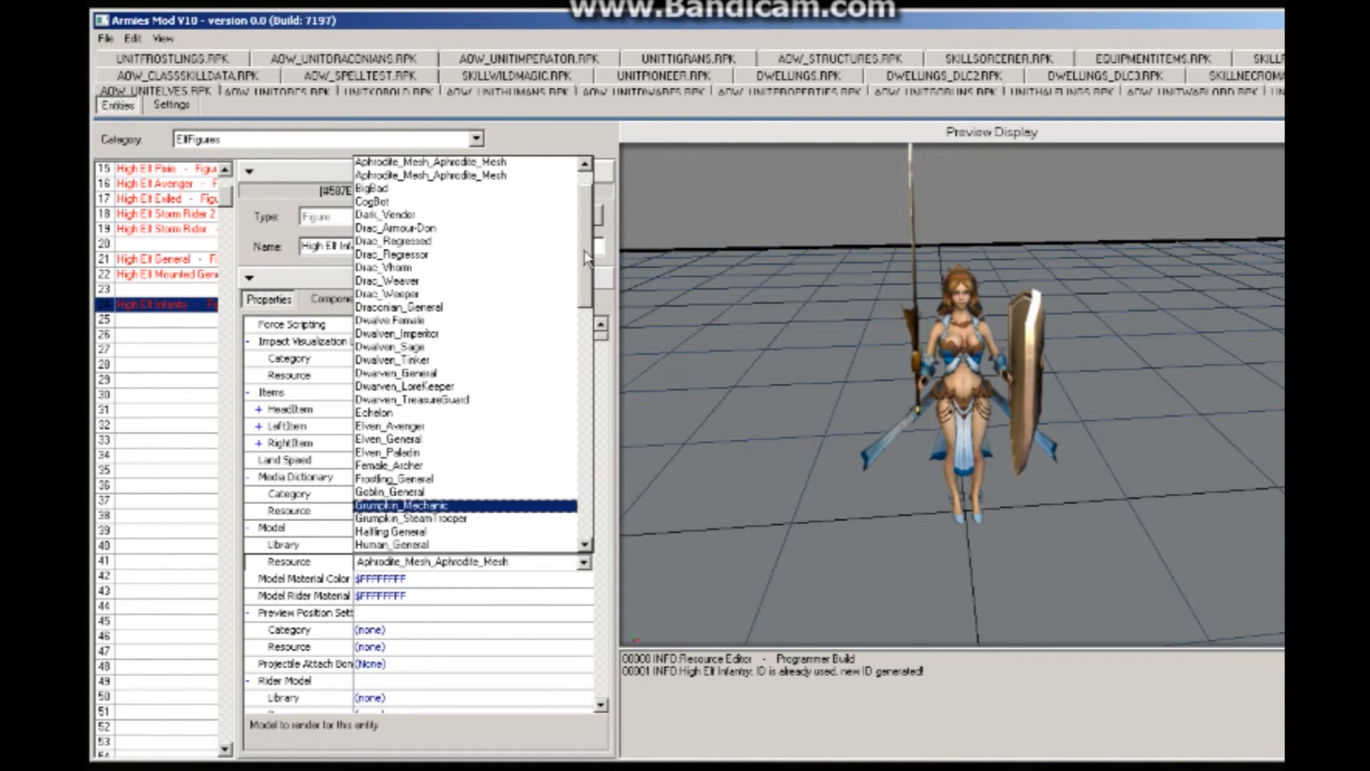
left_click_drag(585, 285, 586, 246)
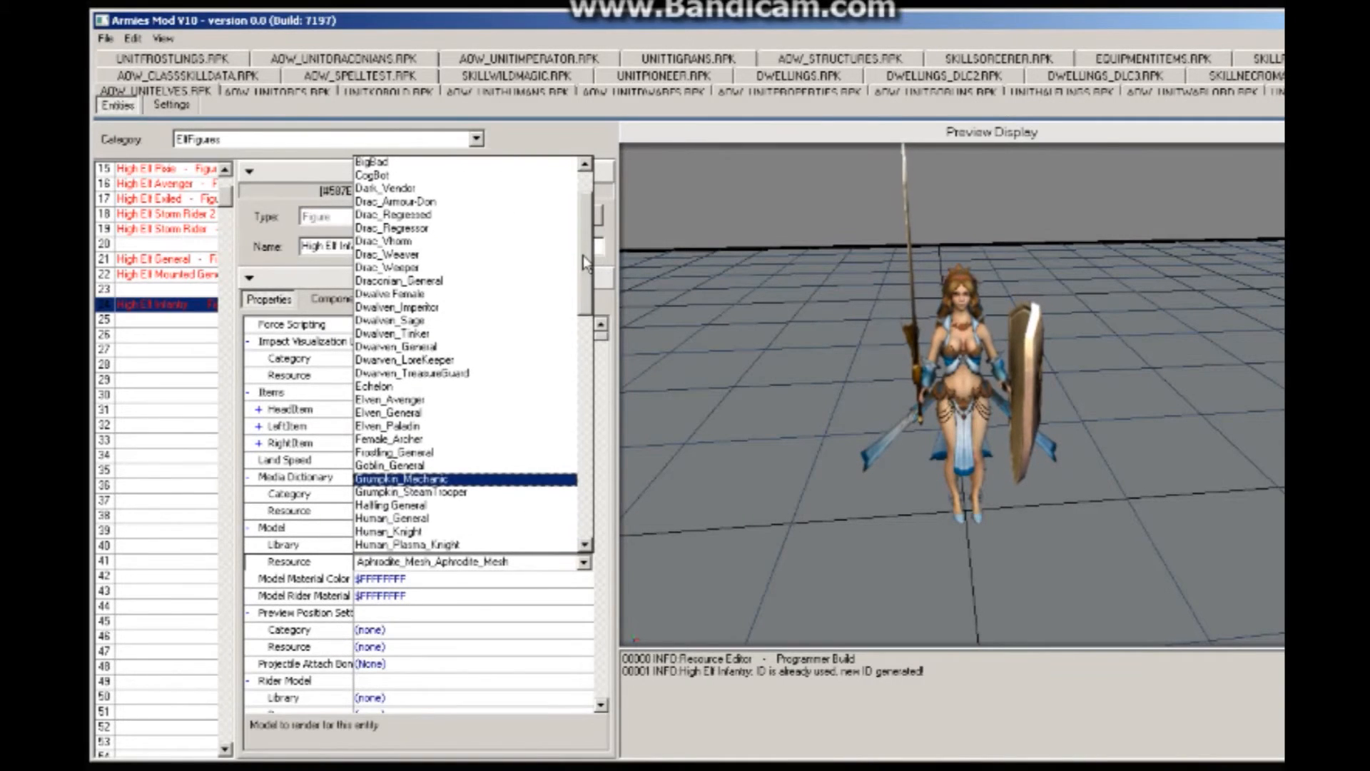
left_click(431, 401)
left_click_drag(767, 398, 947, 298)
scroll(849, 316, "up", 3)
scroll(948, 298, "down", 3)
left_click_drag(1034, 372, 839, 392)
Step: In the figure's animation component, set the template resolver category to Animation Resolver with the Polearm resource
left_click(339, 299)
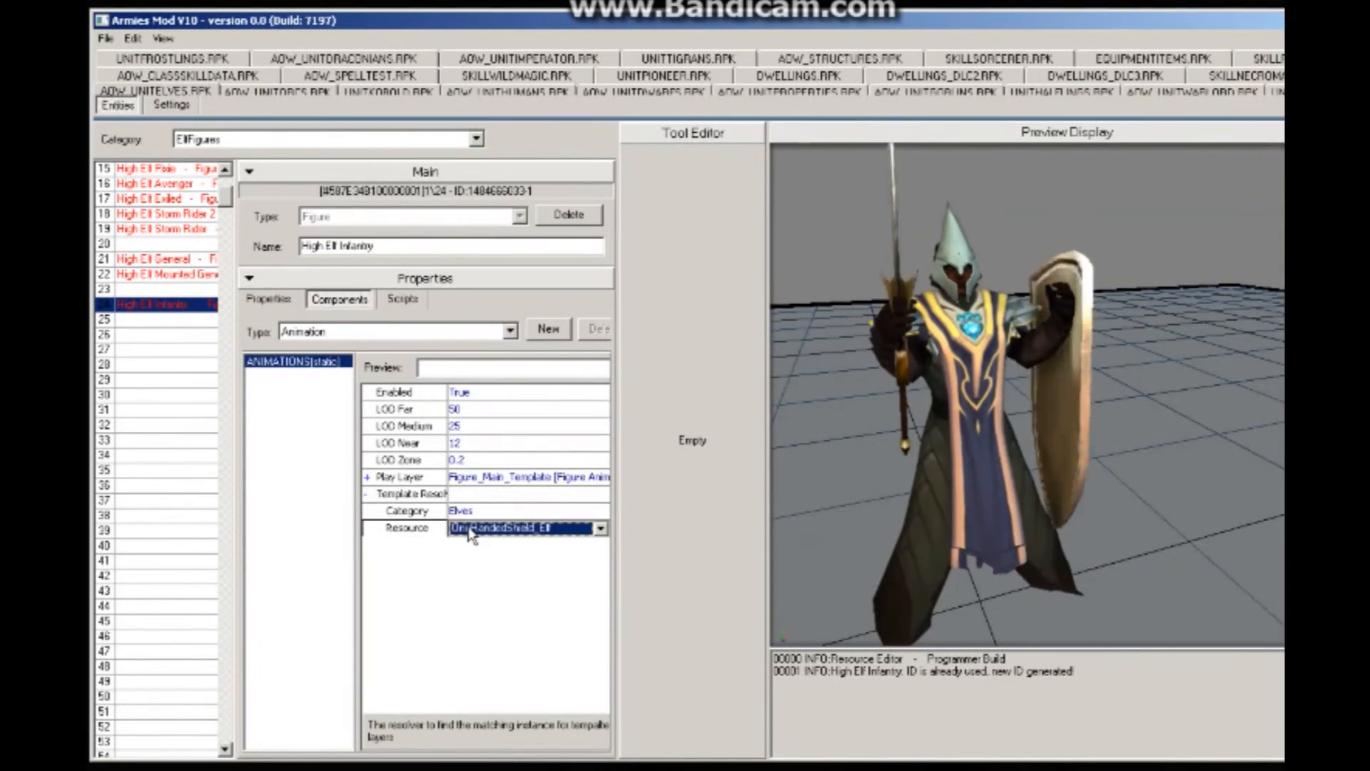
left_click(471, 513)
left_click(498, 556)
left_click(500, 528)
scroll(511, 610, "down", 4)
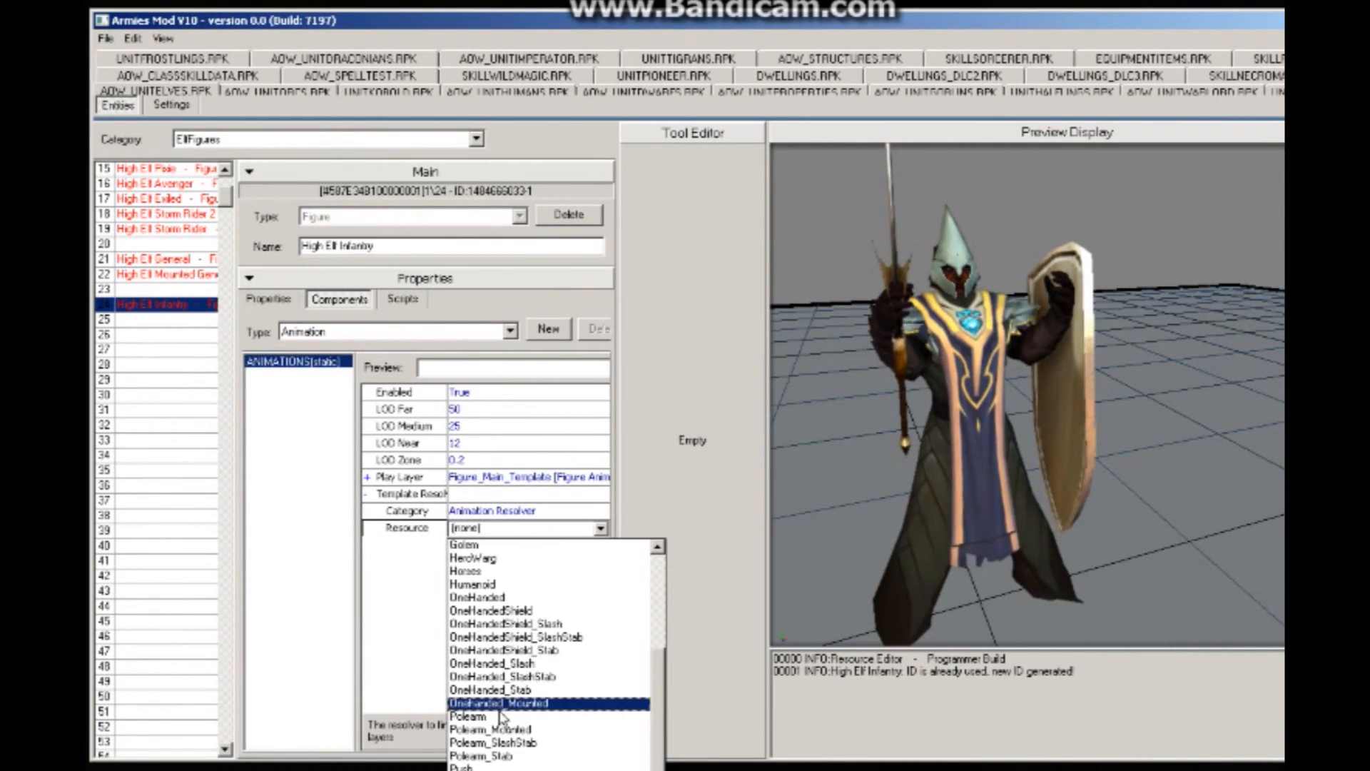
left_click(499, 716)
left_click(151, 318)
left_click(152, 304)
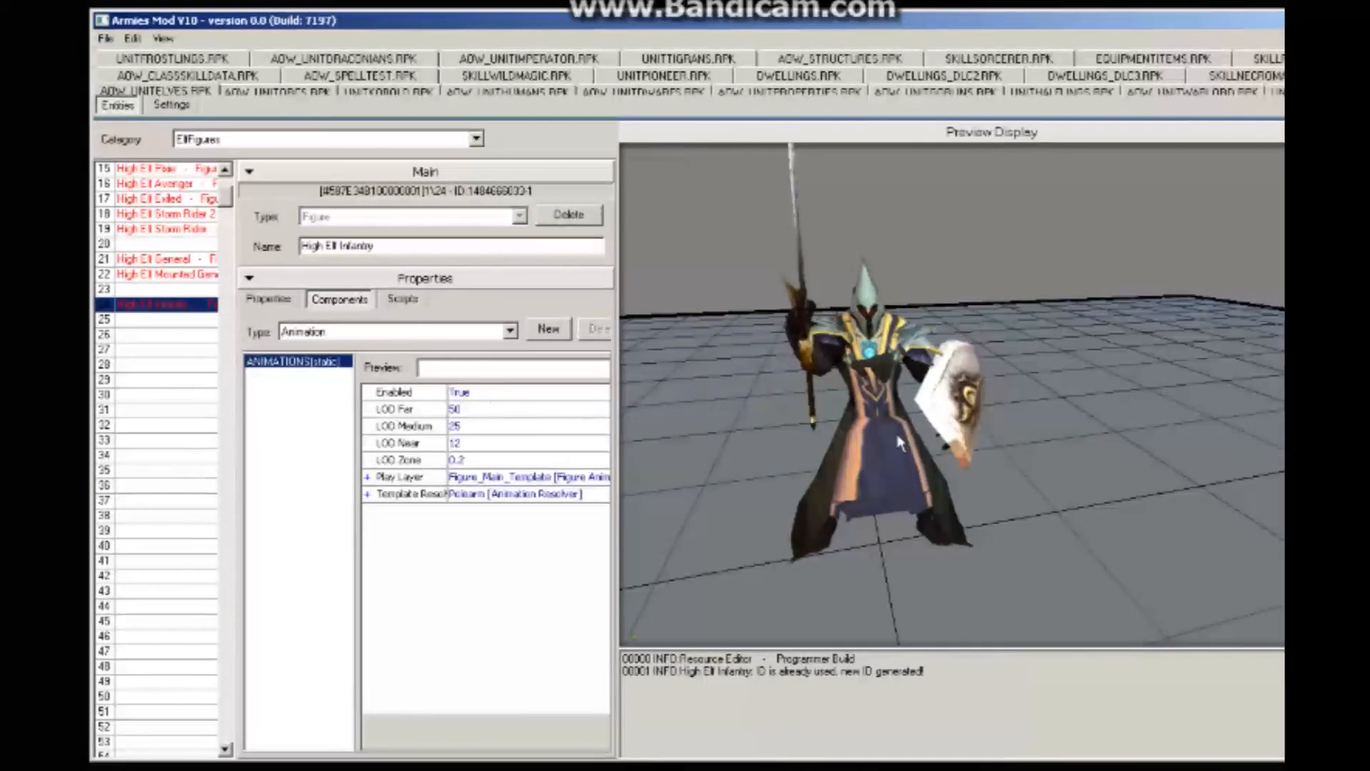
Step: Change the animation template resolver resource to Scout and preview the figure's movement
left_click(367, 493)
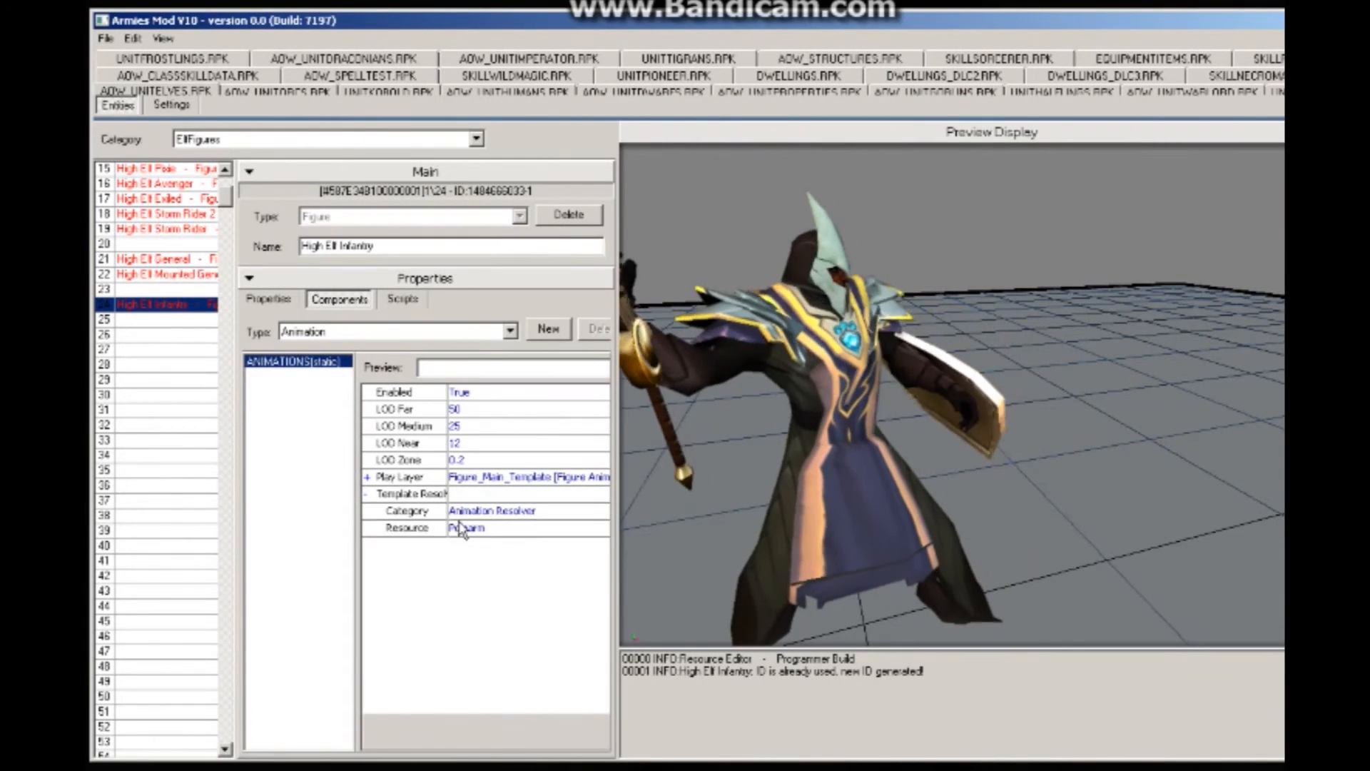
left_click(471, 528)
left_click(493, 768)
left_click_drag(828, 385, 888, 379)
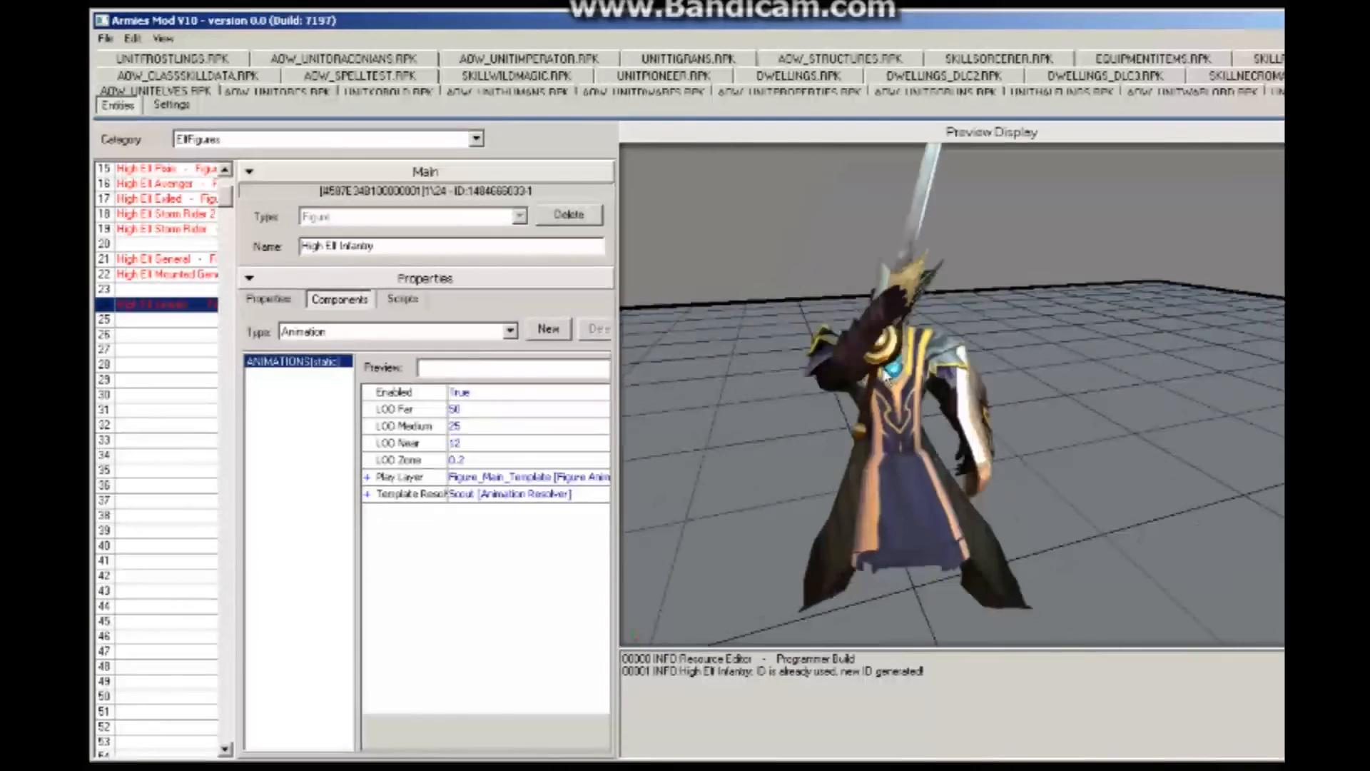
Step: Try a template resolver from a different category on the figure's animation component and preview the pose
left_click(511, 512)
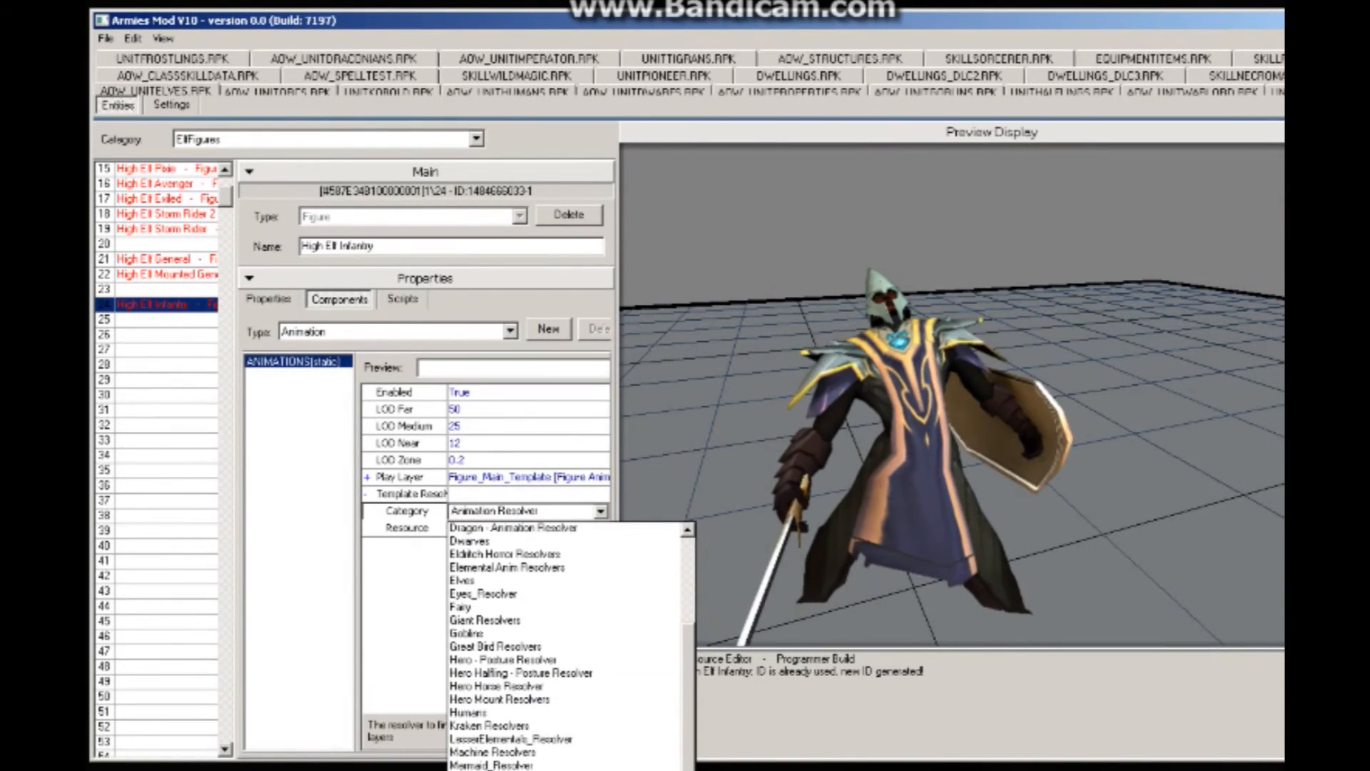
left_click(520, 768)
left_click(524, 531)
left_click(469, 571)
left_click_drag(911, 431, 678, 438)
Step: Set the animation template resolver category to Dwarves with the Dwarf resource and preview the reloaded figure
left_click(492, 513)
left_click(507, 579)
left_click(515, 532)
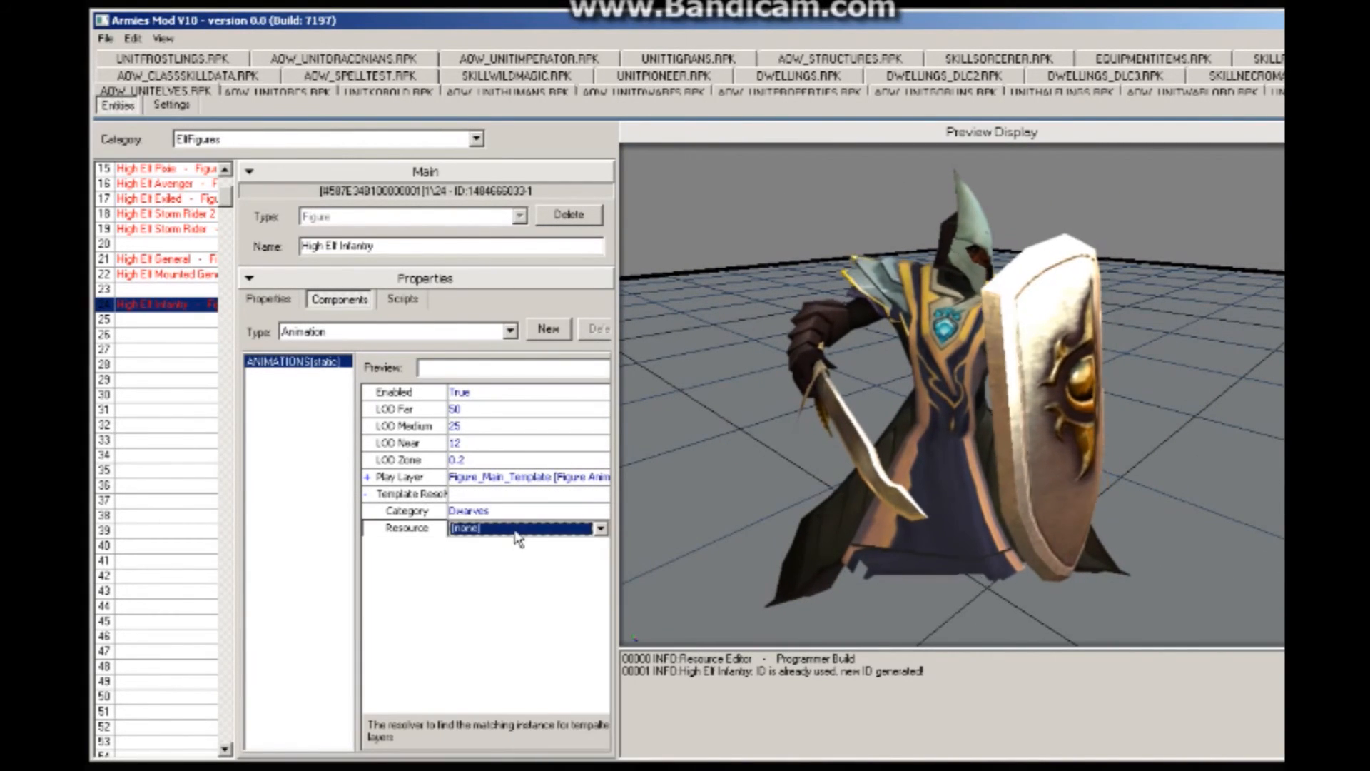
left_click(498, 558)
left_click(169, 326)
left_click(169, 305)
left_click_drag(907, 393, 999, 378)
Step: Change the Dwarves template resolver resource to Priest_Dwarf and preview the animation
left_click(367, 493)
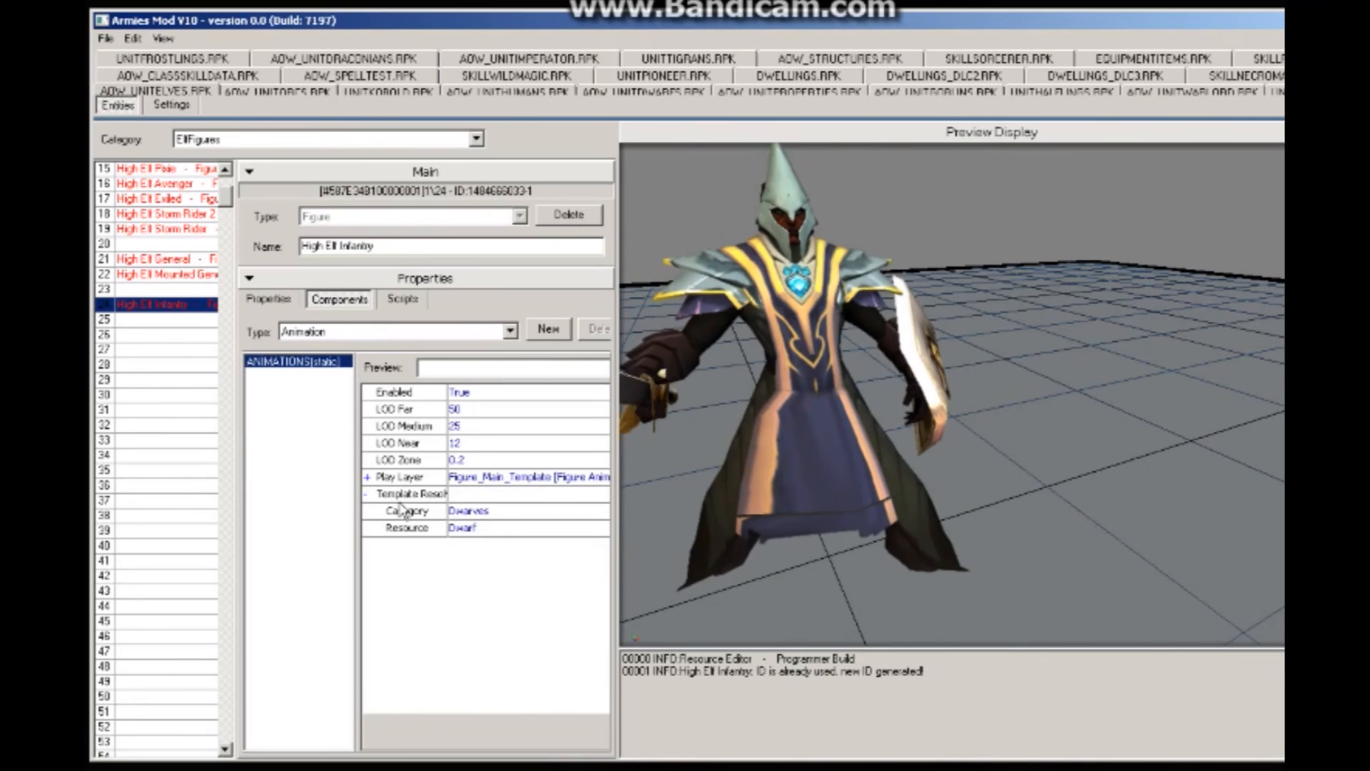
left_click(513, 529)
left_click(496, 609)
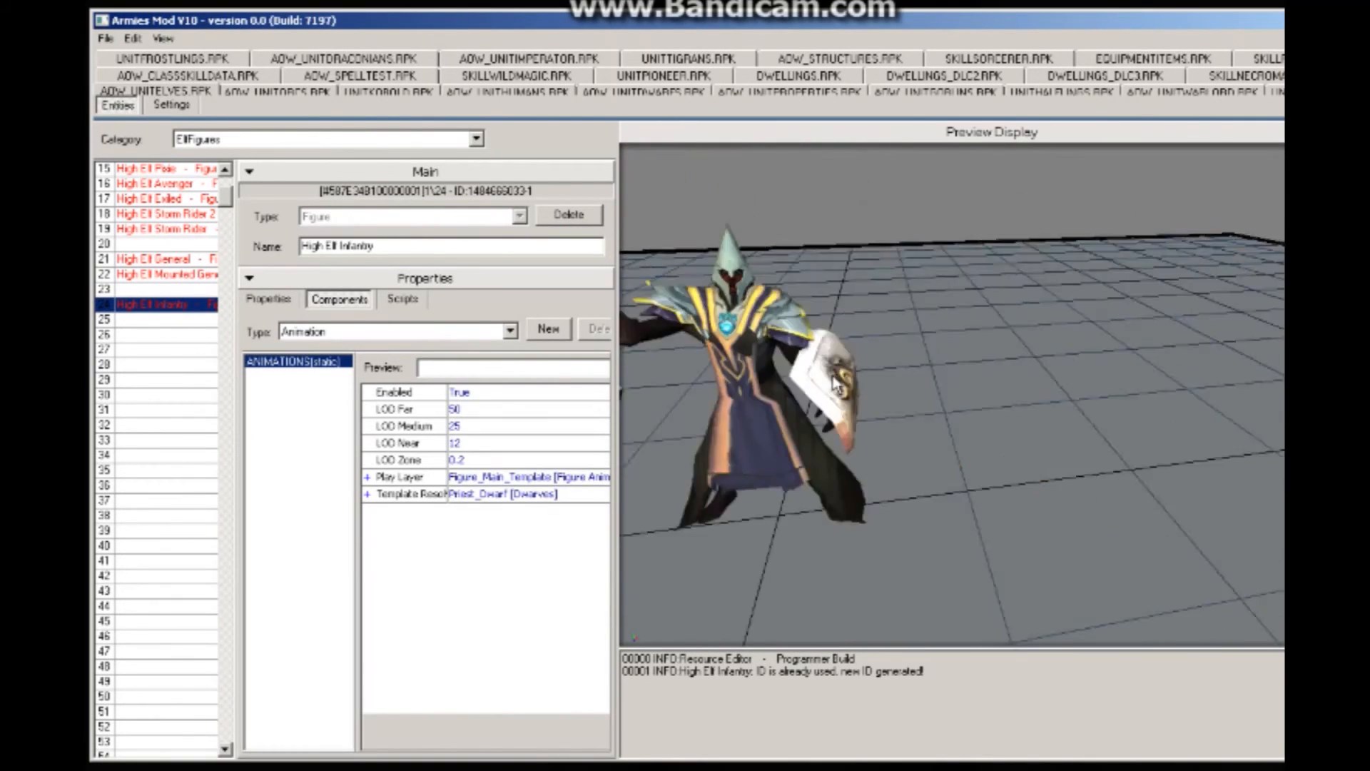
left_click_drag(758, 364, 407, 379)
Step: Add an FX Spawner component to the High Elf Infantry figure
left_click(396, 331)
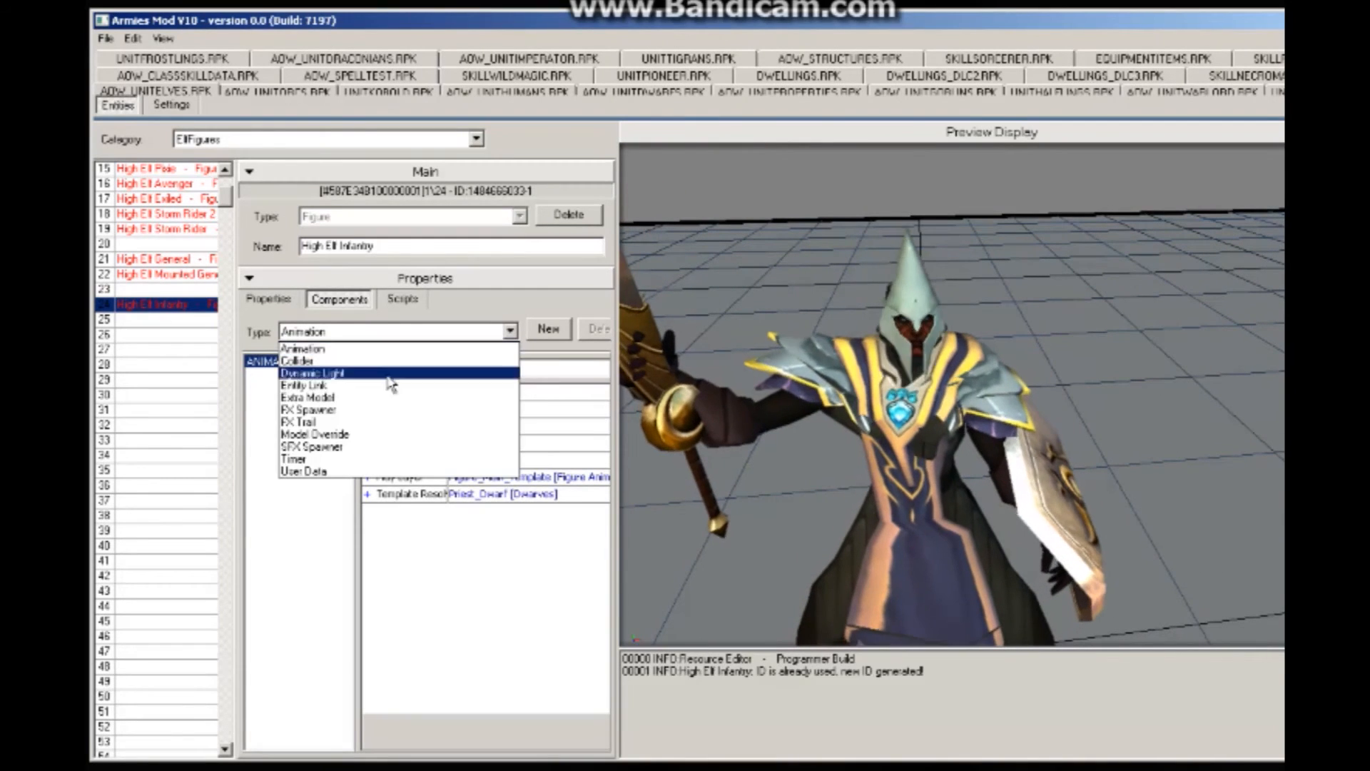
left_click(360, 411)
left_click(549, 330)
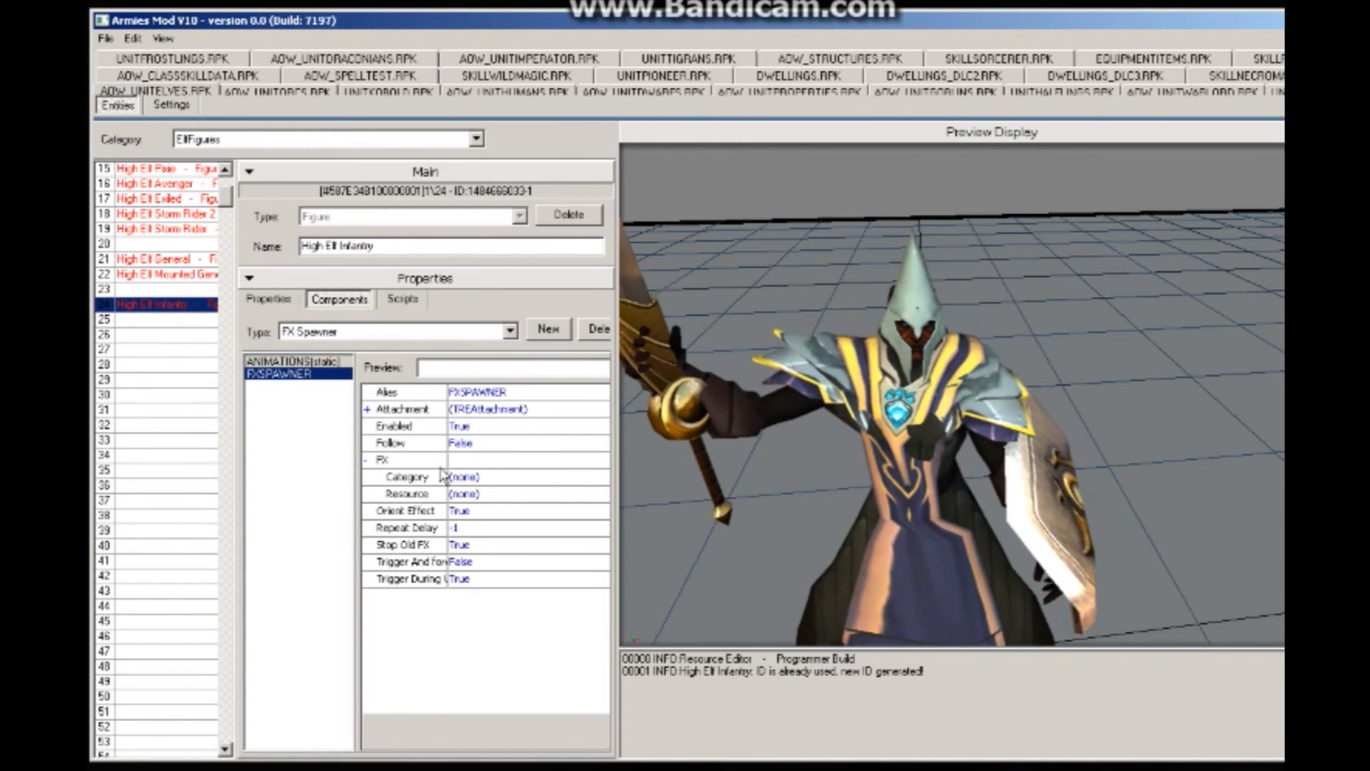
Step: Set the spawner's FX category to Prop FX and its resource to CrystalFlame L FX
left_click(528, 477)
scroll(524, 632, "down", 3)
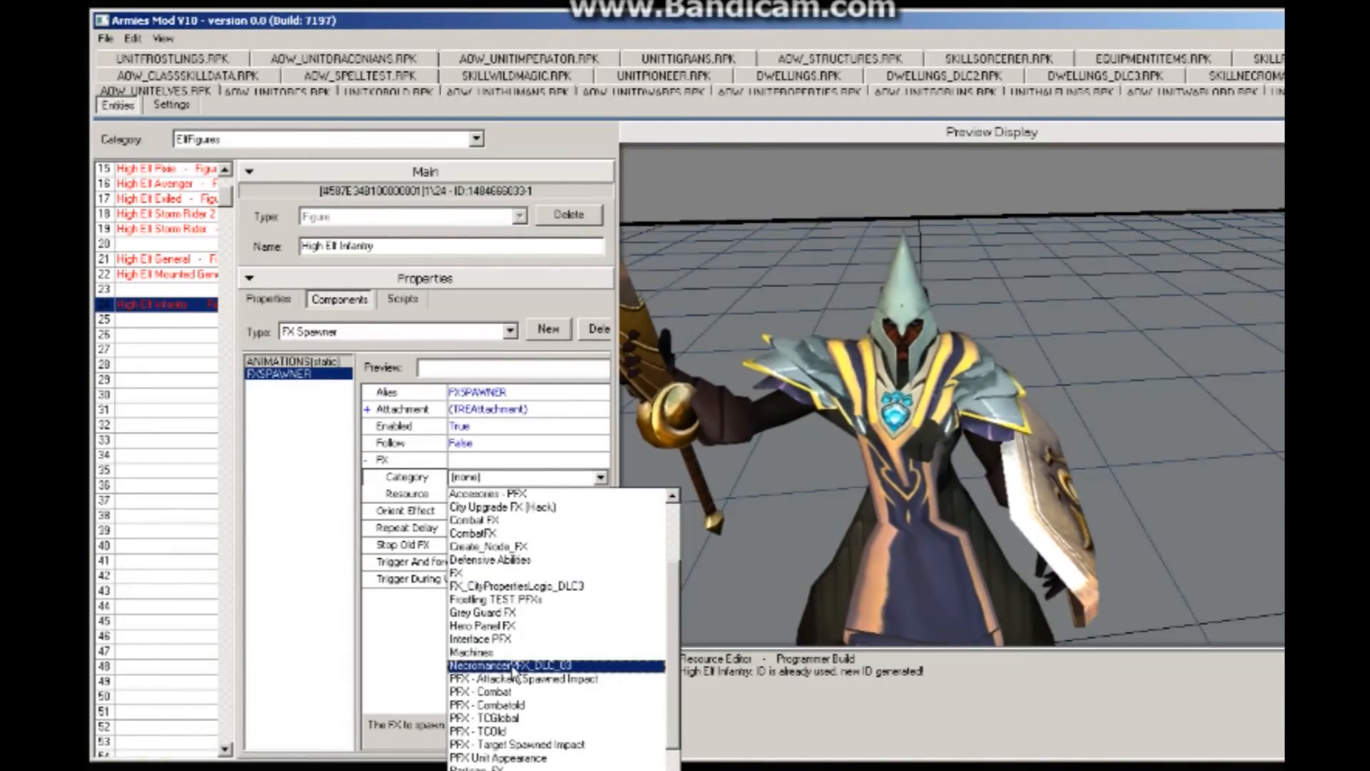
left_click(499, 661)
left_click(600, 494)
left_click(500, 520)
scroll(892, 437, "down", 3)
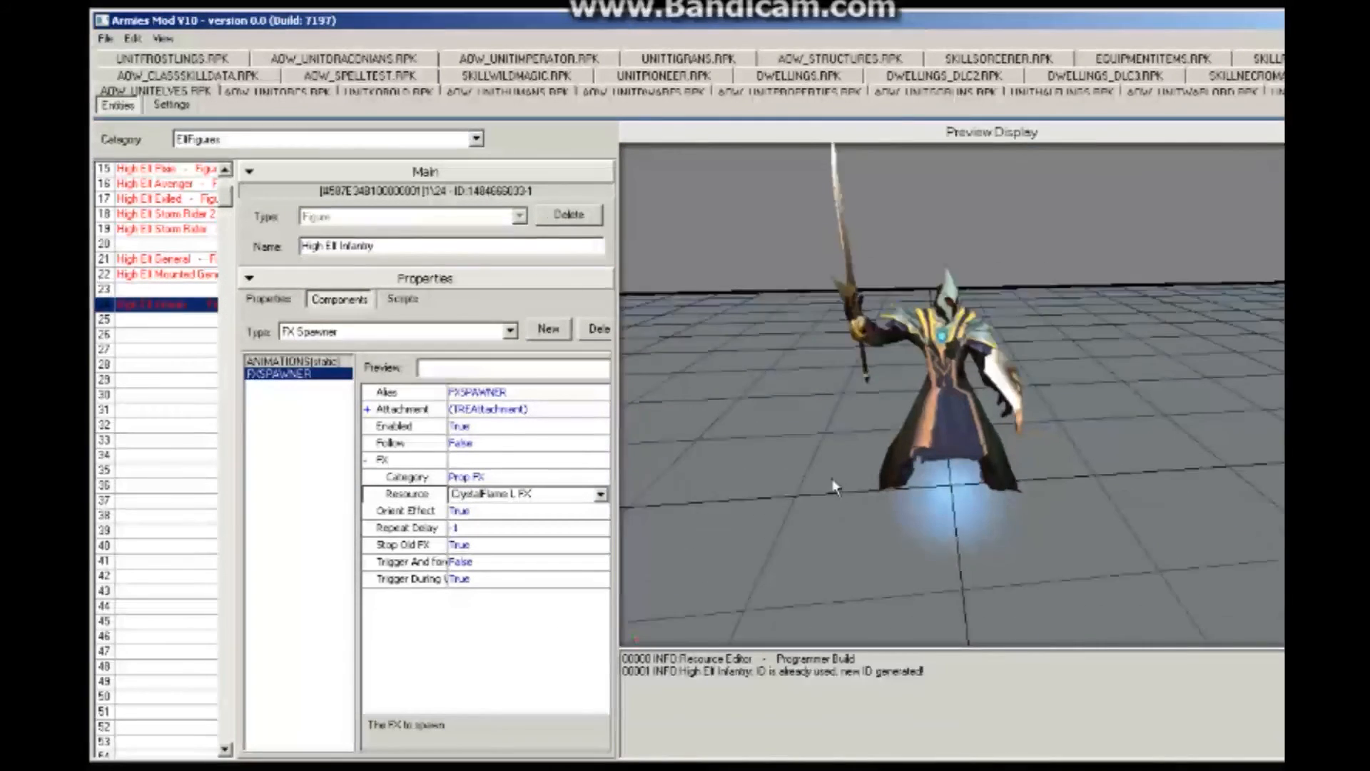
Step: Attach the crystal flame effect to the figure's RIGHT_ITEM bone
left_click(367, 409)
left_click(519, 427)
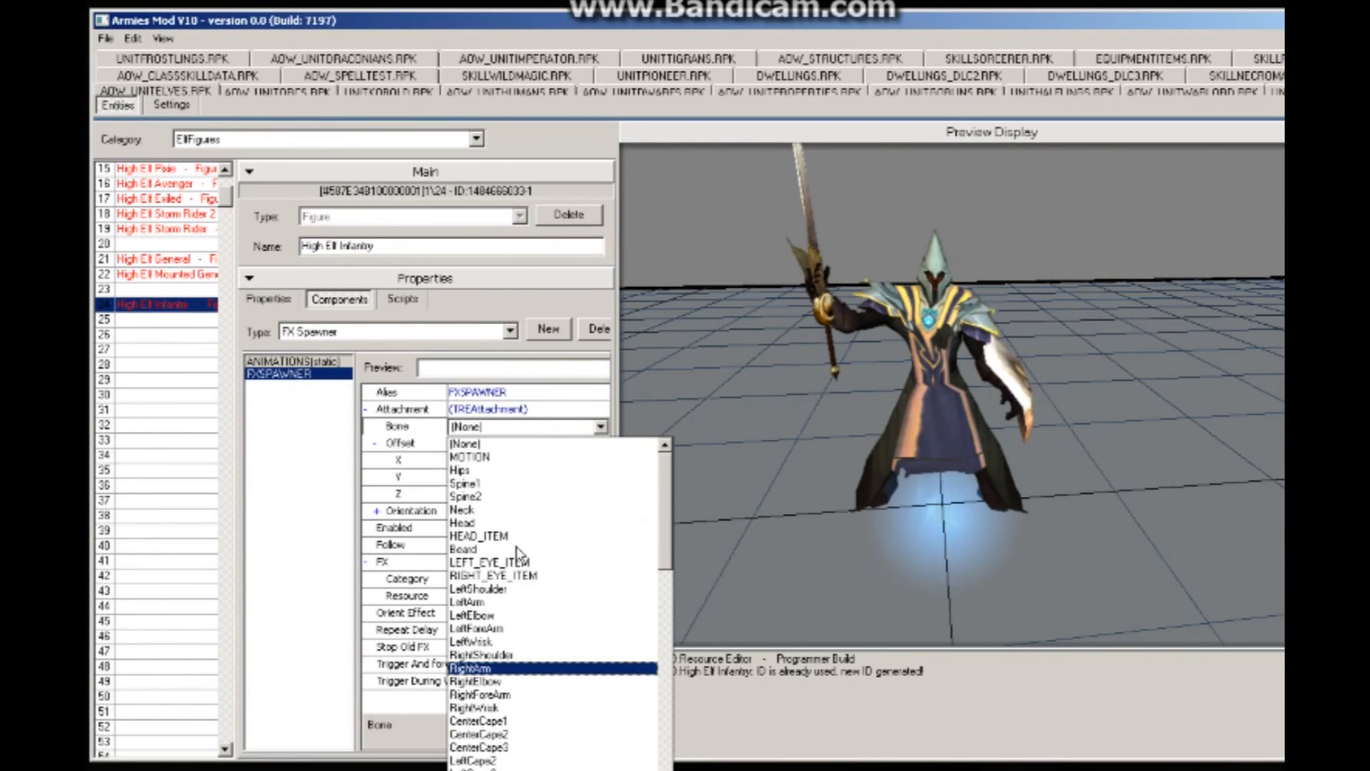
scroll(493, 749, "down", 12)
left_click(491, 747)
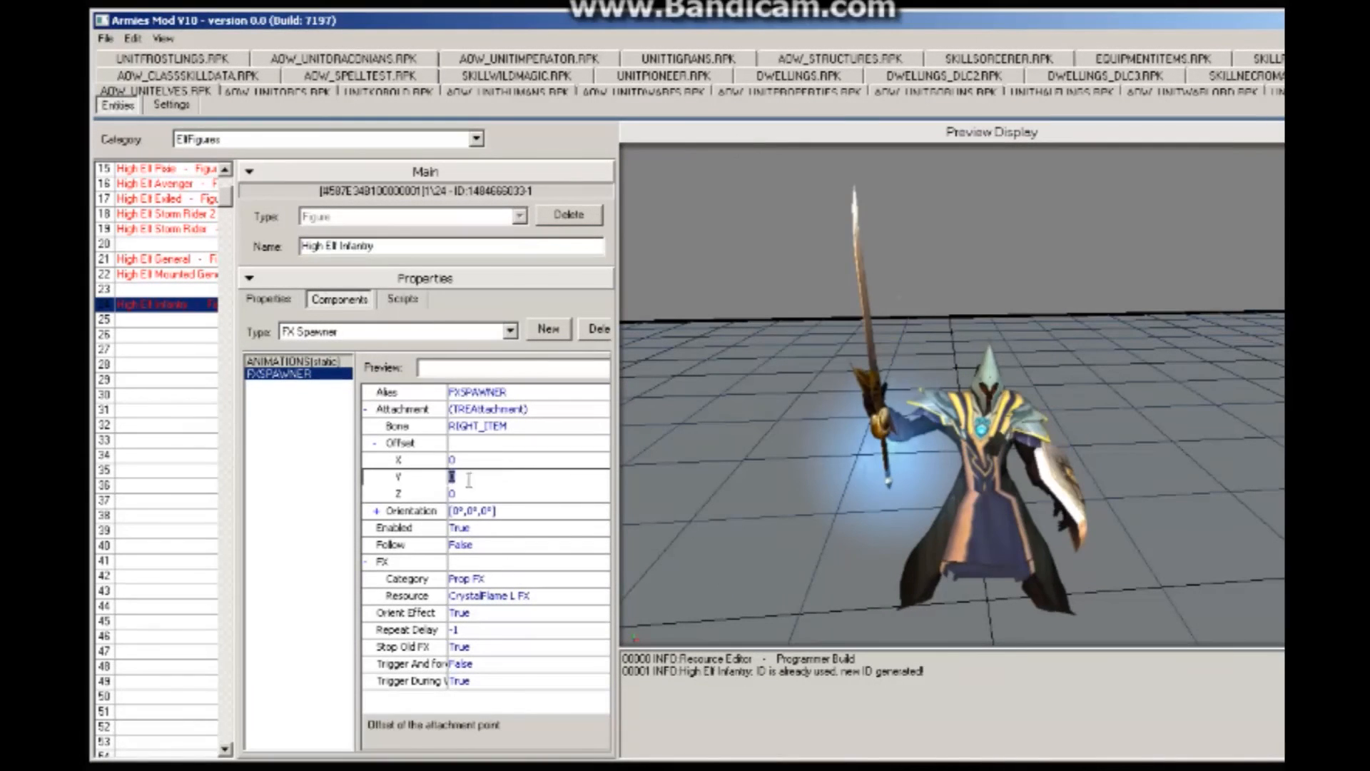
Step: Set the effect attachment's Y offset to 0.4 and check where the flame sits on the sword
type("5")
middle_click_drag(646, 444, 983, 405)
left_click(372, 331)
left_click(372, 332)
scroll(984, 405, "down", 3)
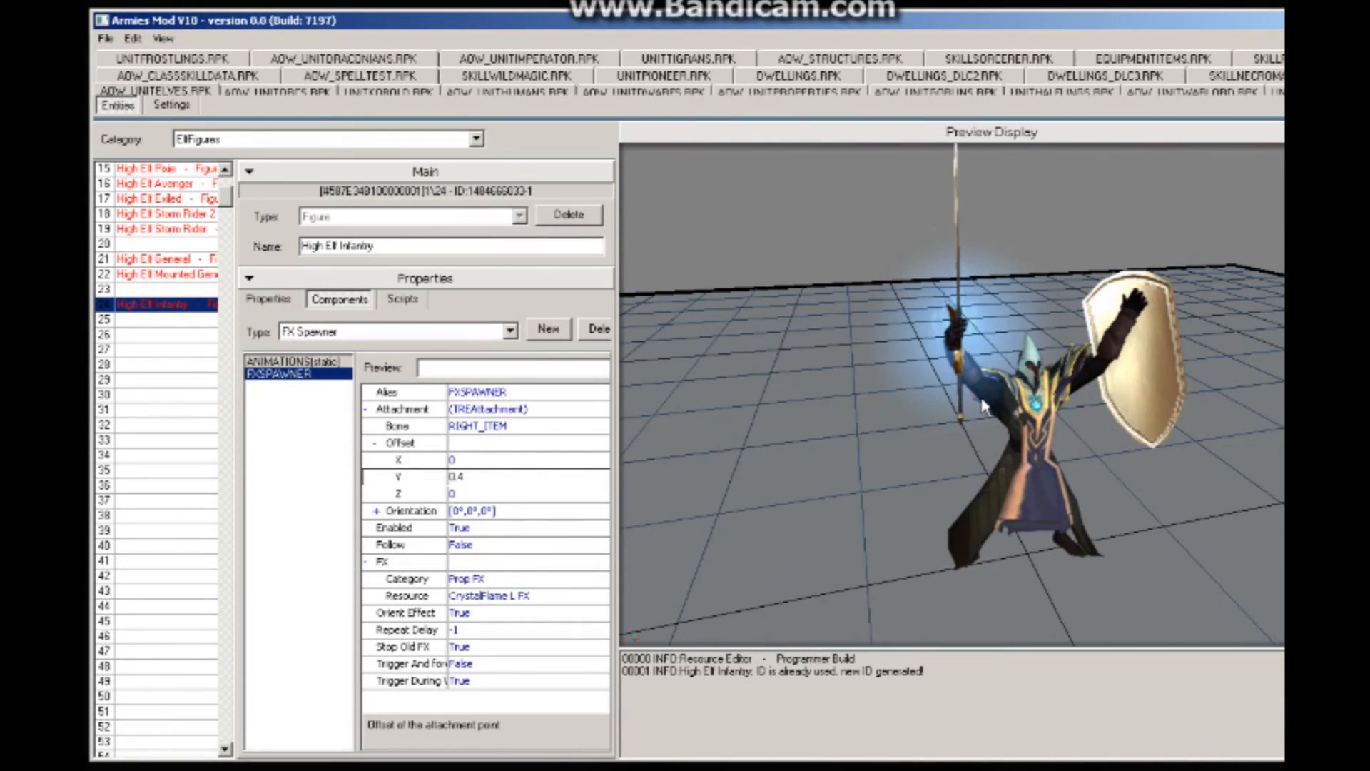